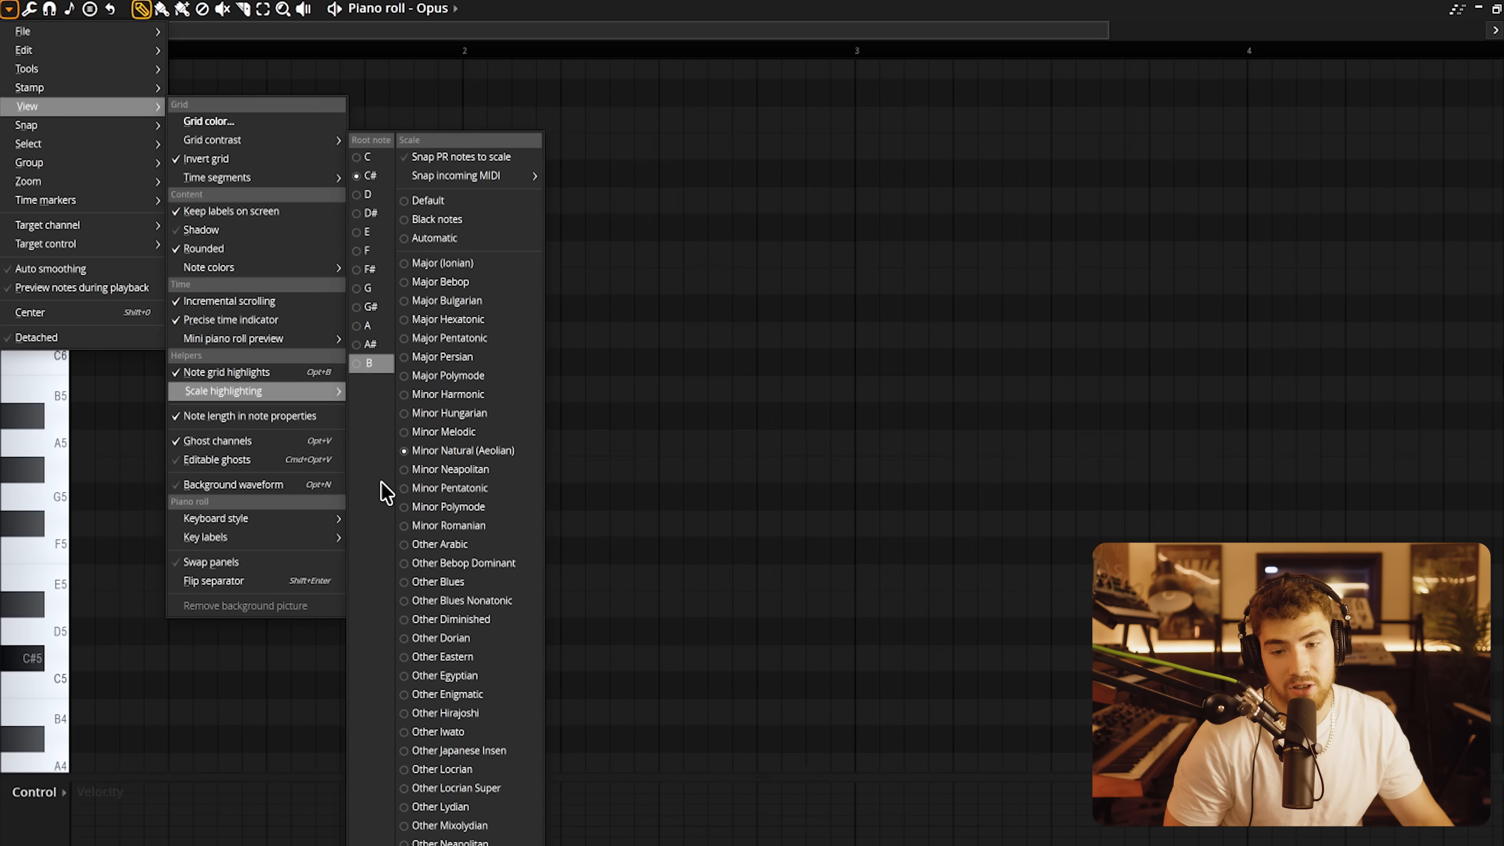
# Draw three-bar C#5 and C#4 notes from the start of bar 1 and play them back.
pyautogui.click(639, 35)
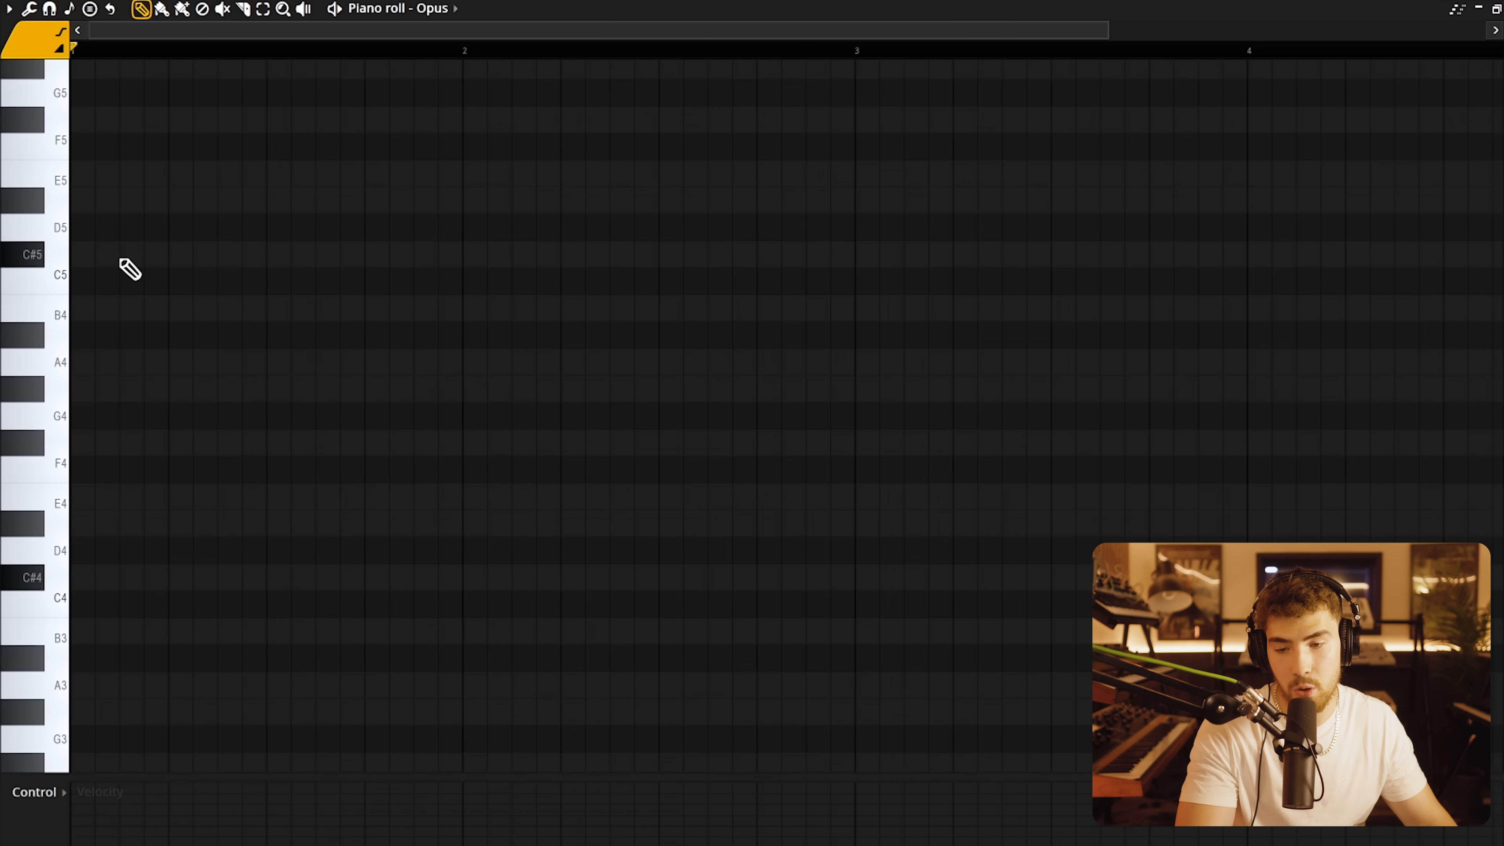
pyautogui.click(124, 261)
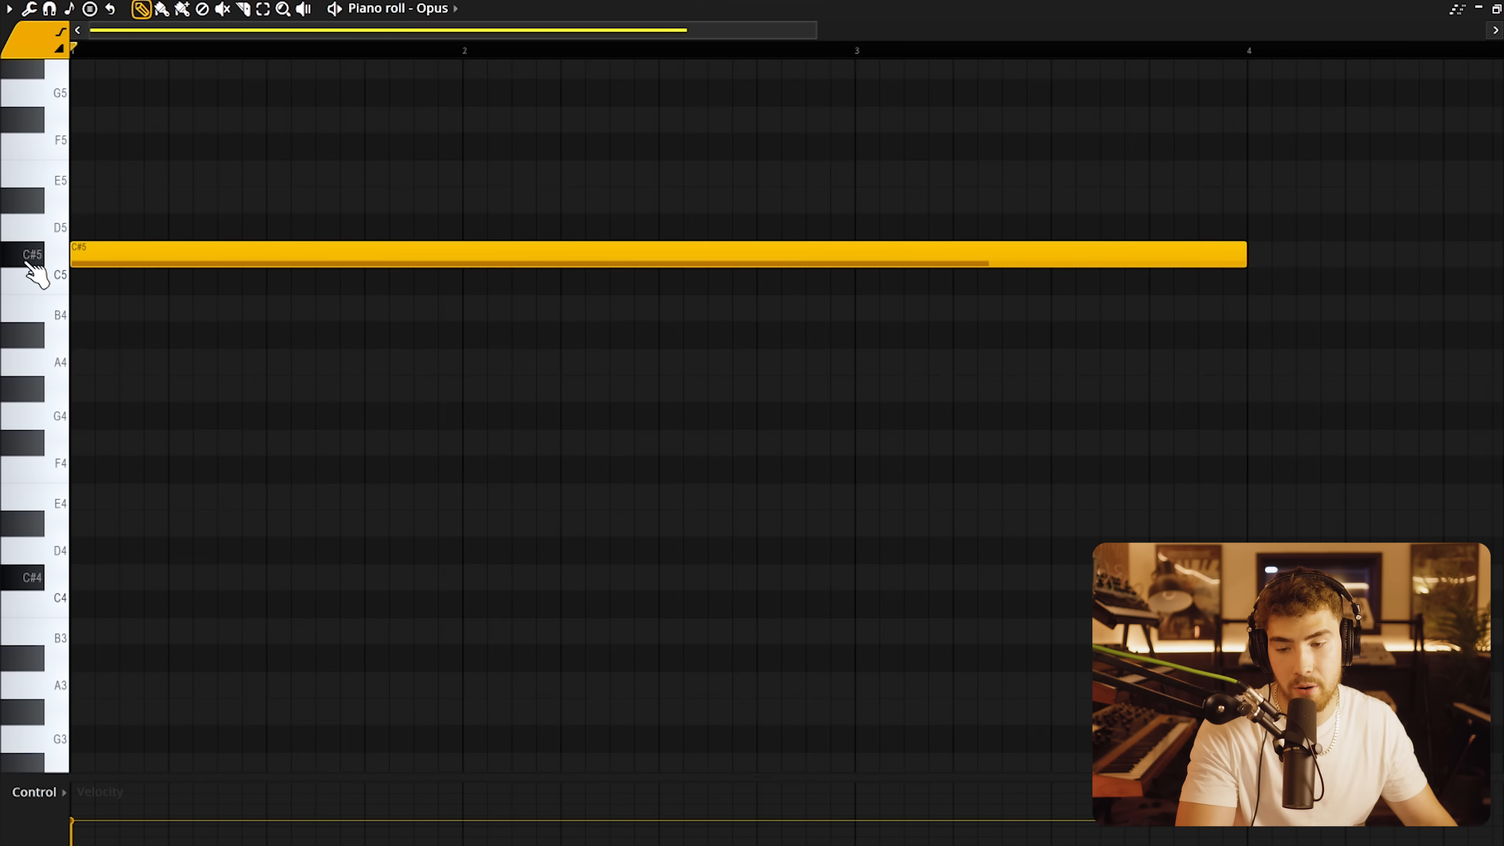
pyautogui.click(184, 580)
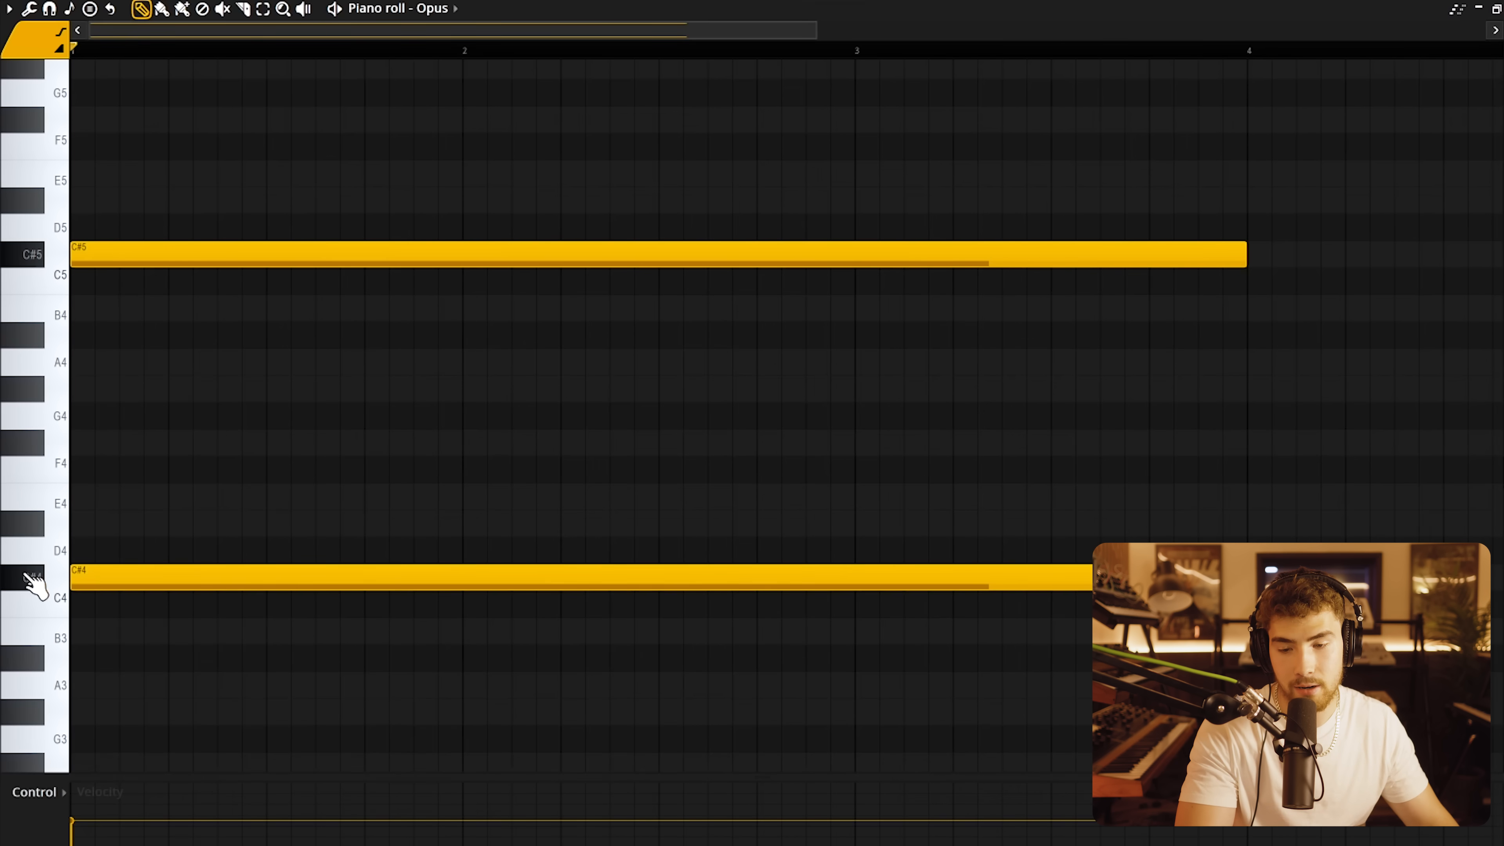
pyautogui.press('space')
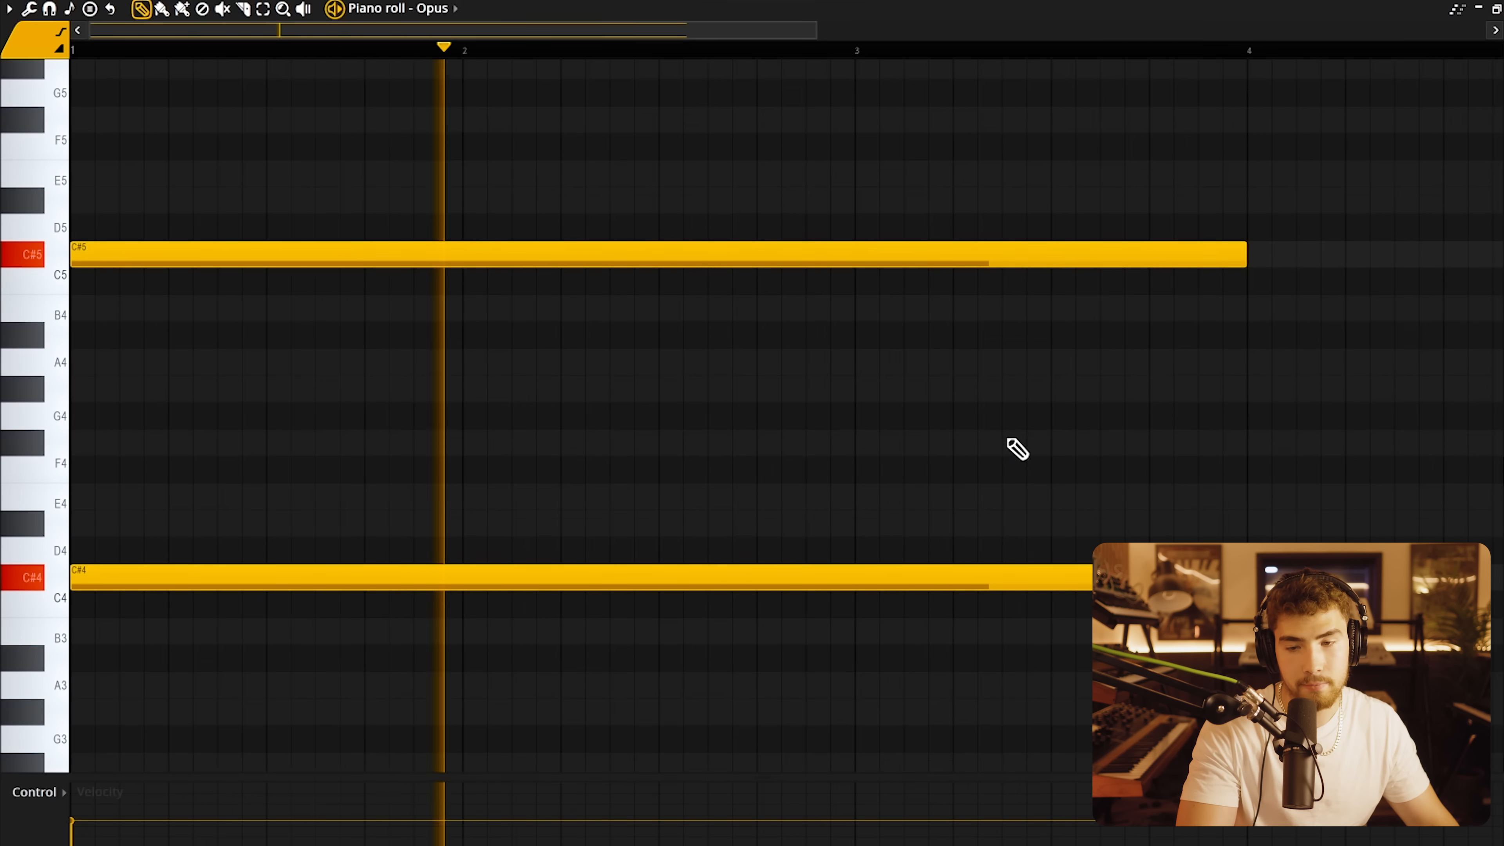
pyautogui.press('space')
# Move the C#4 bass note down one octave to C#3 and play the notes back.
pyautogui.scroll(-2, 740, 409)
pyautogui.moveTo(473, 359); pyautogui.dragTo(478, 644)
pyautogui.press('Delete')
pyautogui.scroll(-1, 482, 652)
pyautogui.press('space')
pyautogui.scroll(2, 330, 587)
pyautogui.press('space')
pyautogui.scroll(3, 255, 515)
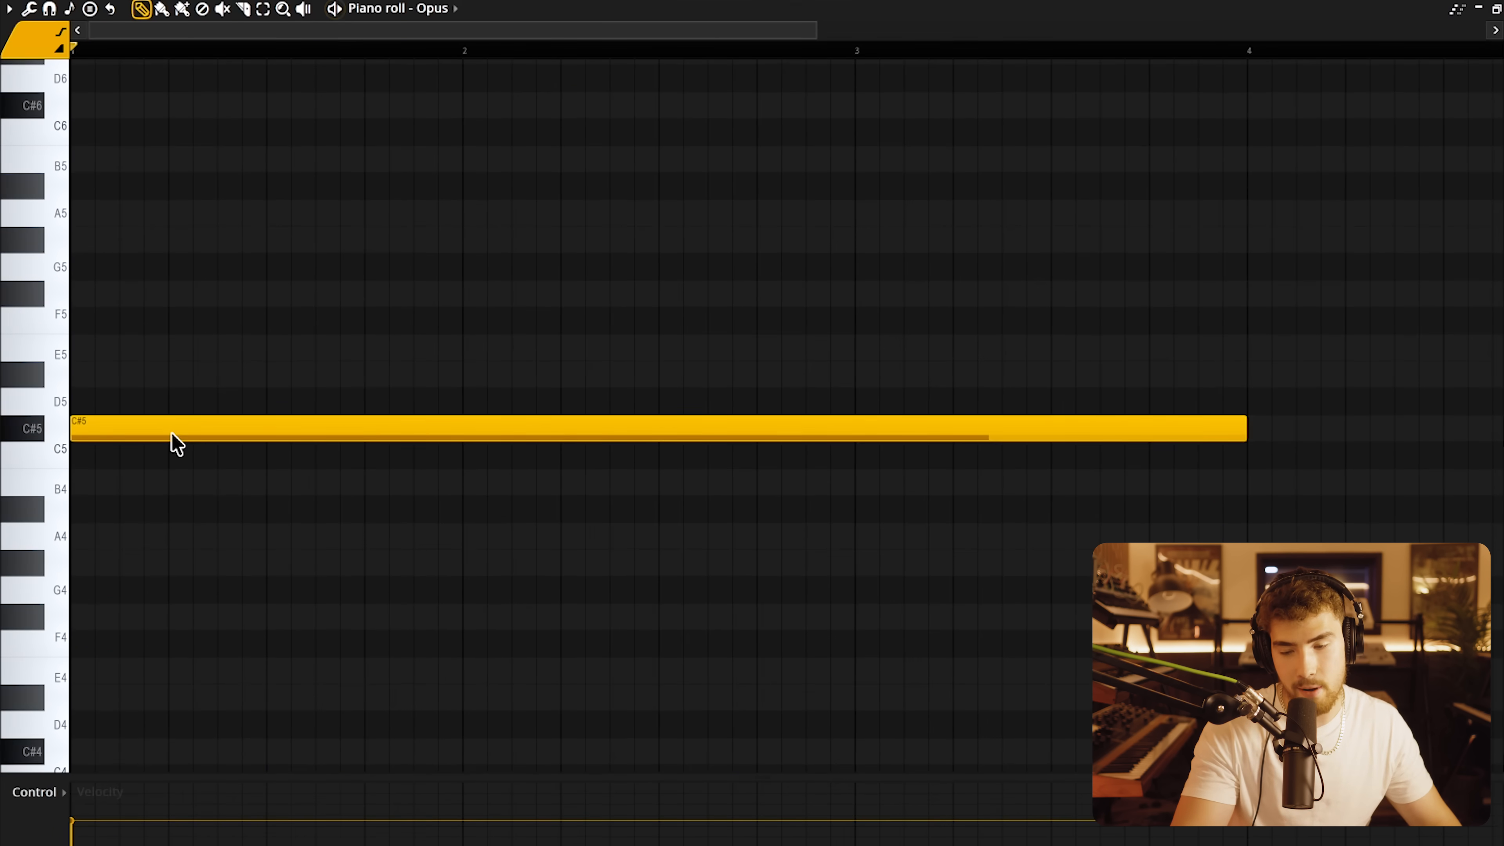
# Add three-bar E5 and G#5 notes above the C#5 to form a C# minor chord and play it.
pyautogui.scroll(1, 91, 392)
pyautogui.moveTo(78, 392); pyautogui.dragTo(82, 430)
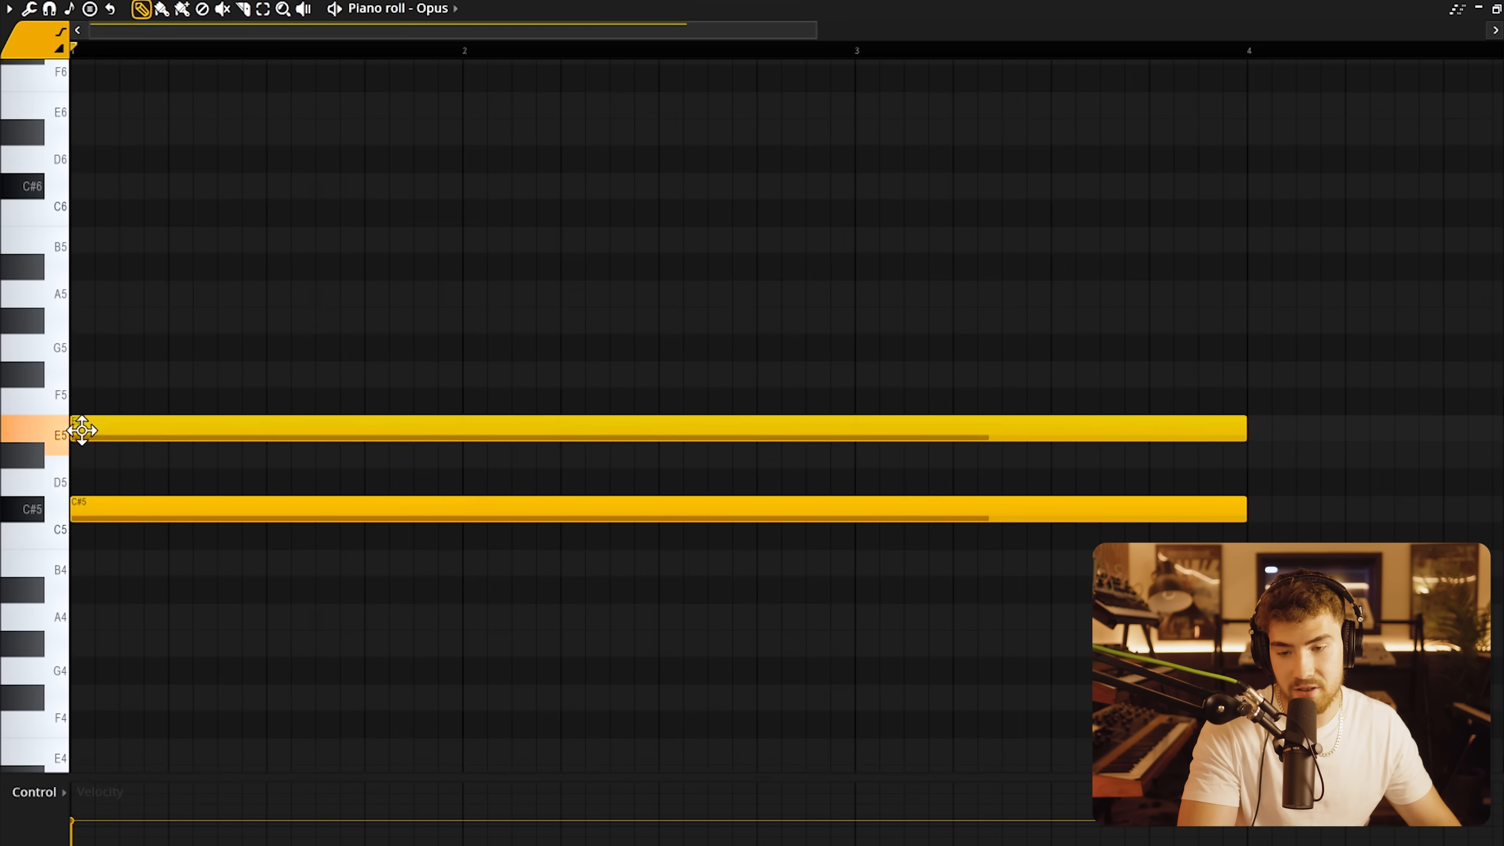
pyautogui.click(118, 322)
pyautogui.moveTo(421, 178); pyautogui.dragTo(259, 583)
pyautogui.keyDown('ctrl'); pyautogui.click(345, 480); pyautogui.keyUp('ctrl')
pyautogui.press('space')
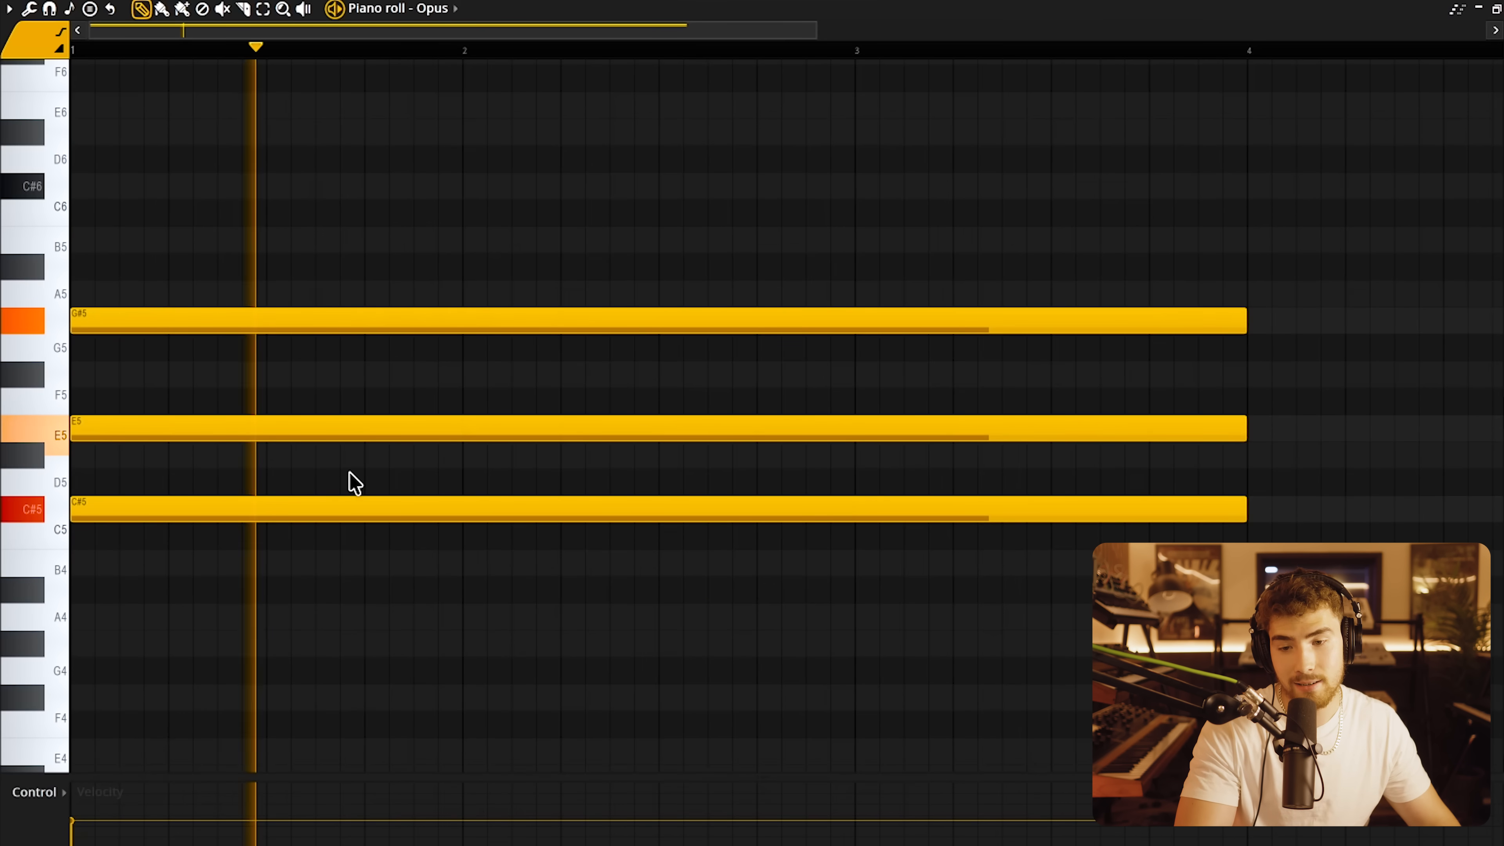
pyautogui.press('space')
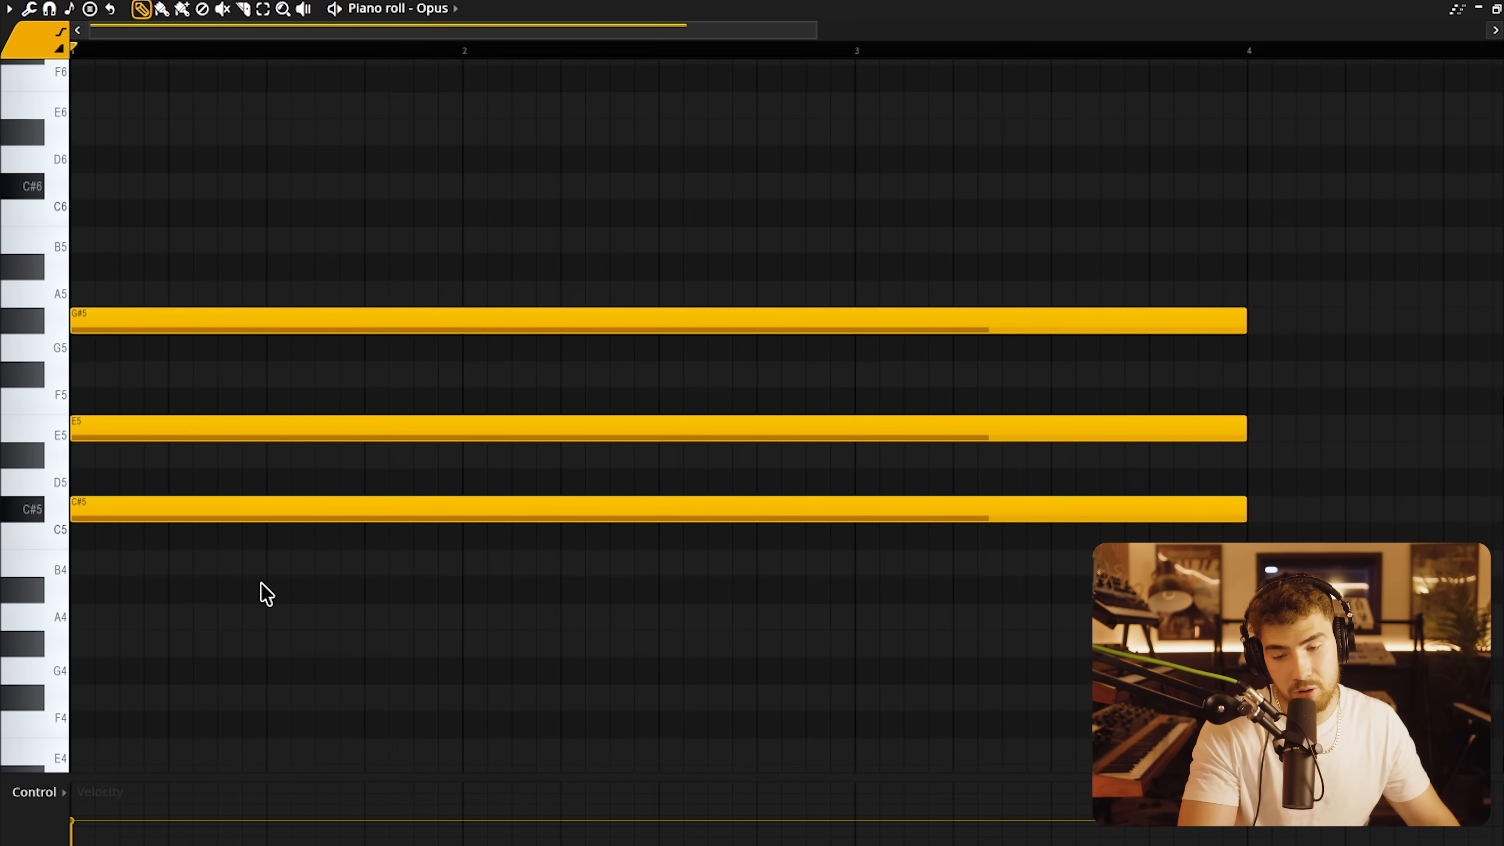
# Lower the chord's E5 note one semitone to D#5 and play the chord back.
pyautogui.scroll(2, 1197, 388)
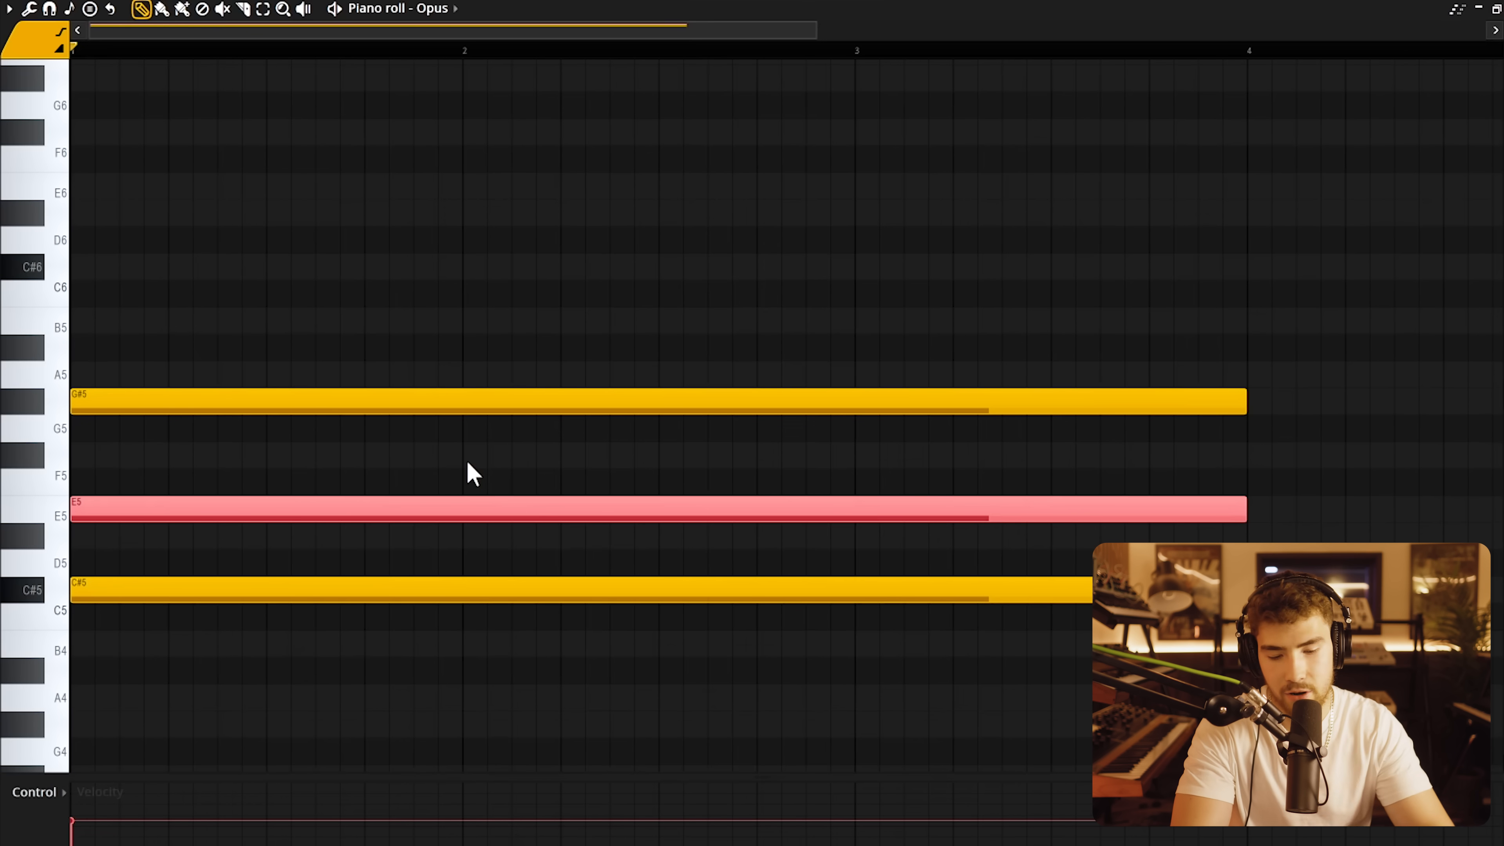
pyautogui.hotkey('shift', 'Down')
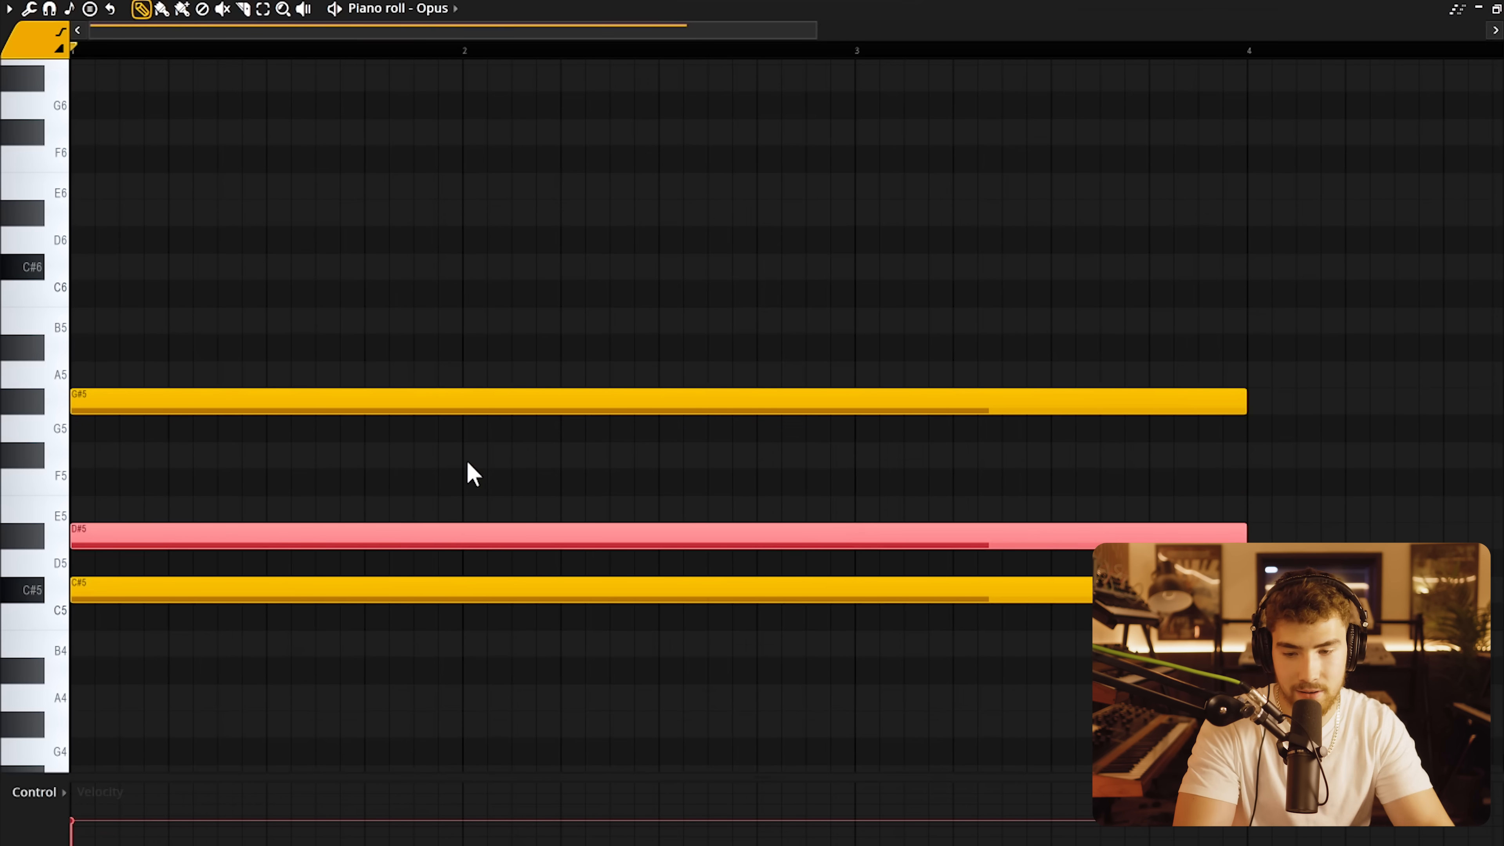
pyautogui.click(472, 473)
pyautogui.press('space')
pyautogui.scroll(-5, 450, 504)
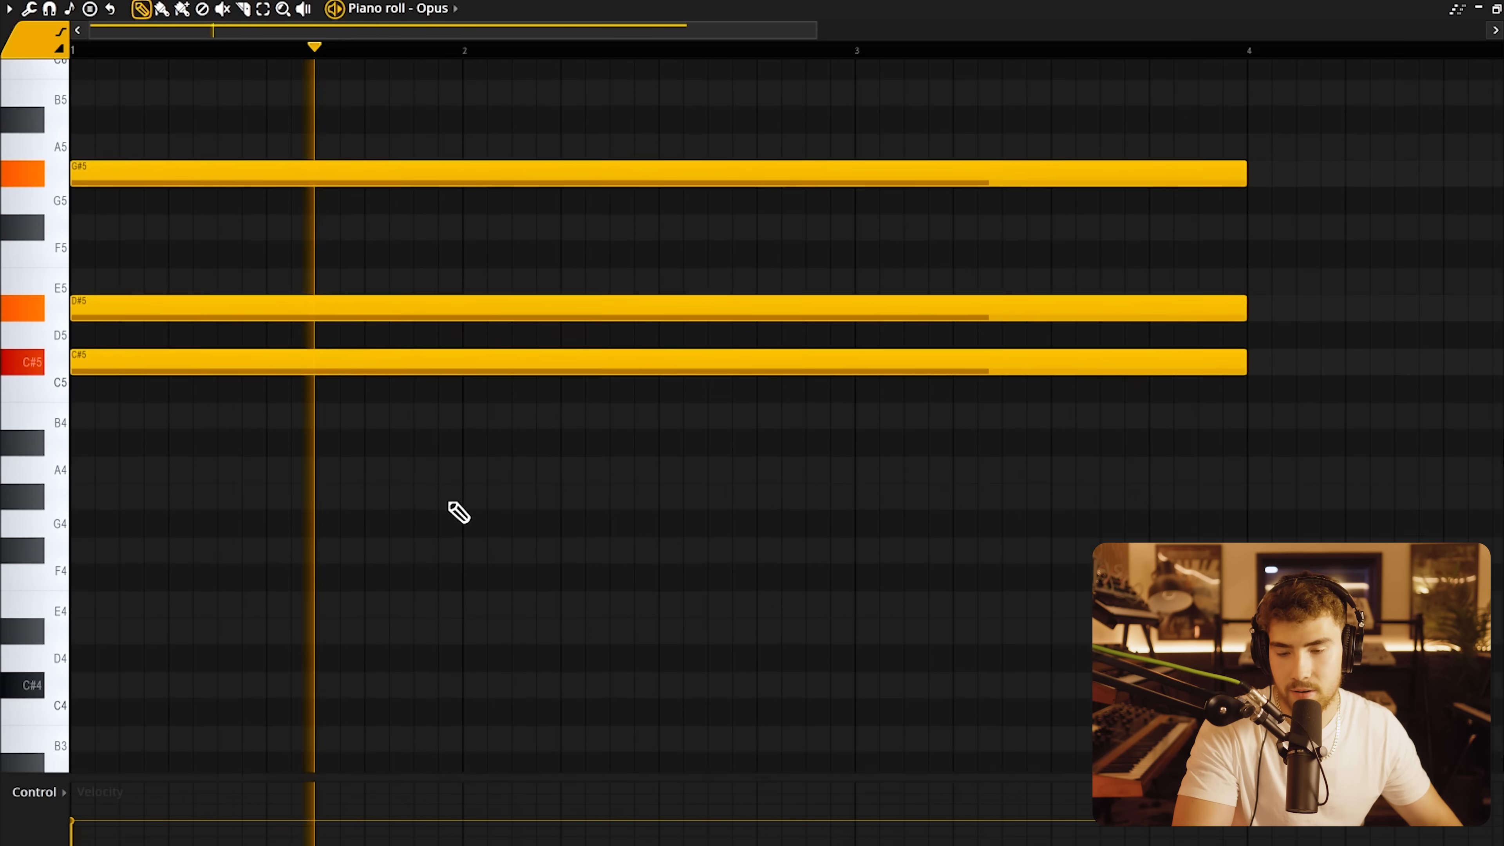
pyautogui.press('space')
# Raise the C#3 bass note one octave to C#4 and play the chord.
pyautogui.scroll(-3, 451, 504)
pyautogui.moveTo(451, 570); pyautogui.dragTo(452, 817)
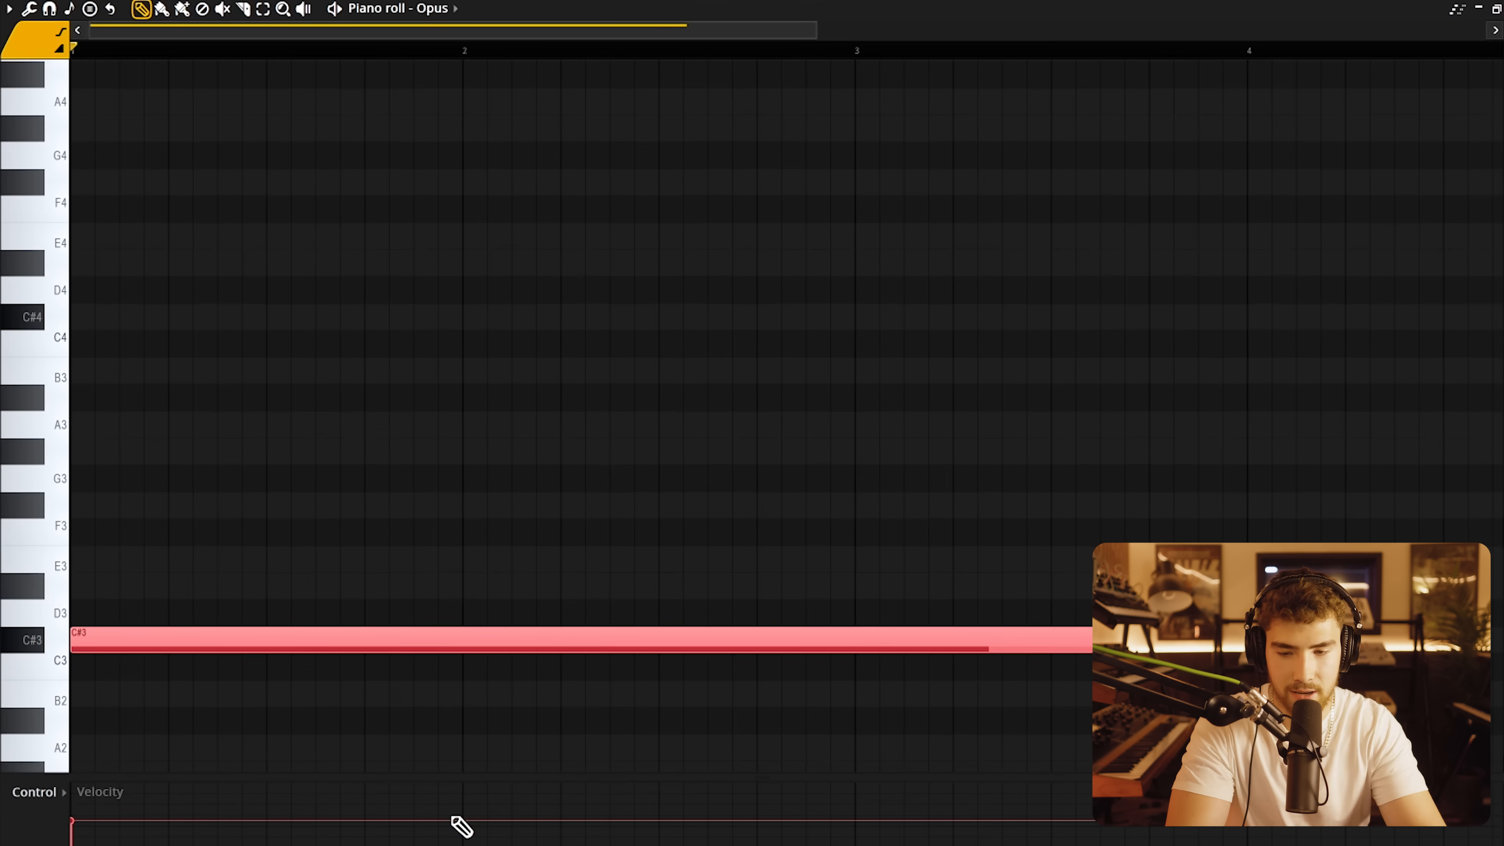
pyautogui.hotkey('ctrl', 'Up')
pyautogui.press('space')
# Slice the long D#5 note at four points into five rhythmic hits while the chord plays.
pyautogui.scroll(12, 464, 509)
pyautogui.scroll(1, 467, 515)
pyautogui.scroll(-2, 414, 534)
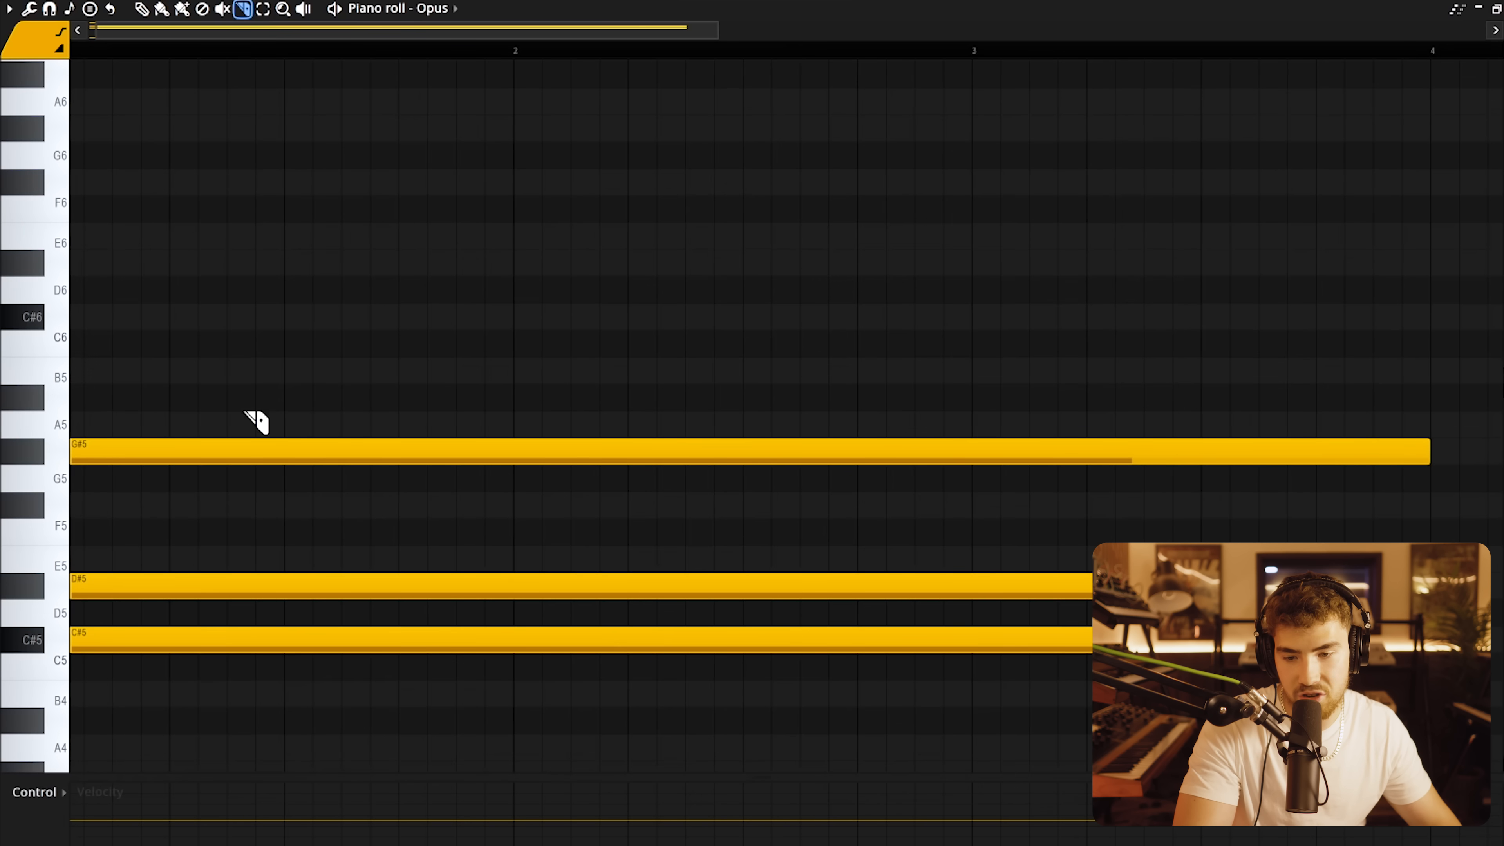
pyautogui.scroll(-3, 213, 474)
pyautogui.moveTo(170, 527); pyautogui.dragTo(237, 469)
pyautogui.press('space')
pyautogui.moveTo(398, 534); pyautogui.dragTo(401, 497)
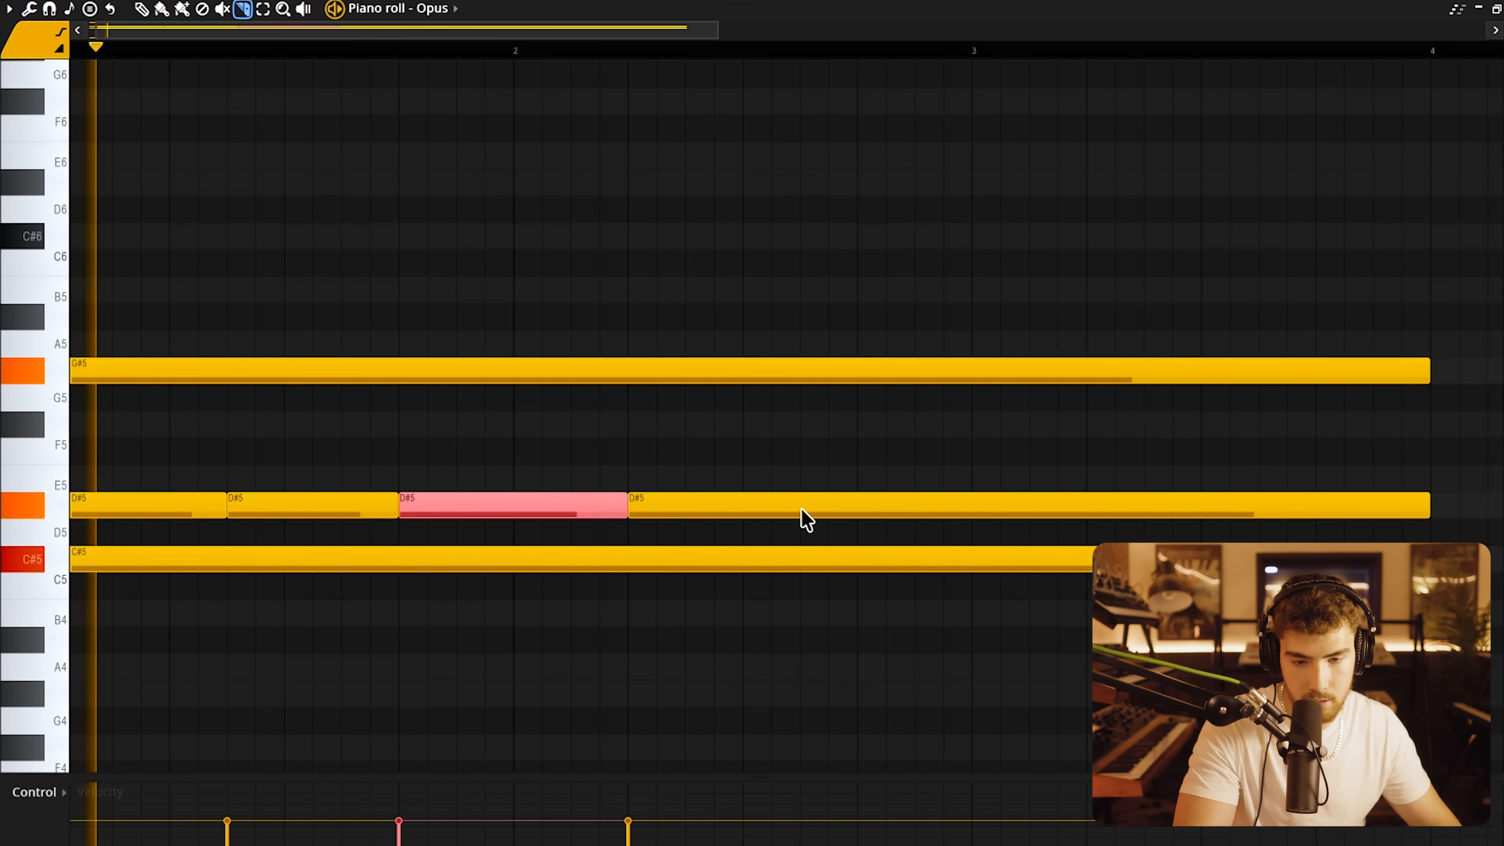
pyautogui.moveTo(806, 538); pyautogui.dragTo(806, 487)
pyautogui.scroll(-1, 953, 437)
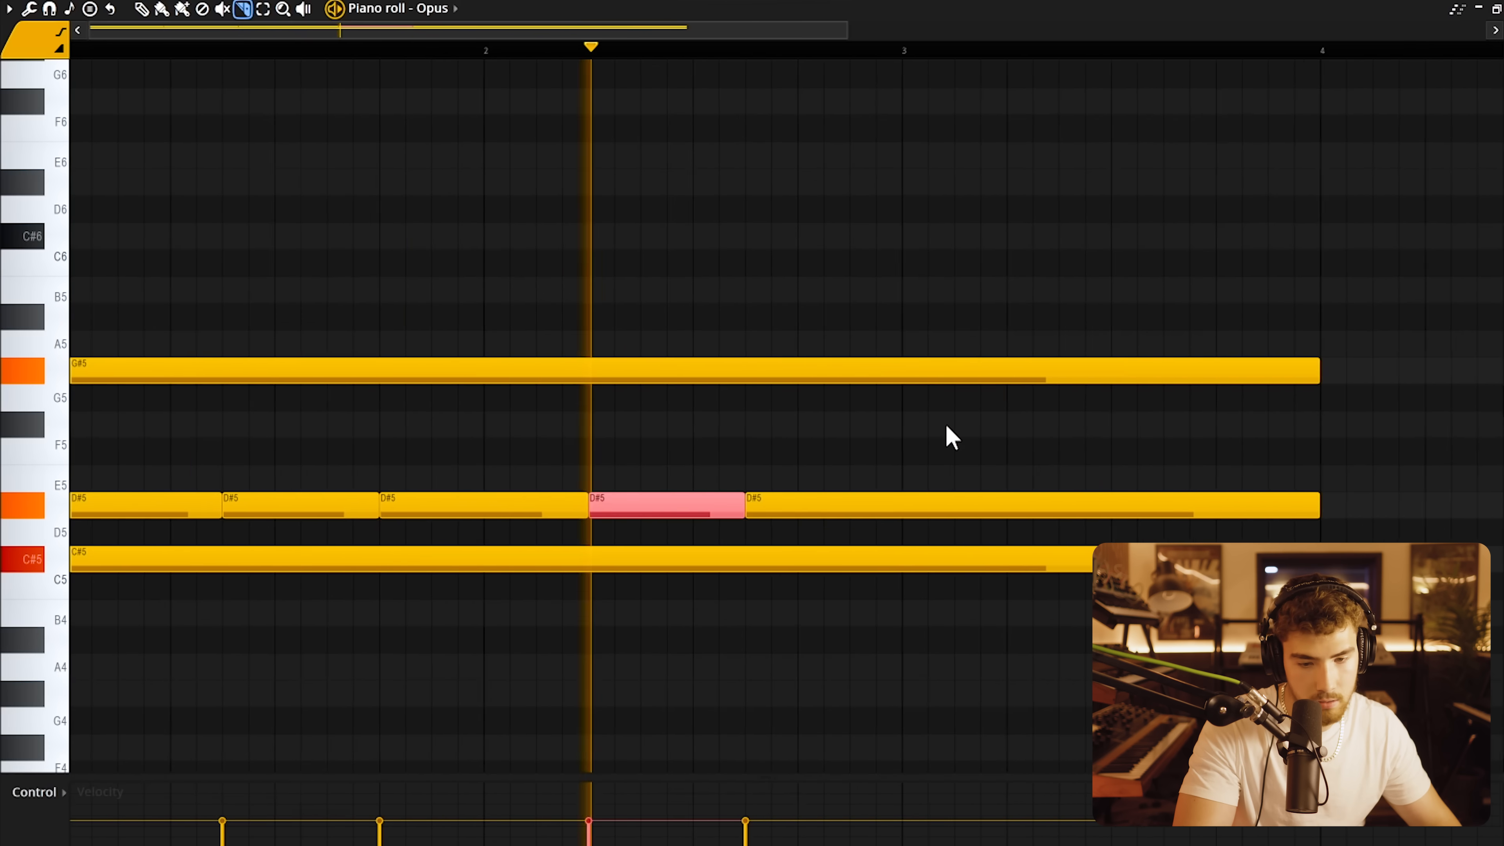
pyautogui.scroll(-1, 952, 437)
pyautogui.press('space')
# Trim the notes to end at bar 3 and draw E5 notes, two back to back in bar 1 and one in bar 2.
pyautogui.click(140, 8)
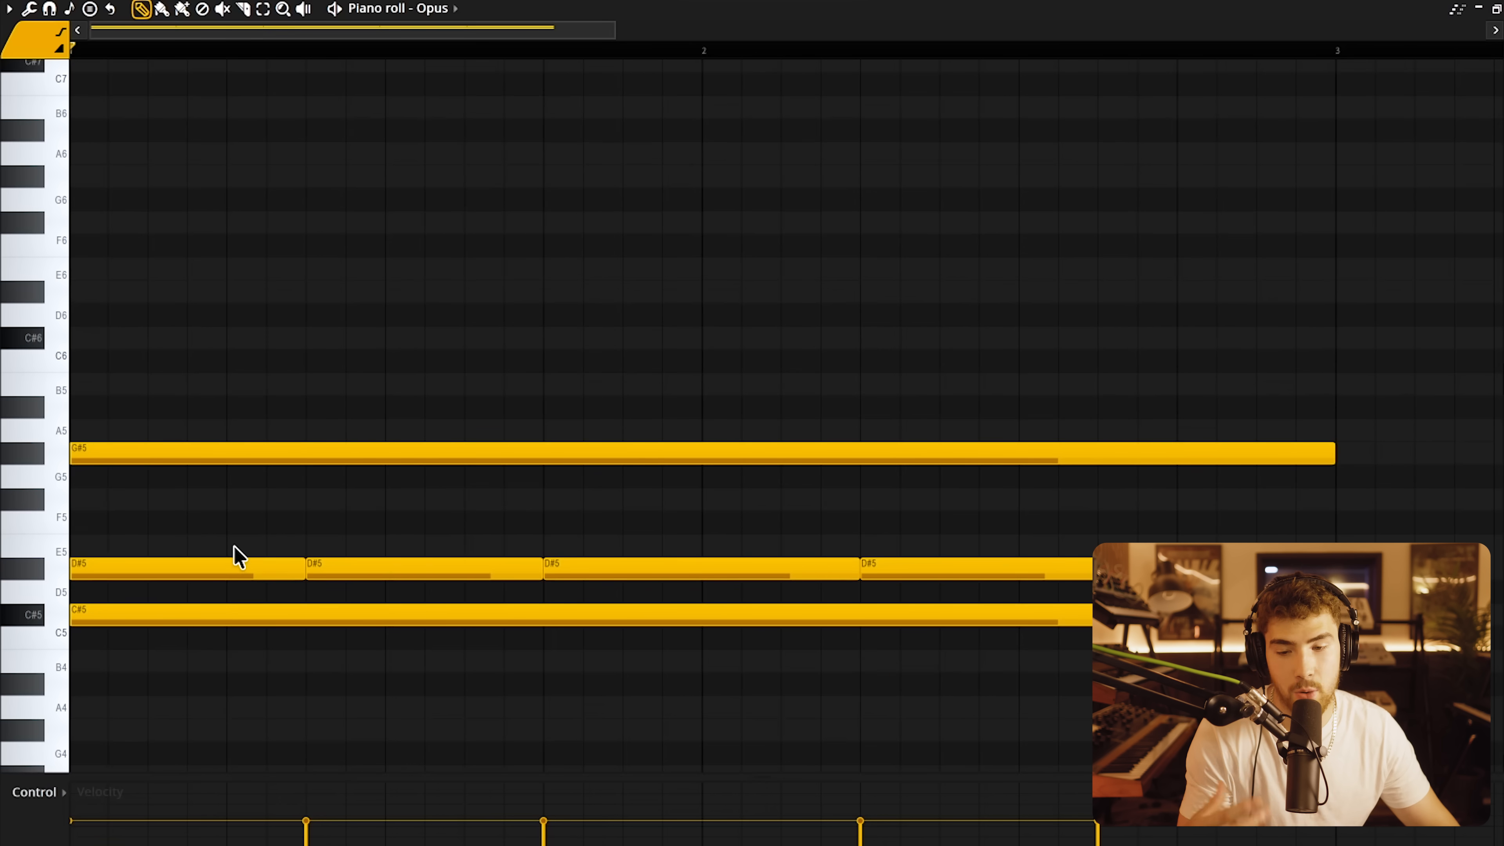
pyautogui.moveTo(235, 550); pyautogui.dragTo(666, 515)
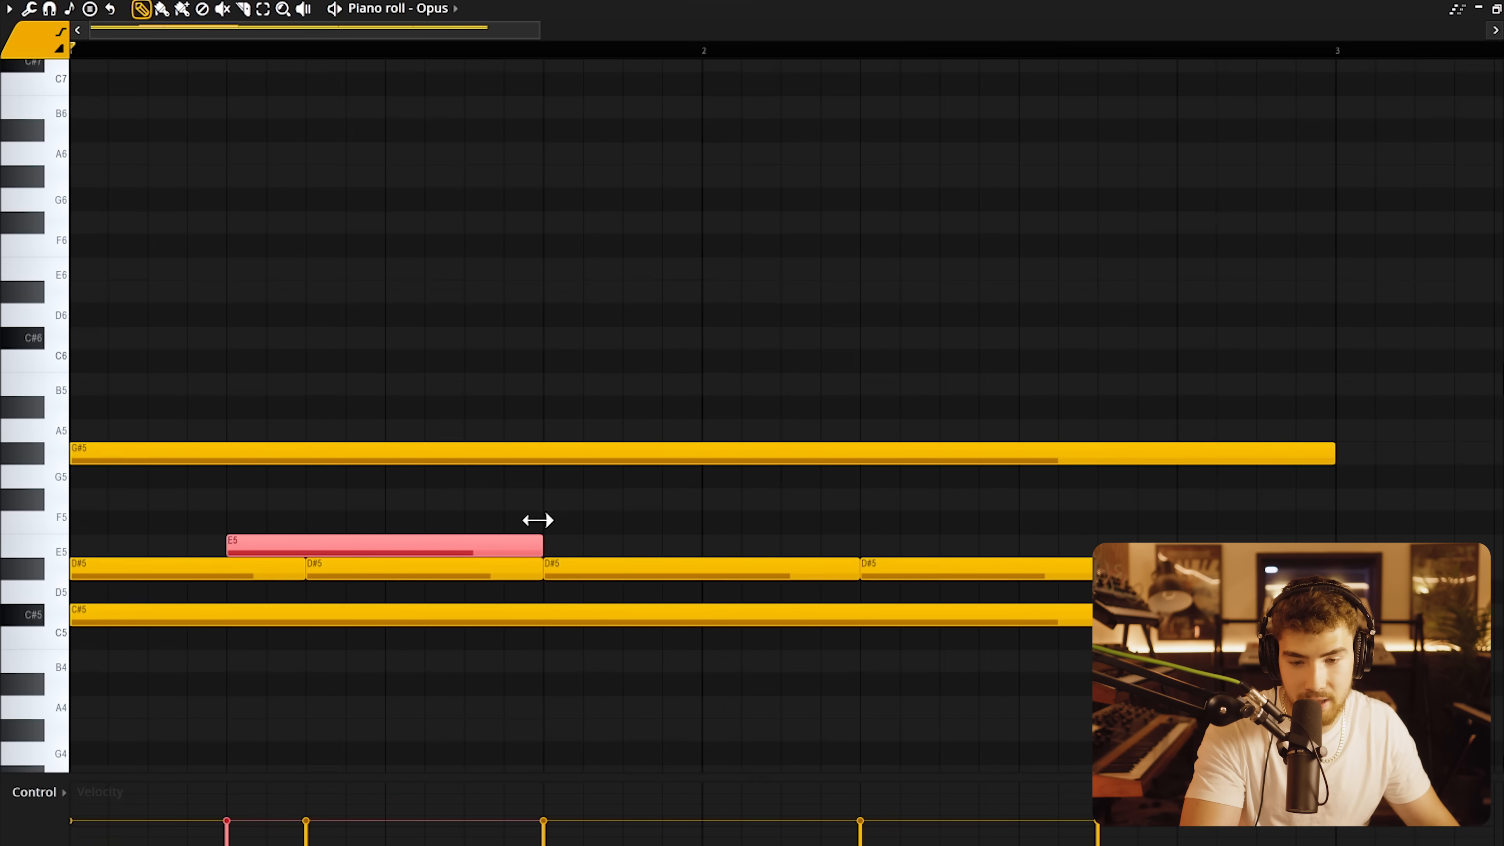
pyautogui.press('space')
pyautogui.moveTo(535, 544); pyautogui.dragTo(503, 548)
pyautogui.click(477, 544)
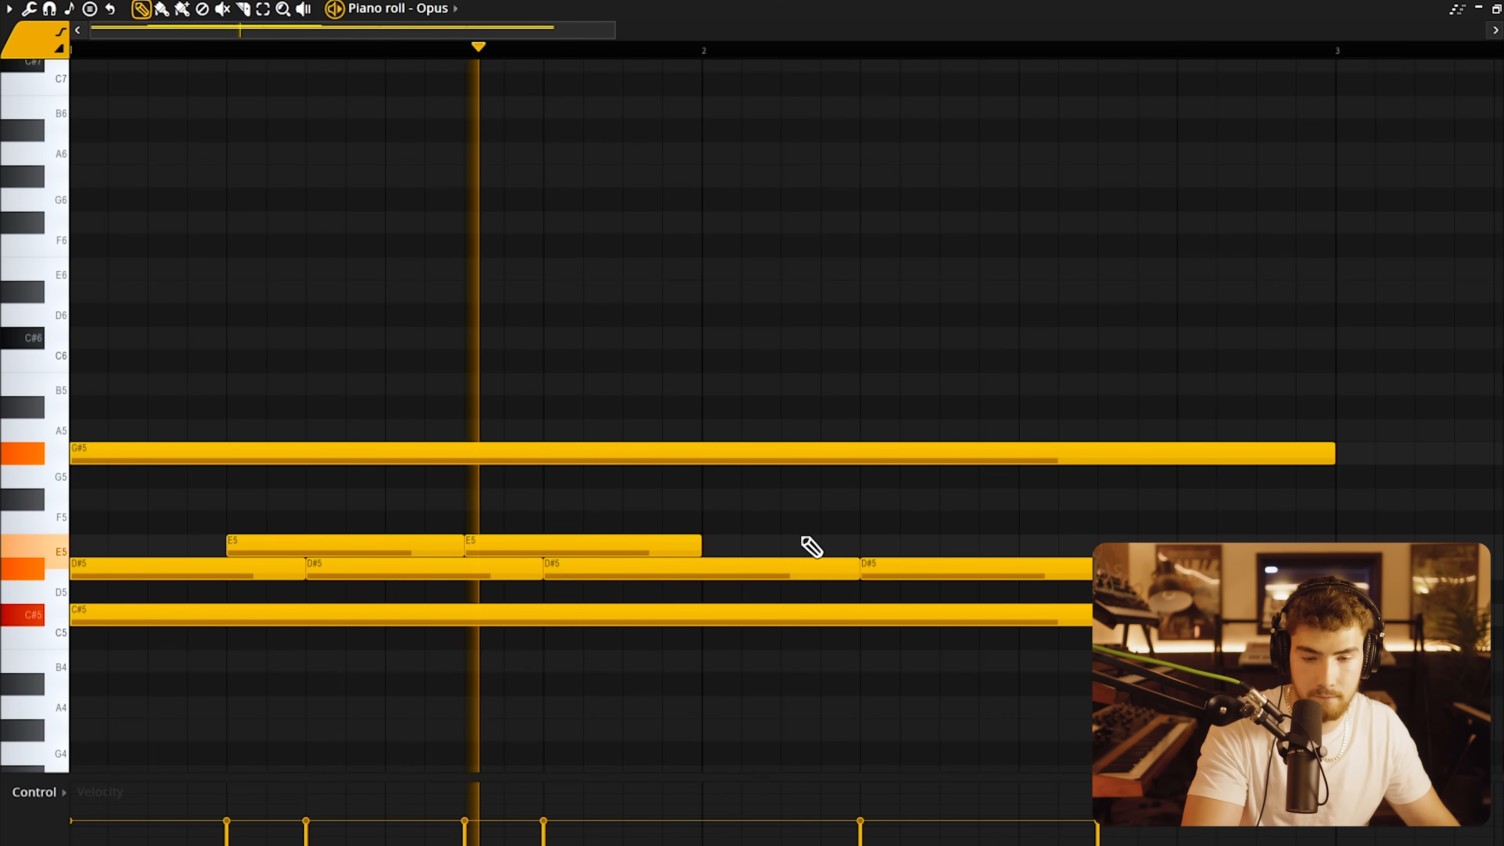
pyautogui.click(1021, 544)
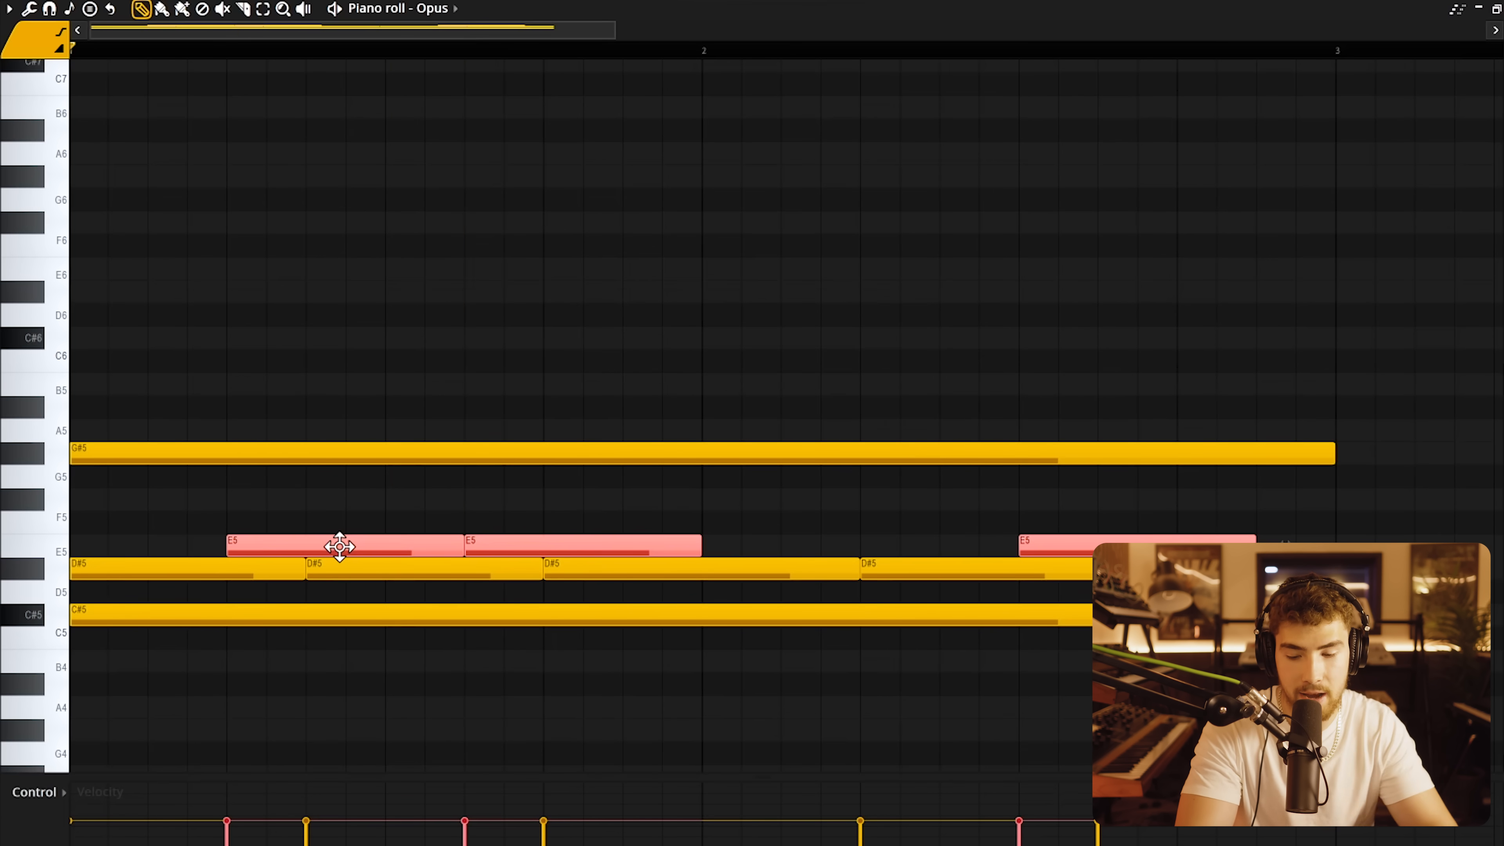
# Copy the three E5 notes one octave up to E6 and play the pattern back.
pyautogui.hotkey('ctrl', 'c')
pyautogui.hotkey('ctrl', 'v')
pyautogui.hotkey('ctrl', 'Up')
pyautogui.press('space')
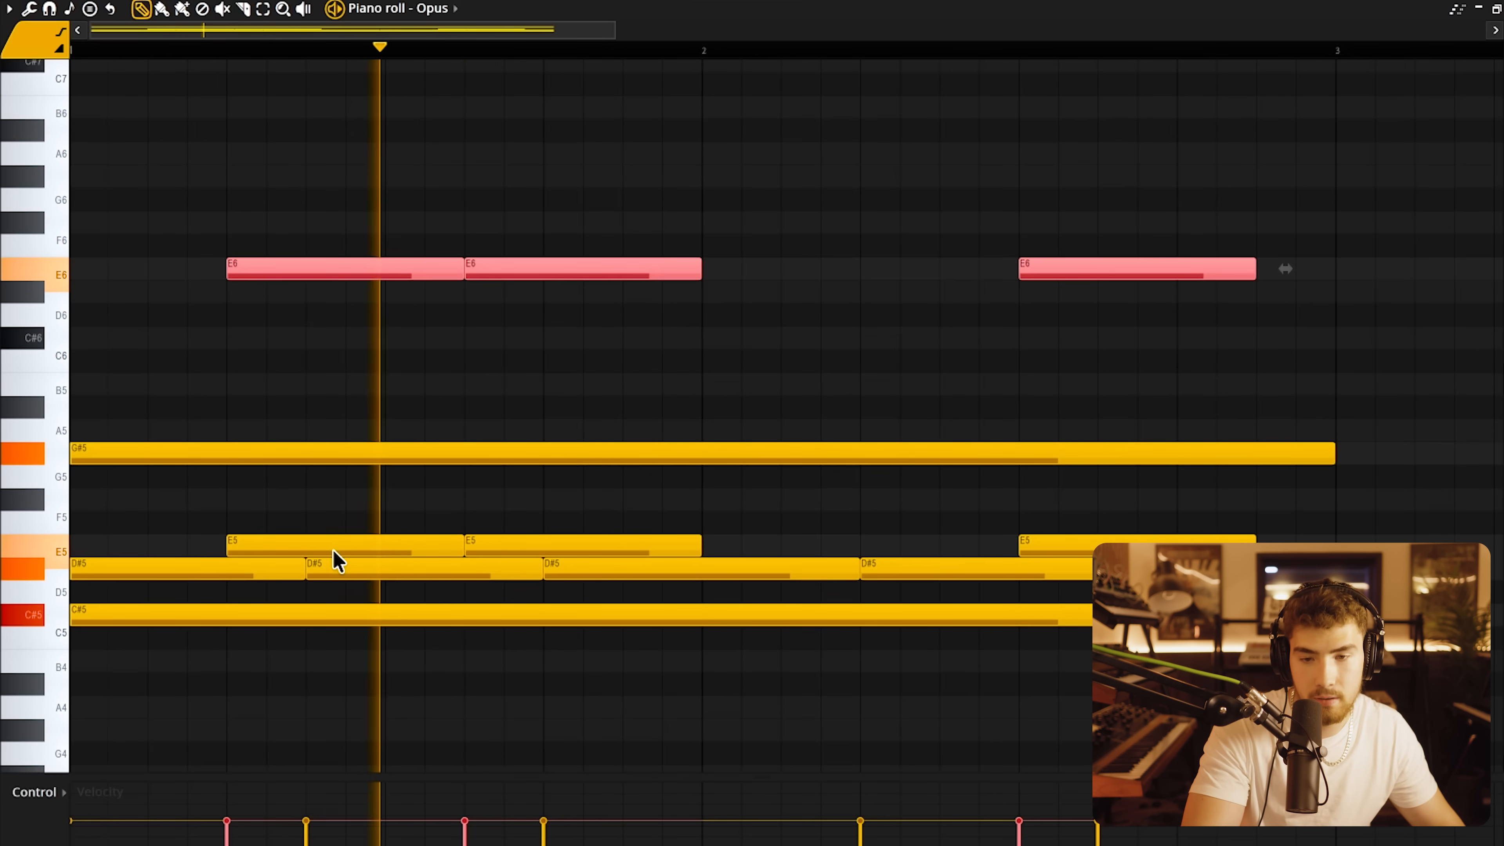
pyautogui.hotkey('ctrl', 'd')
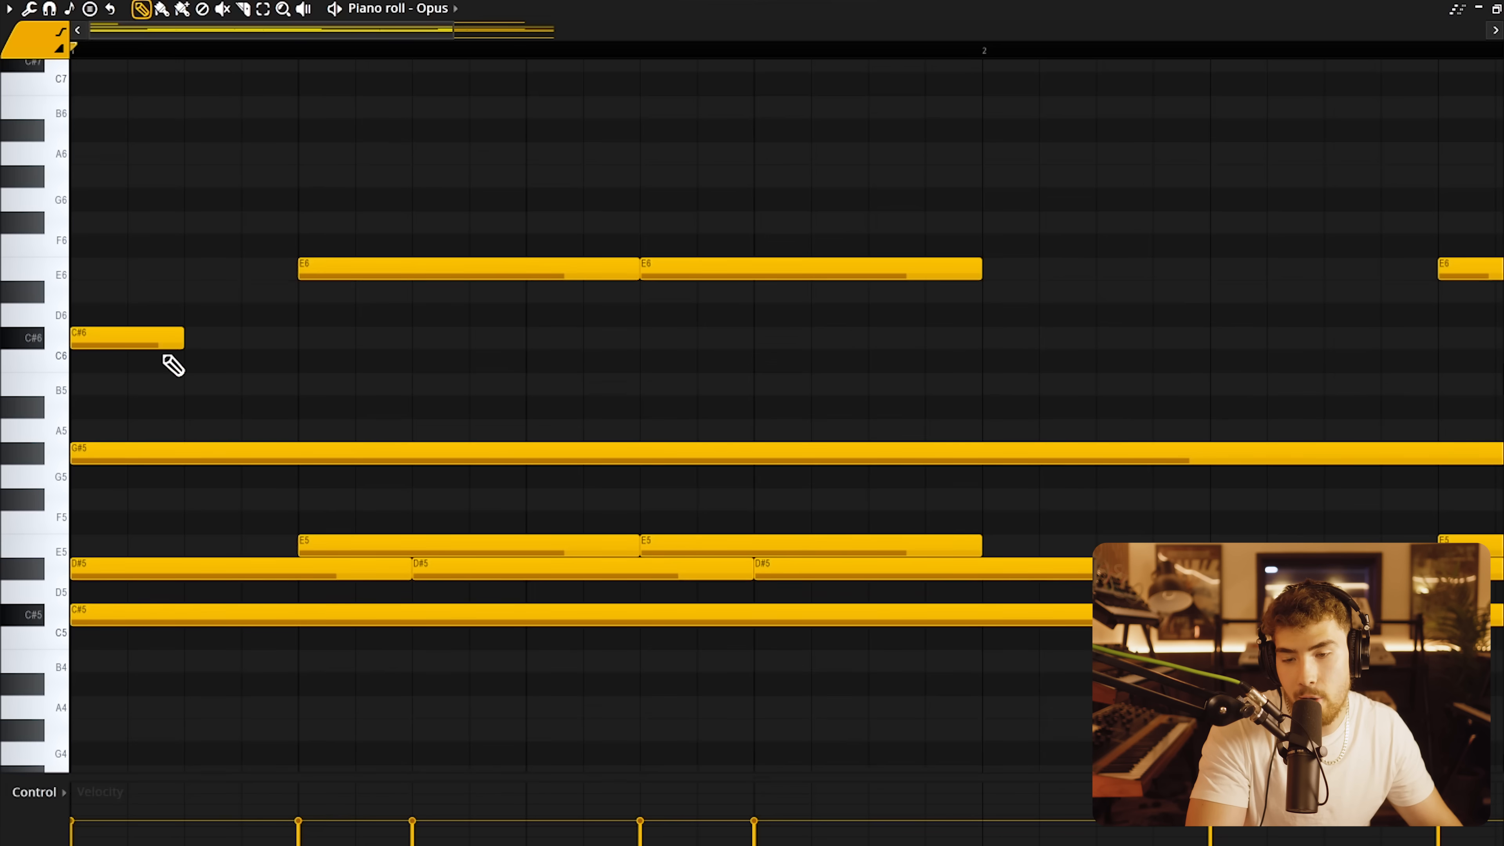
# Draw a short melody around the E6 notes, with C#6, G#6 and D#6 in bar 1 and G#6 and D#6 in bar 2.
pyautogui.scroll(3, 163, 364)
pyautogui.scroll(2, 158, 371)
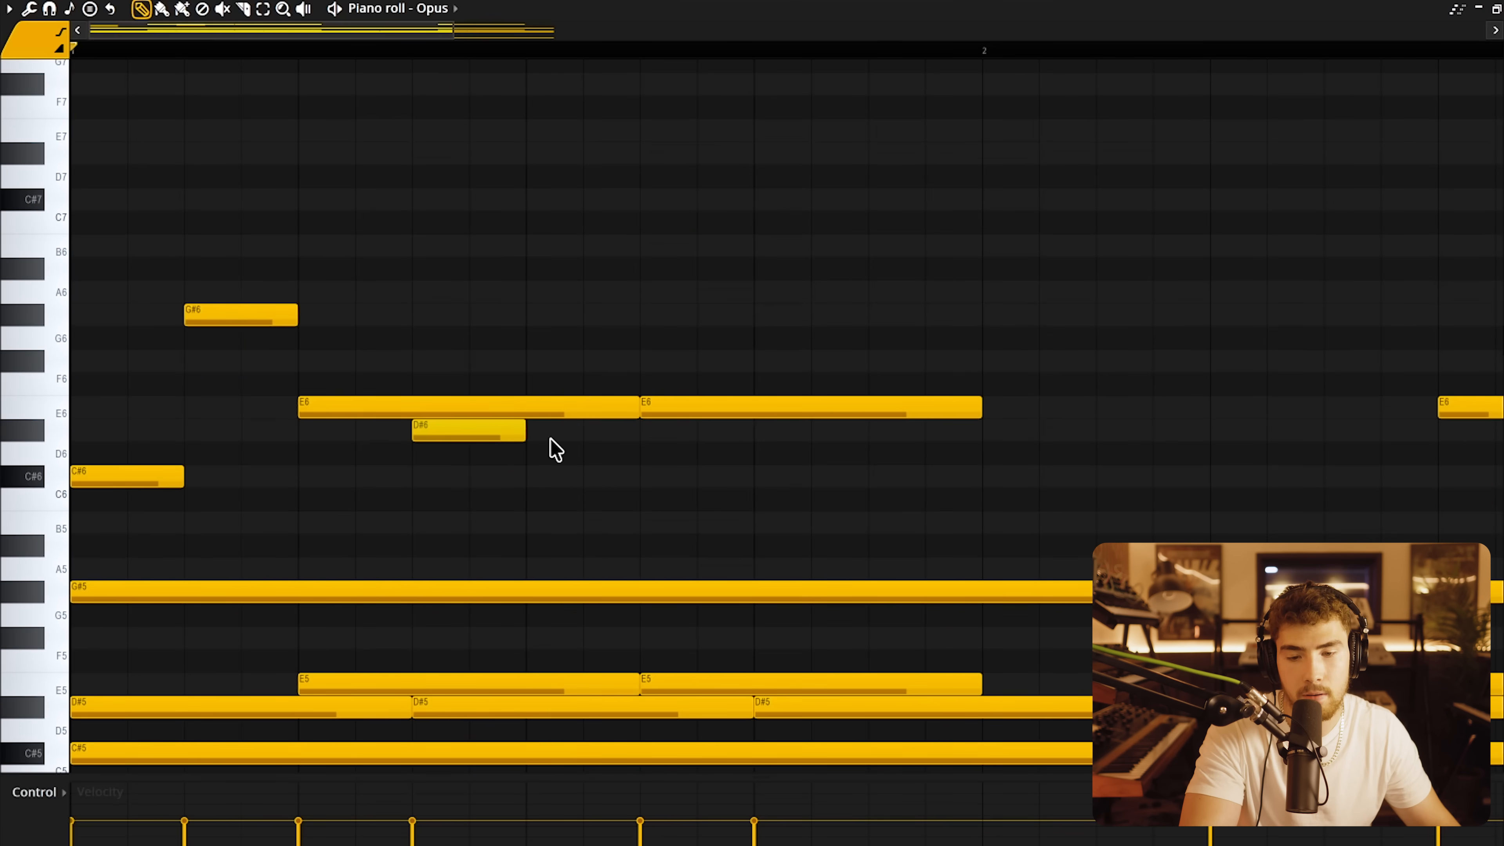
pyautogui.press('space')
pyautogui.scroll(-3, 657, 433)
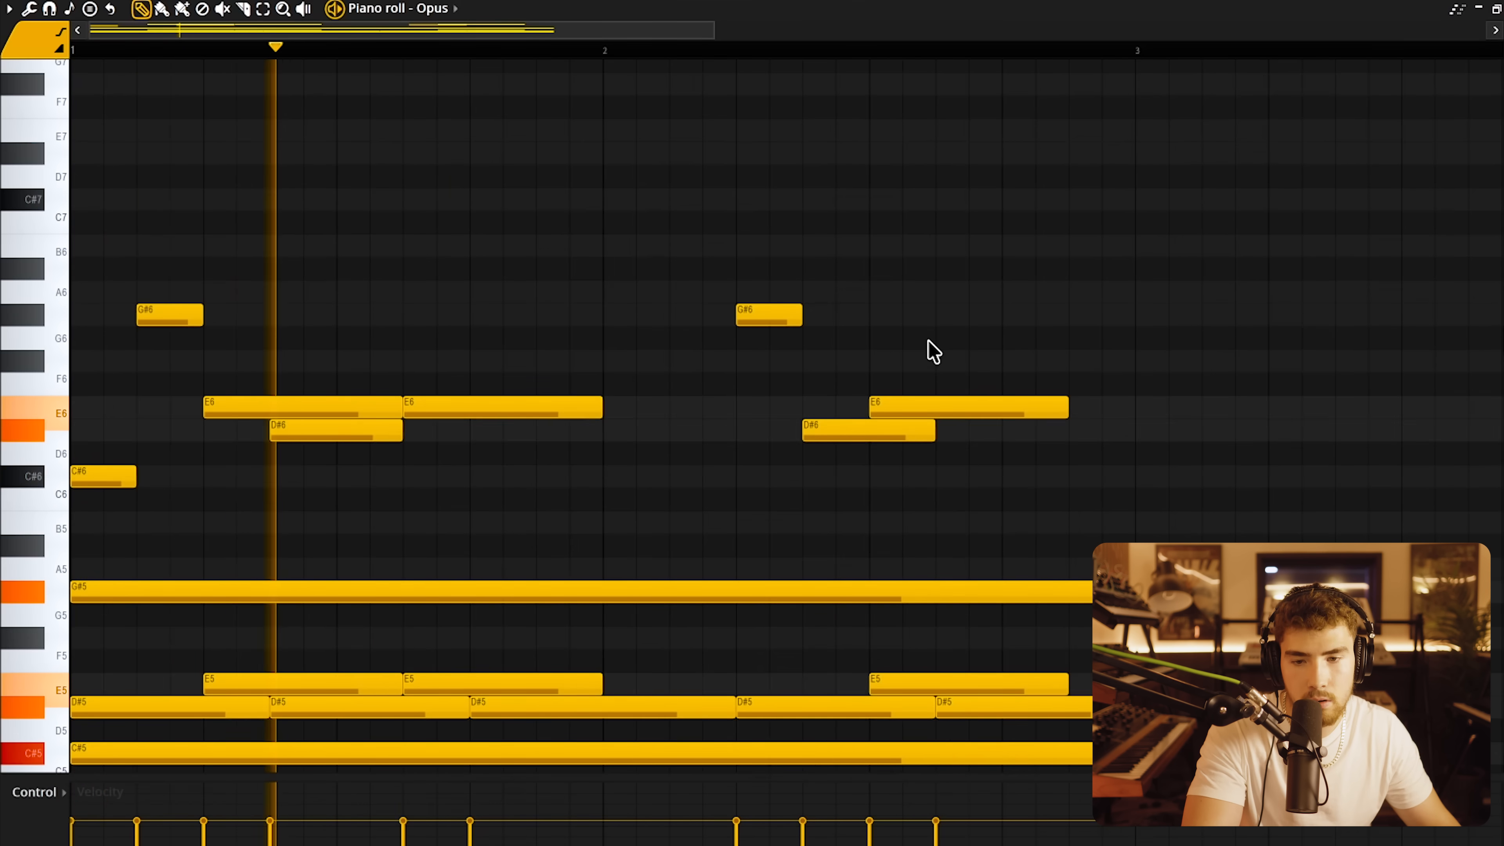
pyautogui.scroll(-2, 930, 350)
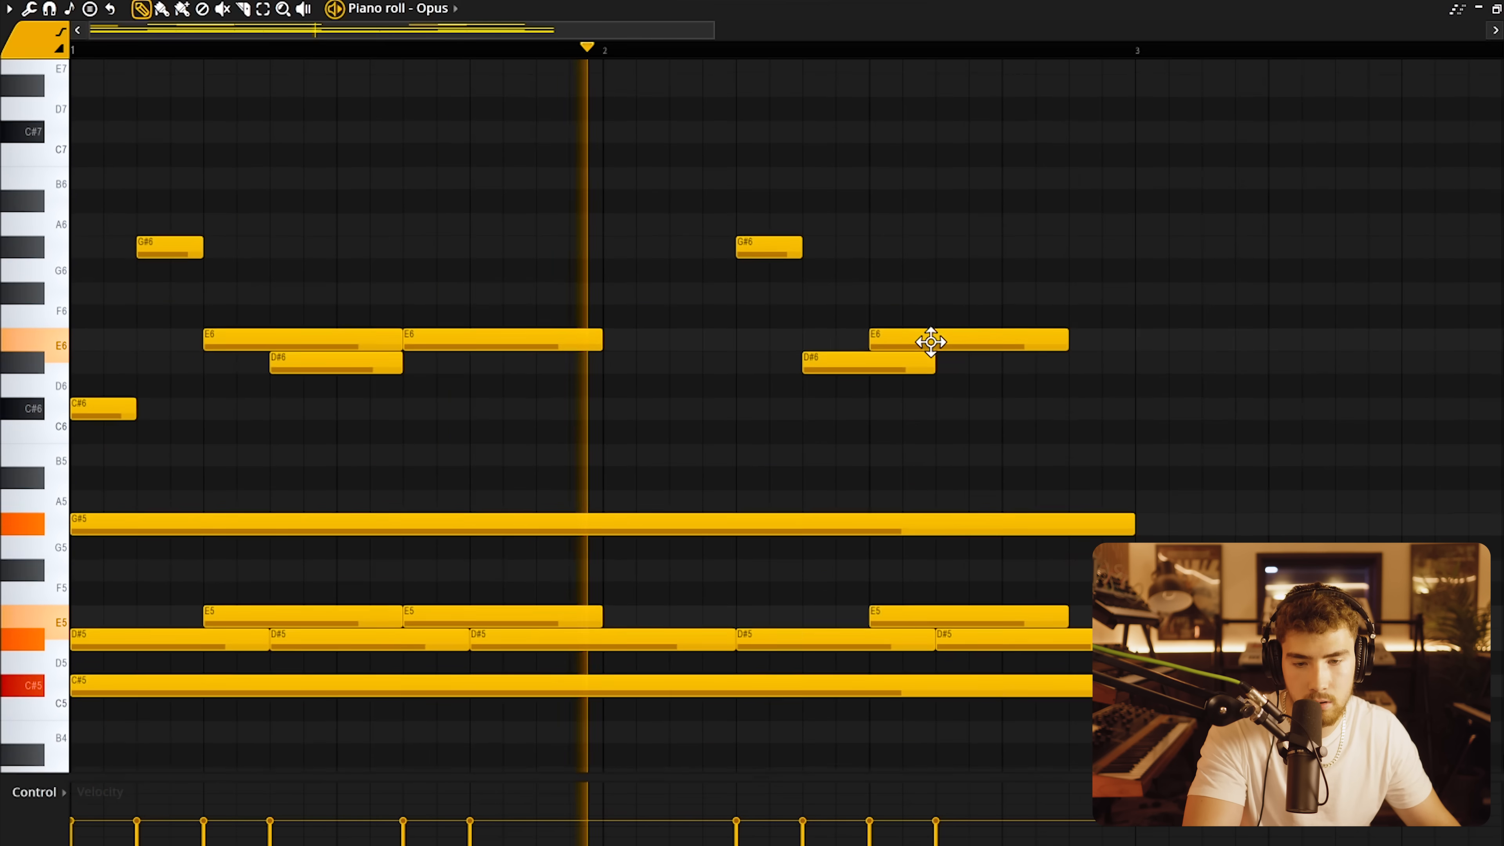
# Lengthen the last E6 note to the end of bar 2.
pyautogui.moveTo(1066, 339); pyautogui.dragTo(1134, 337)
pyautogui.scroll(-2, 570, 363)
pyautogui.scroll(2, 839, 440)
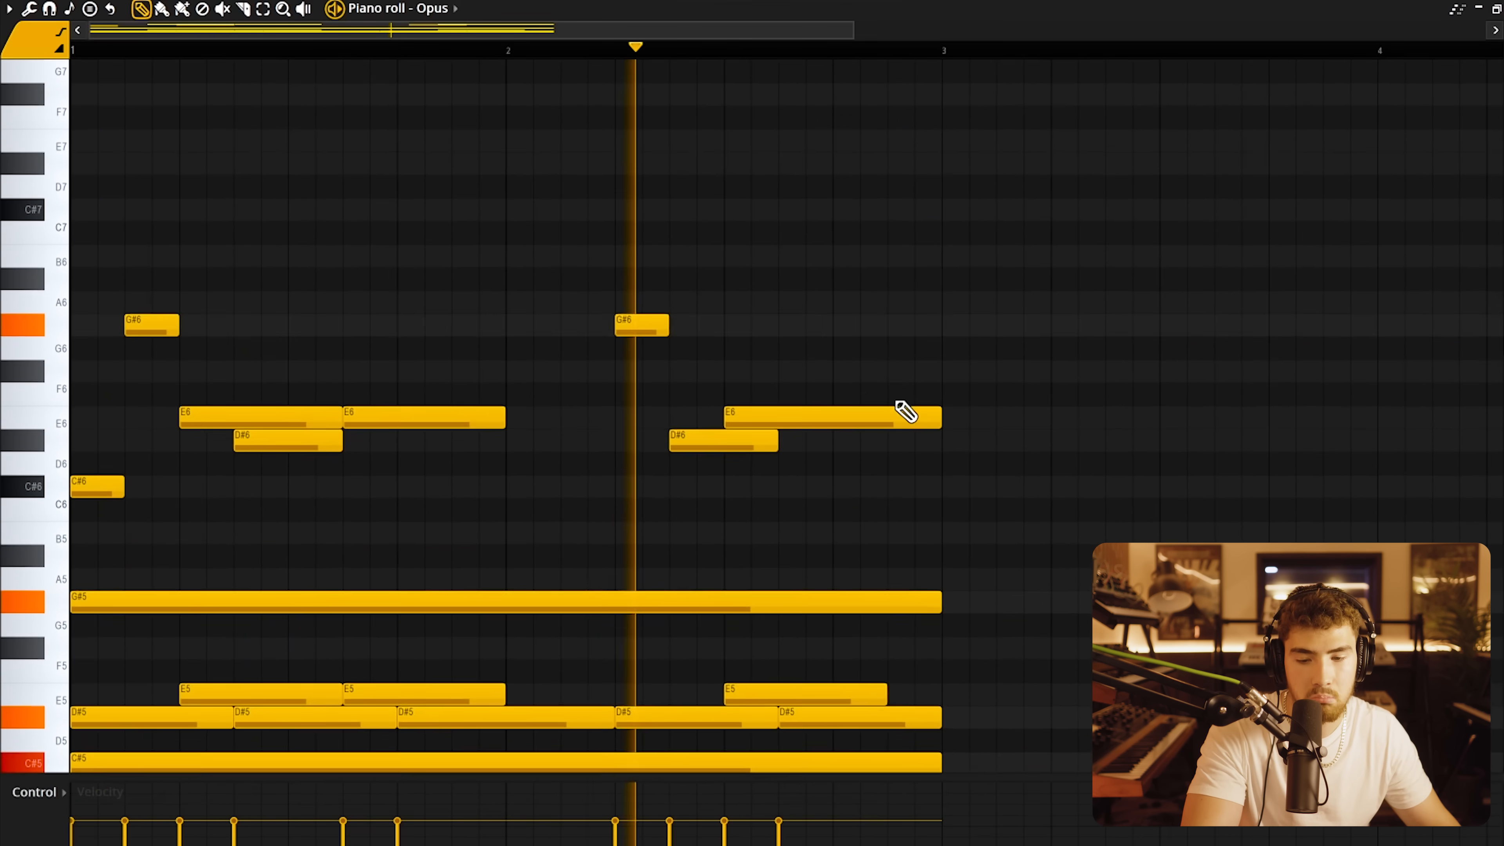
pyautogui.scroll(-2, 897, 403)
# Duplicate the whole two-bar pattern into bars 3 and 4.
pyautogui.hotkey('ctrl', 'a')
pyautogui.press('space')
pyautogui.hotkey('ctrl', 'b')
pyautogui.hotkey('ctrl', 'd')
pyautogui.scroll(-2, 574, 418)
pyautogui.scroll(4, 575, 419)
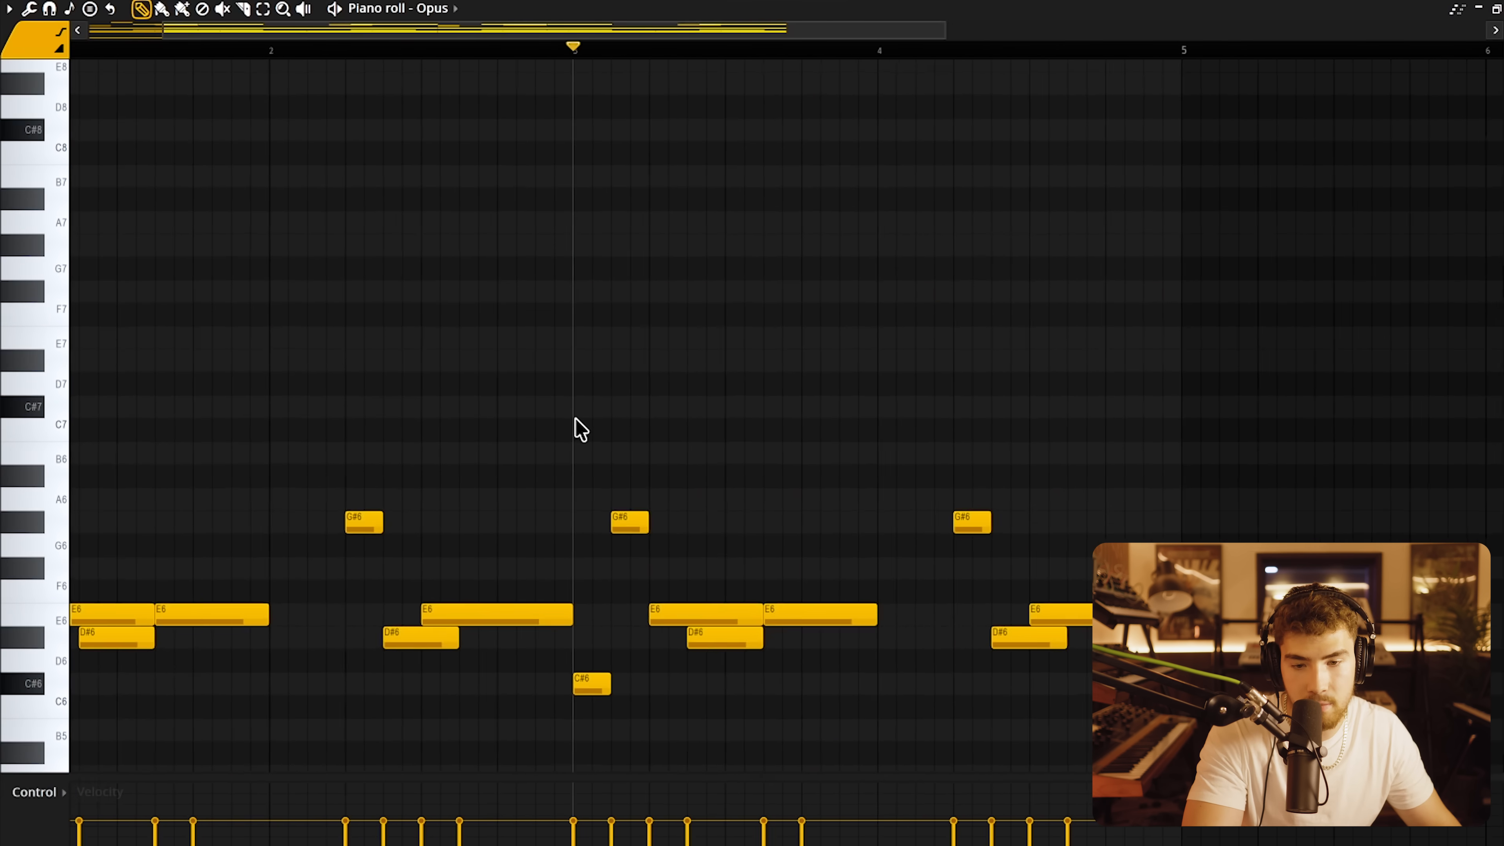
# Draw two-beat high notes: C#7 at the start of bar 1, G#7 half a beat after it, and D#7 at the start of bar 2.
pyautogui.scroll(2, 574, 418)
pyautogui.moveTo(582, 47); pyautogui.dragTo(74, 49)
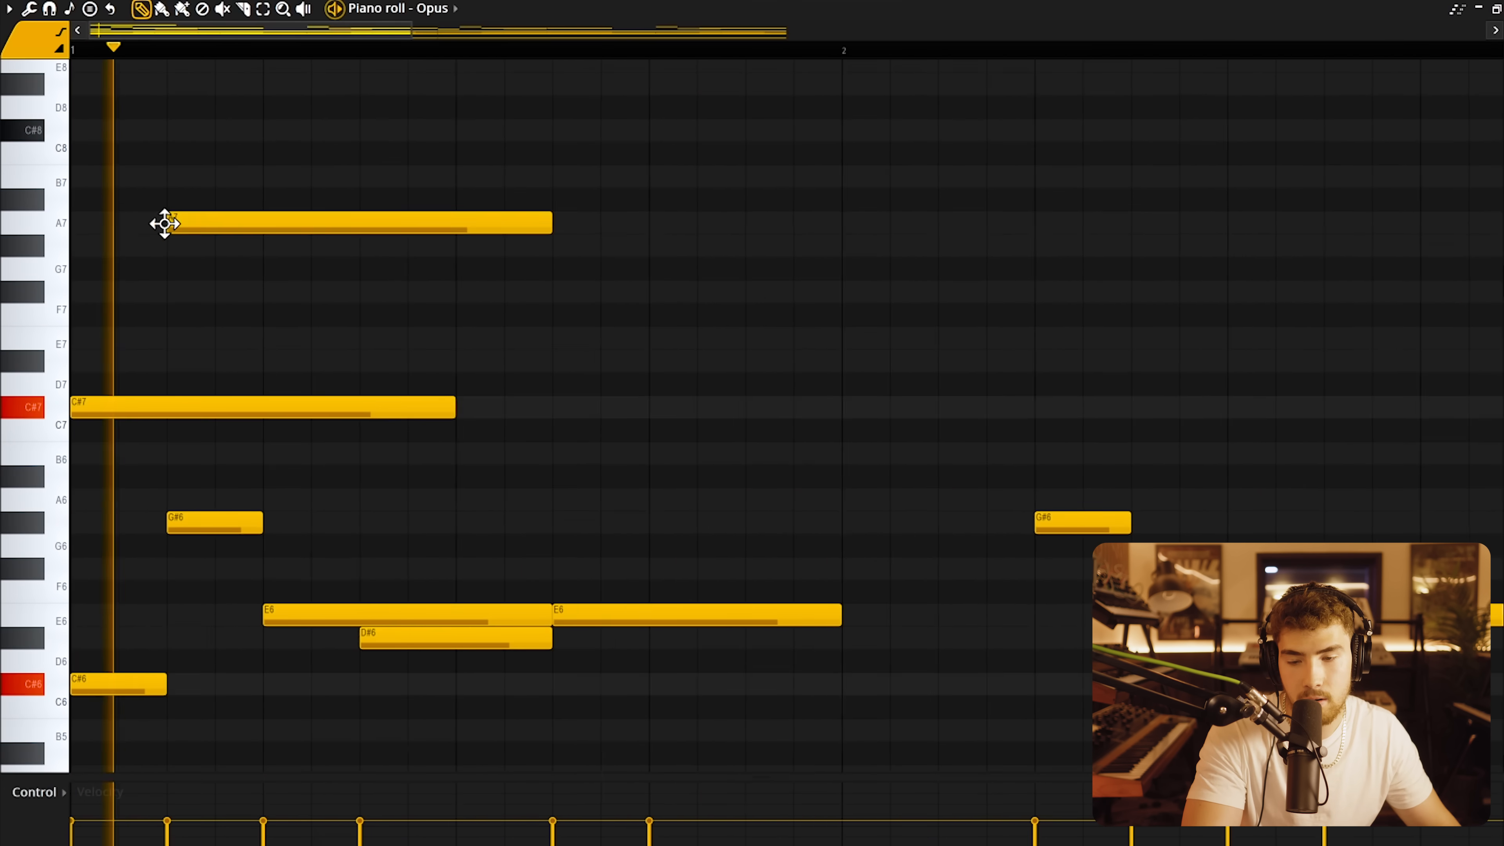
pyautogui.rightClick(172, 225)
pyautogui.click(182, 245)
pyautogui.rightClick(182, 247)
pyautogui.click(182, 245)
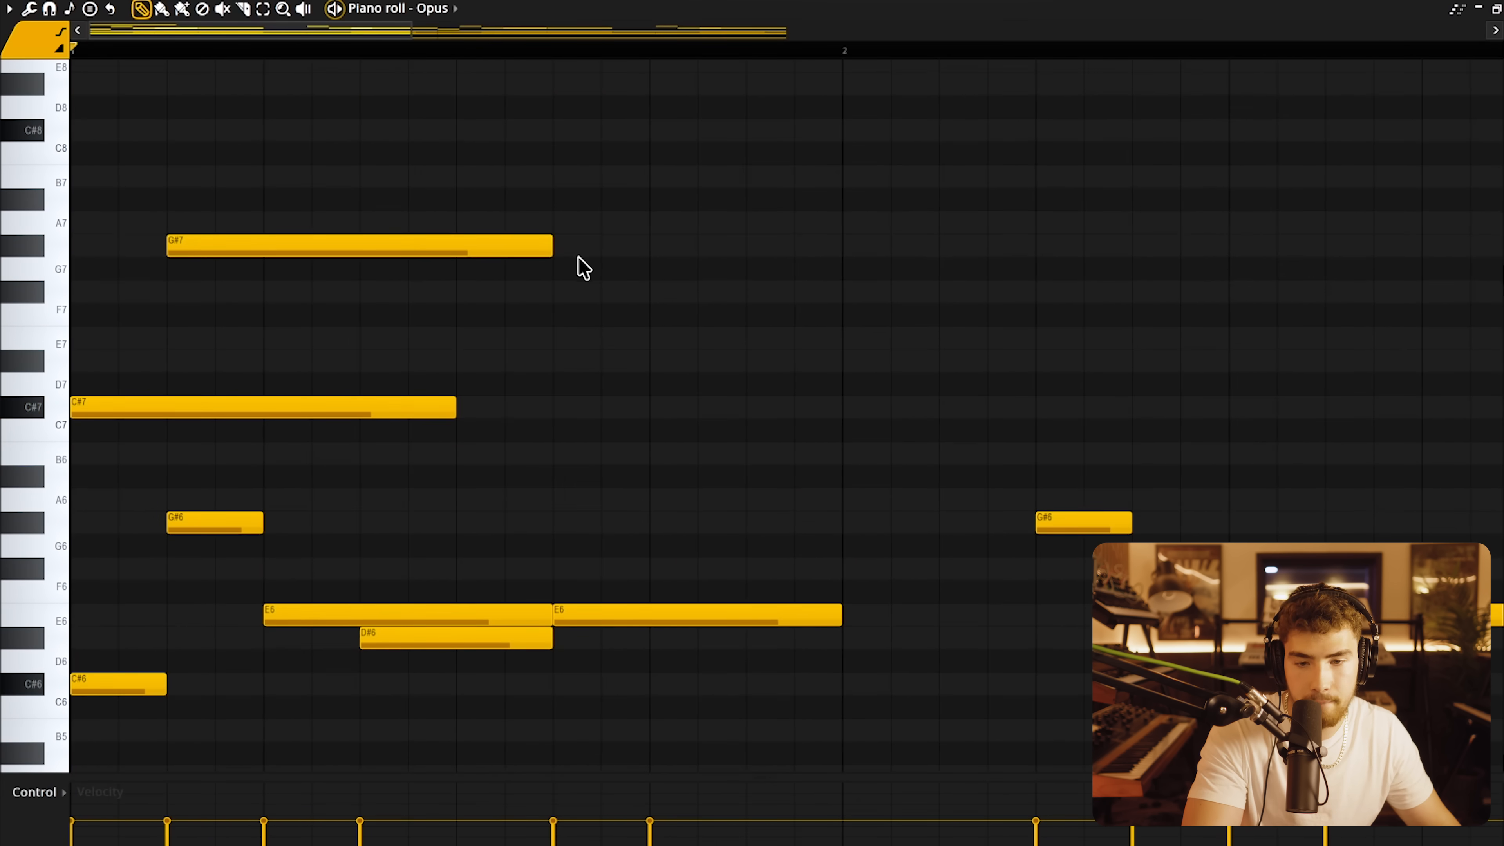
pyautogui.scroll(-2, 583, 268)
pyautogui.click(596, 361)
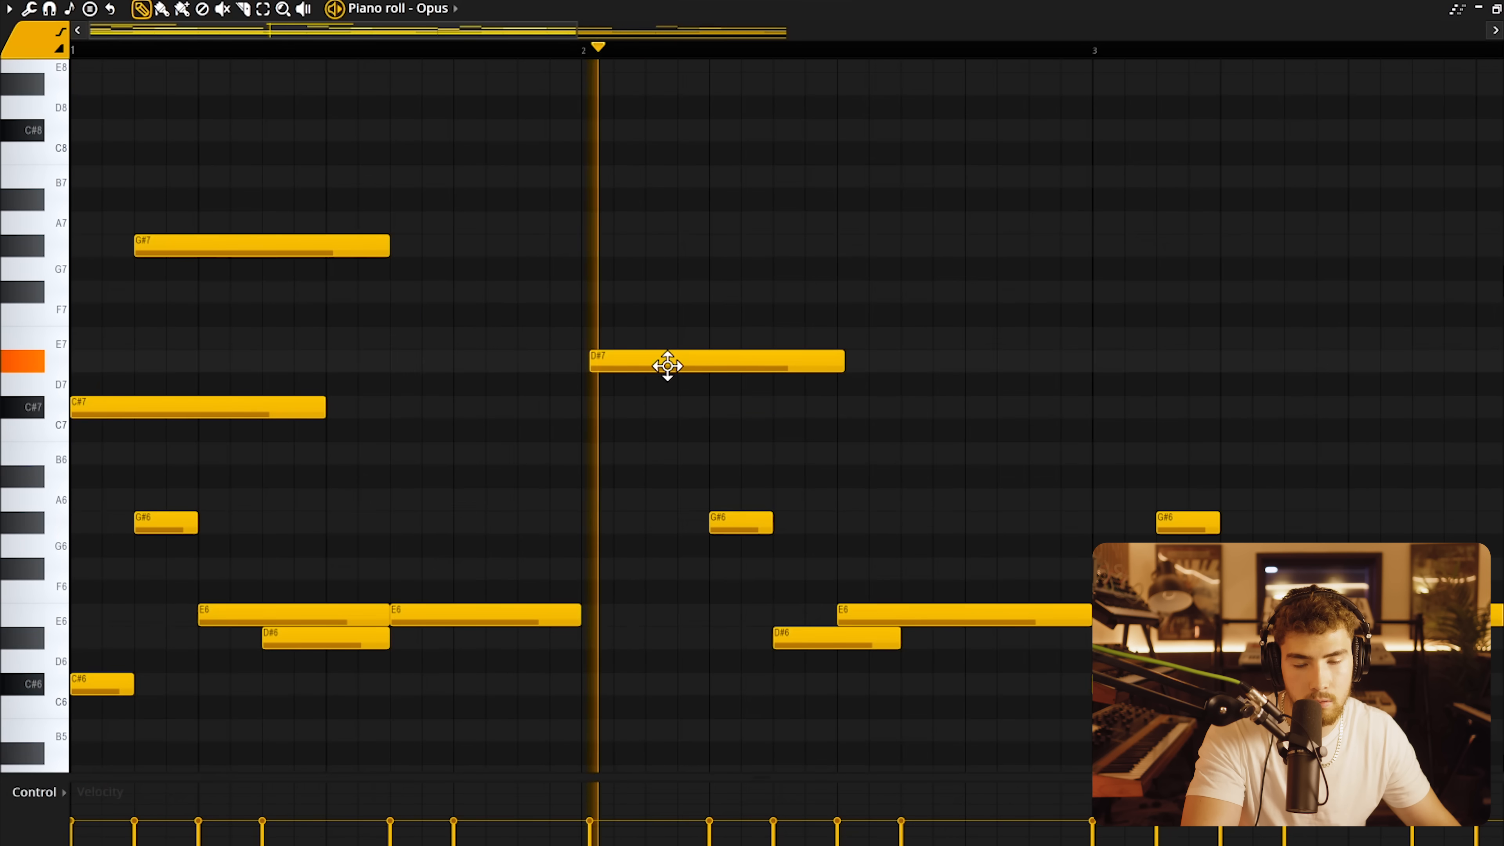
# Duplicate the C#7, G#7 and D#7 notes into bars 3 and 4.
pyautogui.scroll(-3, 678, 453)
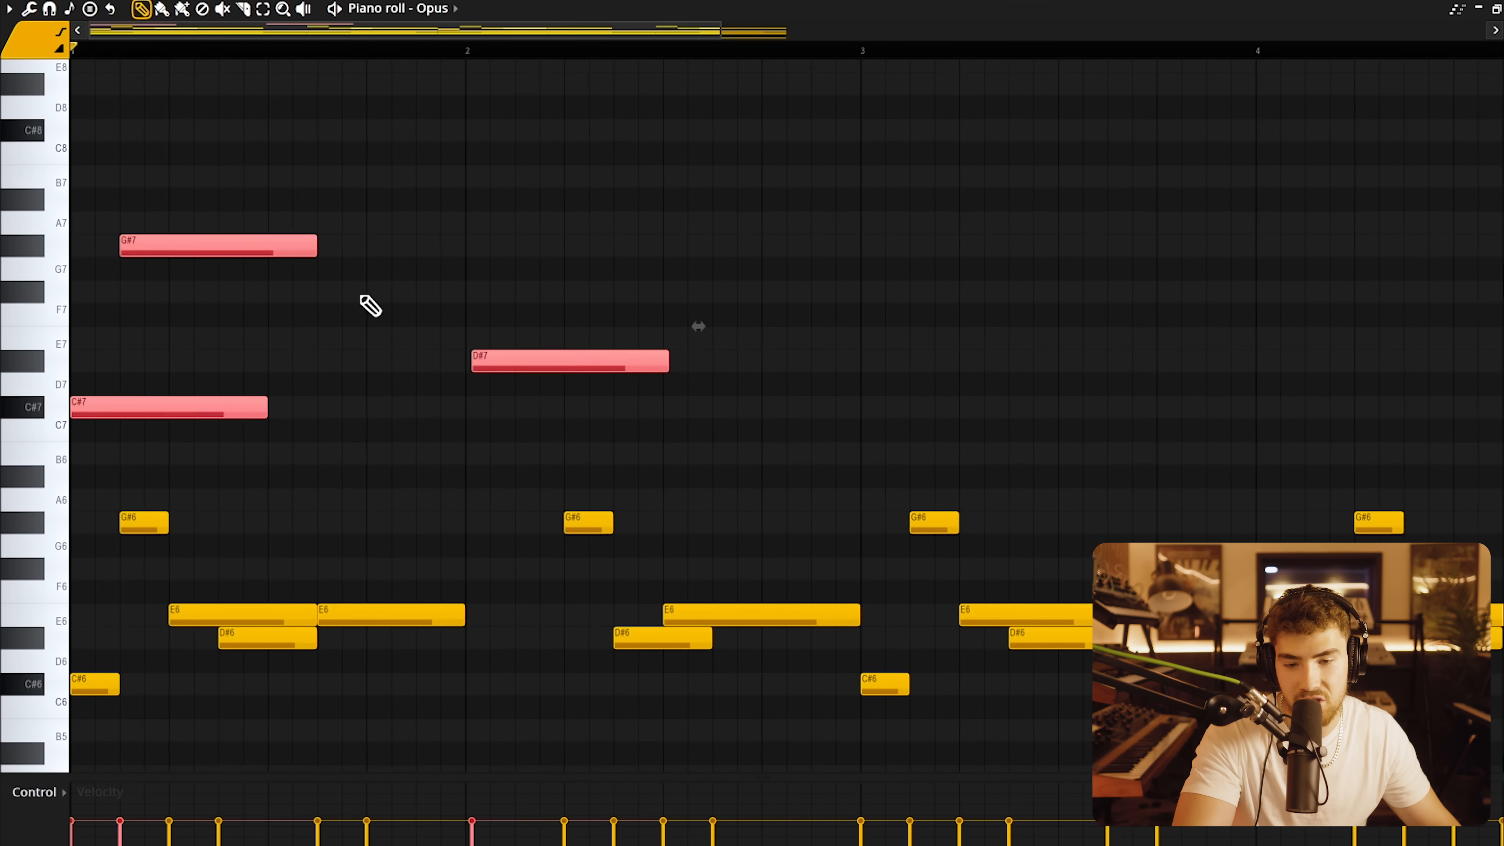
pyautogui.hotkey('ctrl', 'b')
pyautogui.moveTo(696, 403); pyautogui.dragTo(833, 410)
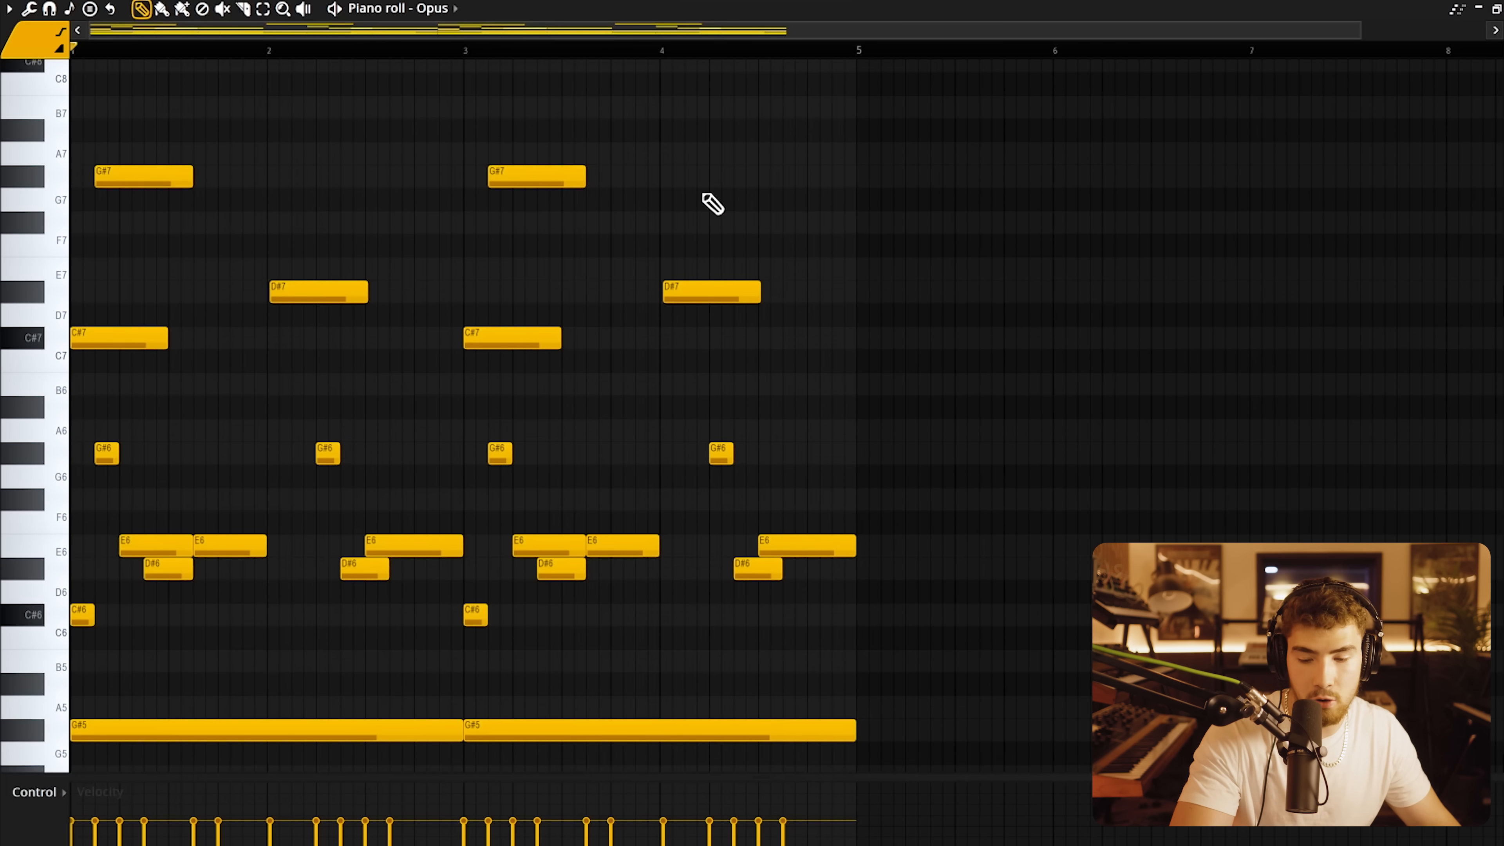
# Randomize the note velocities, transpose the whole pattern down two semitones, and play it back.
pyautogui.hotkey('alt', 'r')
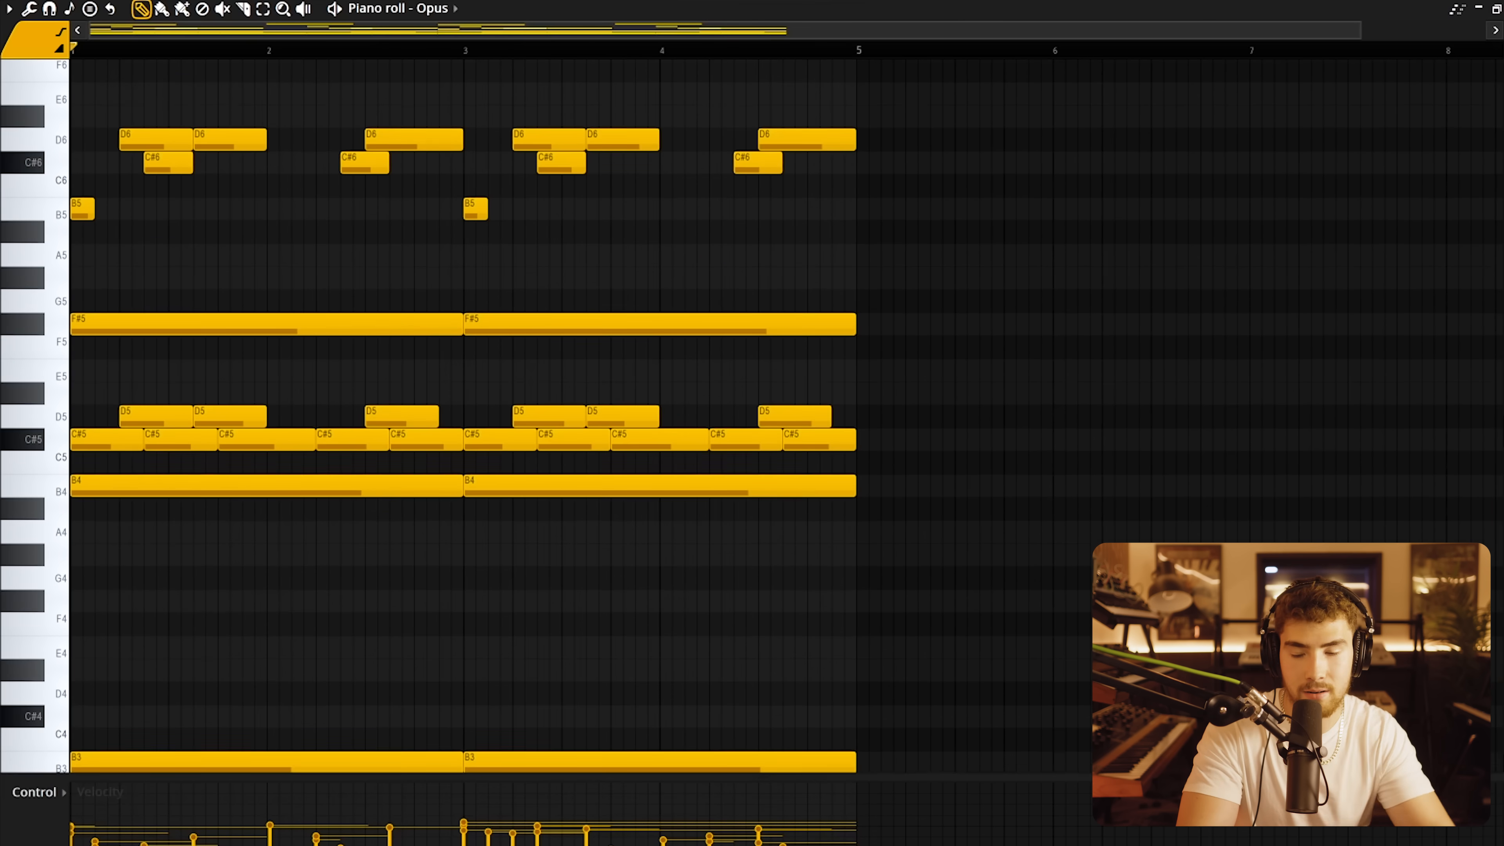
pyautogui.press('space')
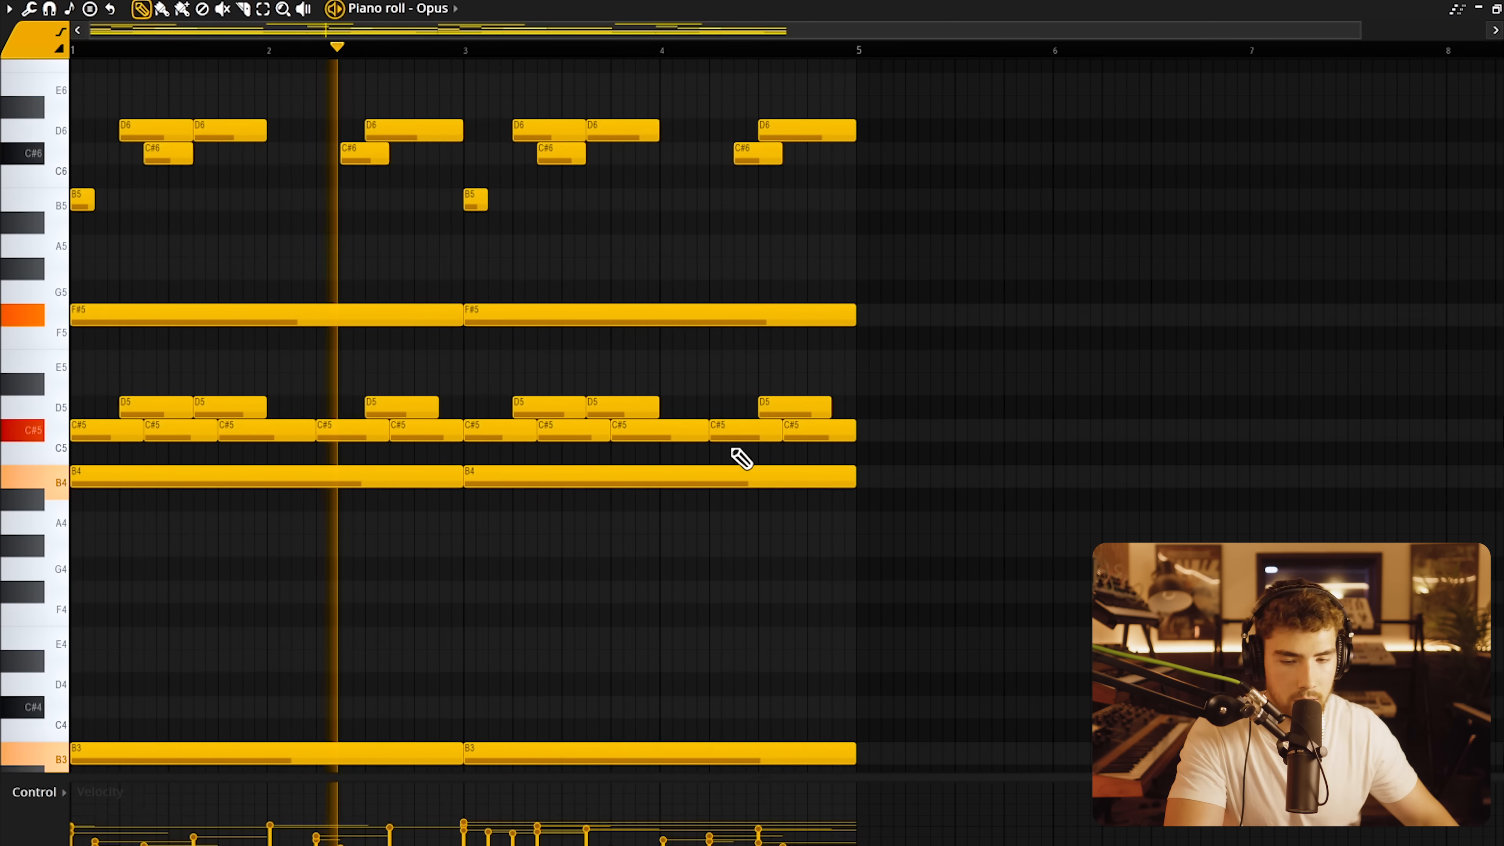
# Strum the notes and repeat the pattern to fill eight bars.
pyautogui.scroll(3, 738, 456)
pyautogui.hotkey('alt', 's')
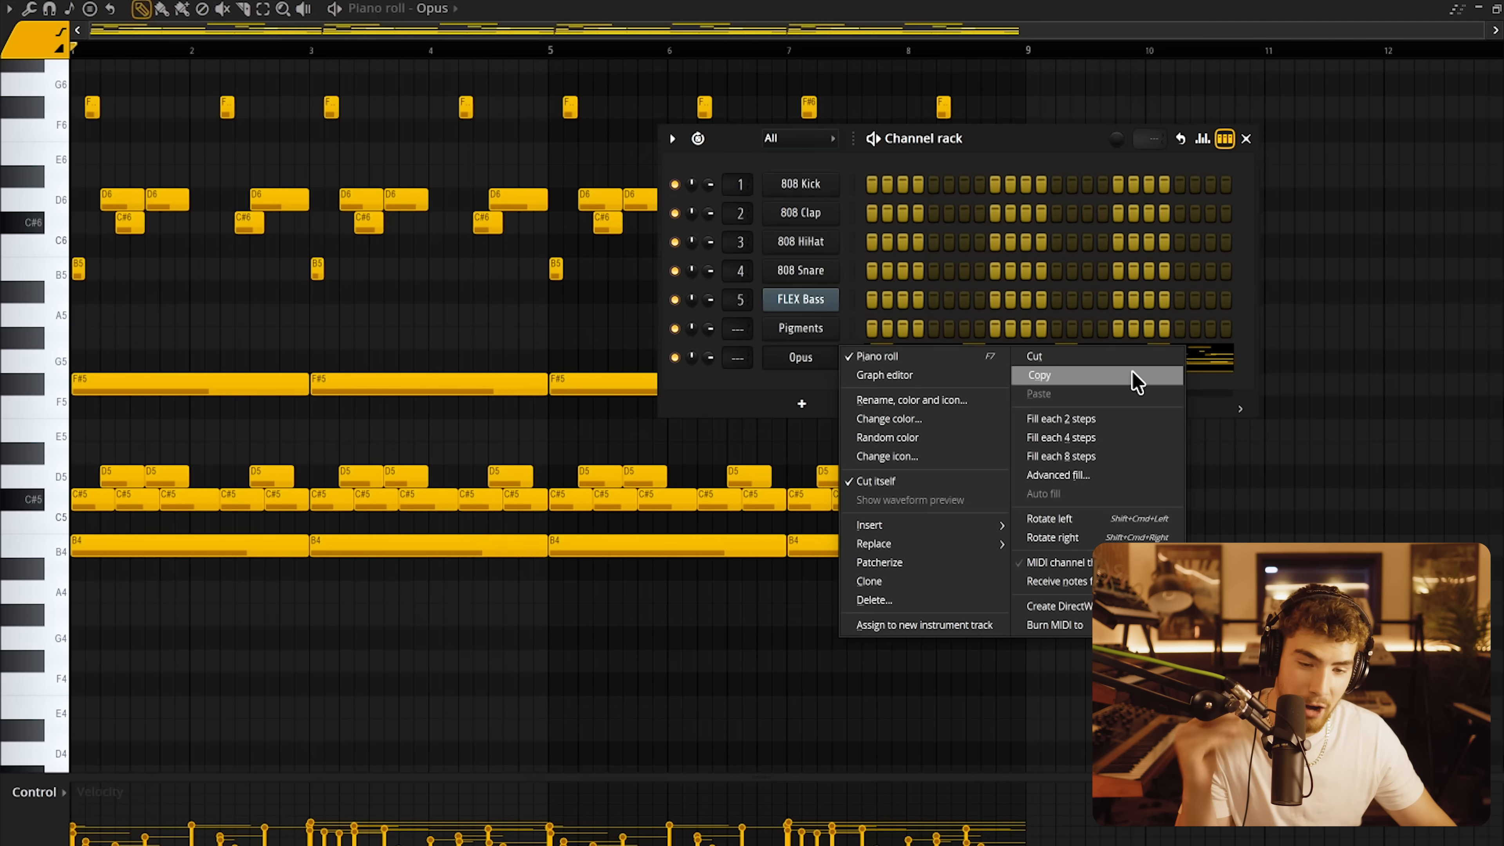
# Copy the Opus channel's notes in the Channel rack and paste them into the Pigments channel.
pyautogui.click(1132, 373)
pyautogui.rightClick(836, 325)
pyautogui.click(1039, 363)
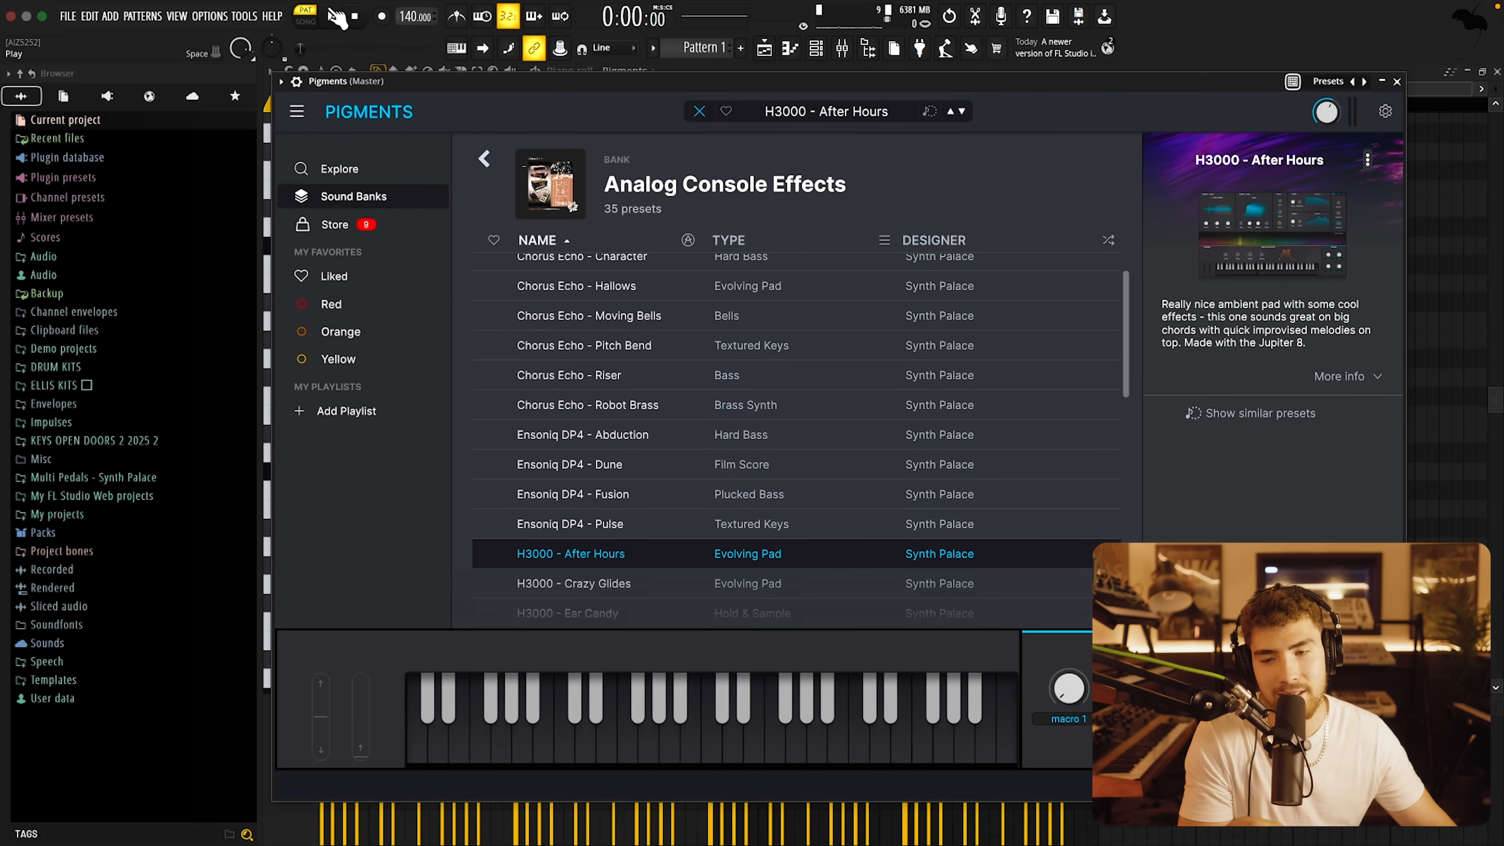
# Play back the pasted Pigments notes in the piano roll and bring up the Pigments channel from the Channel rack.
pyautogui.press('space')
pyautogui.scroll(-5, 947, 326)
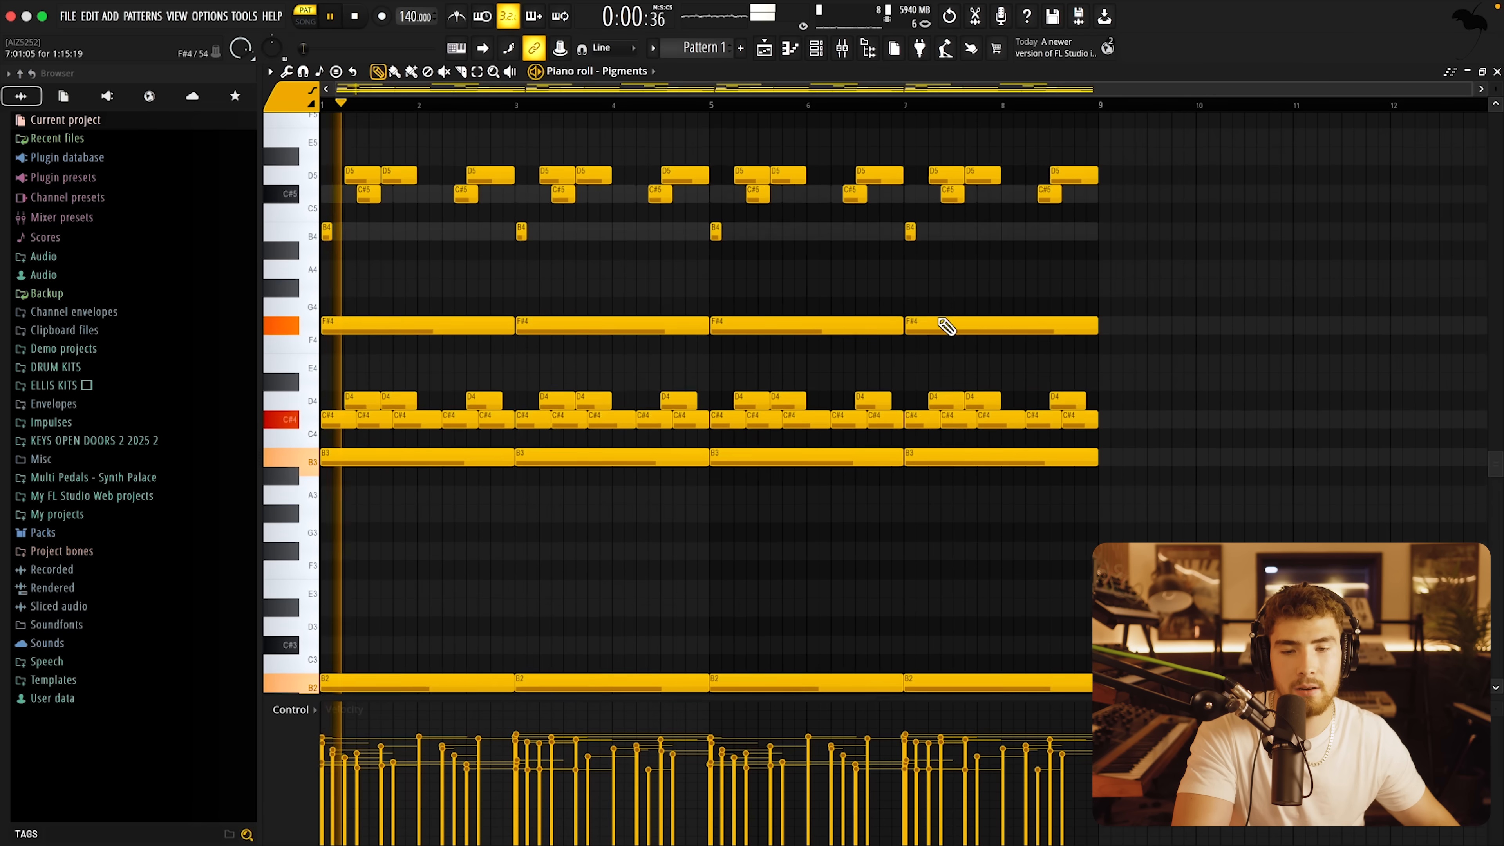
pyautogui.scroll(5, 924, 311)
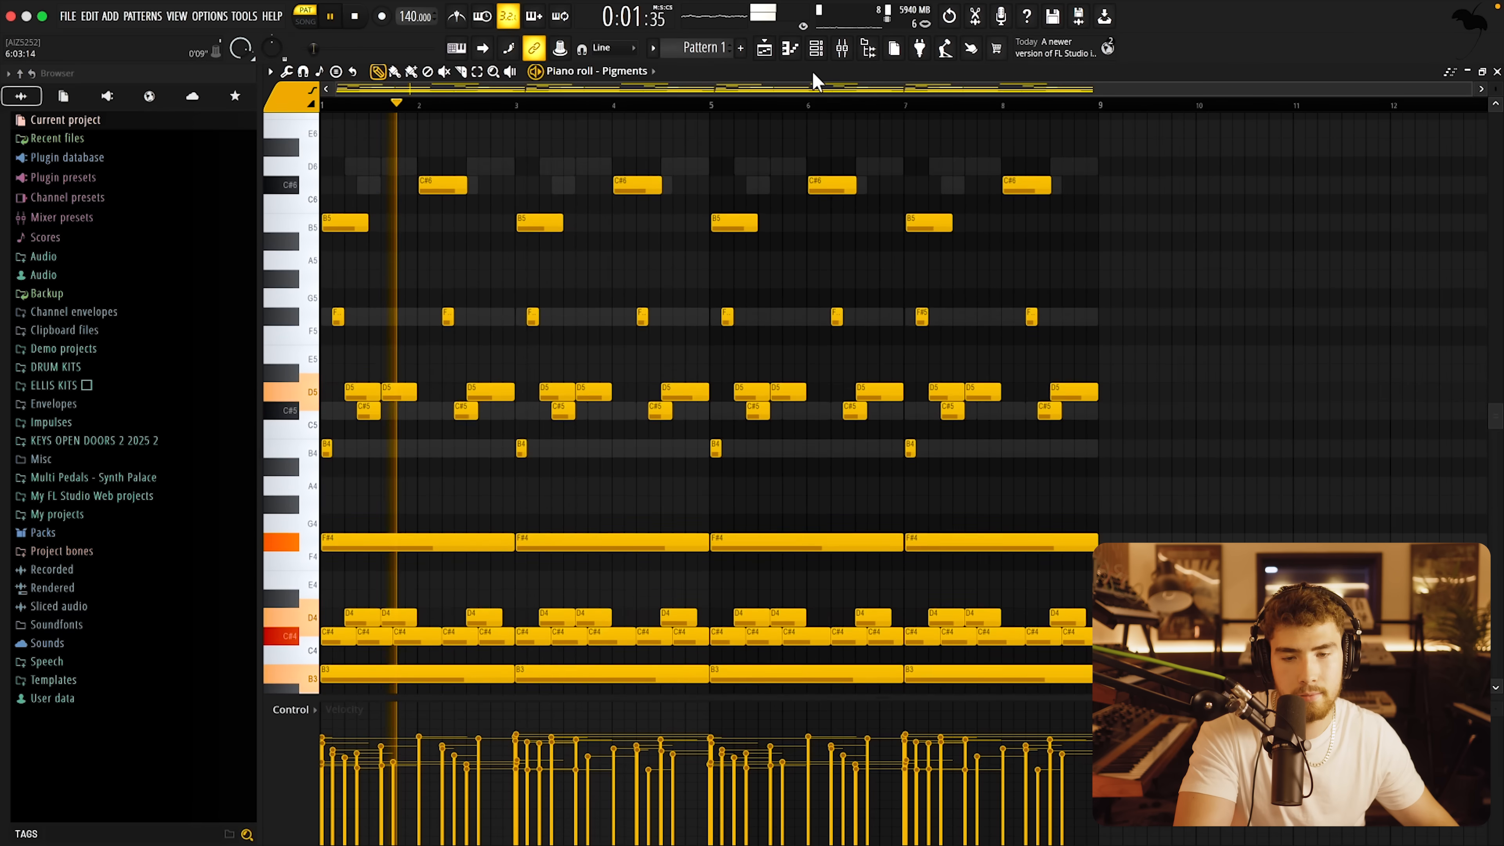
pyautogui.click(816, 49)
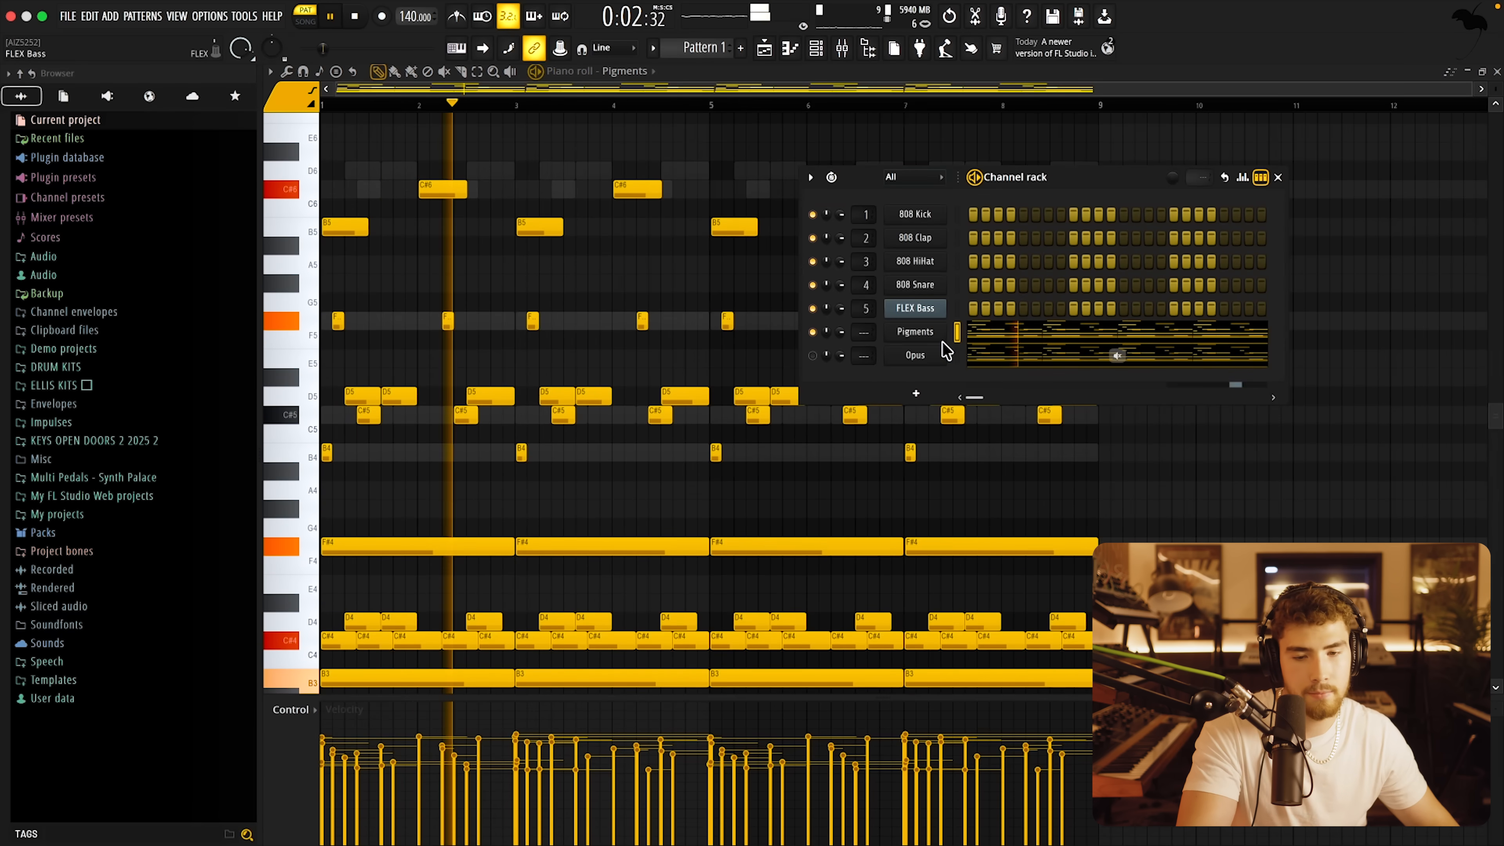
pyautogui.click(924, 333)
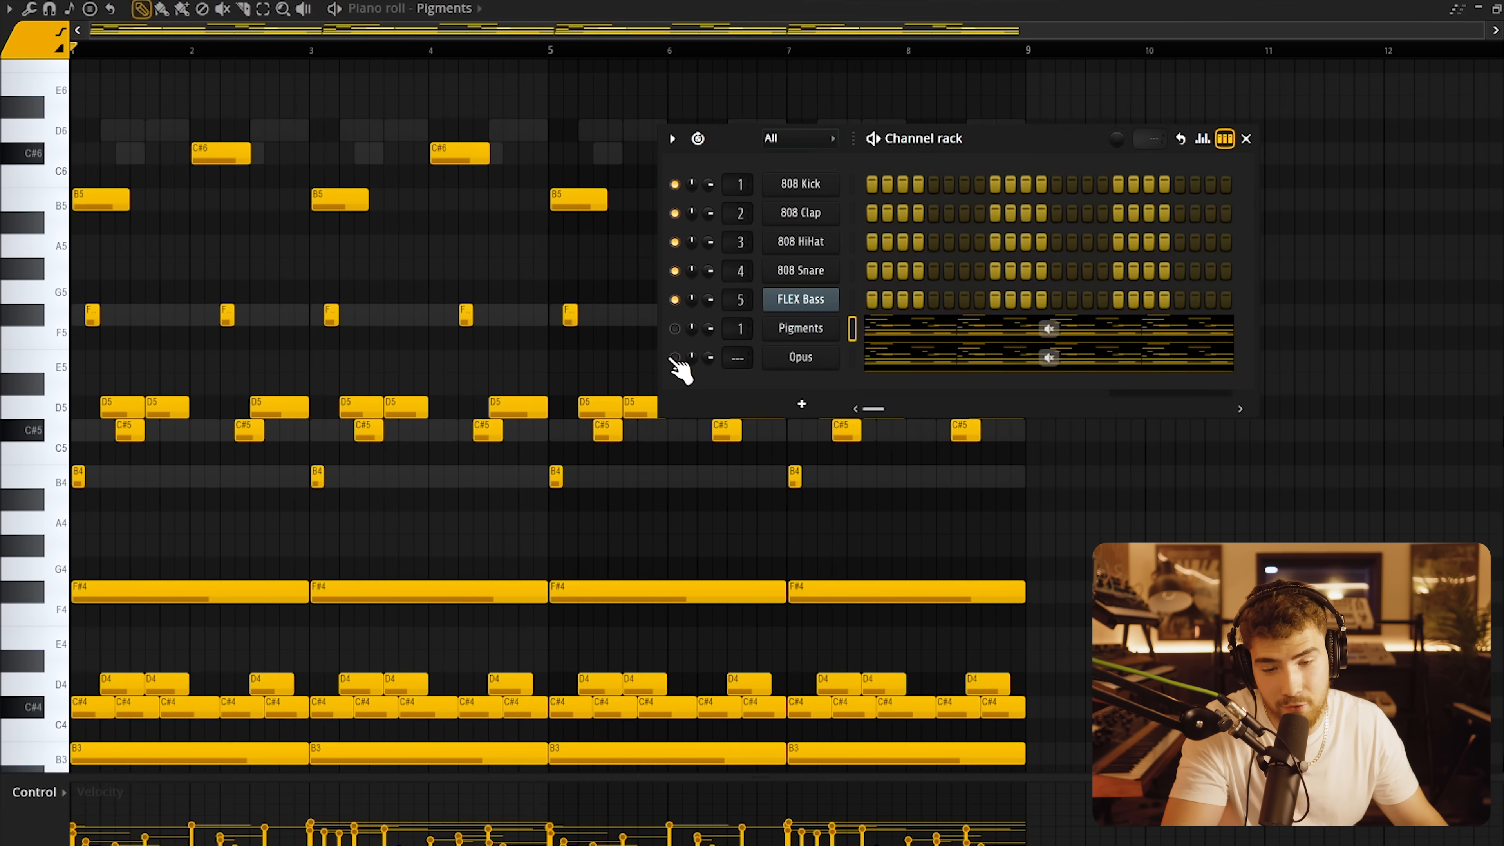
# Compare Opus and Pigments during playback by toggling their mutes, leaving Pigments on and Opus muted.
pyautogui.click(674, 357)
pyautogui.press('space')
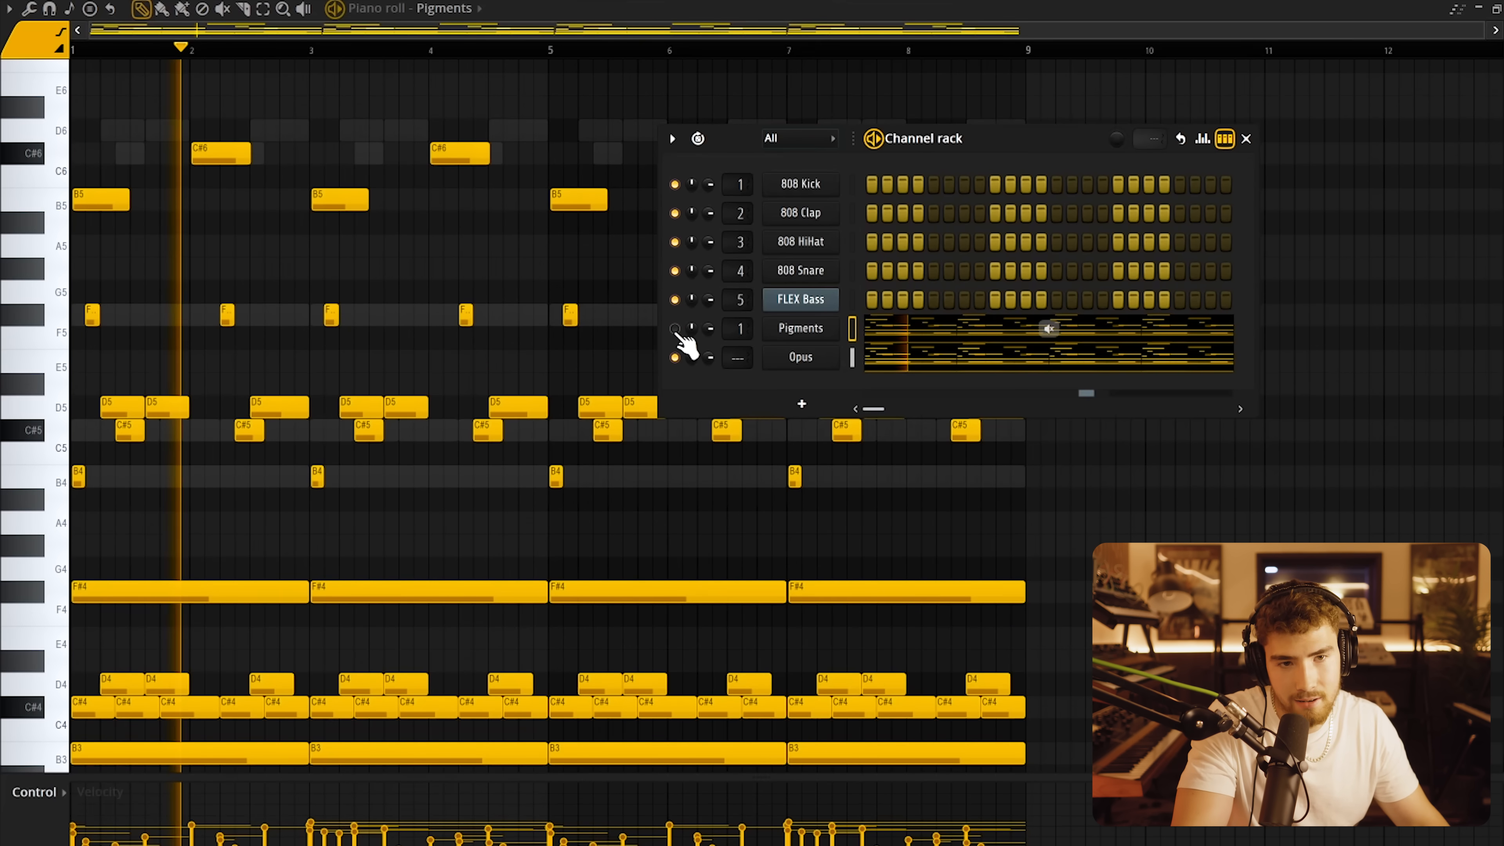
pyautogui.click(674, 328)
pyautogui.press('space')
pyautogui.click(674, 358)
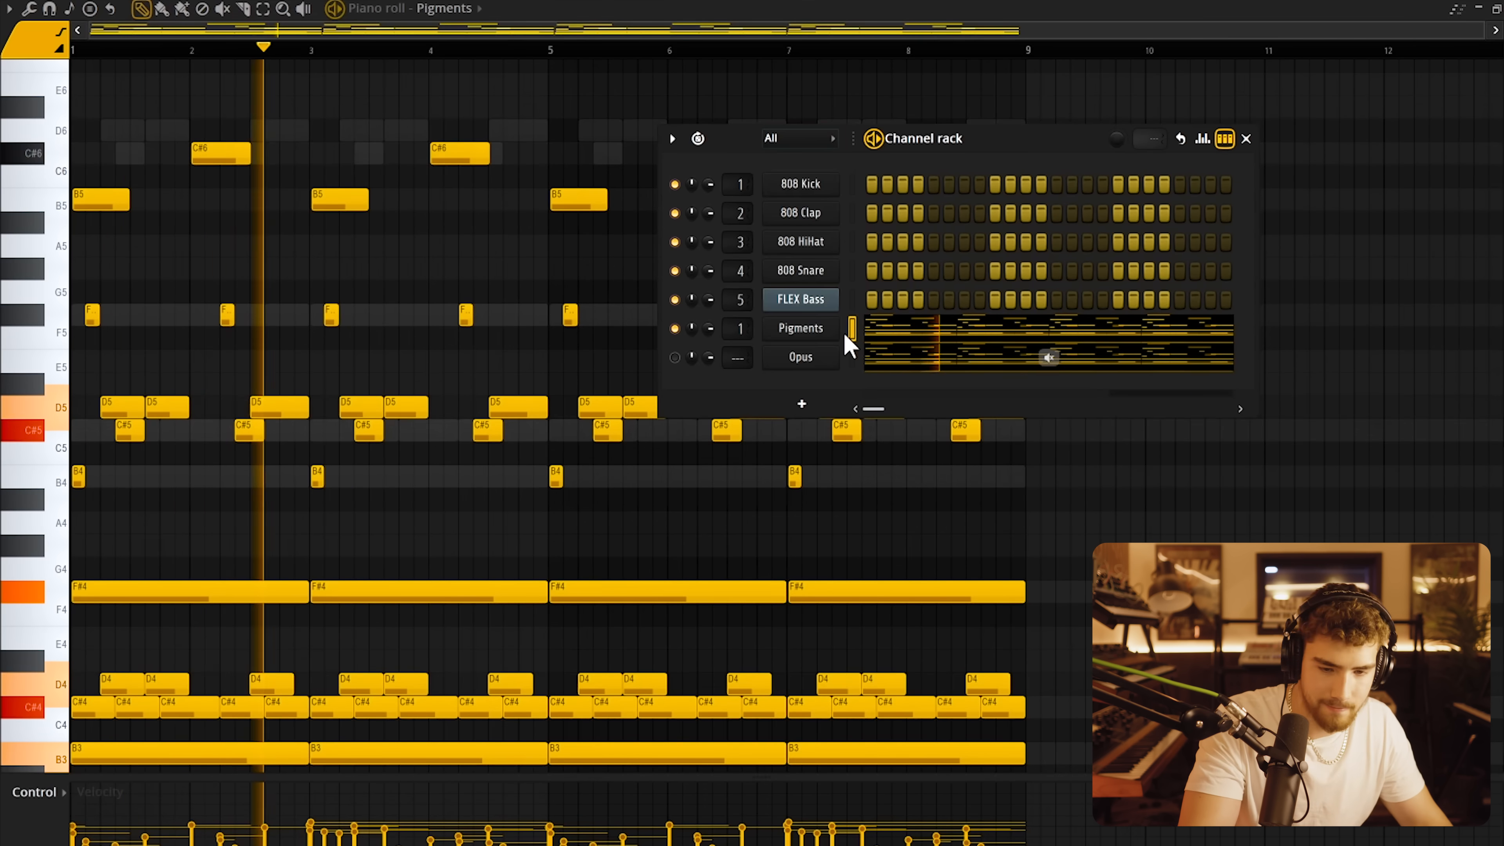
pyautogui.press('space')
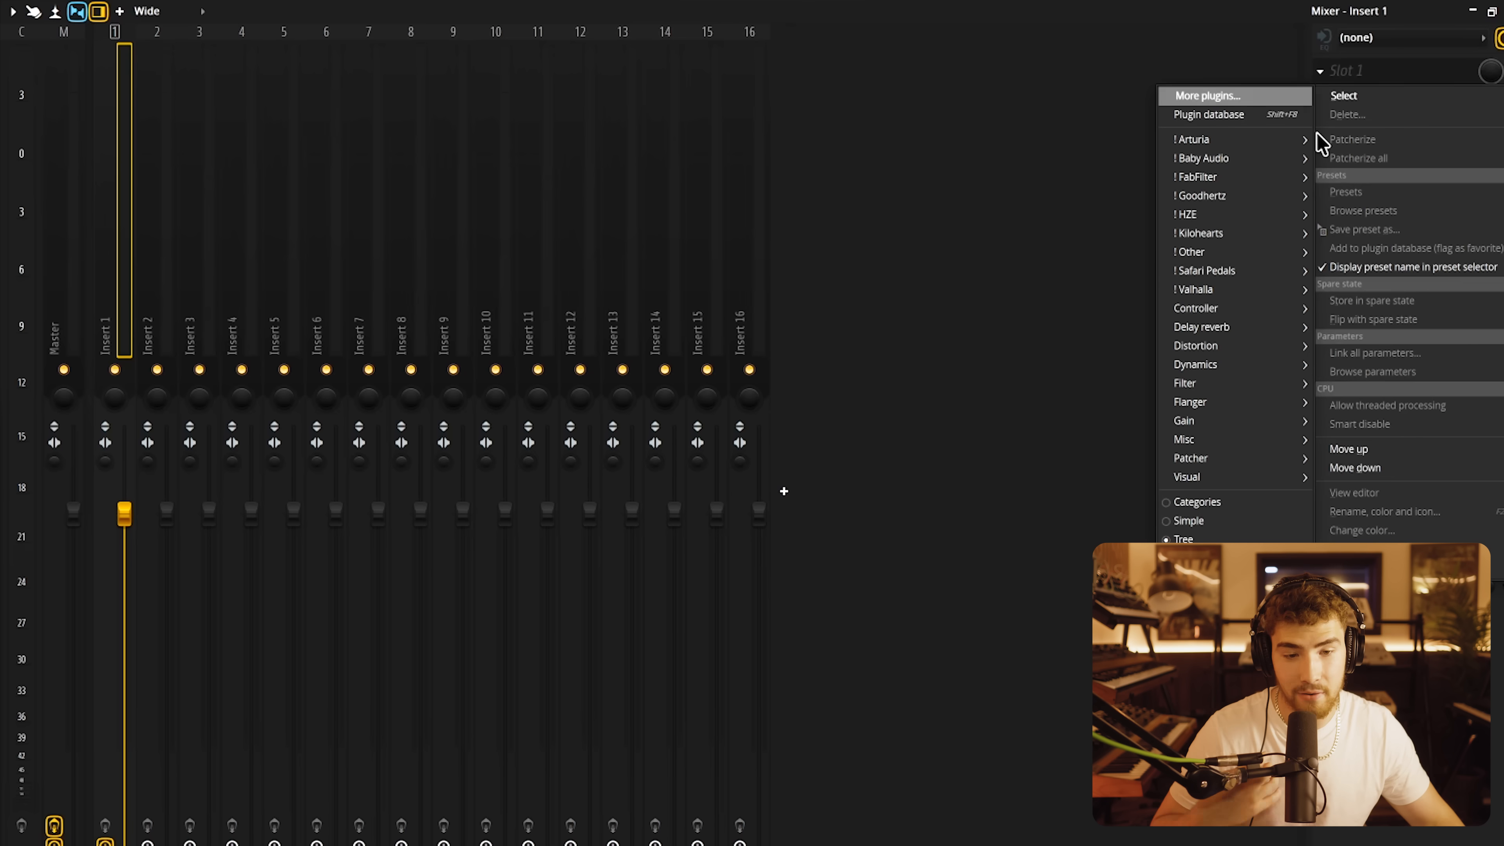
# Load TONEFLX in the first effect slot of Insert 1 and generate effects from tags including Slow Tremolo, Fast Reverse and Tape Echo.
pyautogui.moveTo(1181, 273)
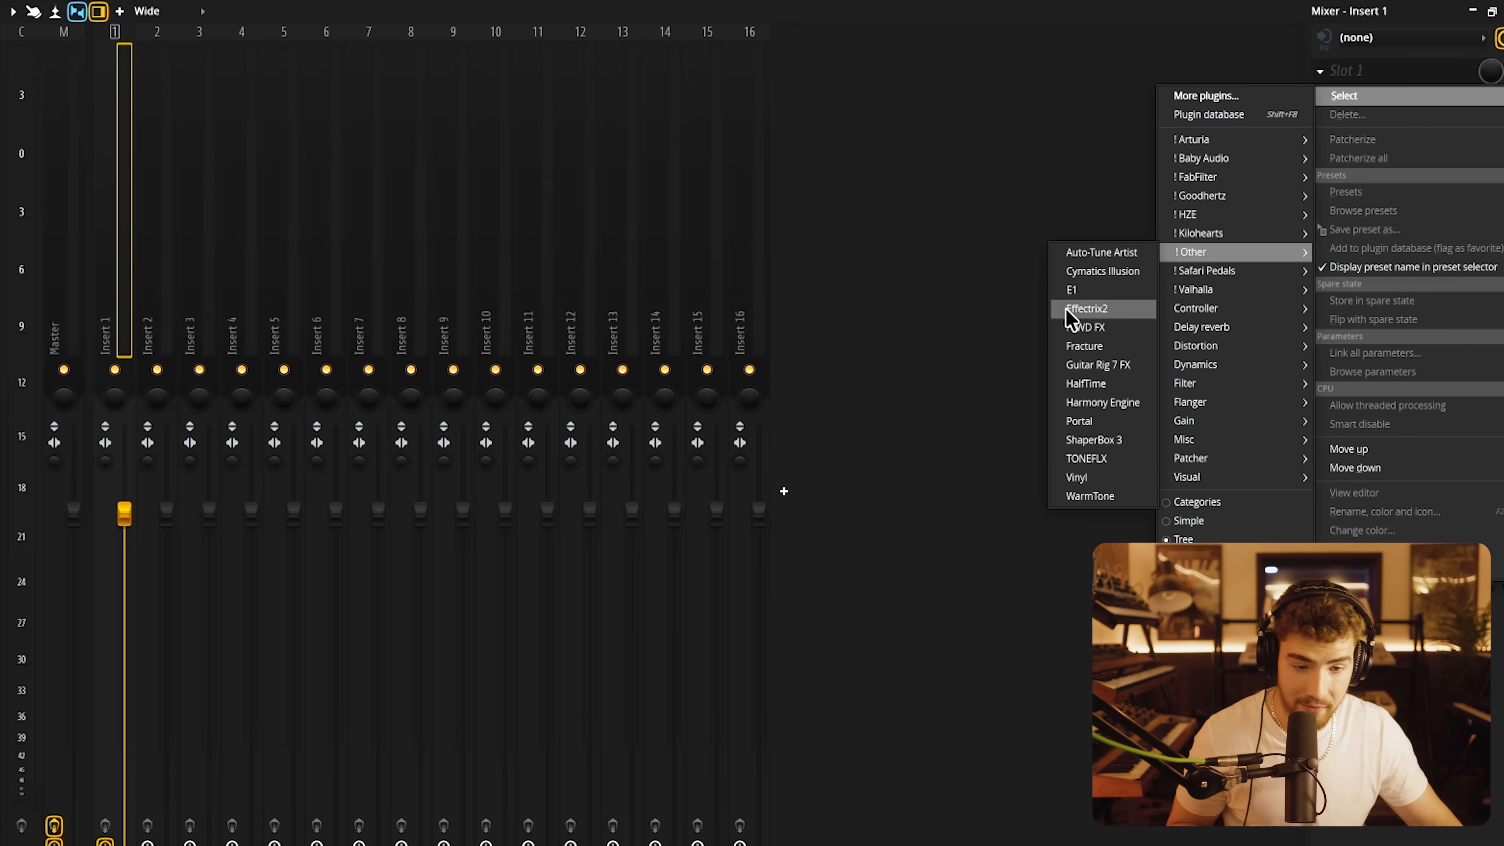
pyautogui.click(1088, 459)
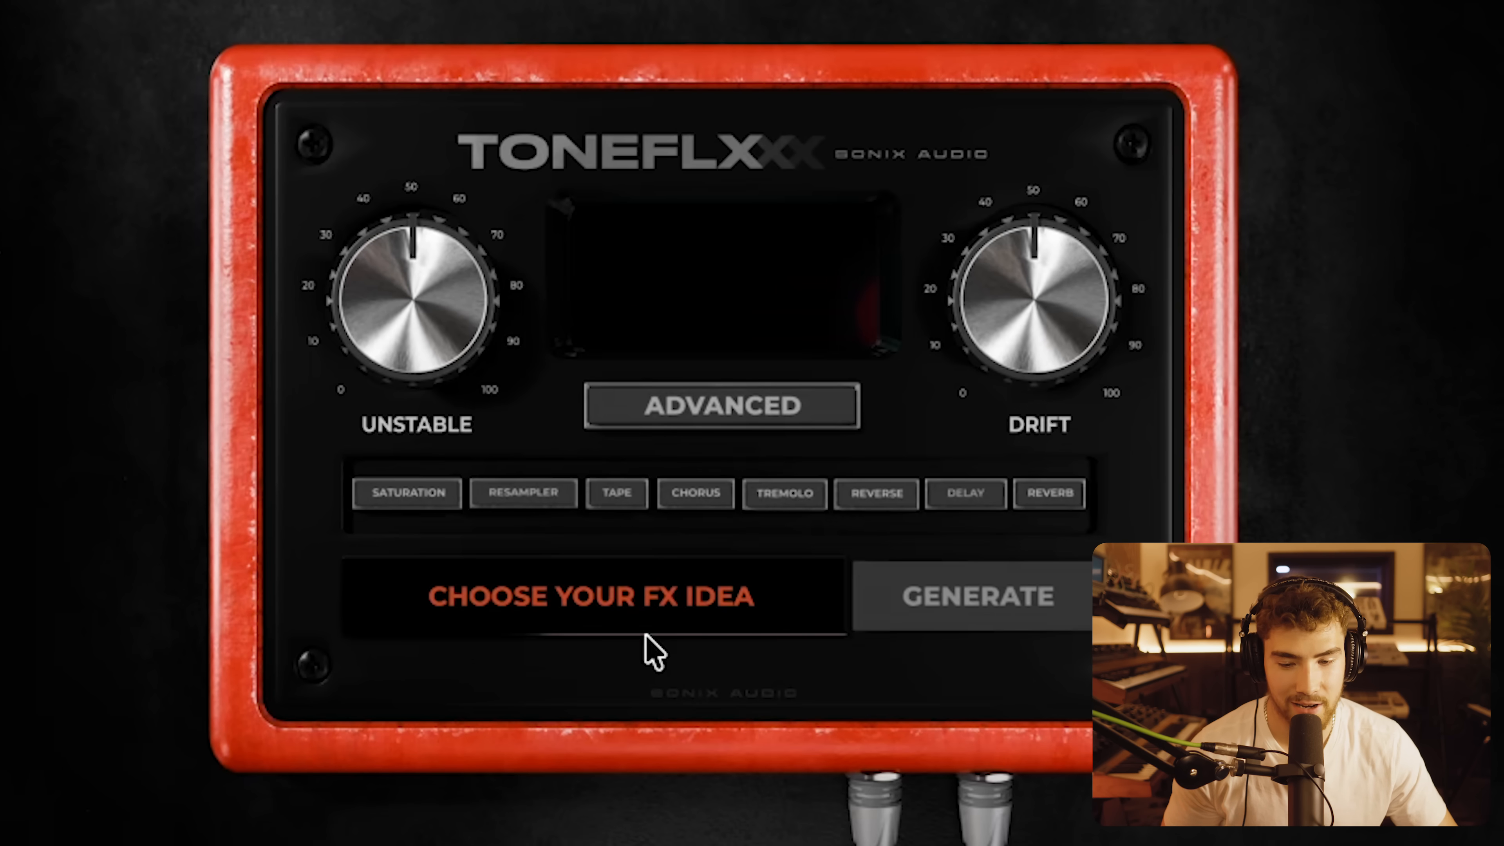
pyautogui.click(622, 602)
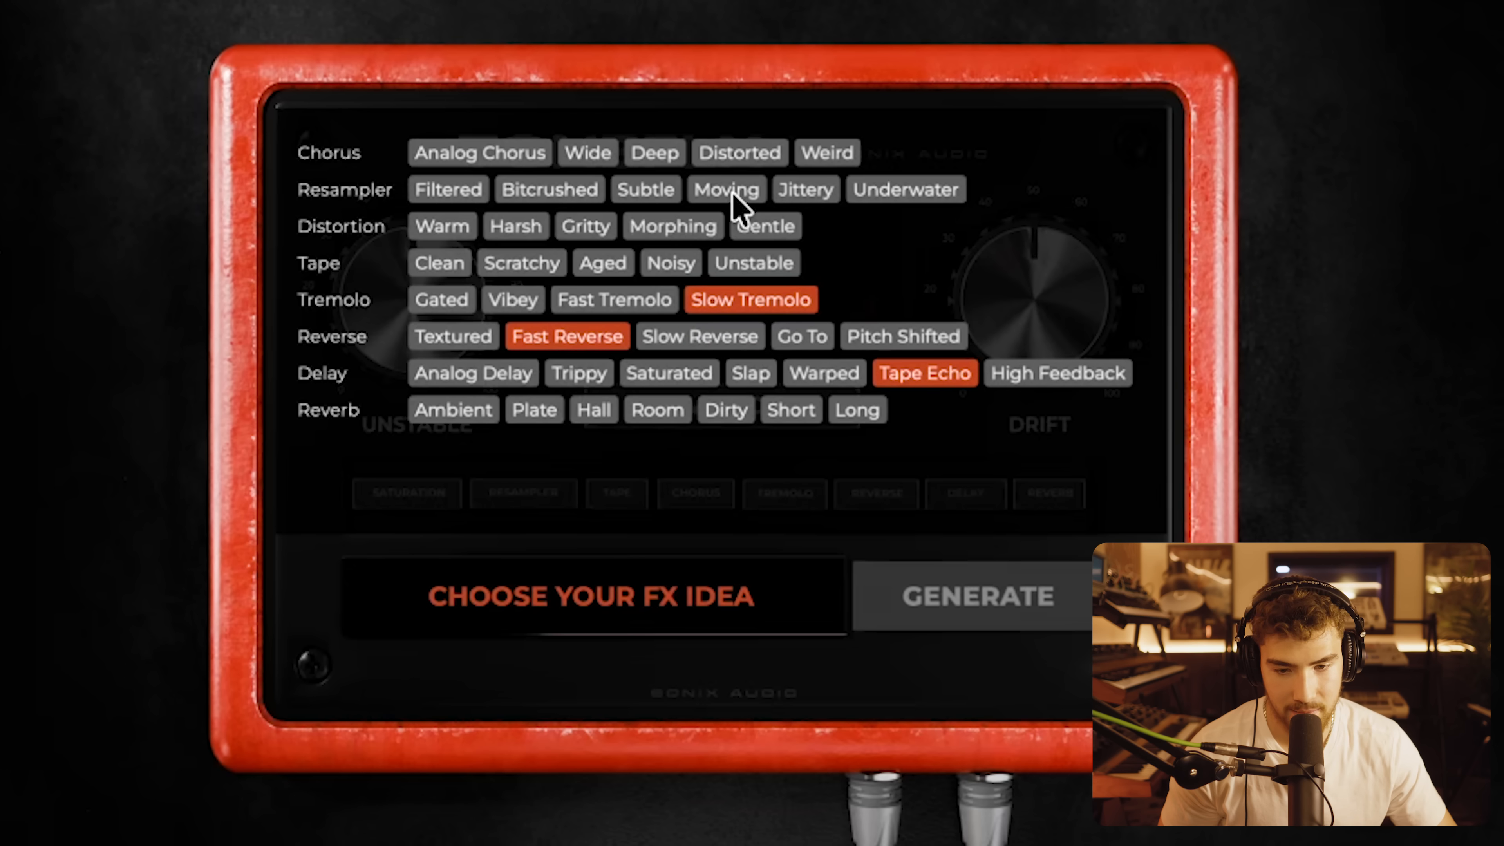
pyautogui.click(938, 595)
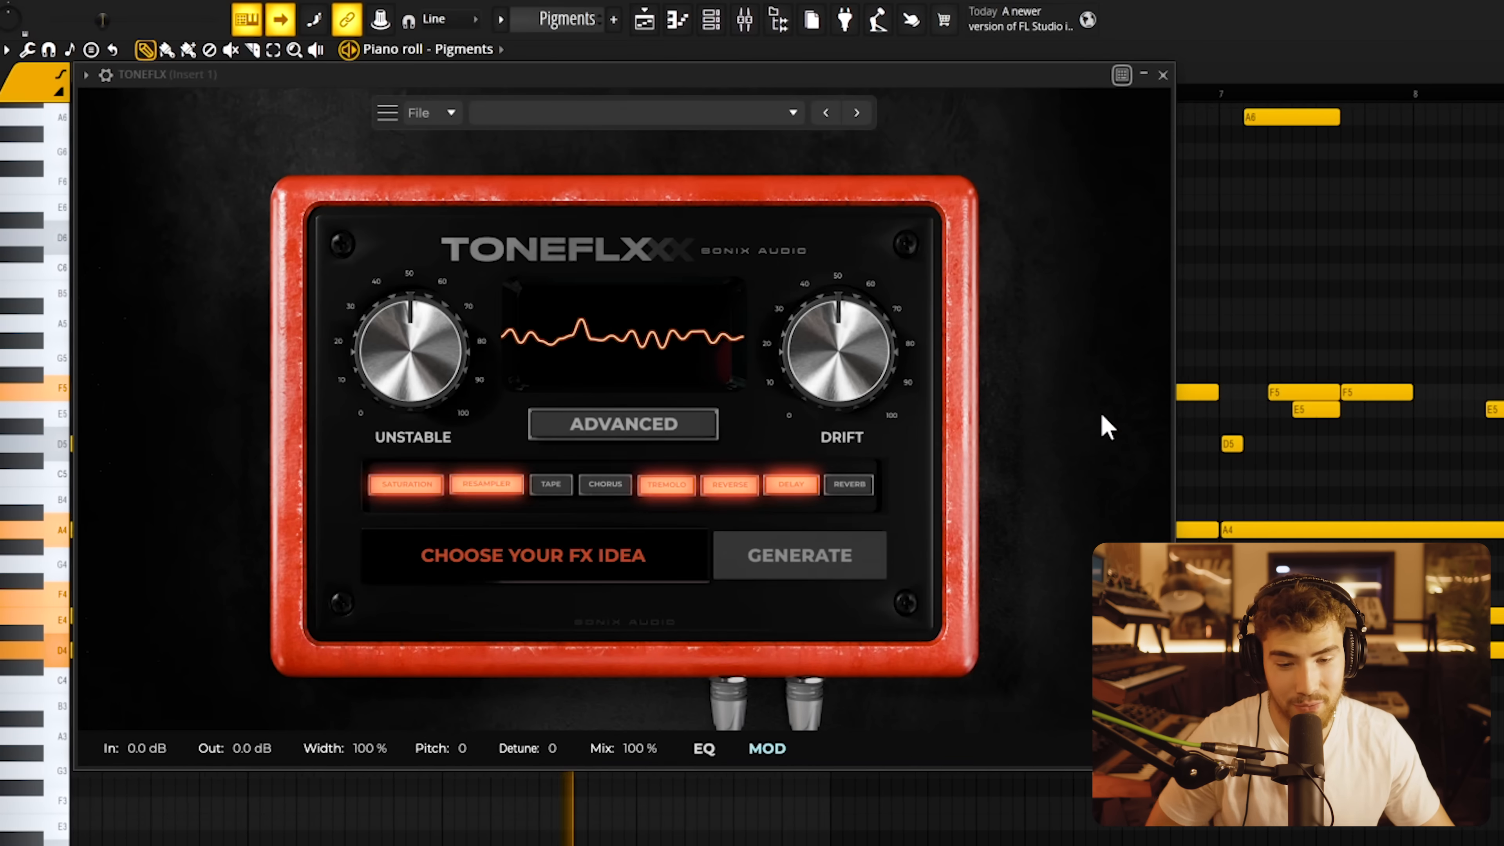
pyautogui.click(826, 563)
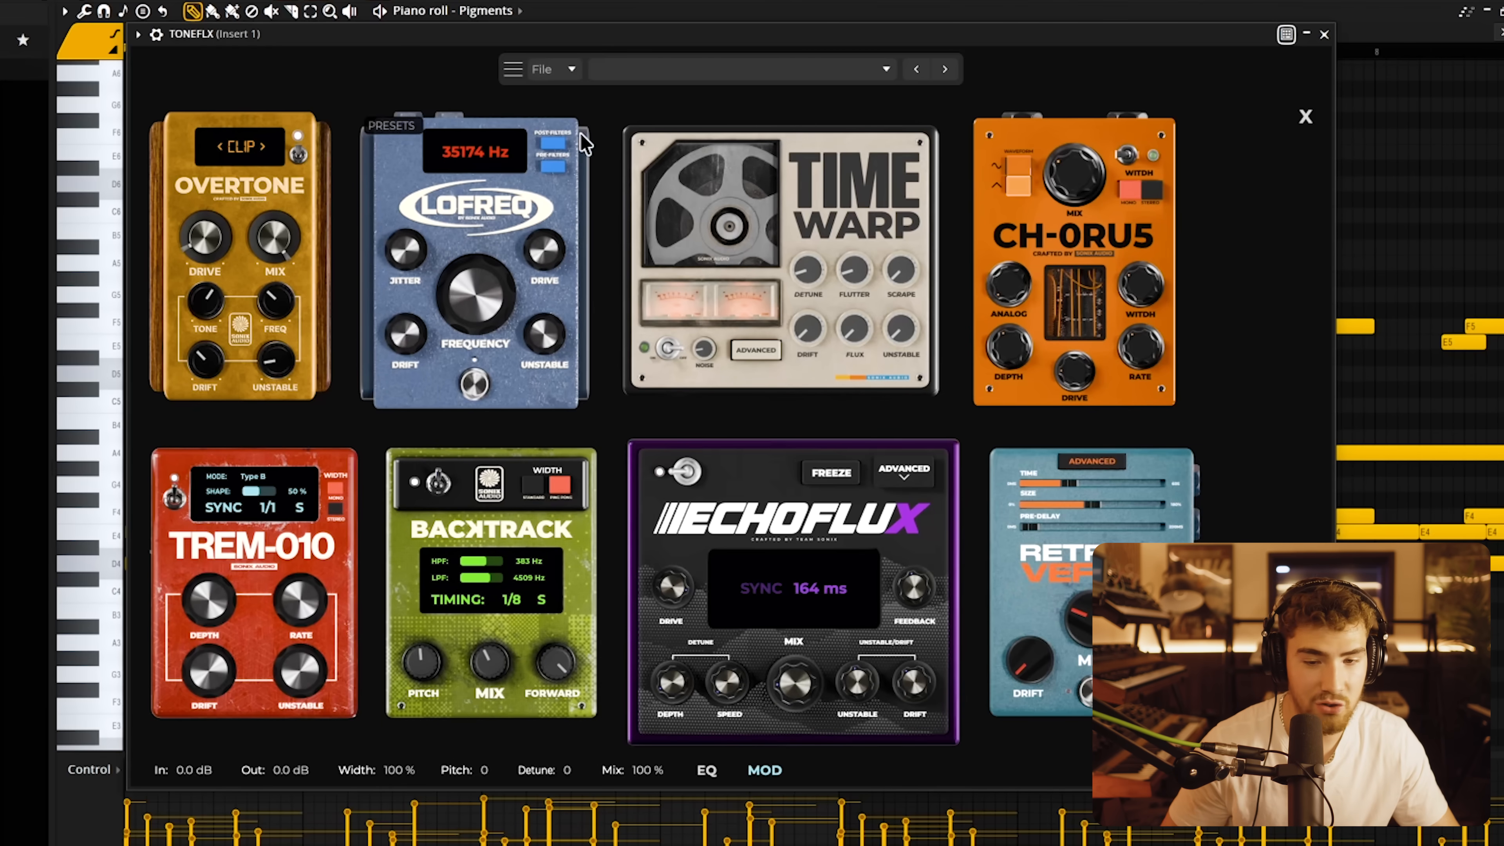
# Audition TONEFLX's Melody Flippers presets during playback, starting with SPAM UR KEYBOARD (-4 PITCH), and settle on BASIC FLIPSKI.
pyautogui.click(818, 77)
pyautogui.moveTo(1198, 261)
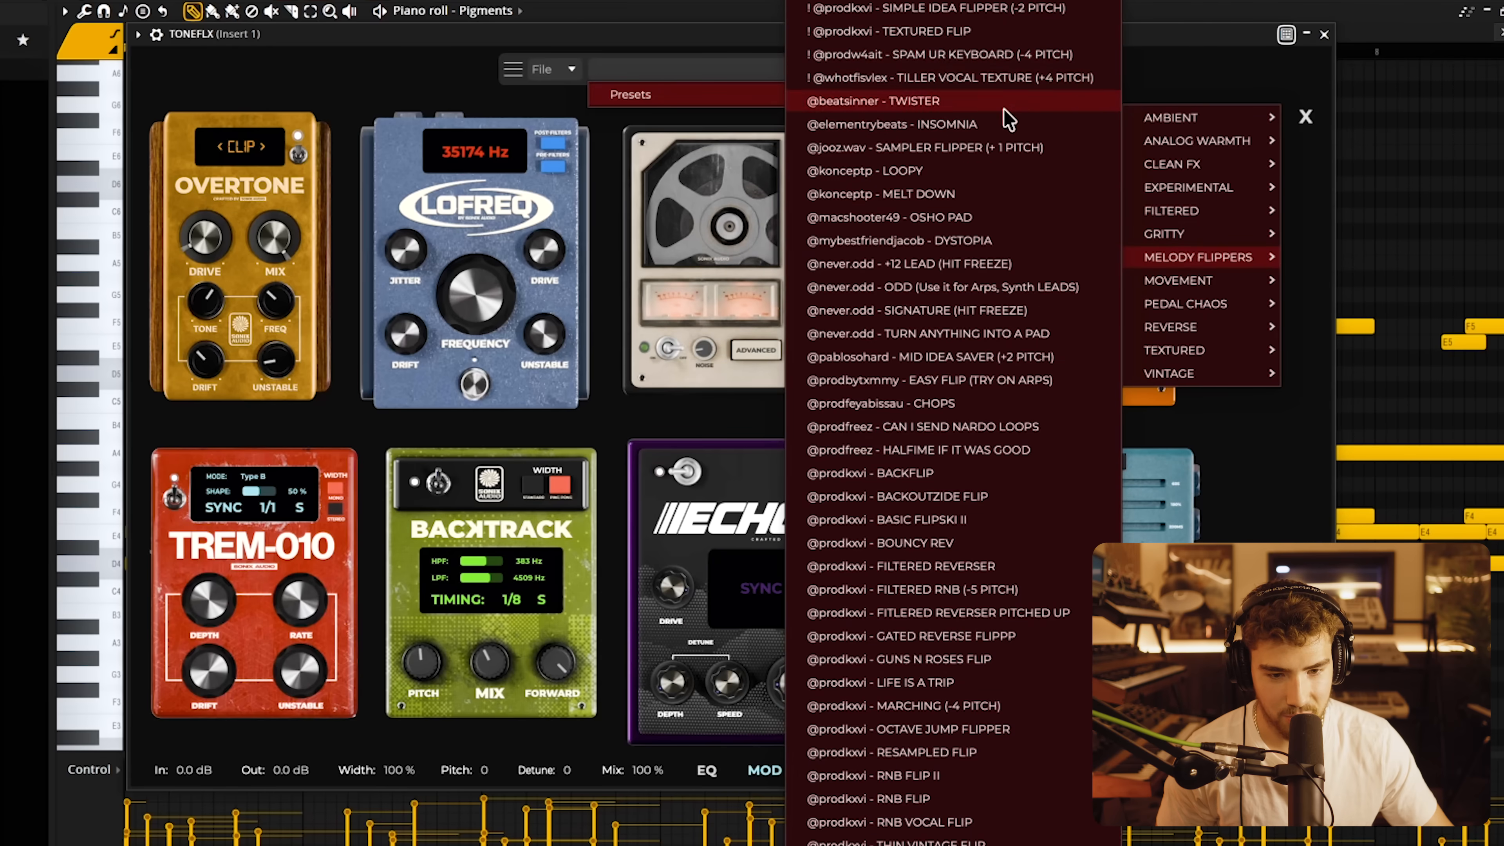
pyautogui.click(997, 60)
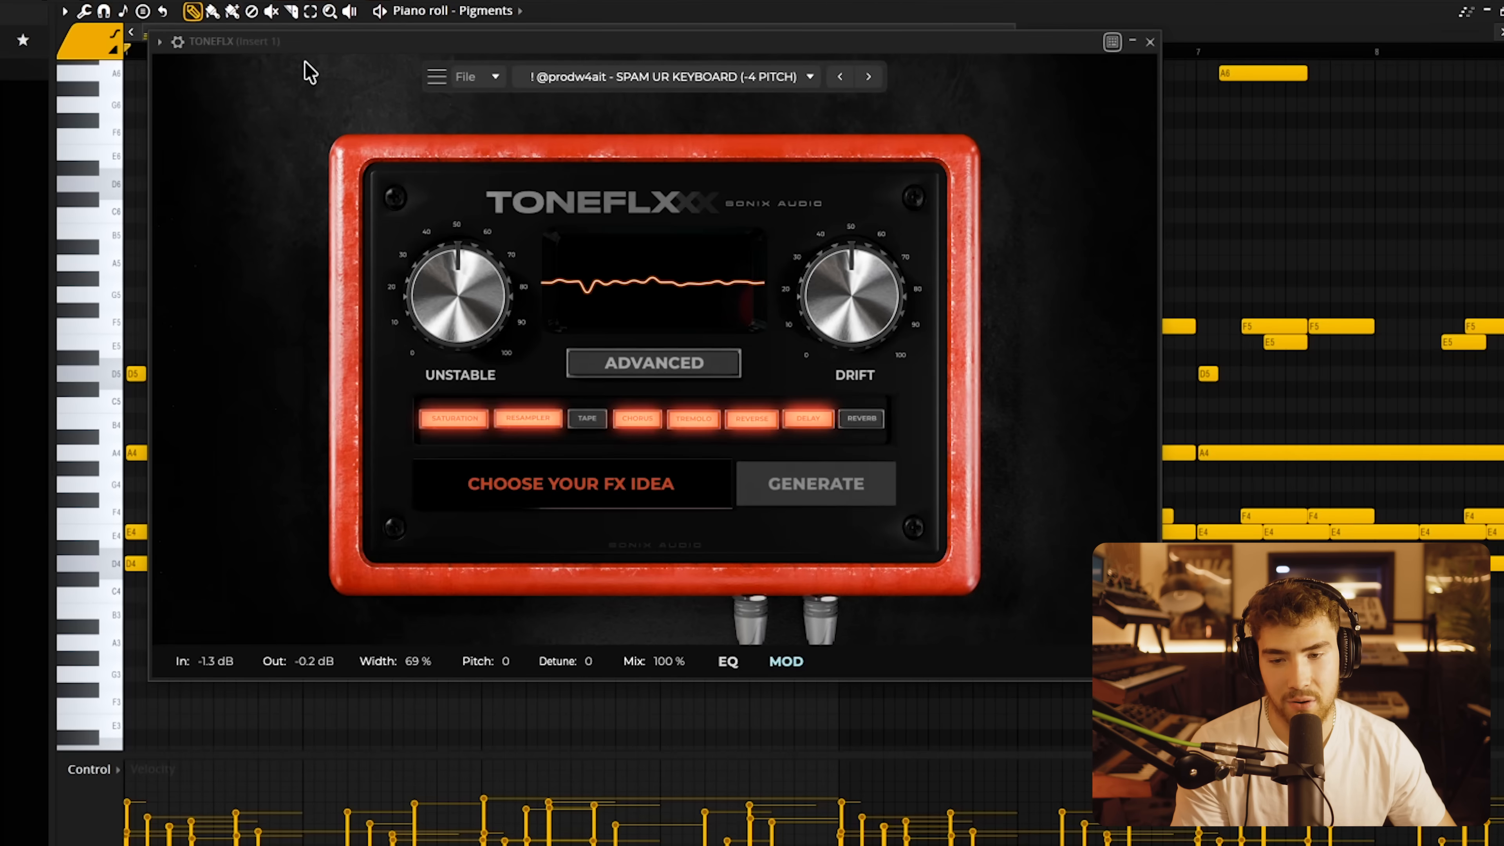
pyautogui.moveTo(337, 50); pyautogui.dragTo(858, 687)
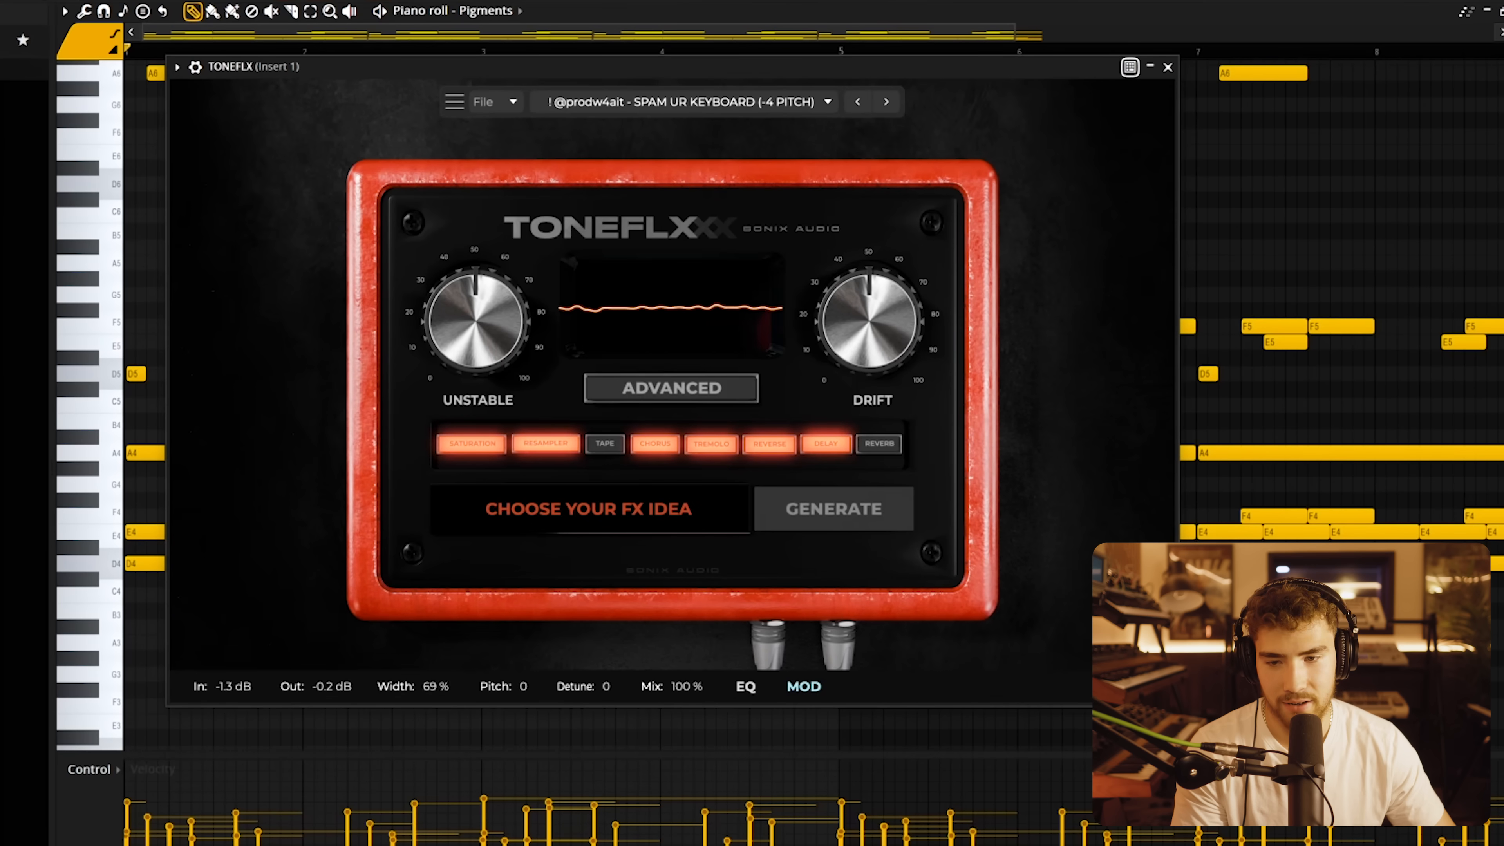
pyautogui.press('space')
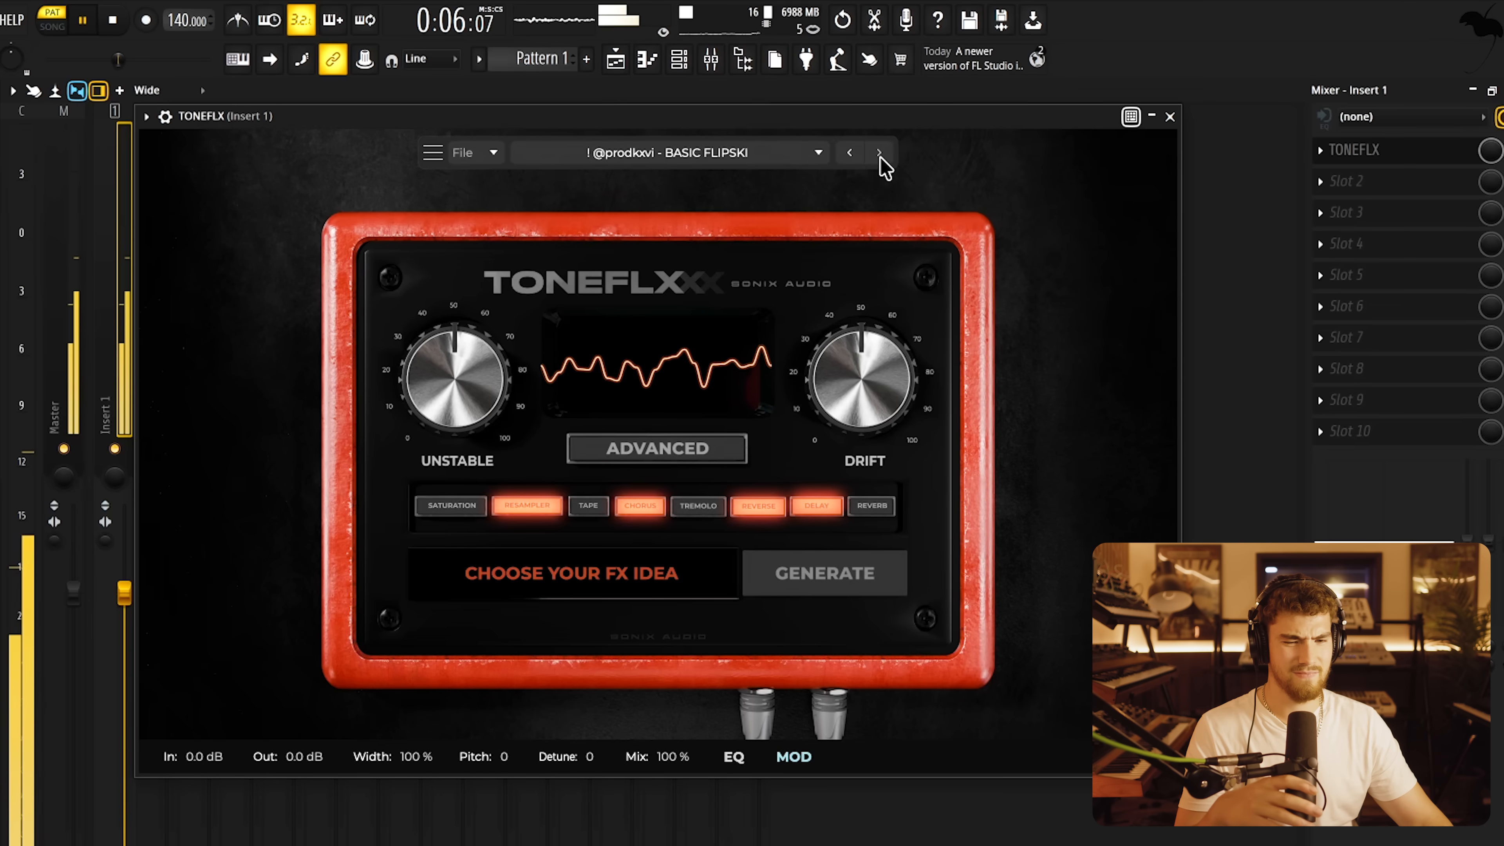
pyautogui.click(879, 153)
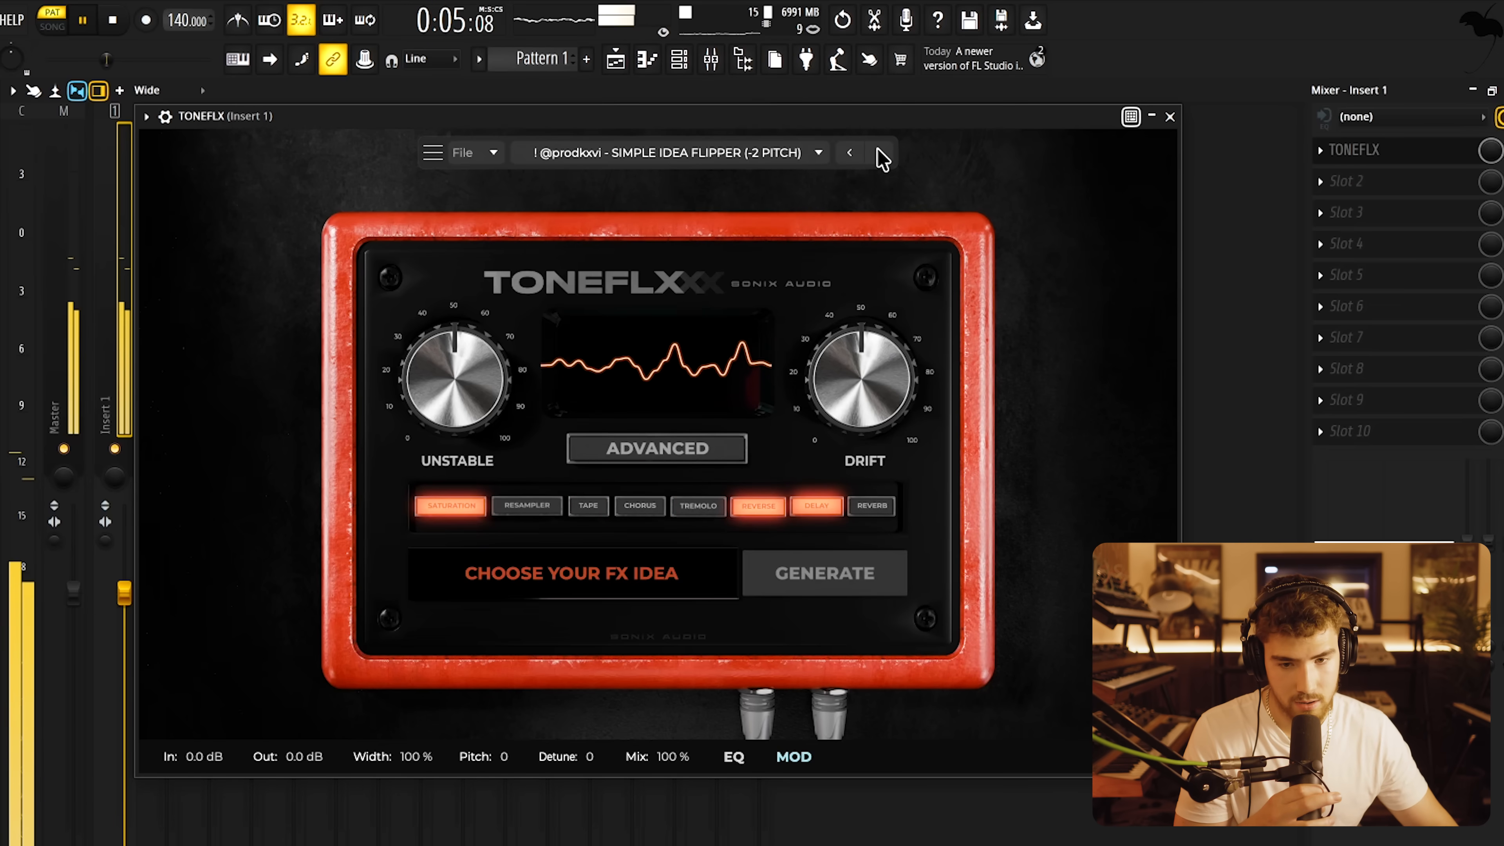
pyautogui.click(881, 154)
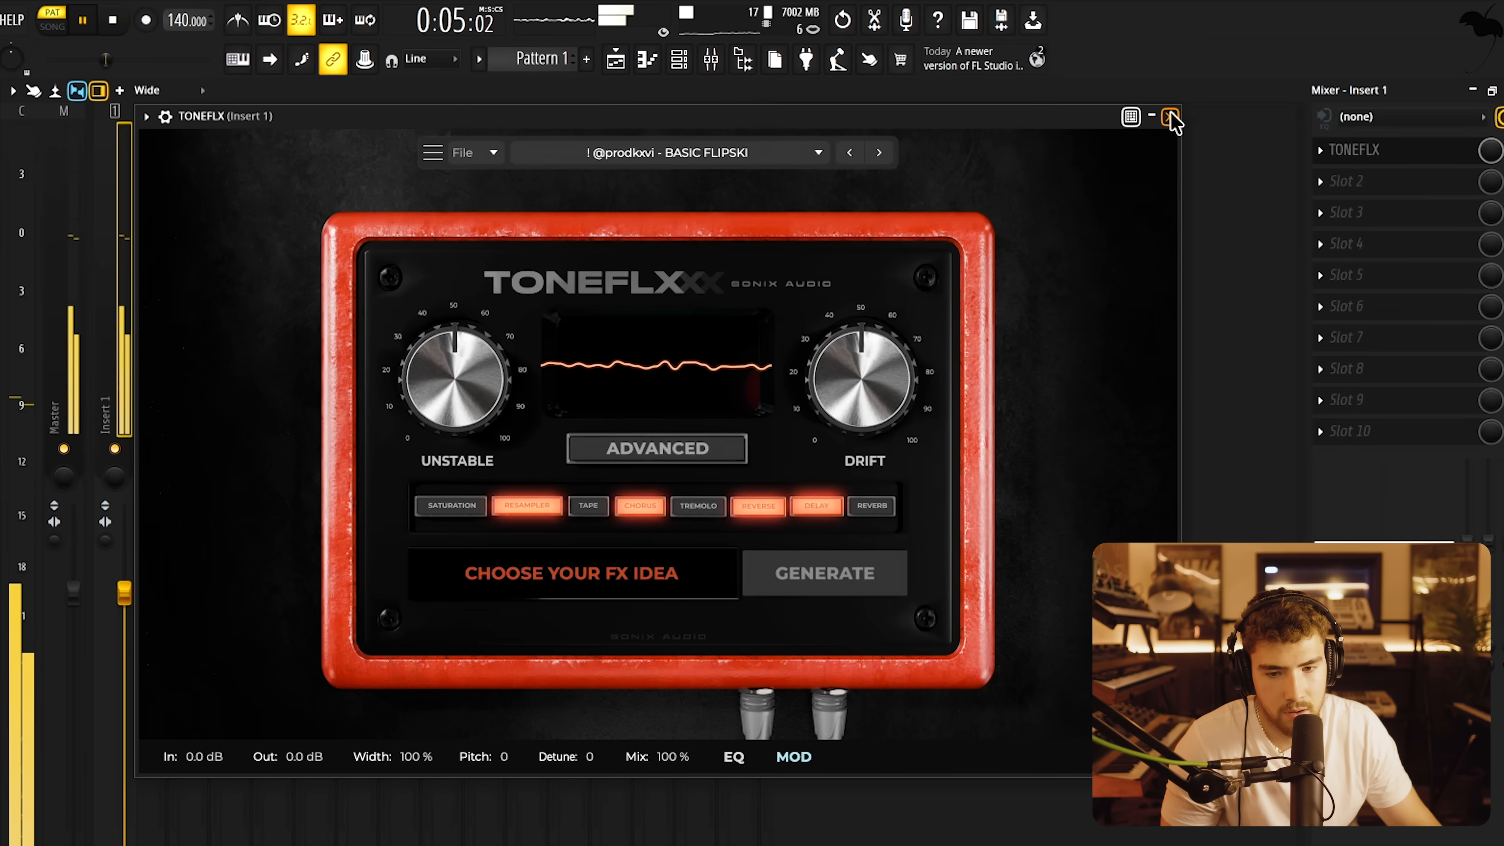
pyautogui.click(1170, 118)
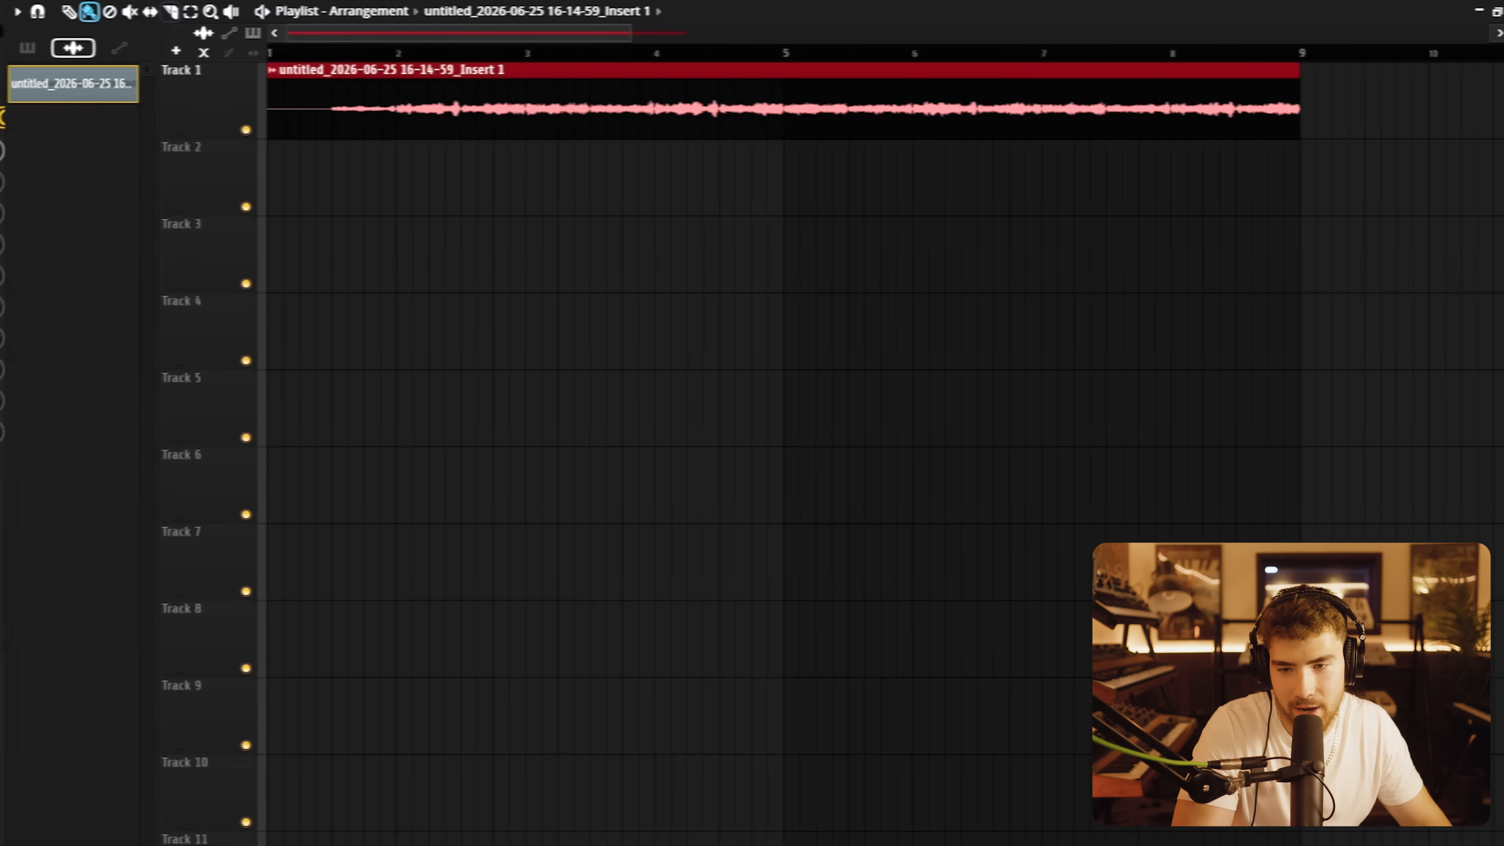
# Reverse the rendered Insert 1 audio clip with time stretching in Stretch mode, and slice the clip at bar 3.
pyautogui.doubleClick(346, 107)
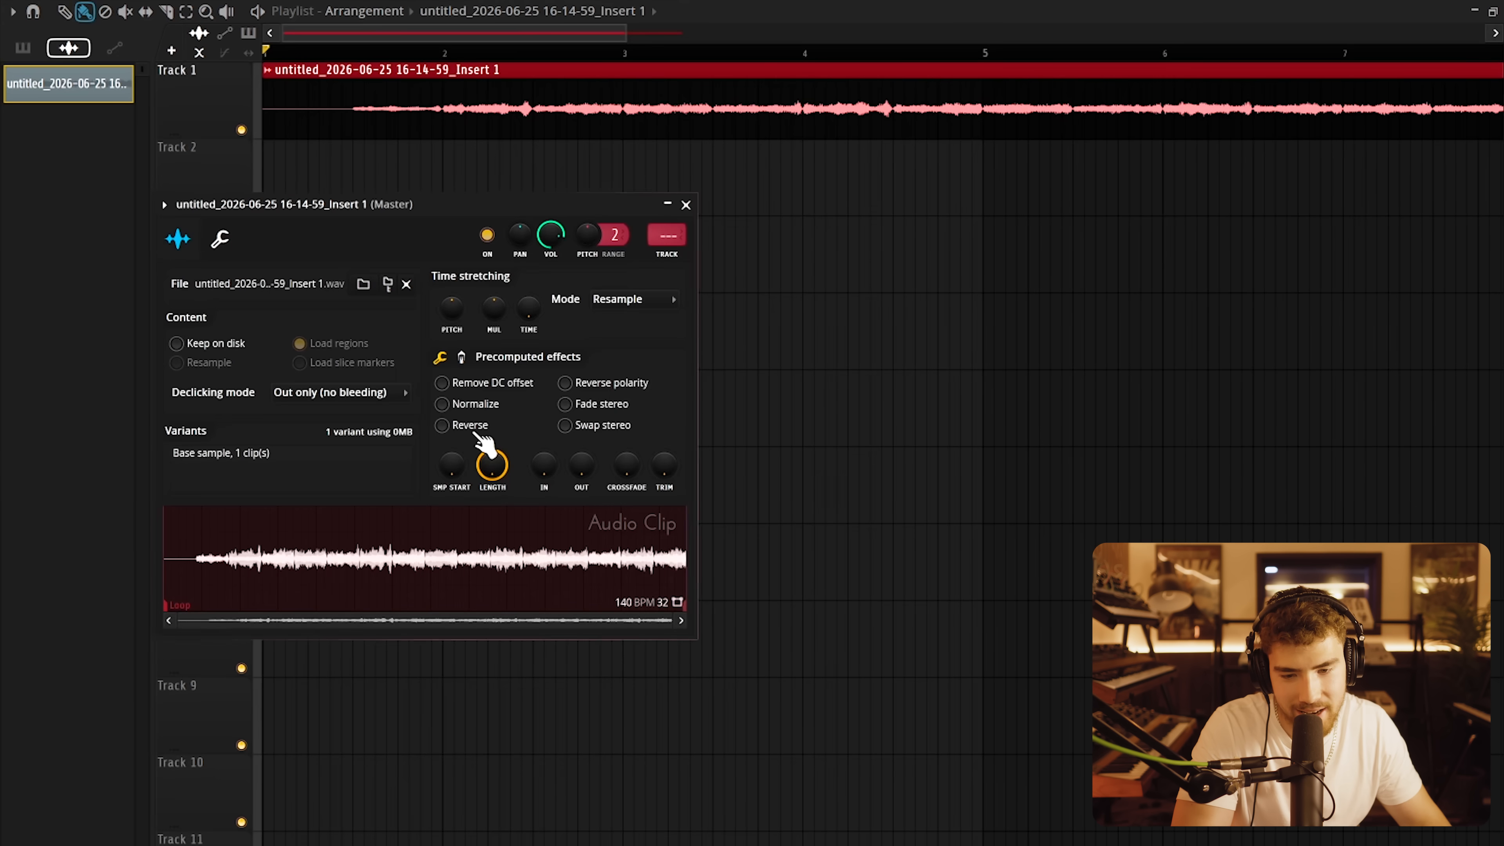
pyautogui.click(442, 425)
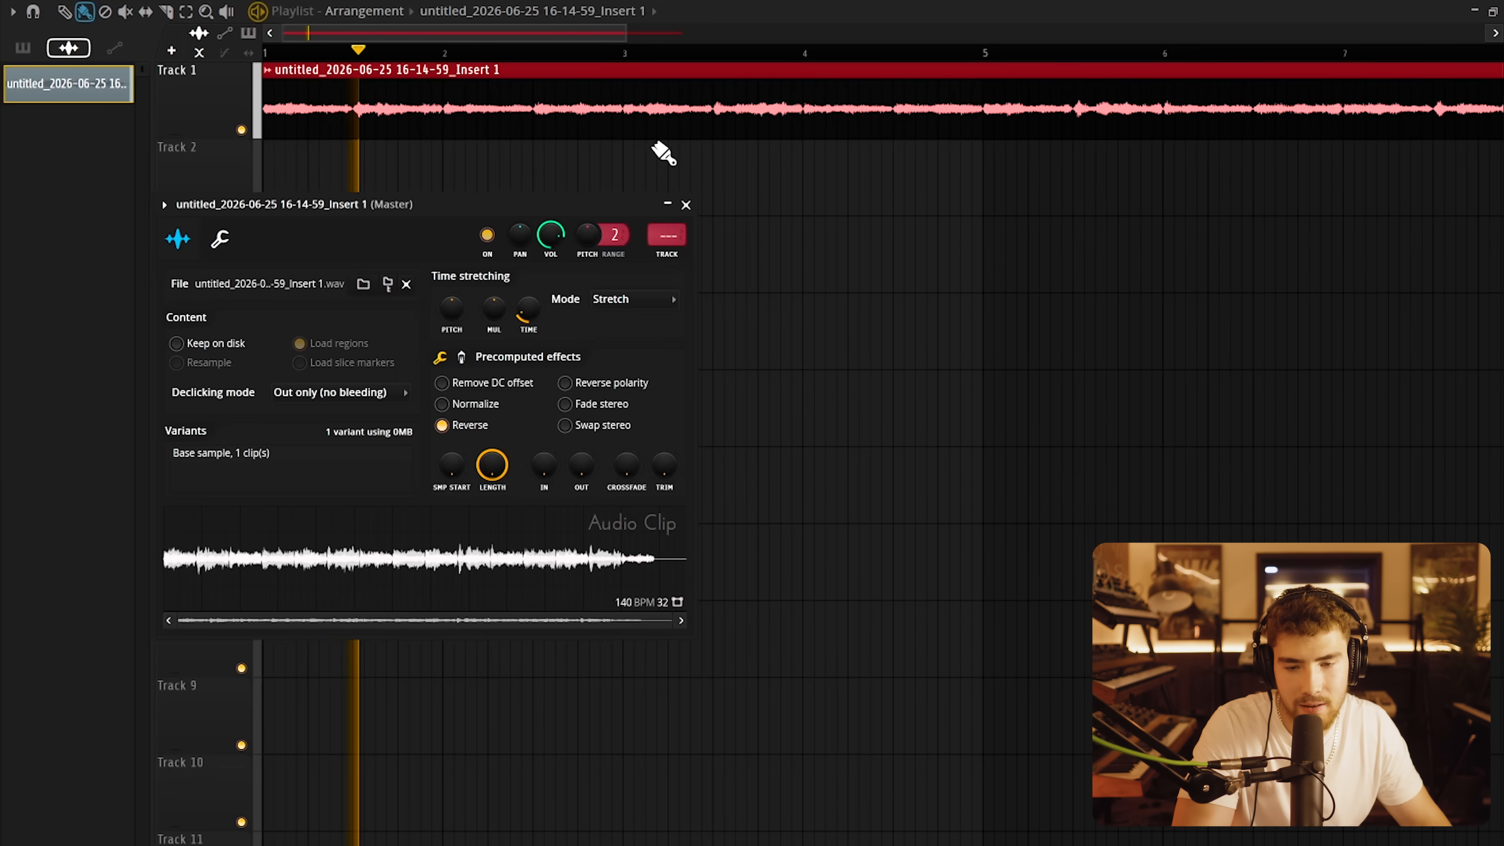
pyautogui.click(879, 209)
pyautogui.rightClick(880, 210)
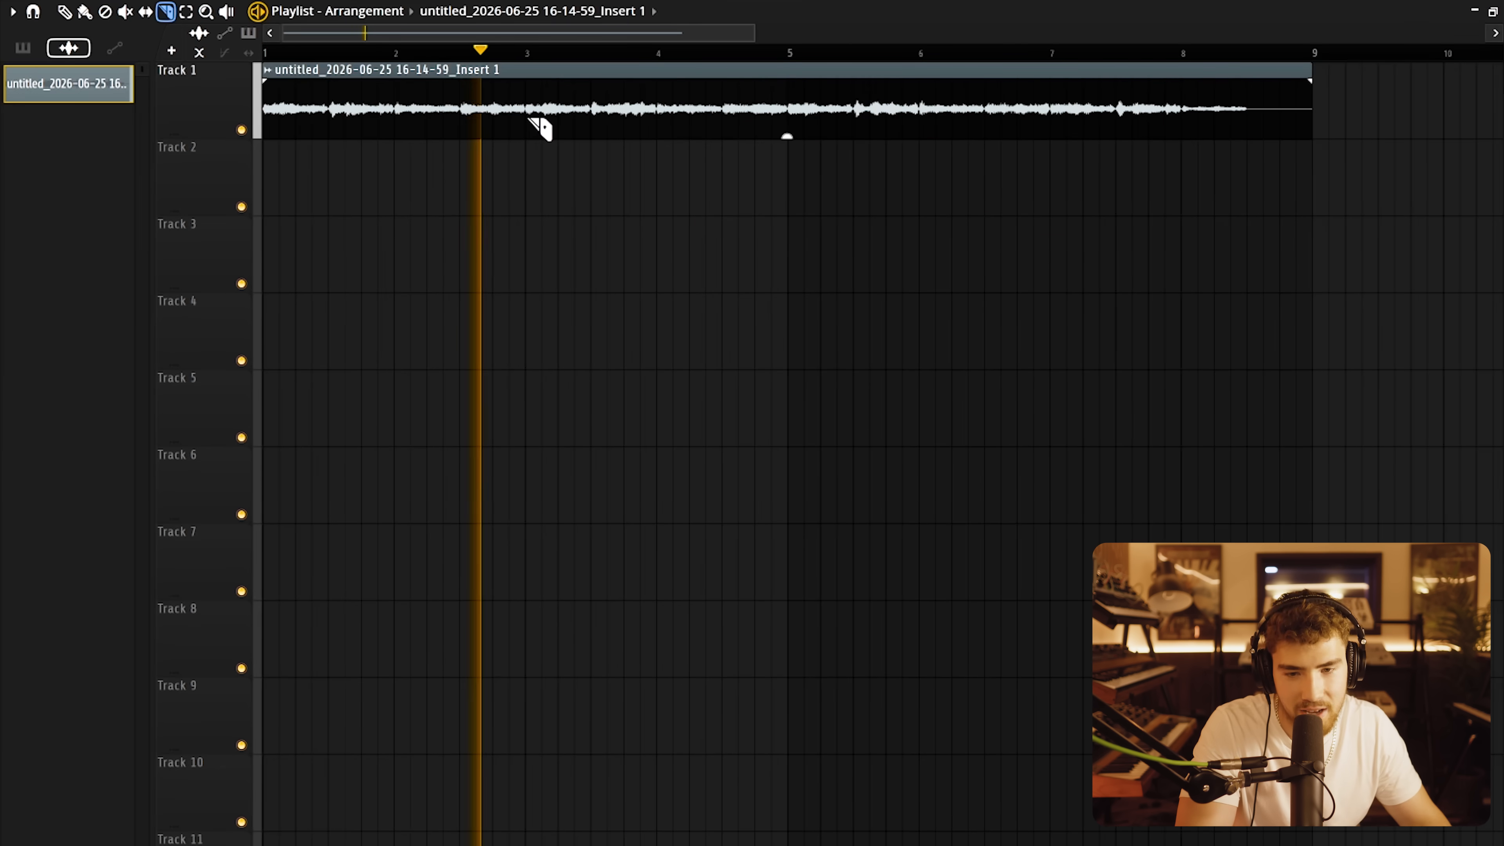
pyautogui.click(531, 121)
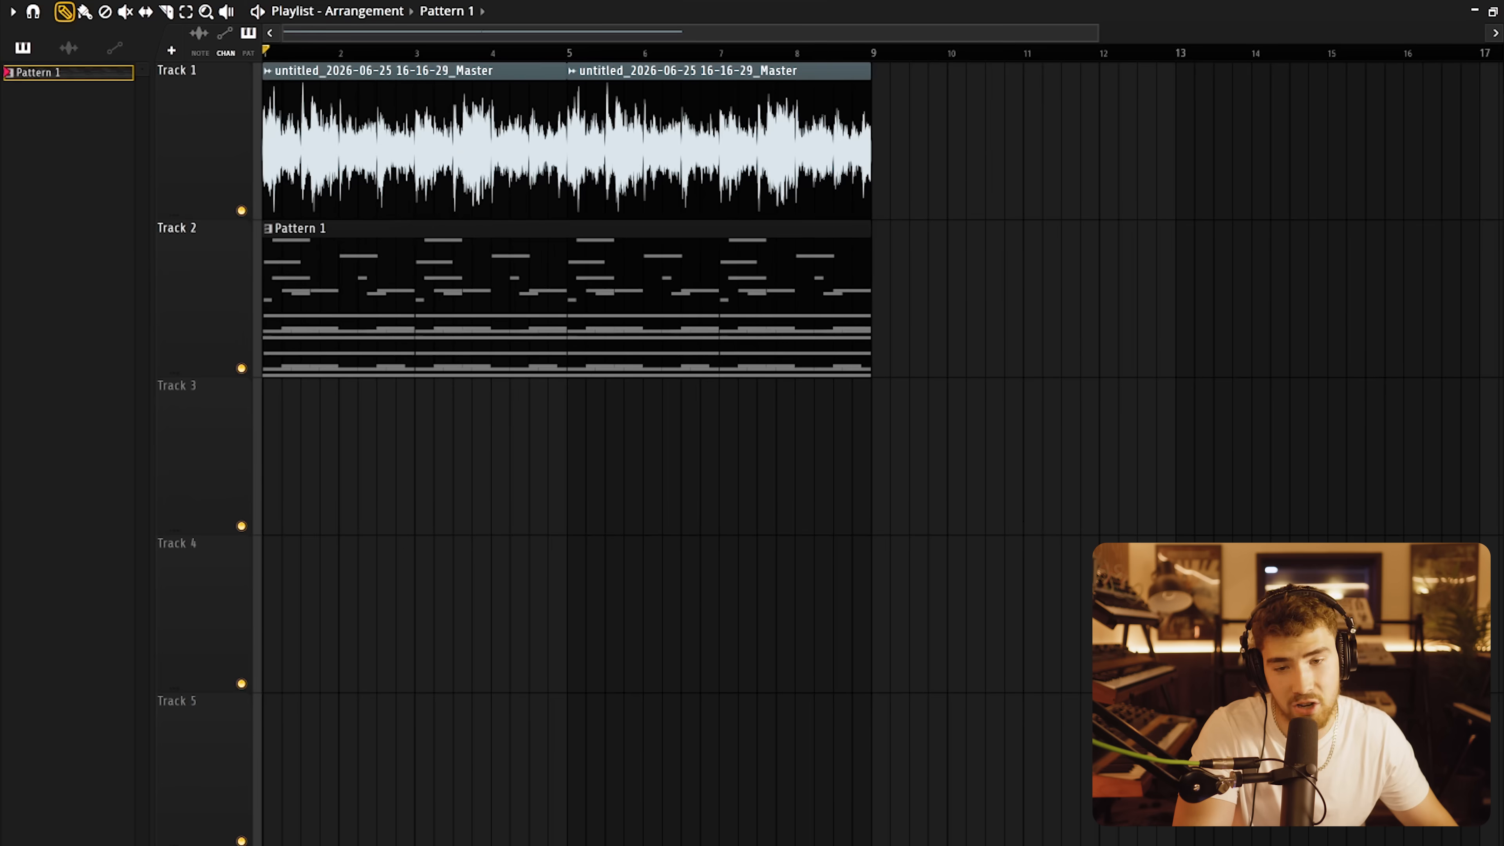
# Clone the Opus channel in the Channel rack and open the clone's piano roll.
pyautogui.press('F6')
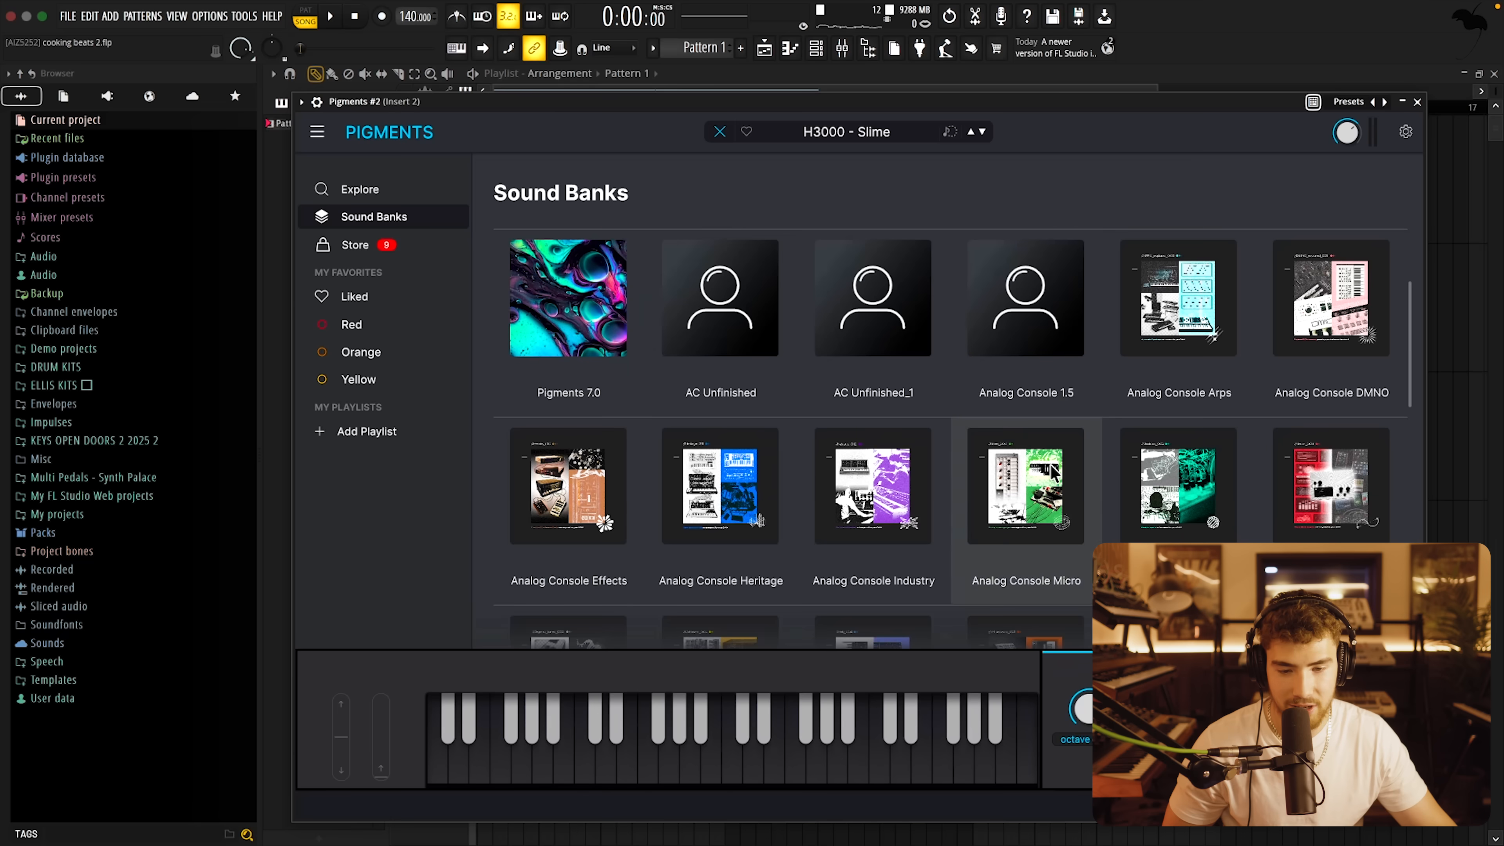
pyautogui.scroll(-2, 672, 497)
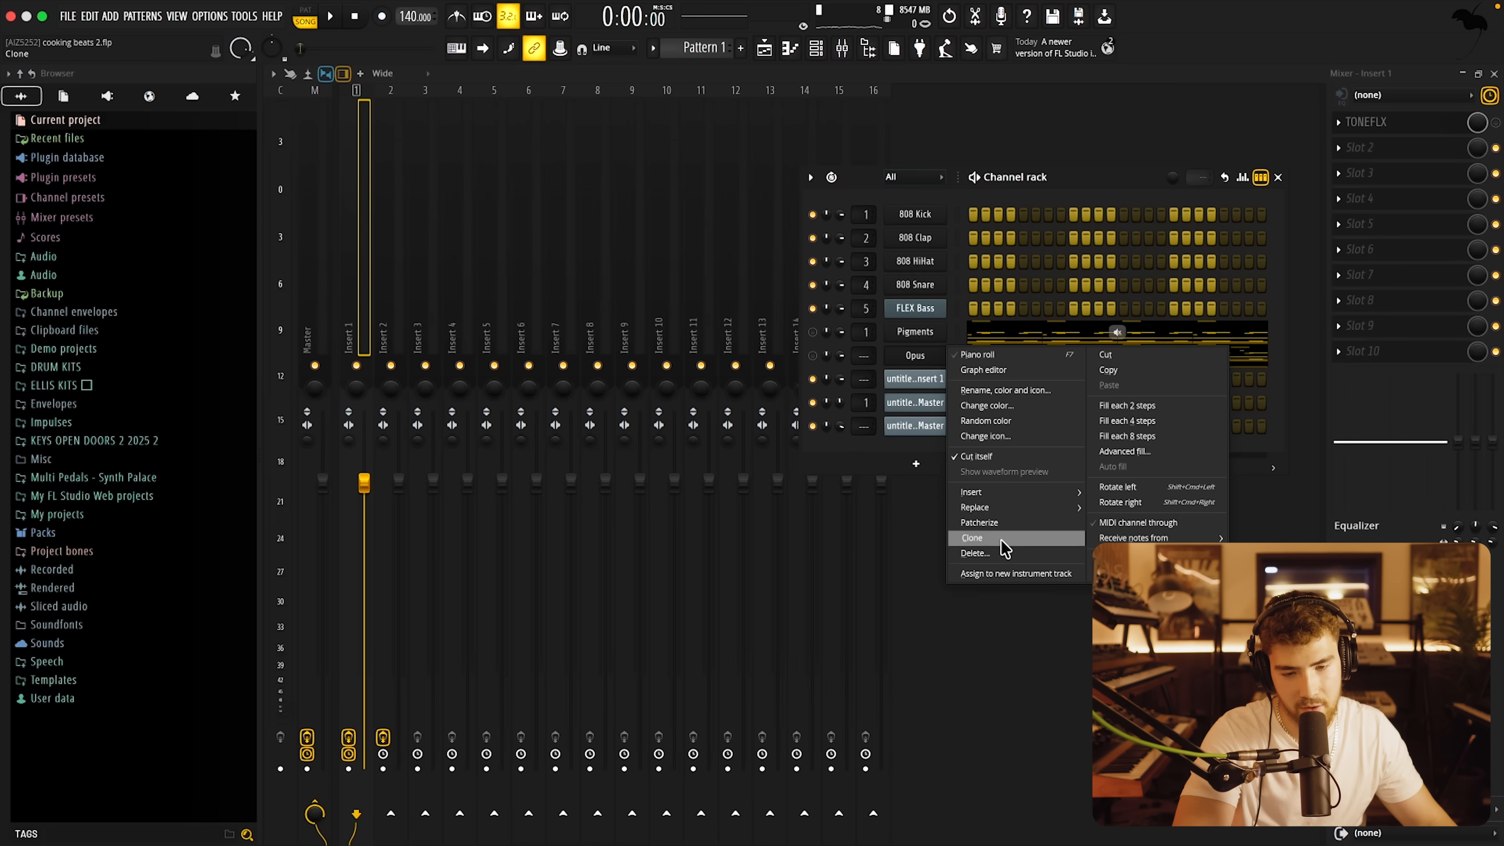
pyautogui.click(1001, 540)
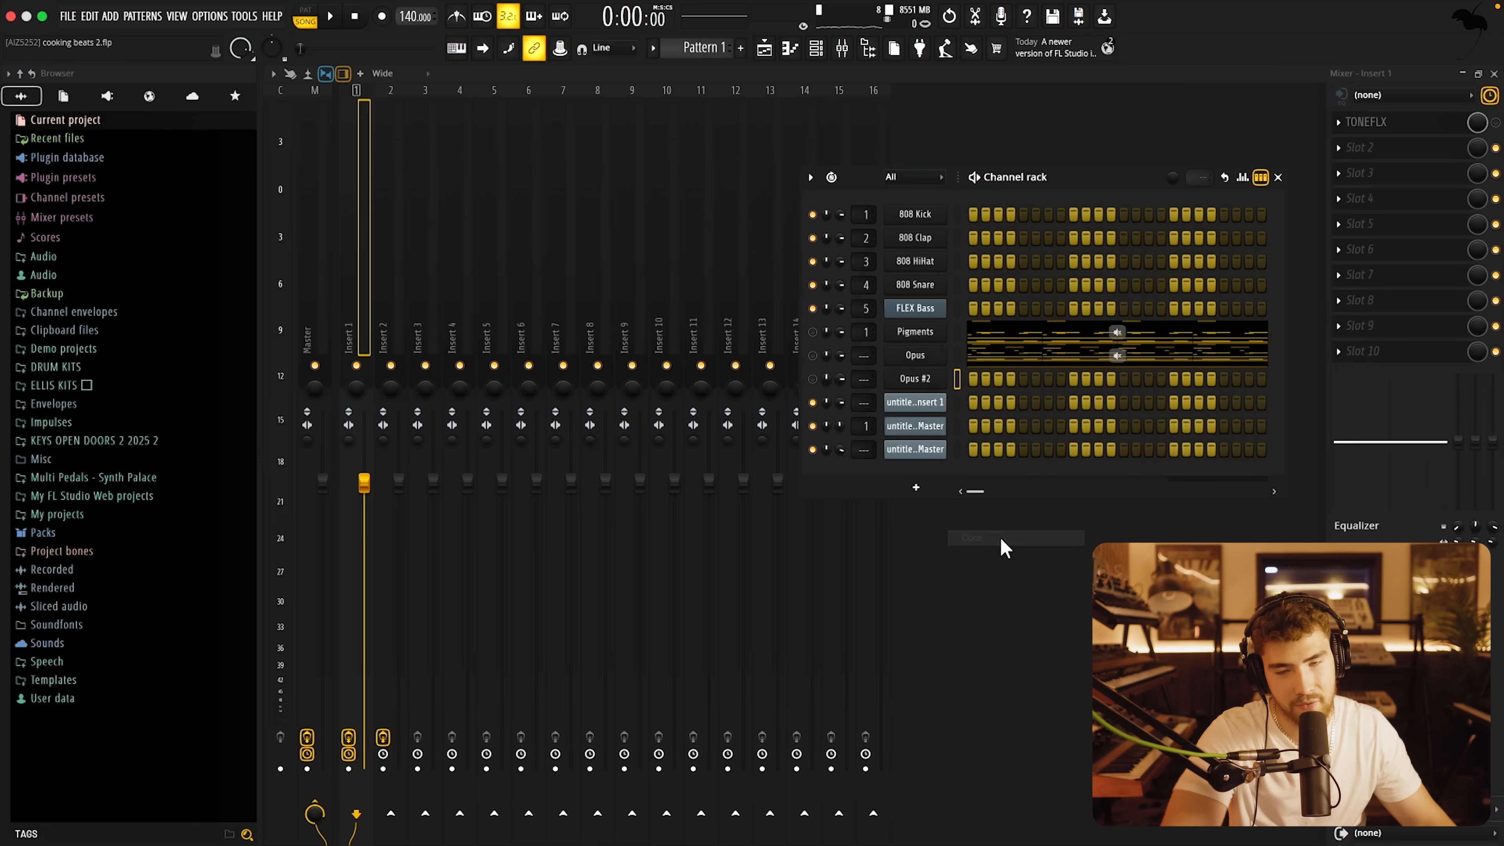
pyautogui.rightClick(960, 382)
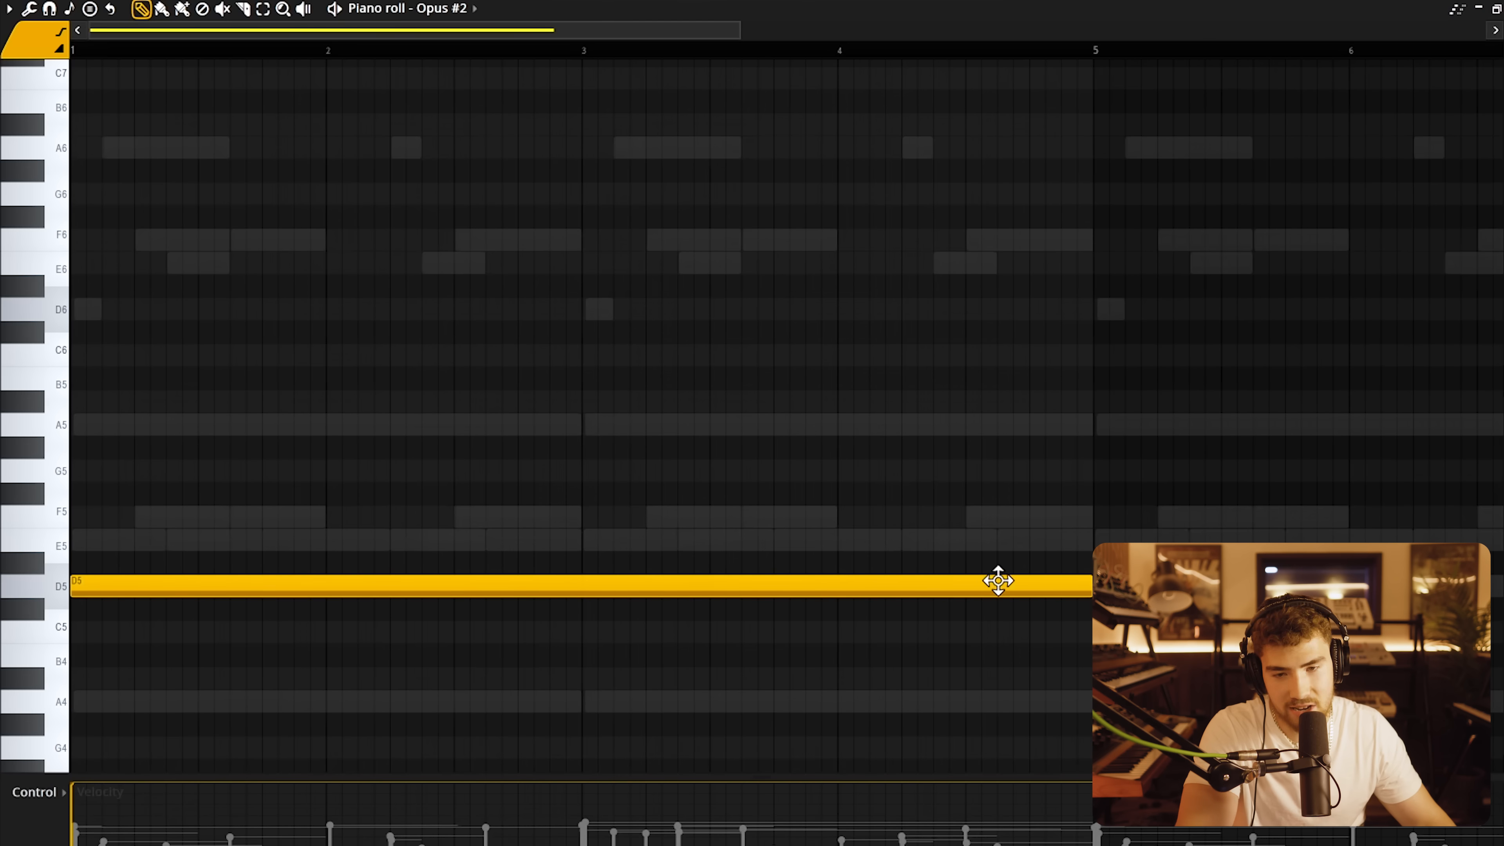
# Transpose the long D5 note in the Opus #2 piano roll down by octaves to D2.
pyautogui.hotkey('shift', 'Up')
pyautogui.hotkey('shift', 'Up')
pyautogui.hotkey('shift', 'Up')
pyautogui.hotkey('ctrl', 'a')
pyautogui.scroll(-8, 554, 341)
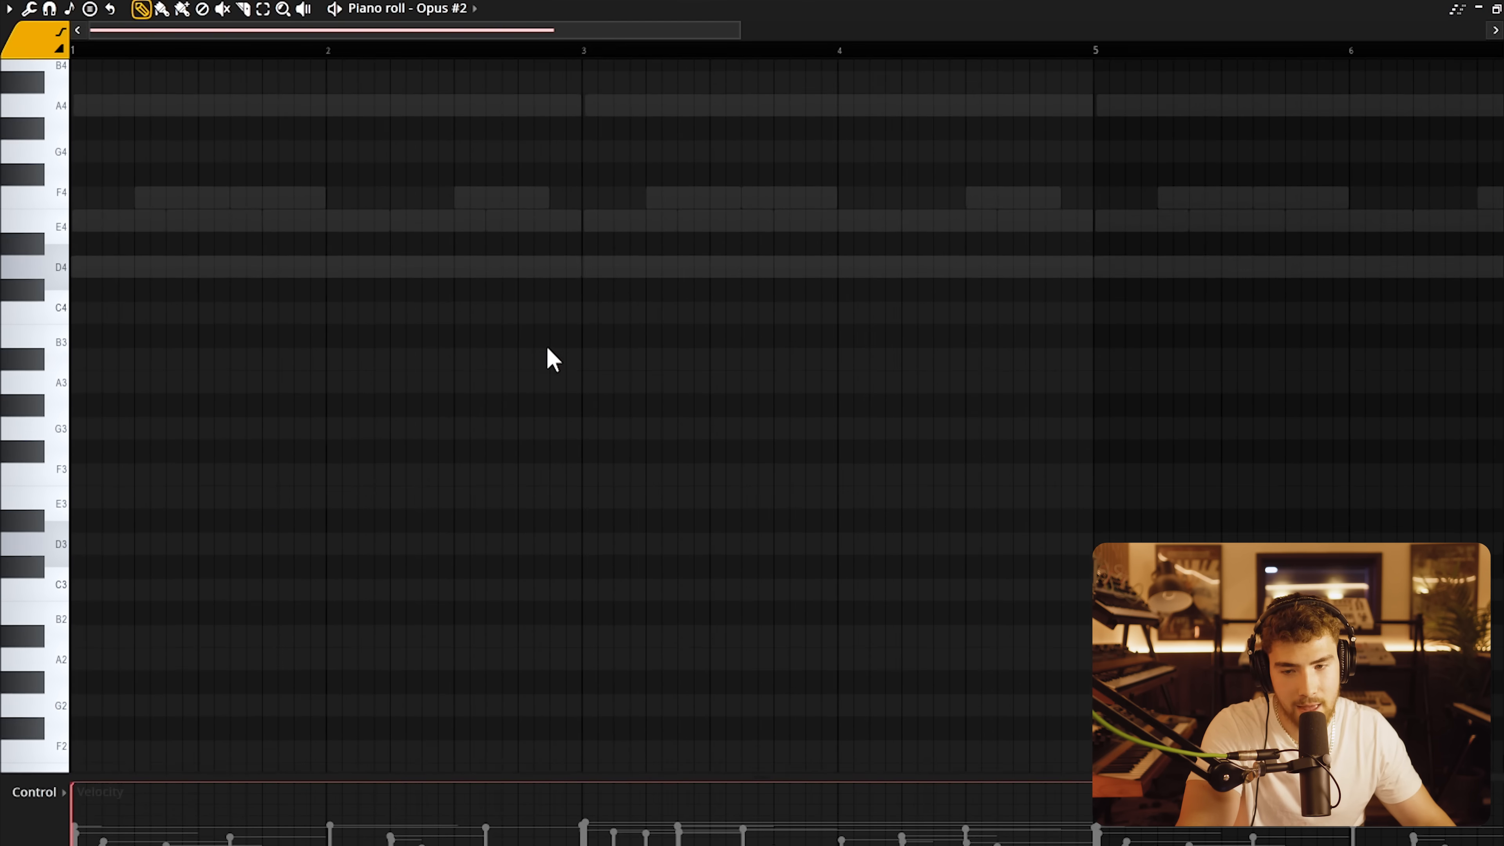
pyautogui.hotkey('ctrl', 'Down')
pyautogui.hotkey('ctrl', 'Down')
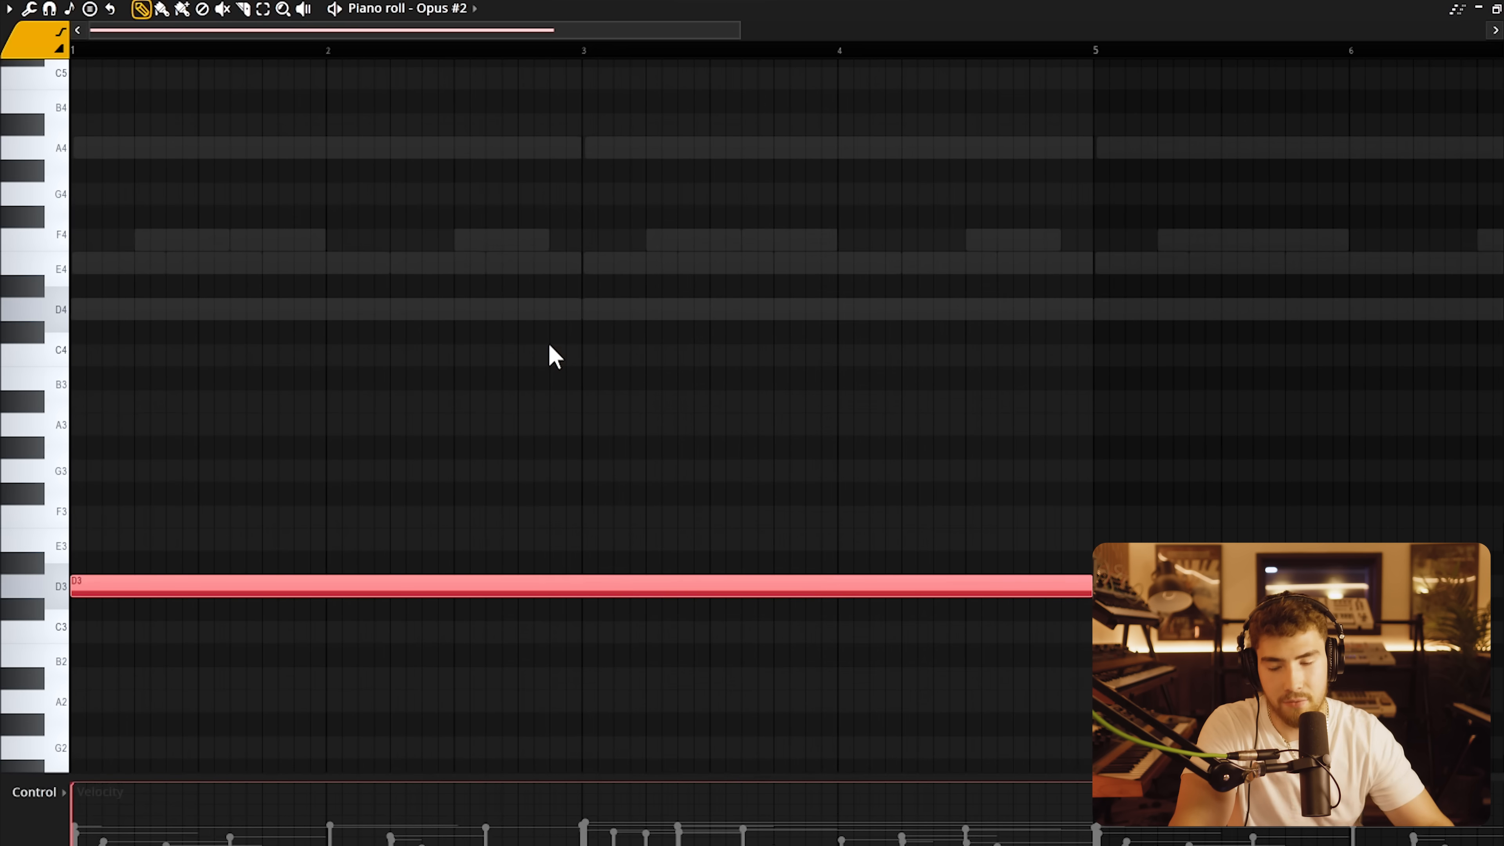
pyautogui.scroll(-2, 549, 353)
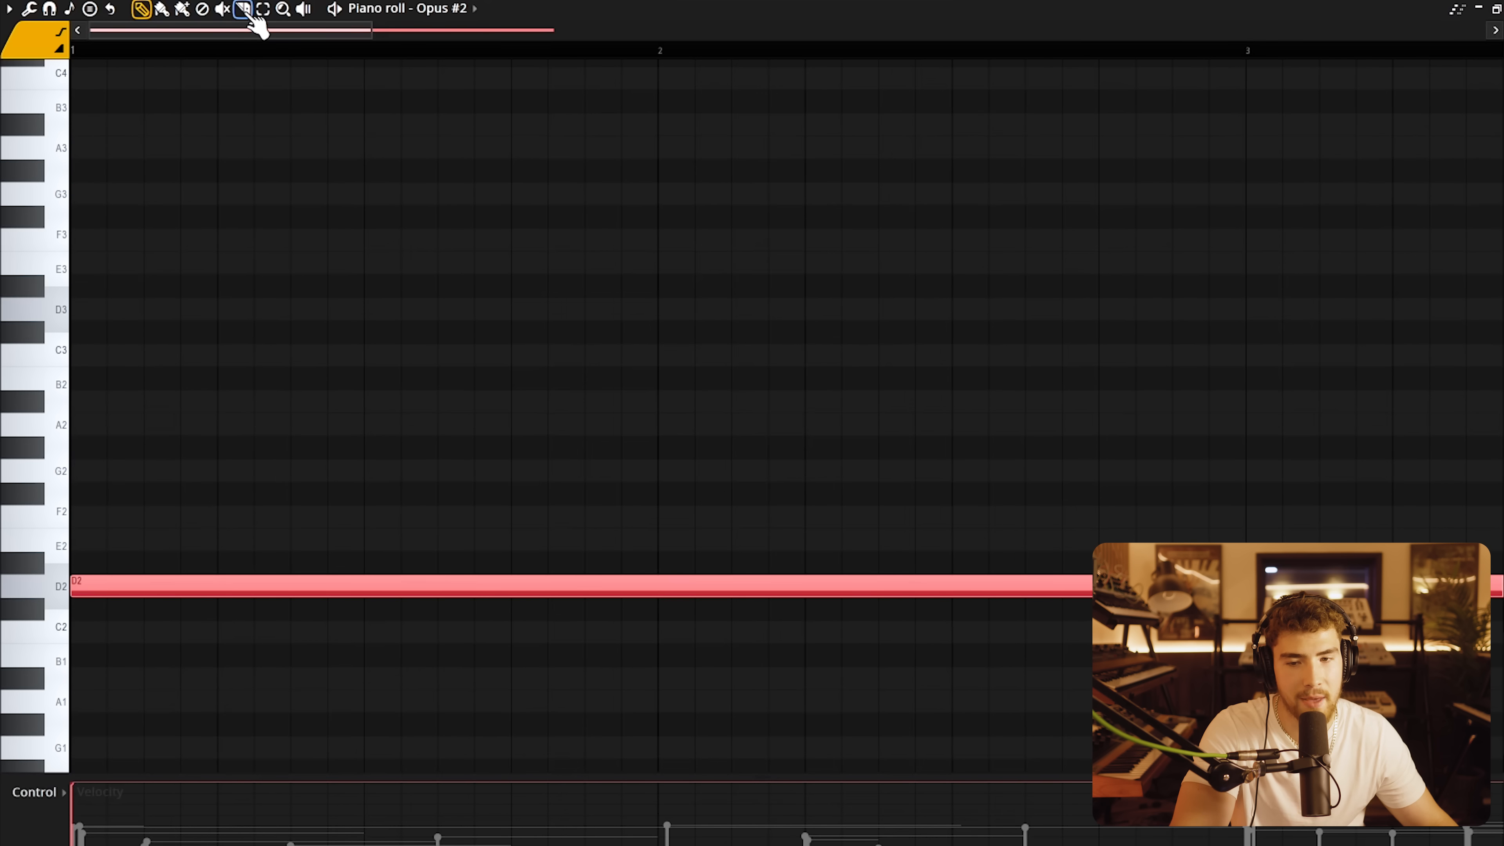
# Raise the long note to D3 and slice it at beat 4 of bar 1, the start of bar 3 and beat 4 of bar 3.
pyautogui.press('space')
pyautogui.click(511, 586)
pyautogui.hotkey('ctrl', 'a')
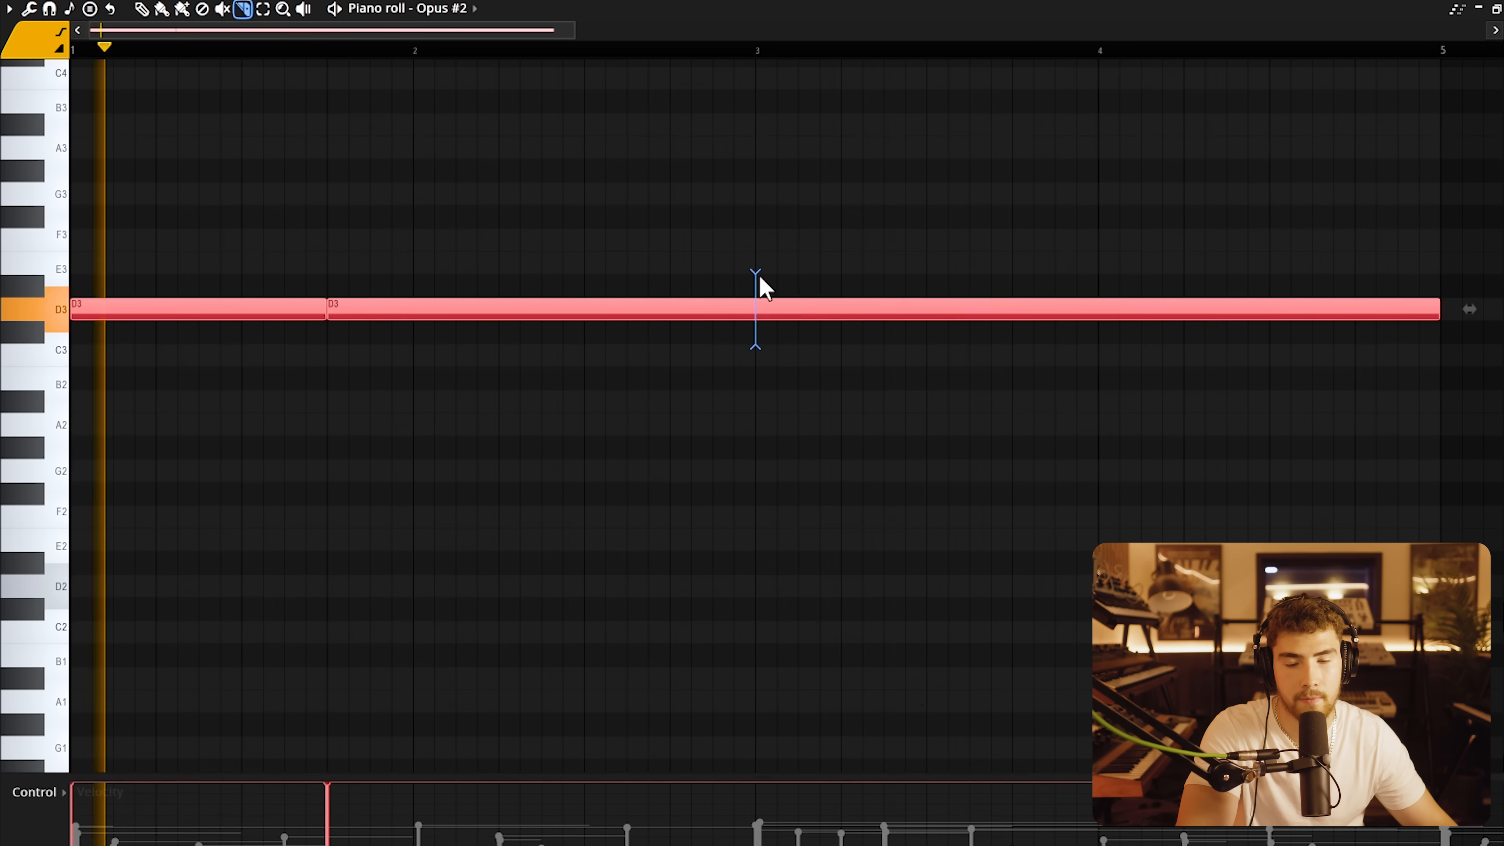
pyautogui.moveTo(756, 278); pyautogui.dragTo(756, 332)
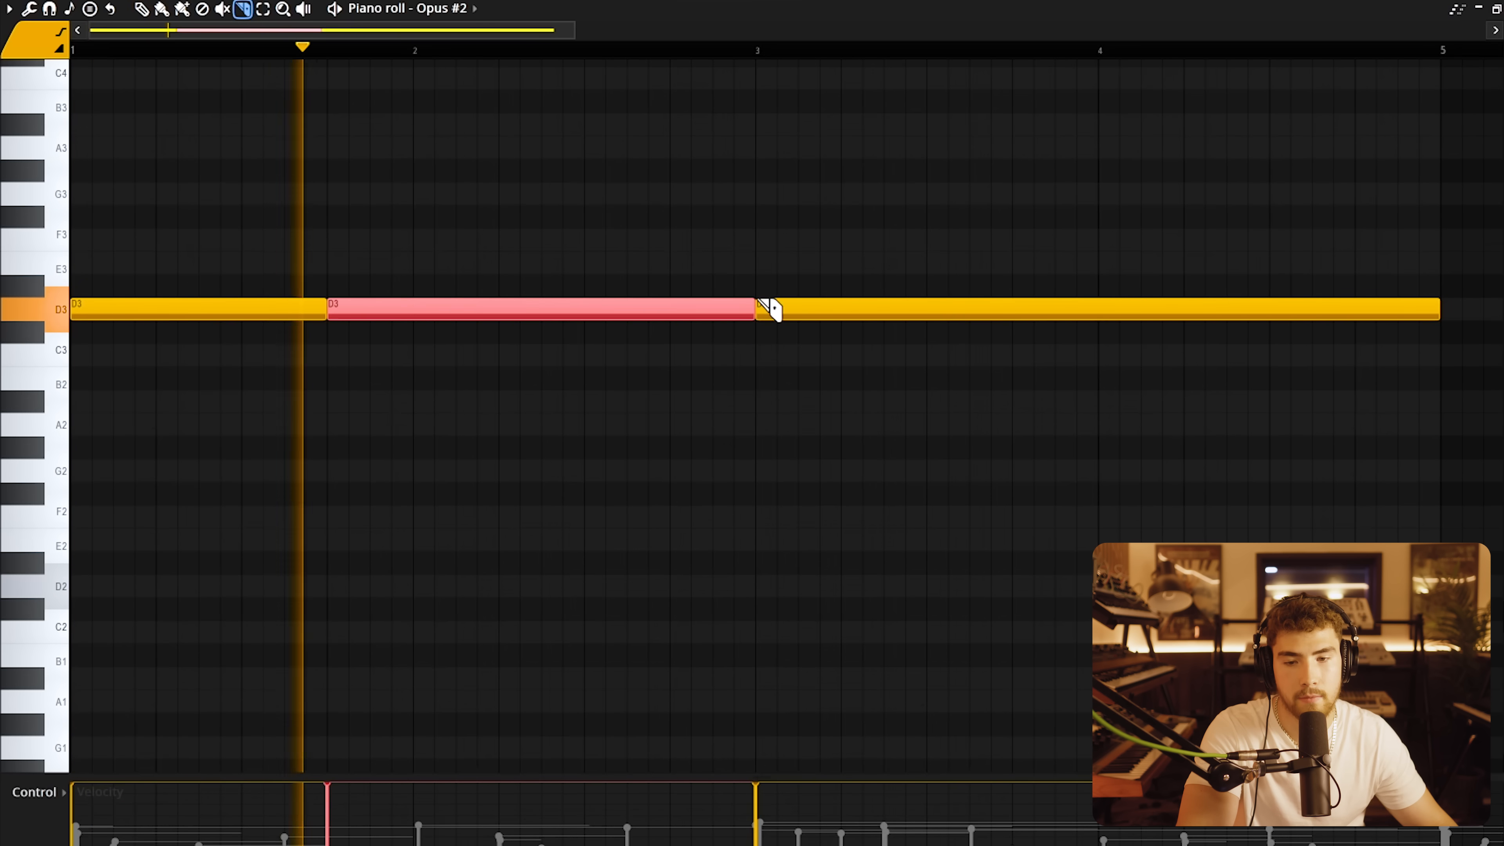
pyautogui.moveTo(1013, 341); pyautogui.dragTo(1016, 295)
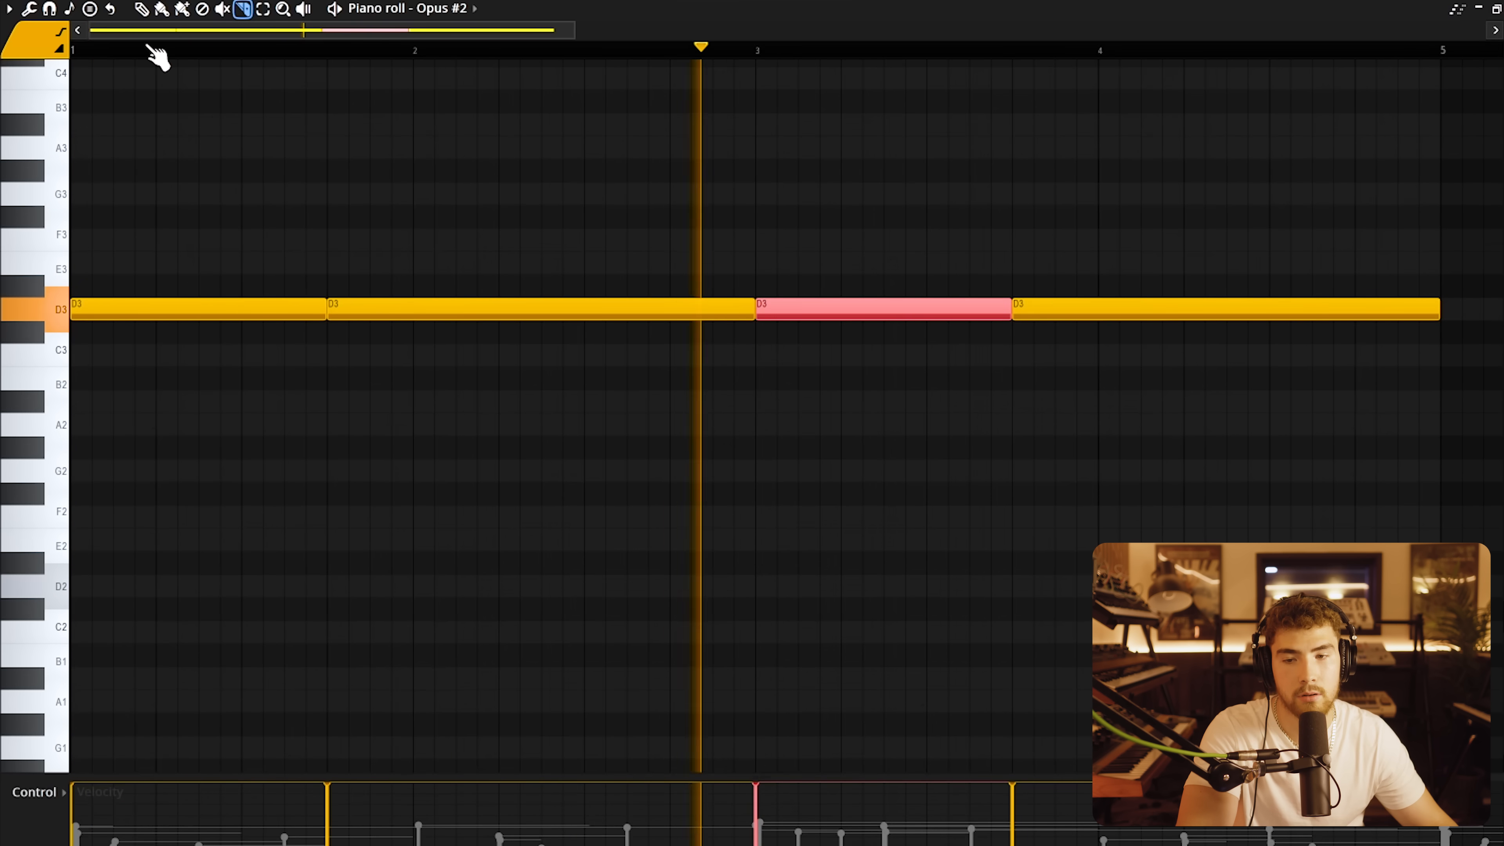
# Split the first D3 note in half, raise its second half to D#3, and play the line back.
pyautogui.click(141, 8)
pyautogui.scroll(4, 72, 479)
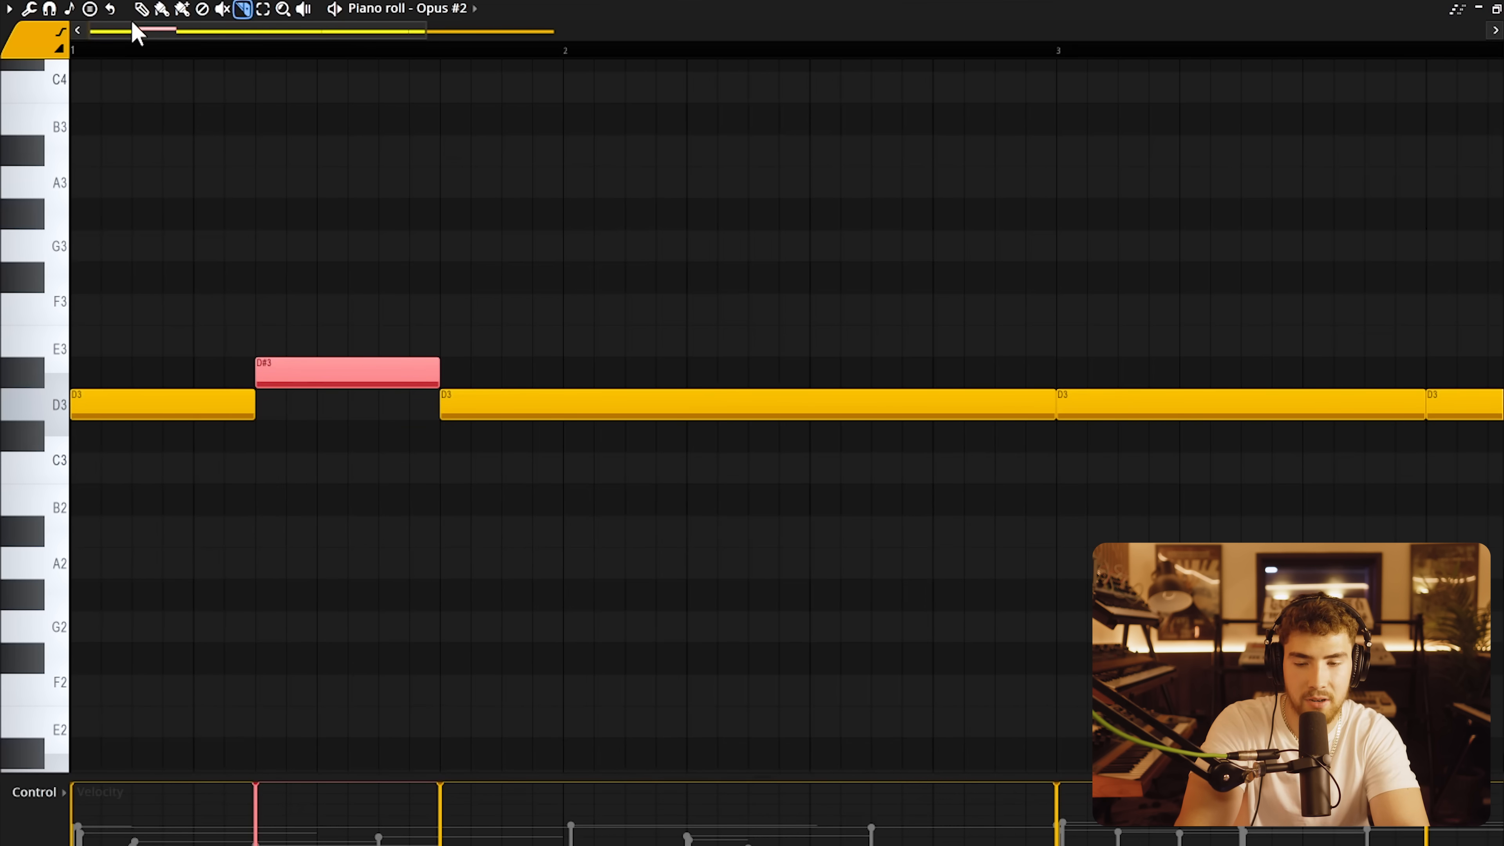
pyautogui.press('space')
pyautogui.scroll(-4, 296, 236)
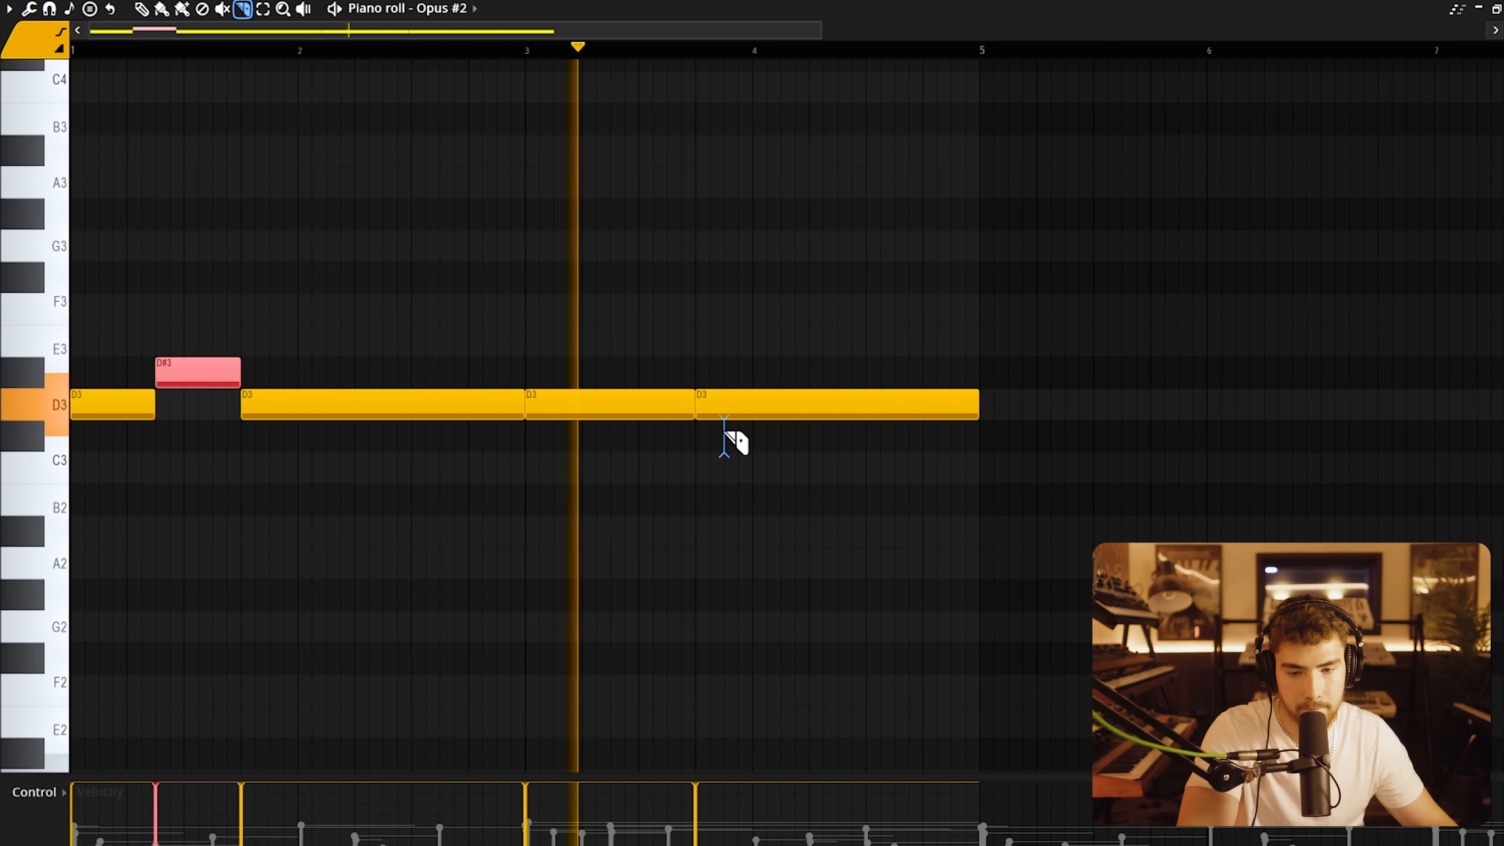
# Slice the D3 notes around bar 4 of the Opus #2 line, raise the section leading into bar 4 to D#3, and keep the ending on D3.
pyautogui.moveTo(729, 438); pyautogui.dragTo(715, 370)
pyautogui.press('space')
pyautogui.click(527, 52)
pyautogui.scroll(3, 855, 395)
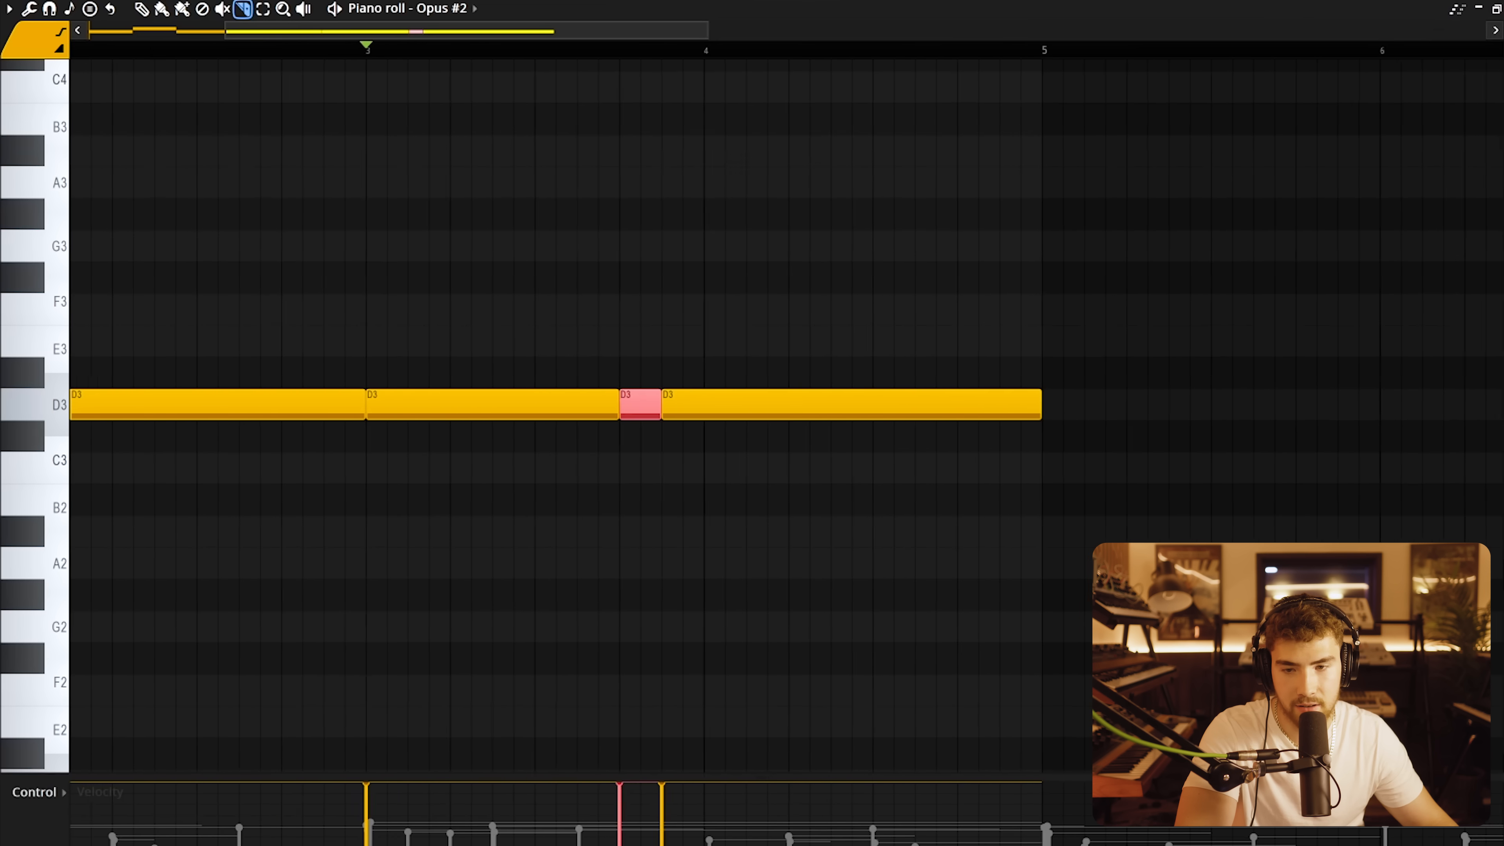
pyautogui.click(822, 409)
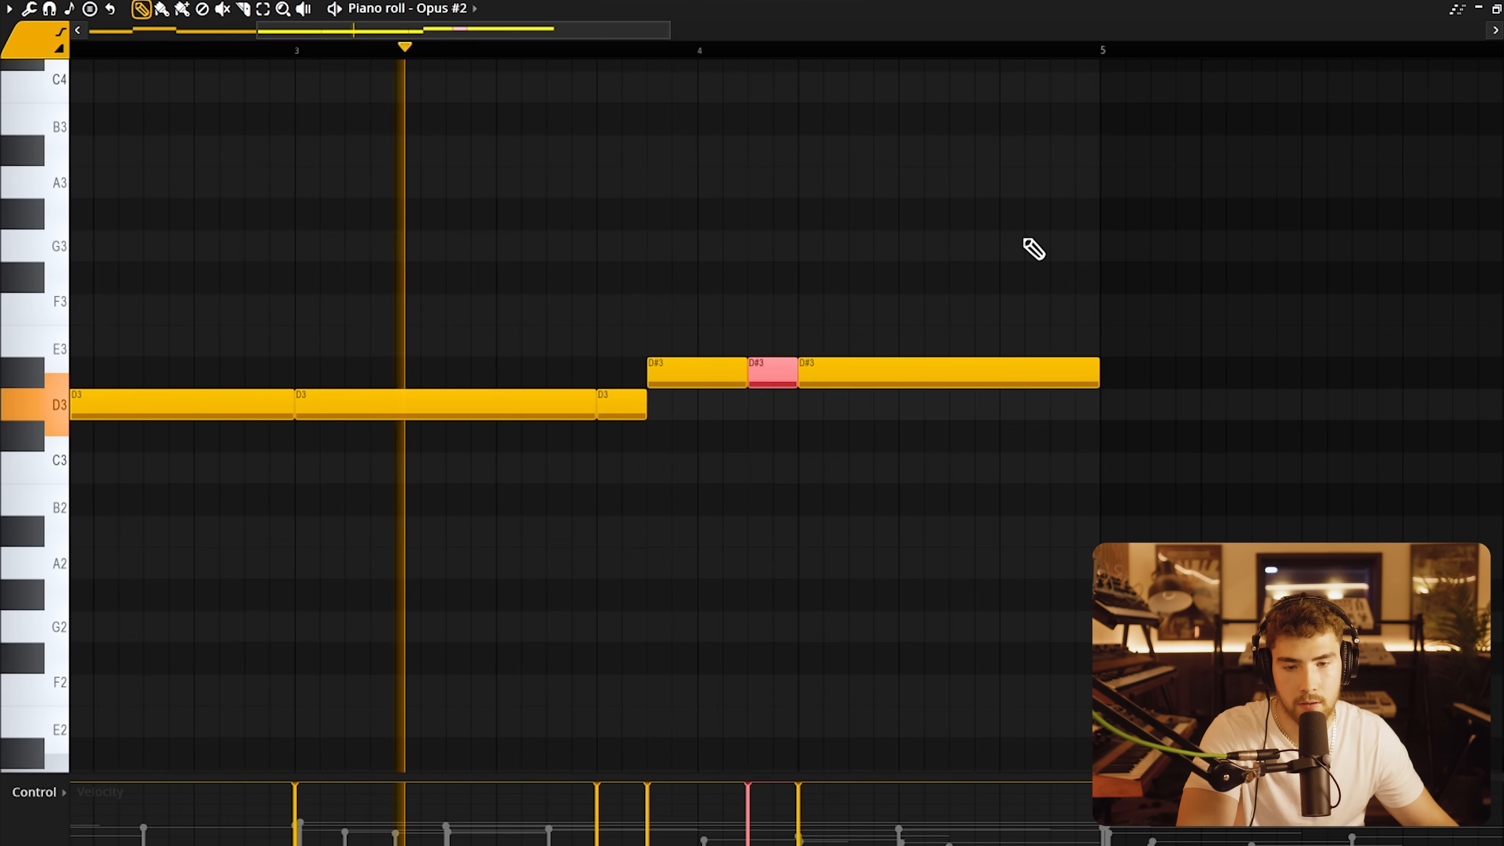
pyautogui.click(1058, 372)
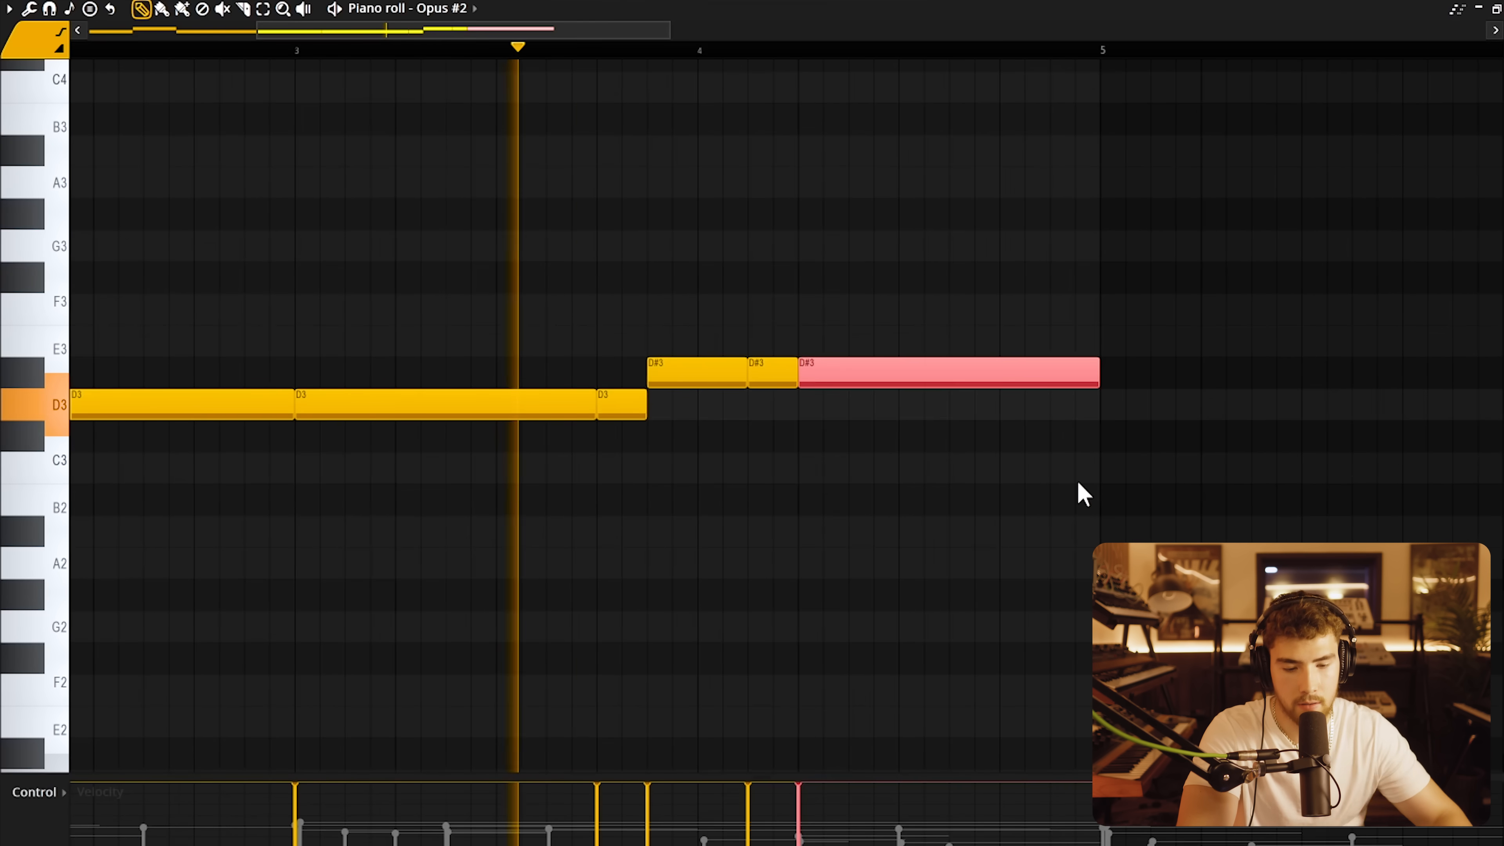
pyautogui.hotkey('shift', 'Down')
pyautogui.scroll(-3, 1020, 475)
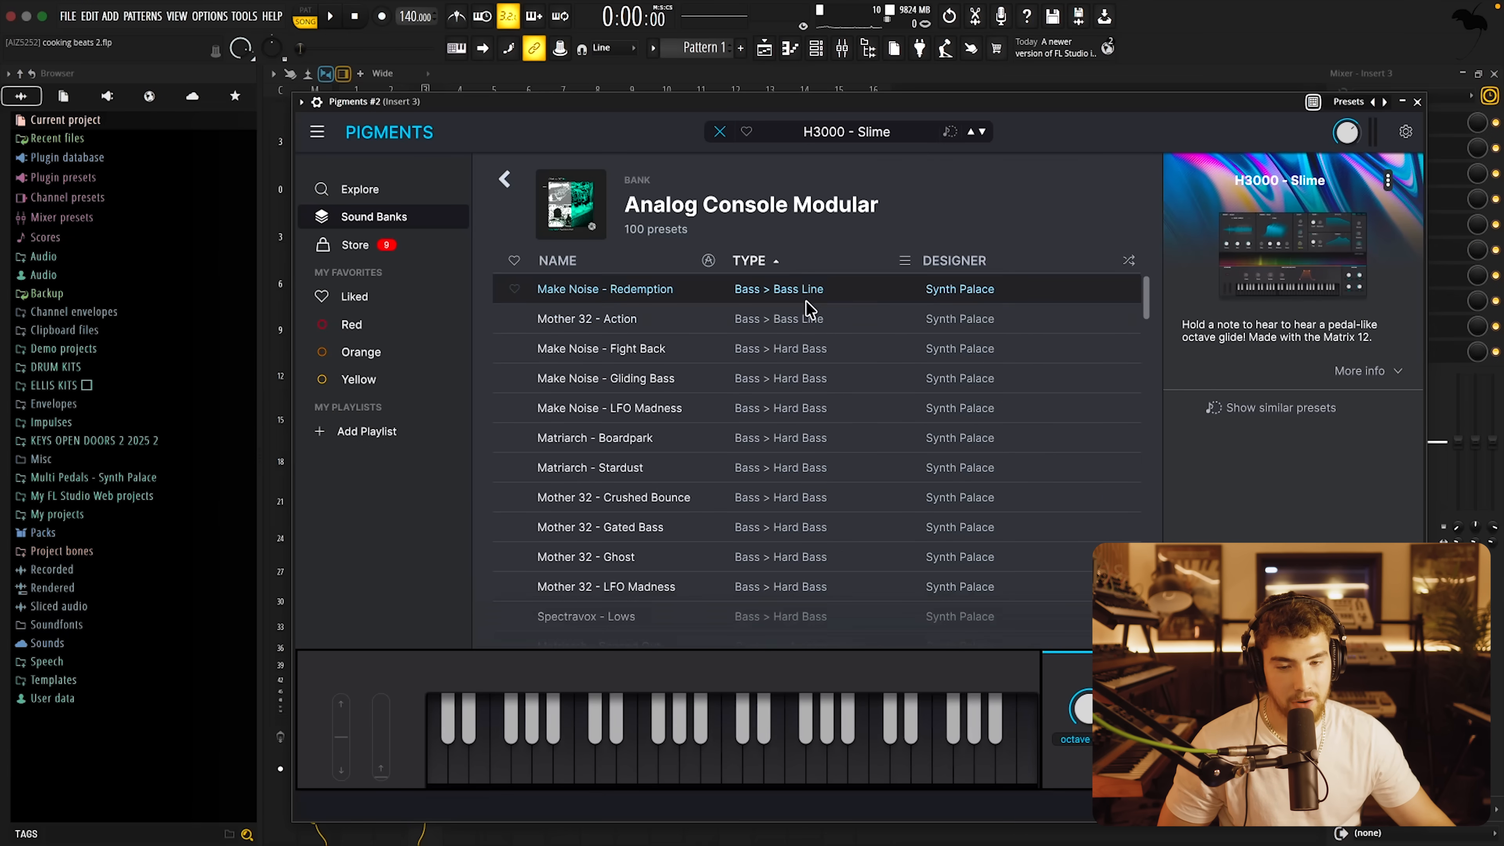
# Choose the Make Noise - Fight Back preset from the Analog Console Modular bank for Pigments #2 and check its D4 note.
pyautogui.click(843, 351)
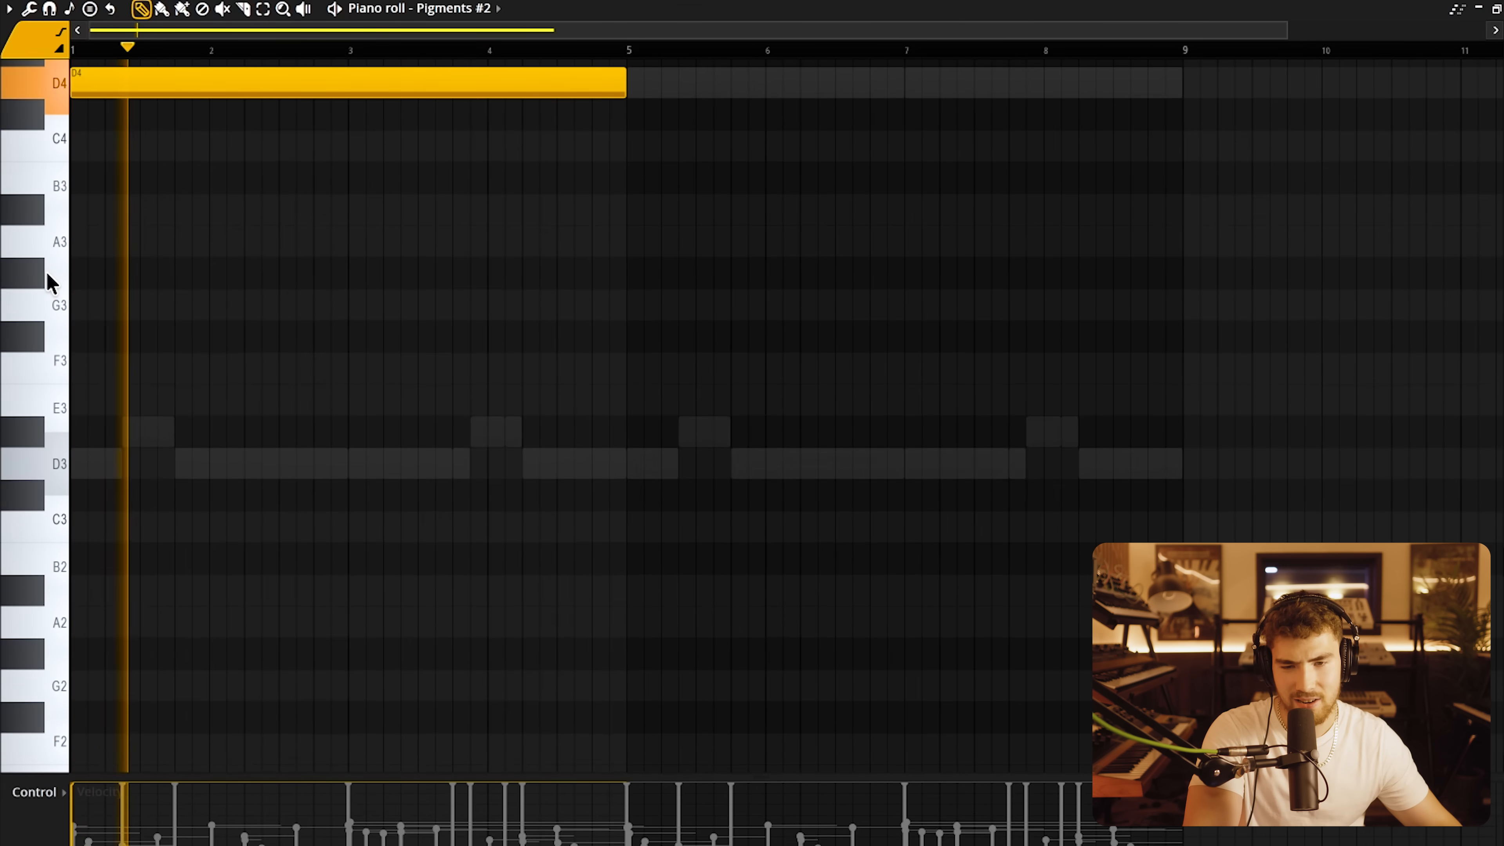
pyautogui.scroll(4, 396, 188)
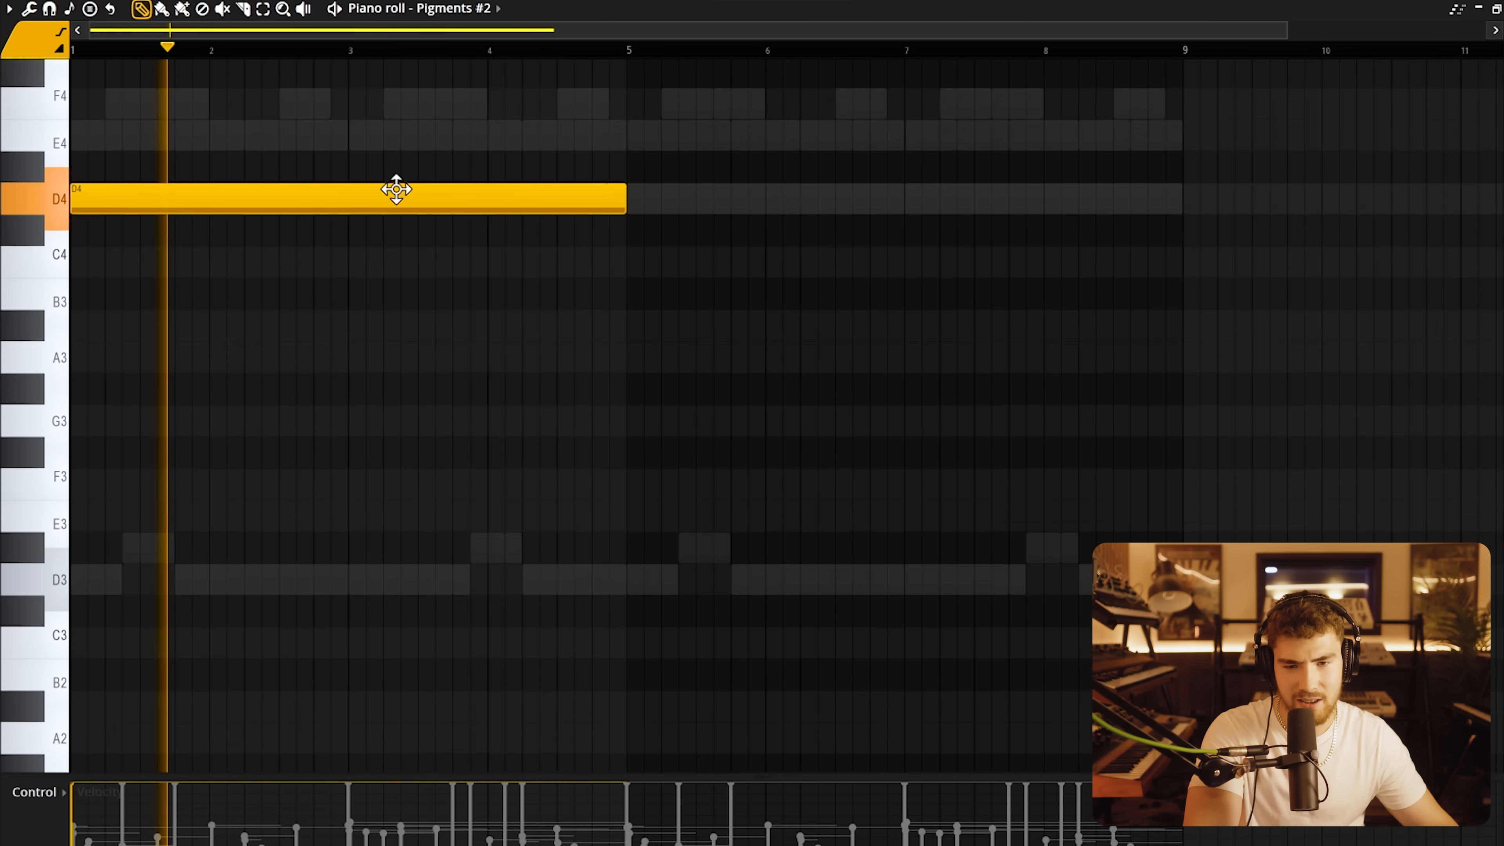
pyautogui.press('F6')
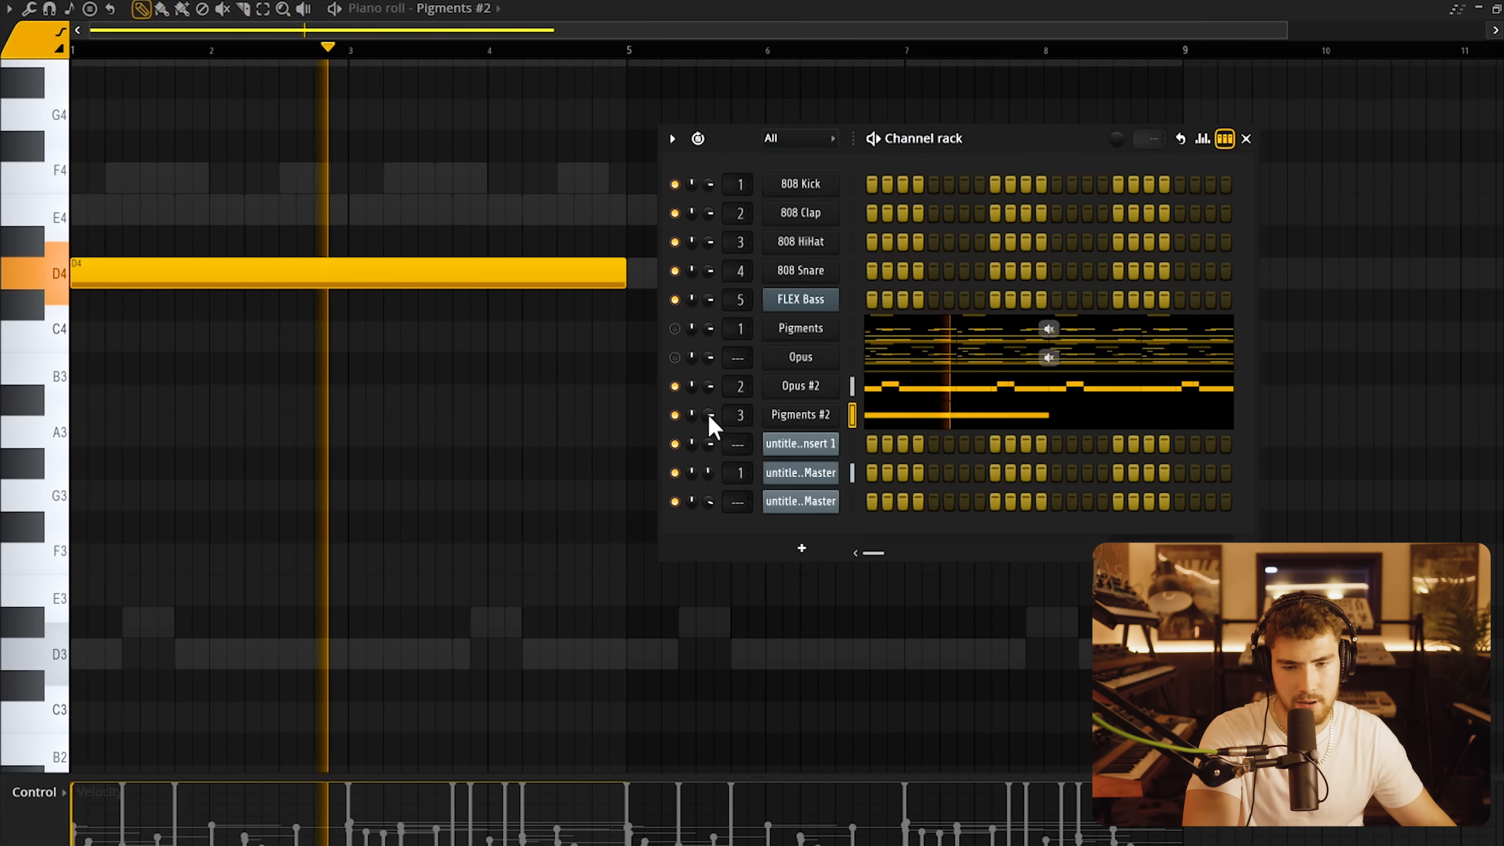
pyautogui.press('F6')
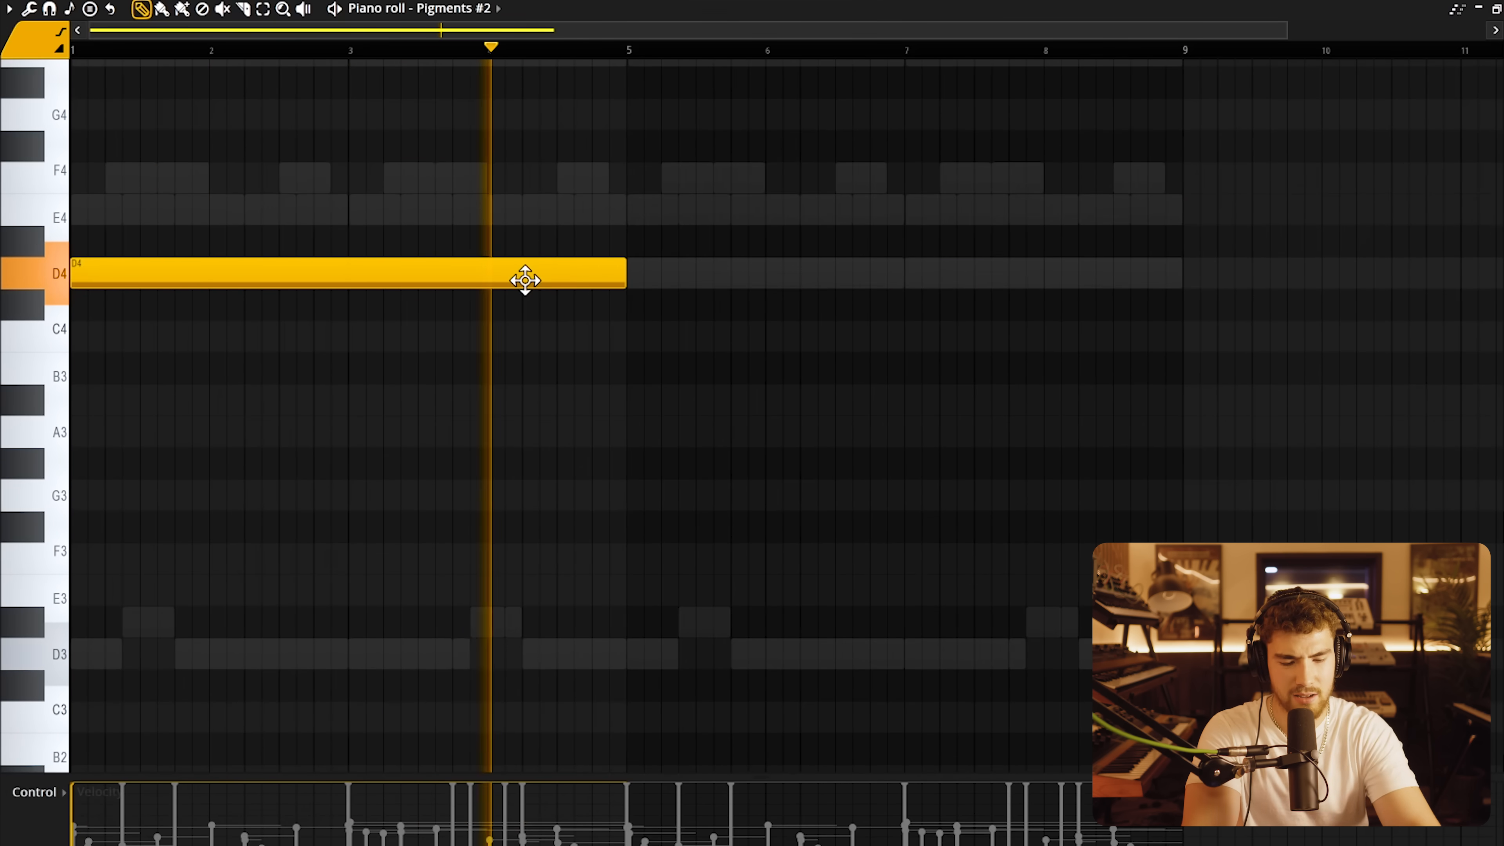
# Clone the Pigments #2 channel in the Channel rack, view the clone's notes, and open the Pigments #3 instrument.
pyautogui.rightClick(800, 417)
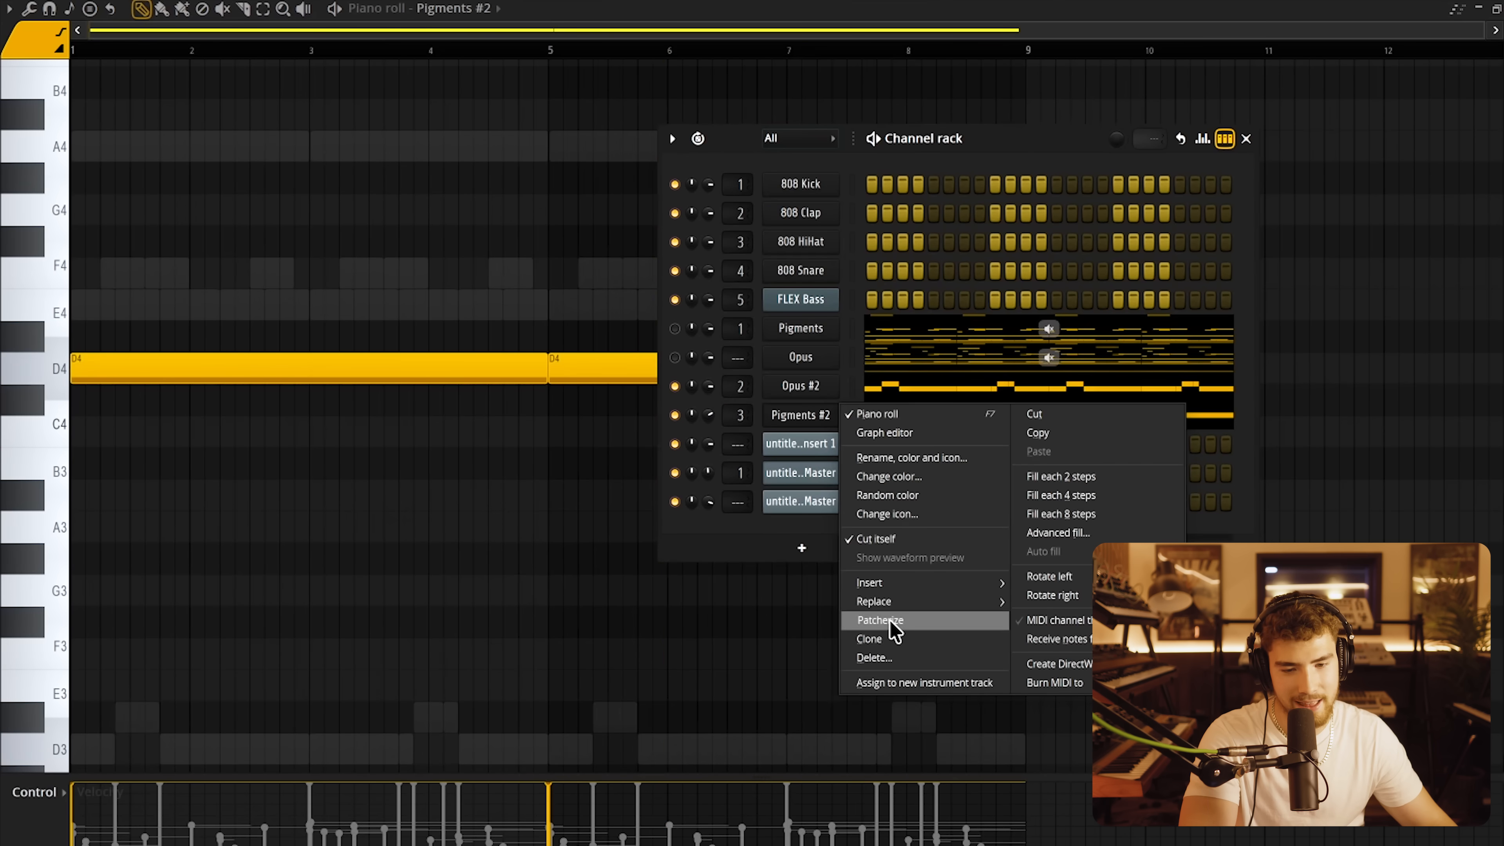
pyautogui.click(870, 639)
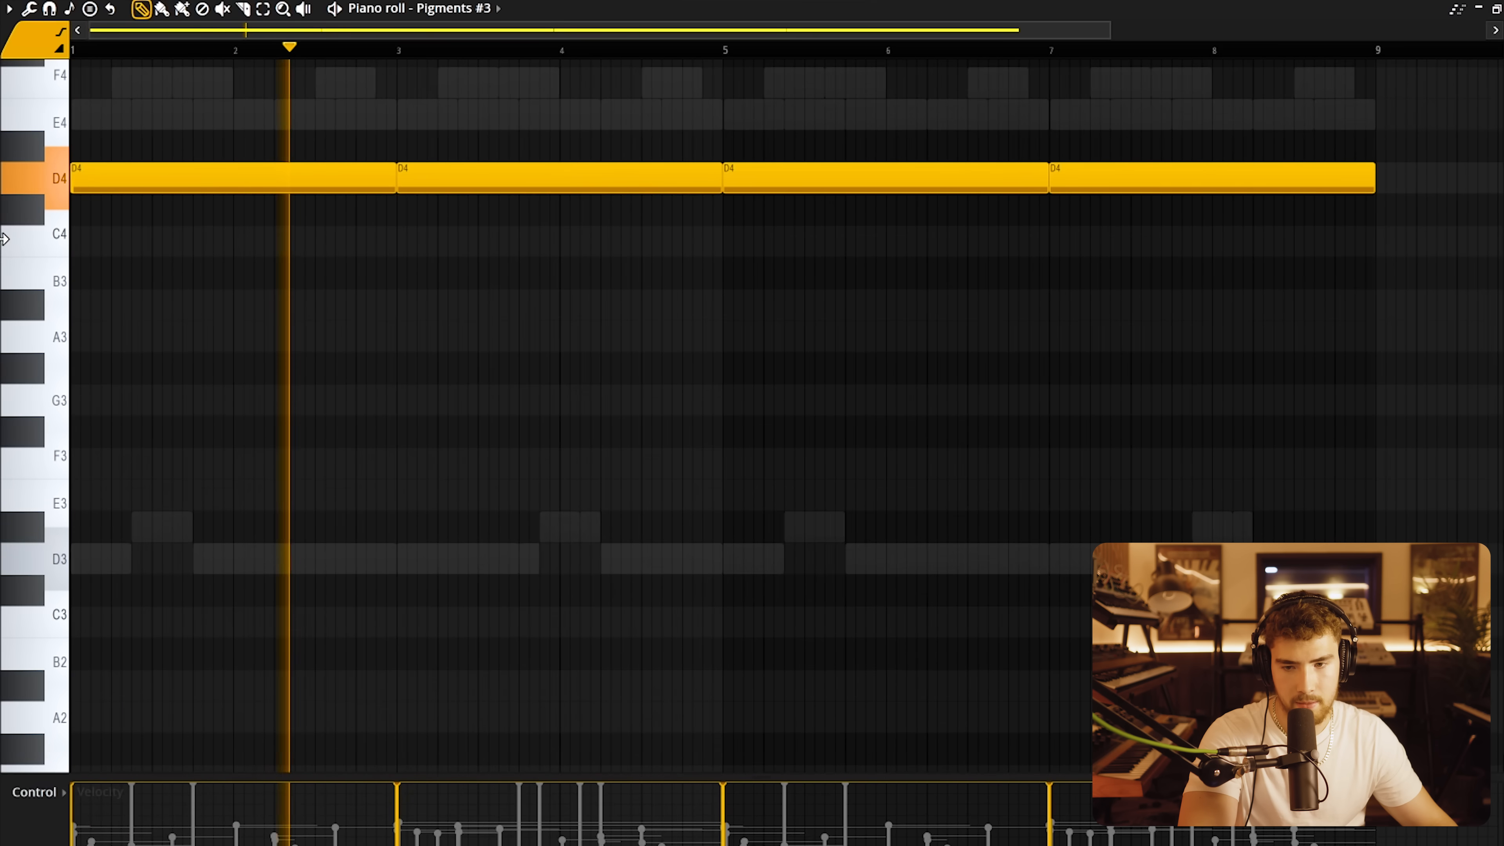
pyautogui.scroll(3, 18, 237)
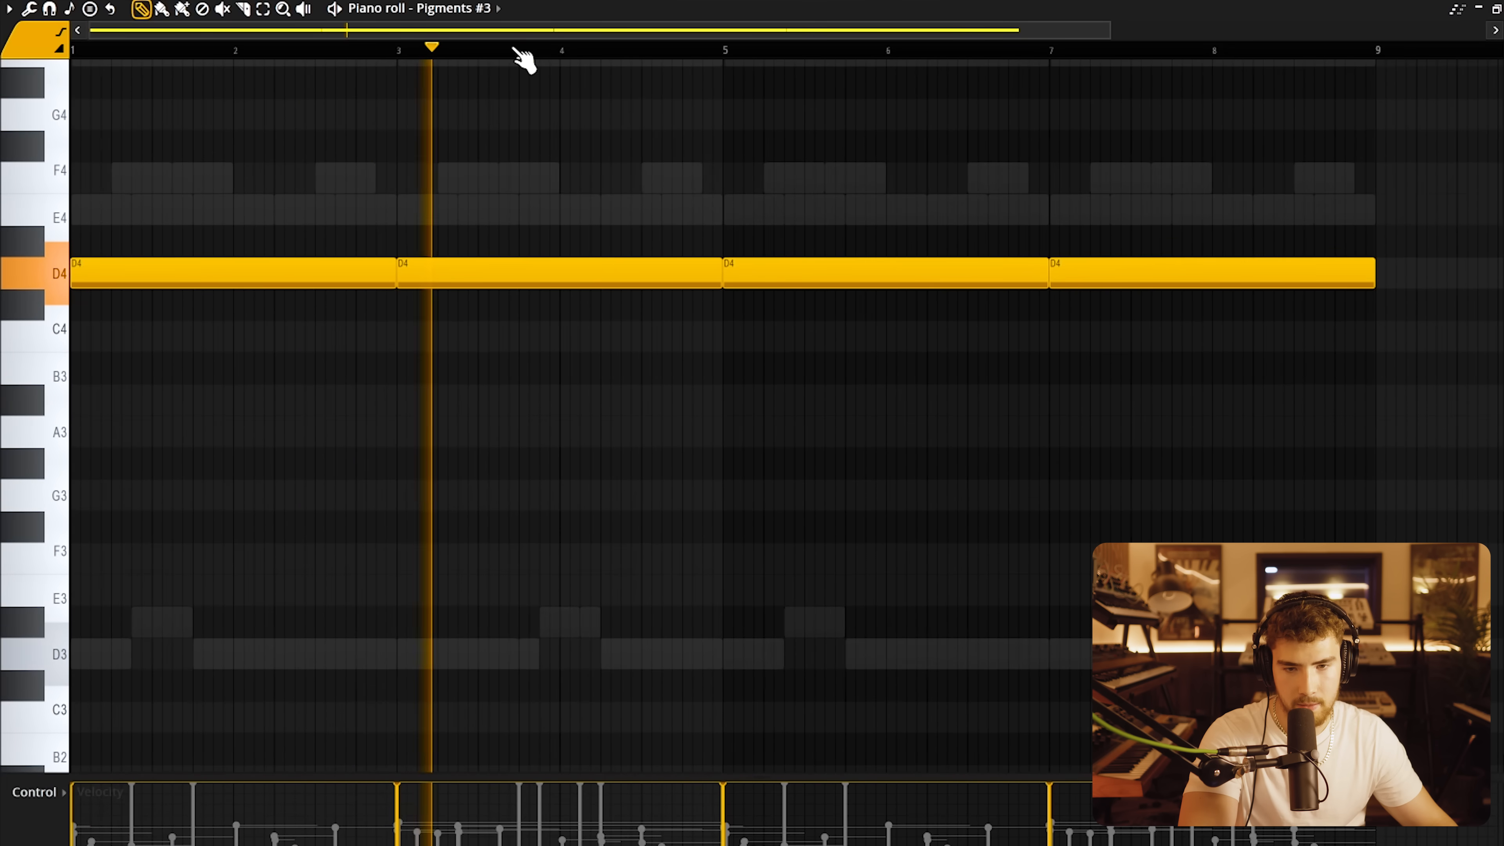
pyautogui.click(678, 1)
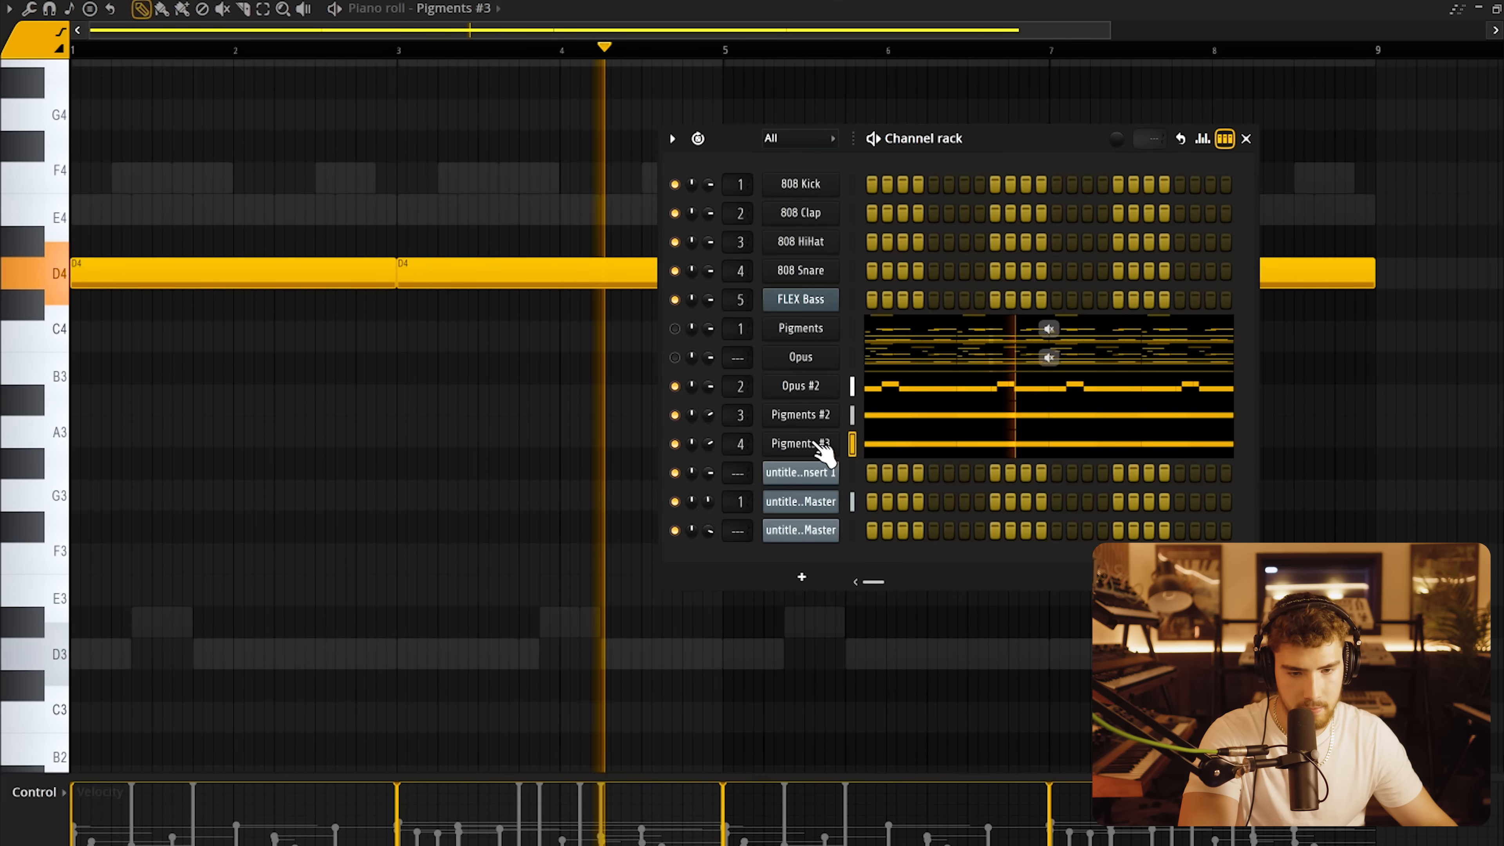
pyautogui.click(812, 443)
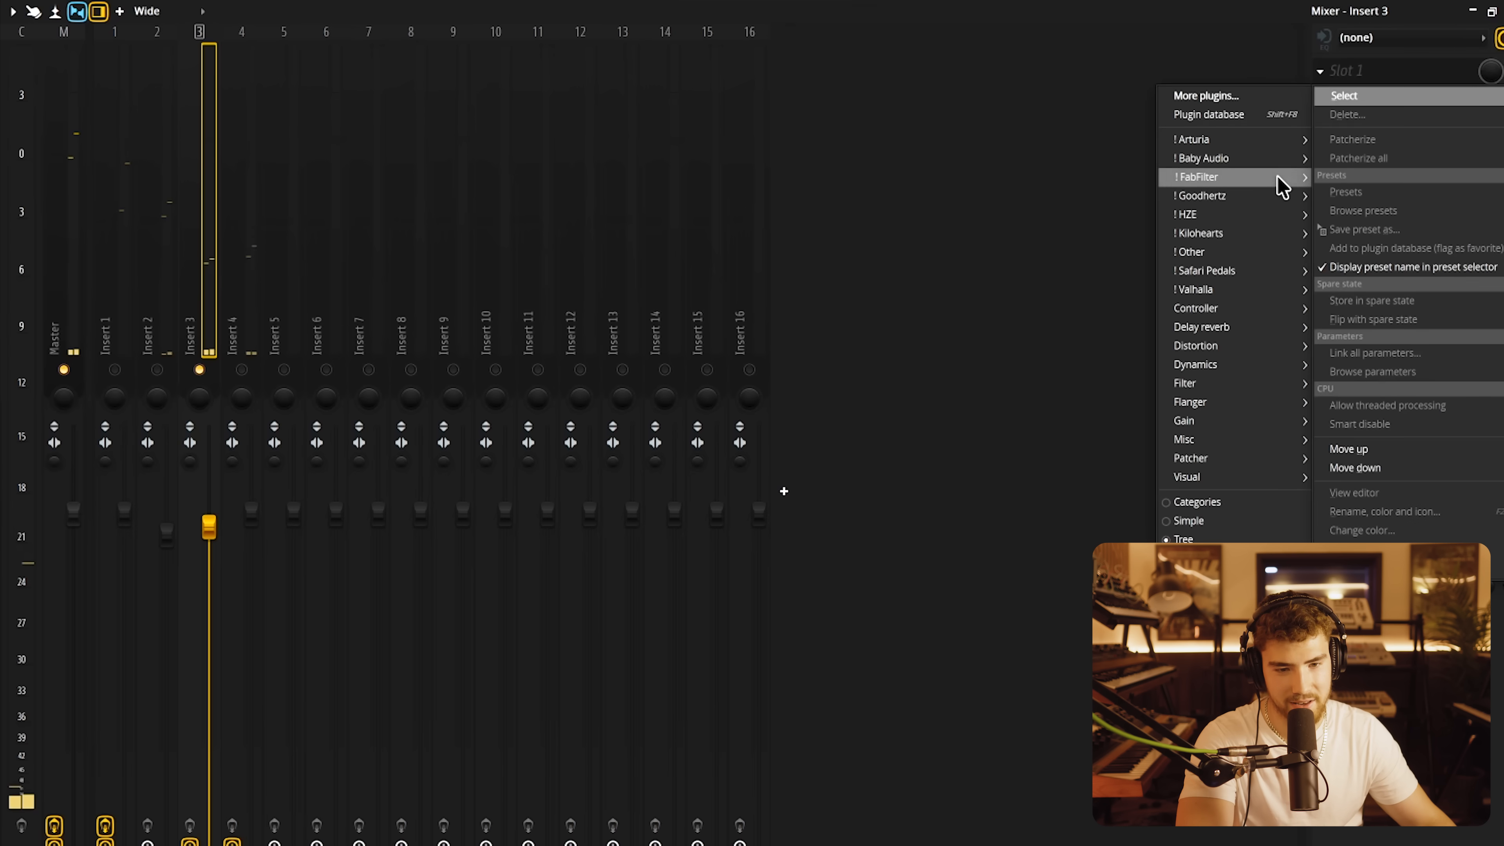
# Load TONEFLX into the first effect slot of mixer Insert 3.
pyautogui.moveTo(1235, 259)
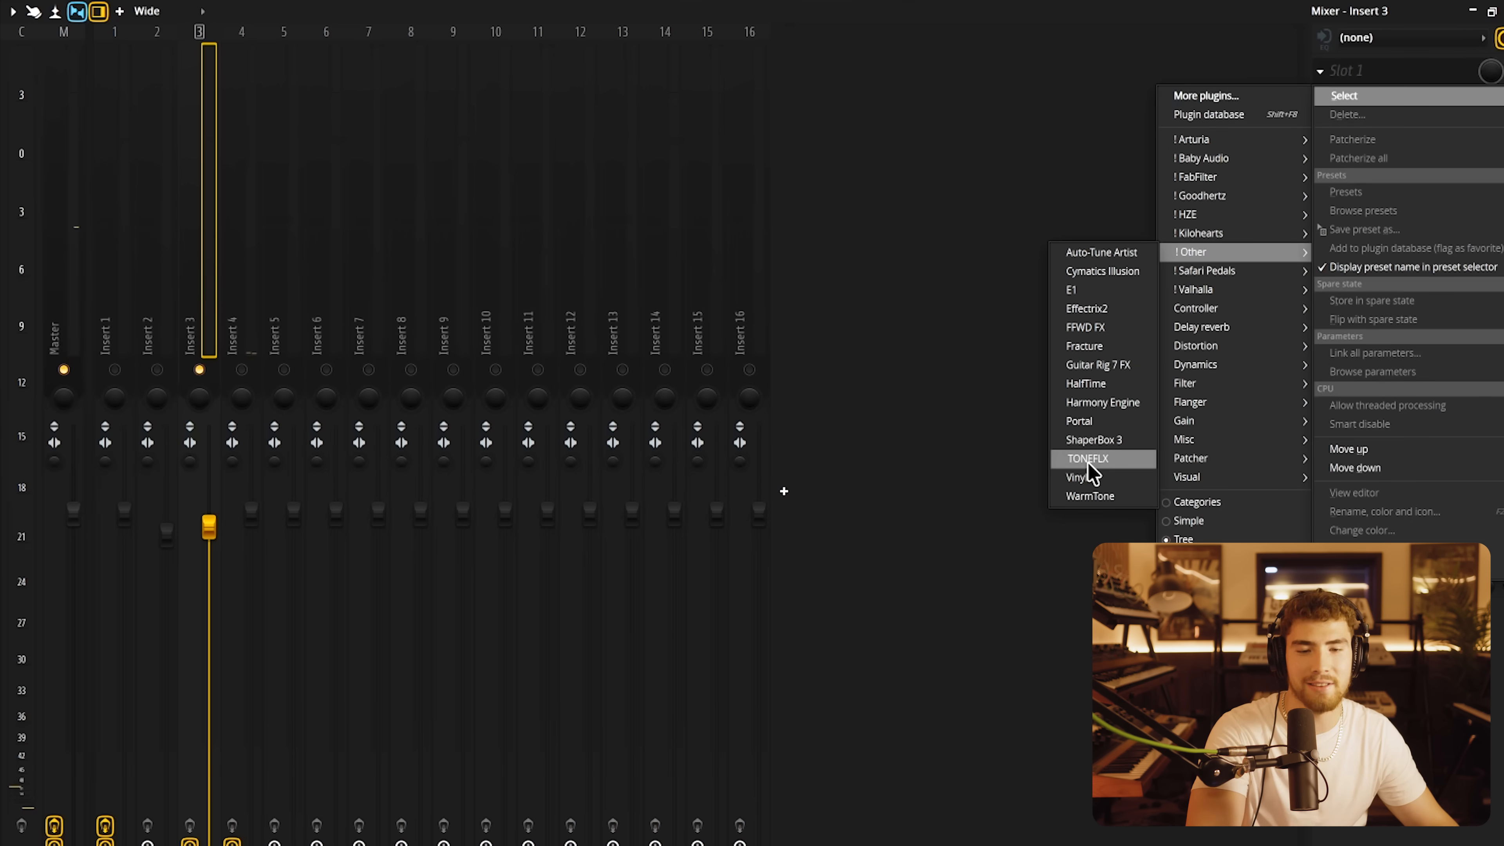
pyautogui.click(1089, 461)
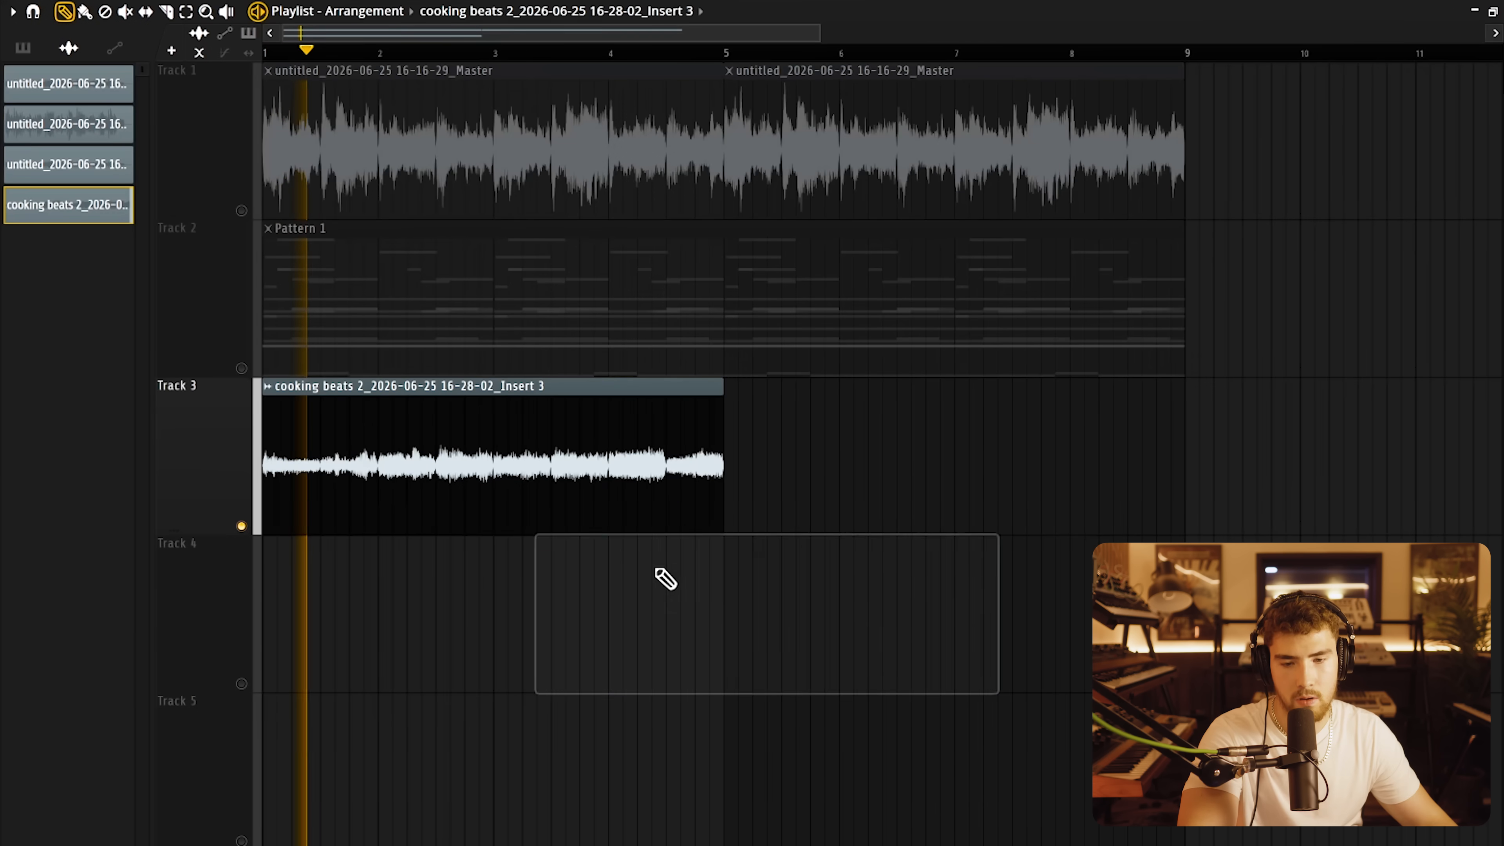
# Duplicate the recorded Insert 3 clip on Track 3 to fill bars 5 to 8, unsolo the track and play the arrangement.
pyautogui.keyDown('ctrl'); pyautogui.click(497, 497); pyautogui.keyUp('ctrl')
pyautogui.hotkey('ctrl', 'b')
pyautogui.hotkey('ctrl', 'd')
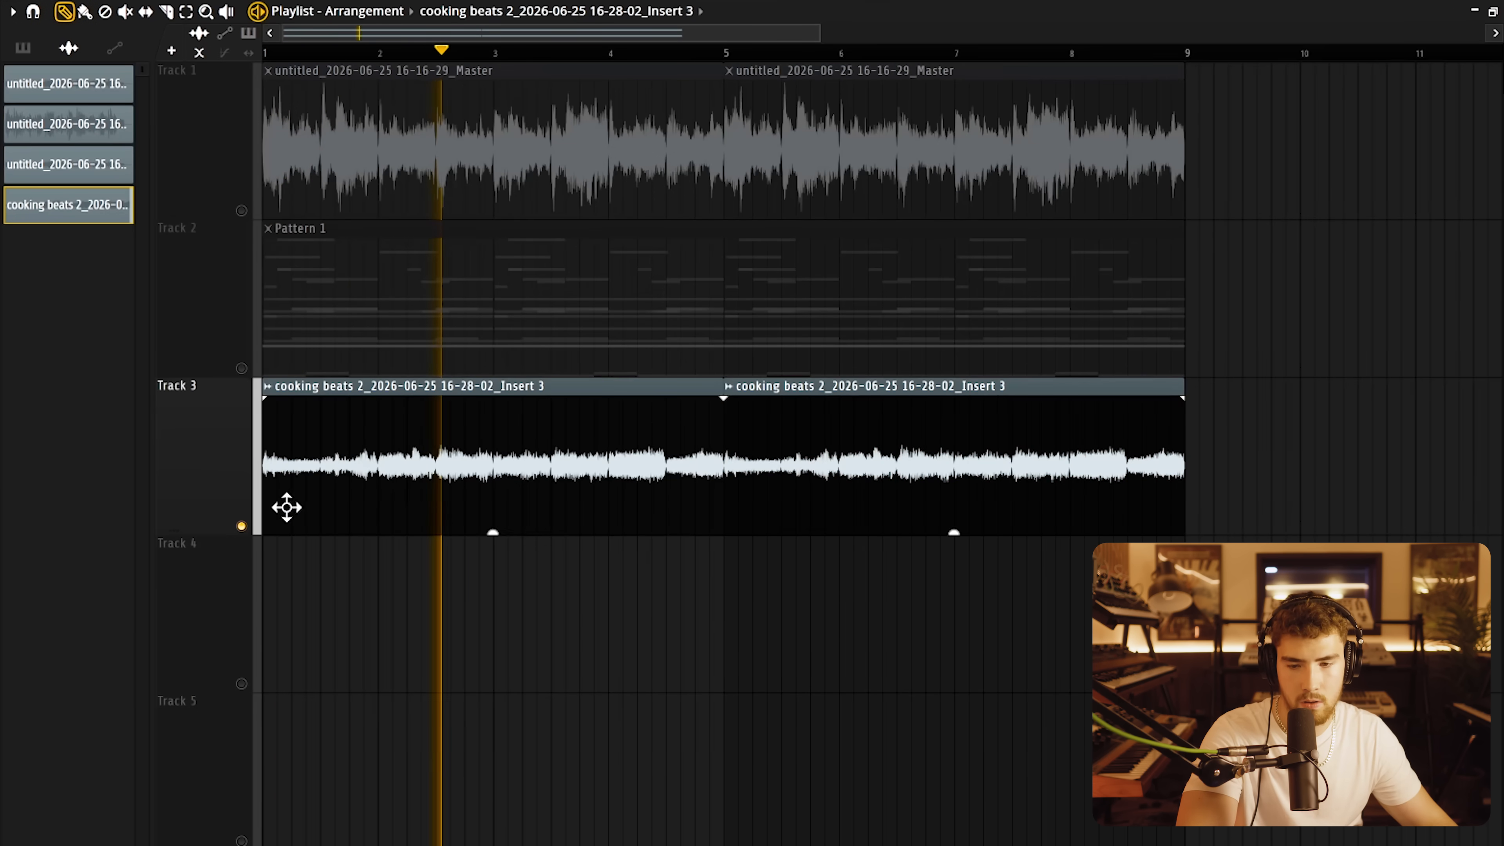
pyautogui.rightClick(241, 526)
pyautogui.press('space')
pyautogui.press('space')
pyautogui.scroll(-1, 272, 484)
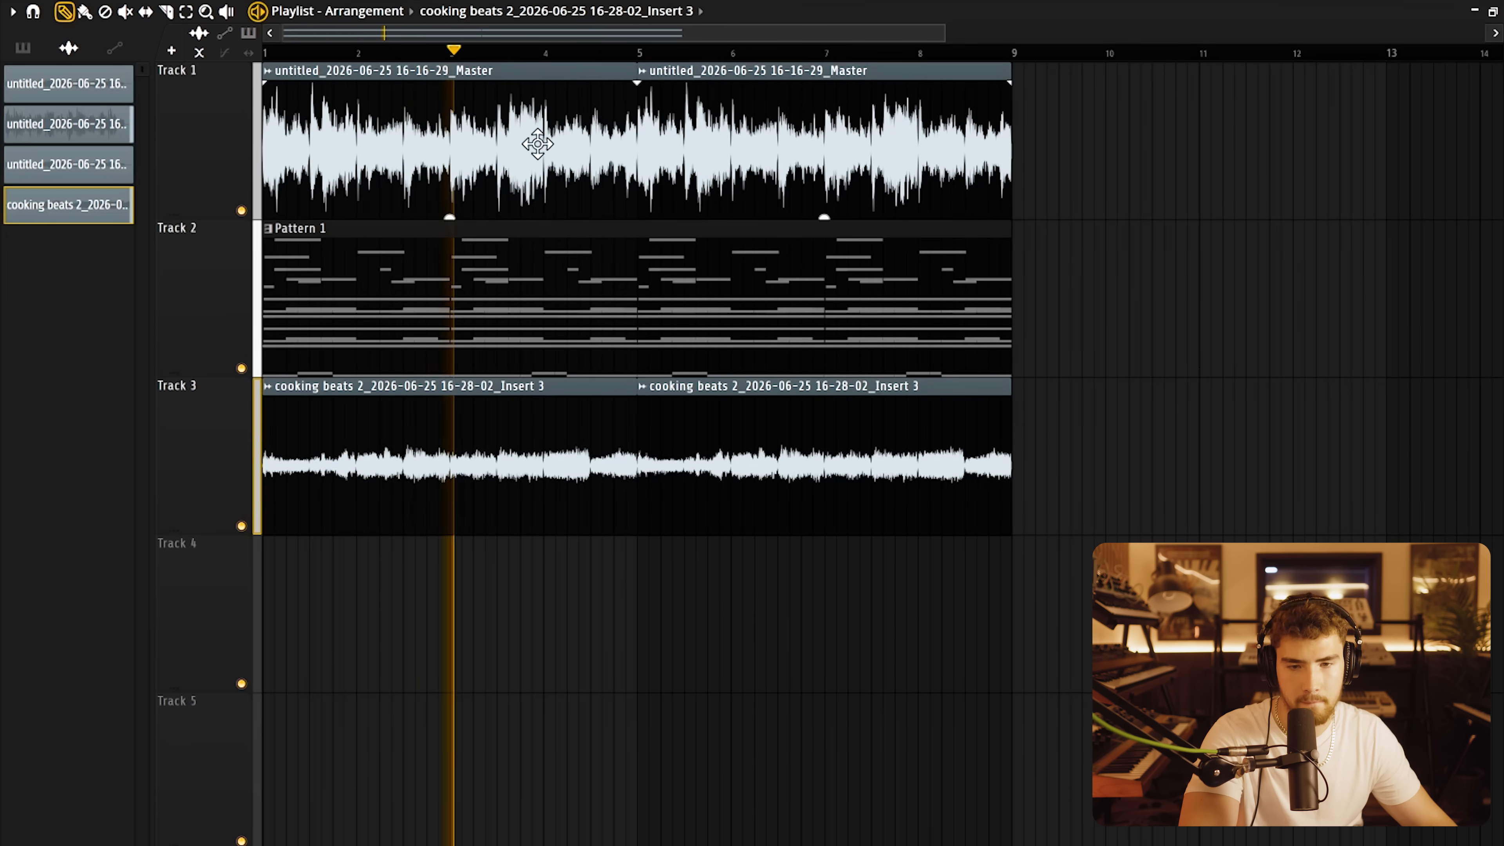
# Simplify the Opus #2 line by replacing its D#3 variations with held D3 notes and removing the extra slices.
pyautogui.press('F9')
pyautogui.click(1351, 231)
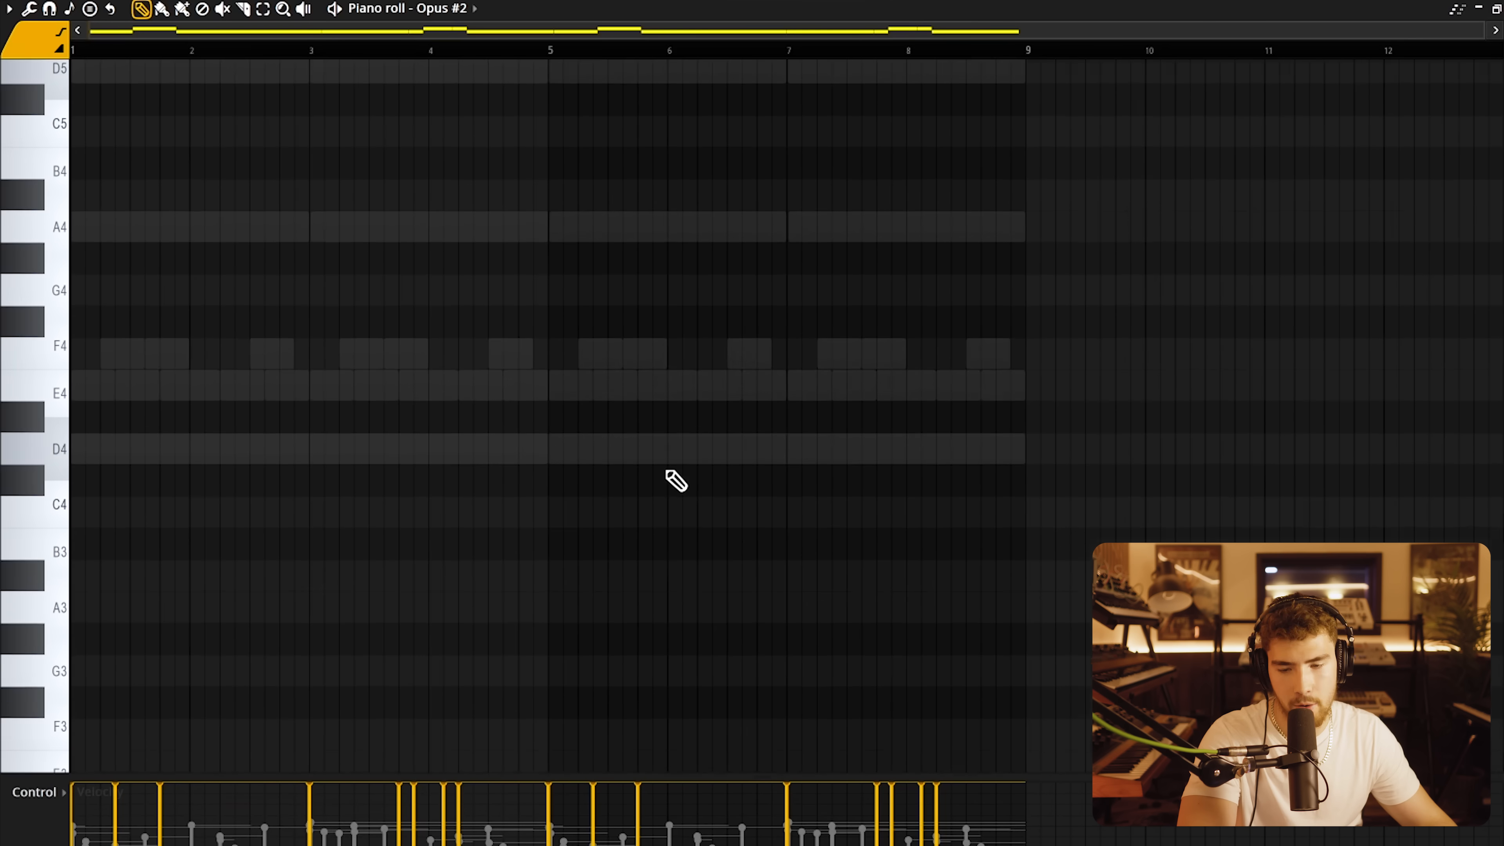
pyautogui.scroll(-5, 497, 487)
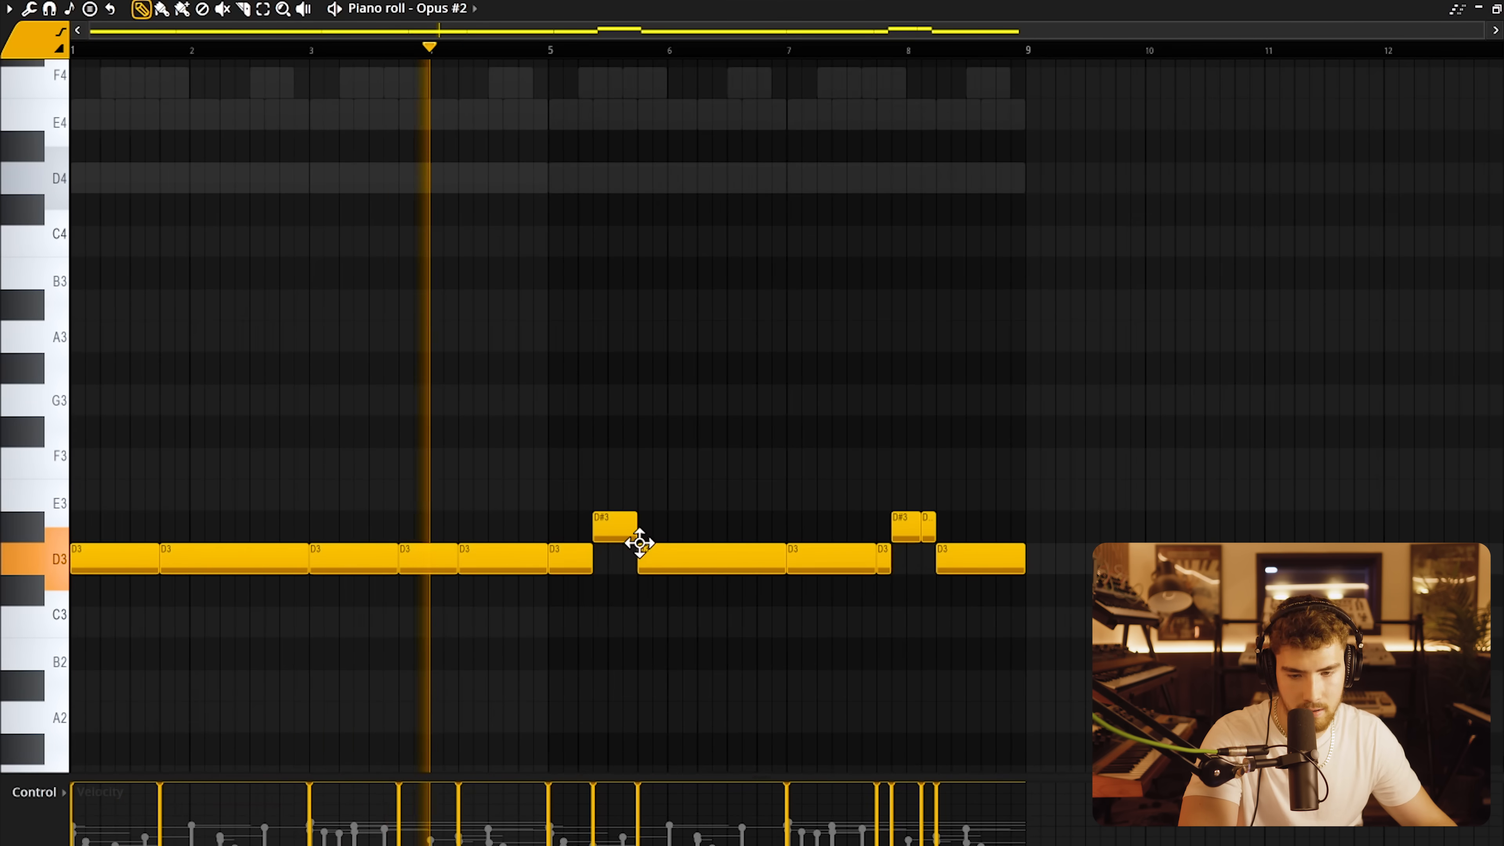
pyautogui.rightClick(468, 560)
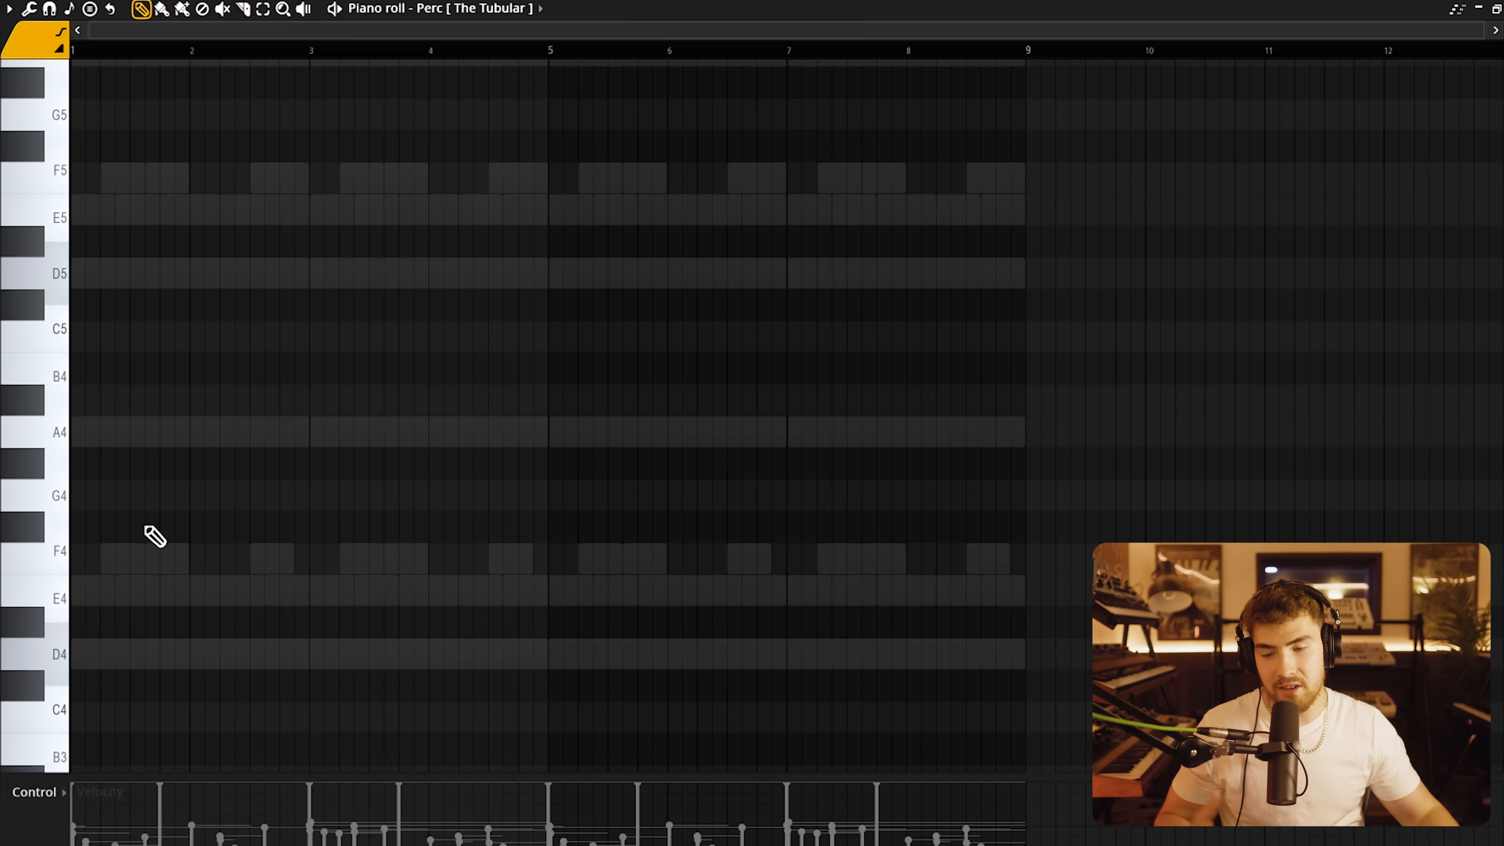
# Place D5 notes at bars 1 and 5 in the Perc [ The Tubular ] piano roll and lengthen both to about four bars.
pyautogui.scroll(2, 151, 530)
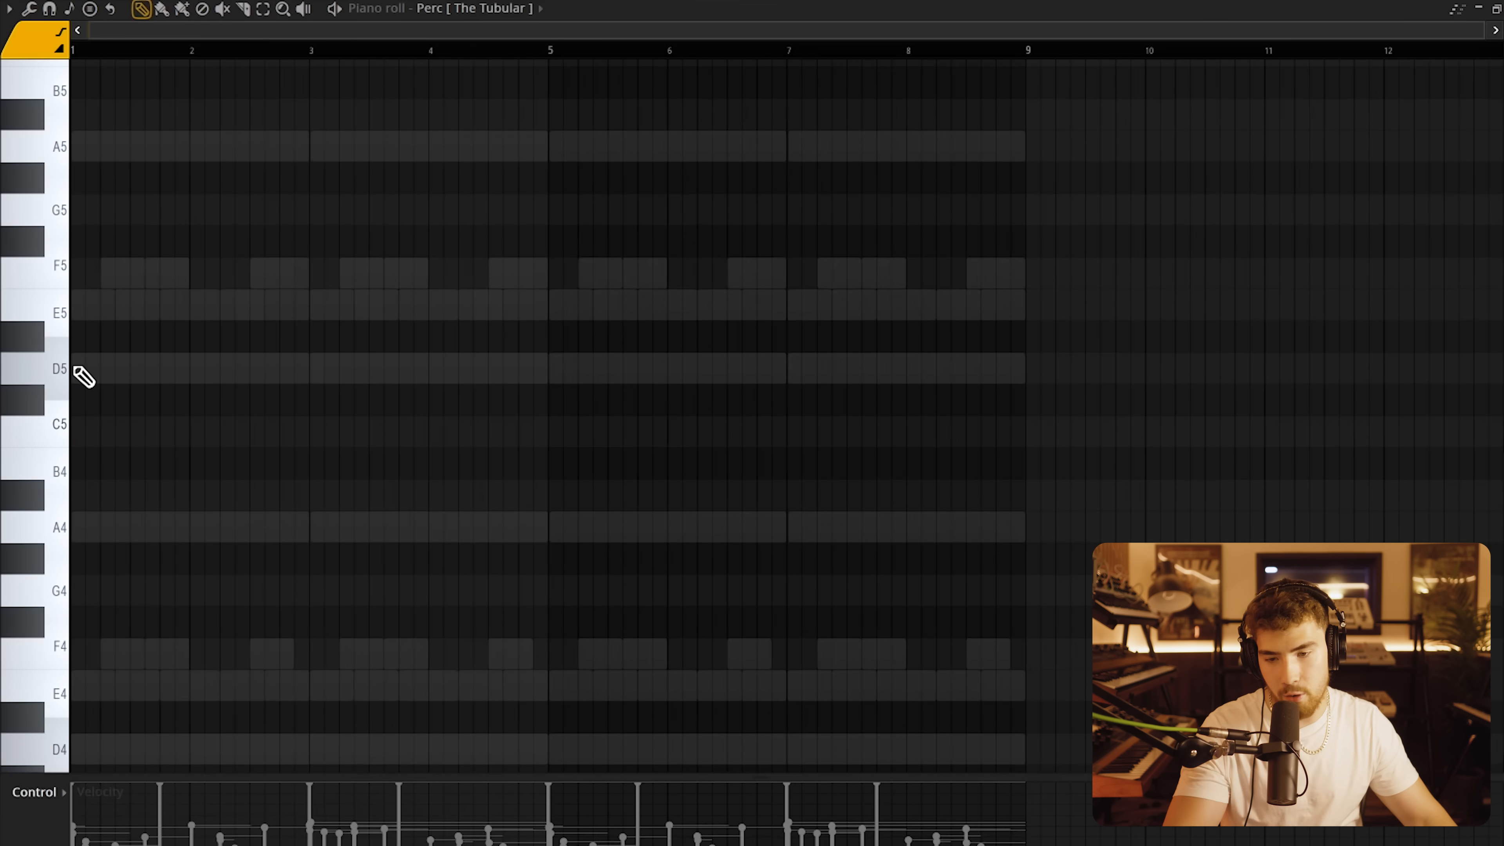
pyautogui.click(94, 377)
pyautogui.press('space')
pyautogui.click(544, 400)
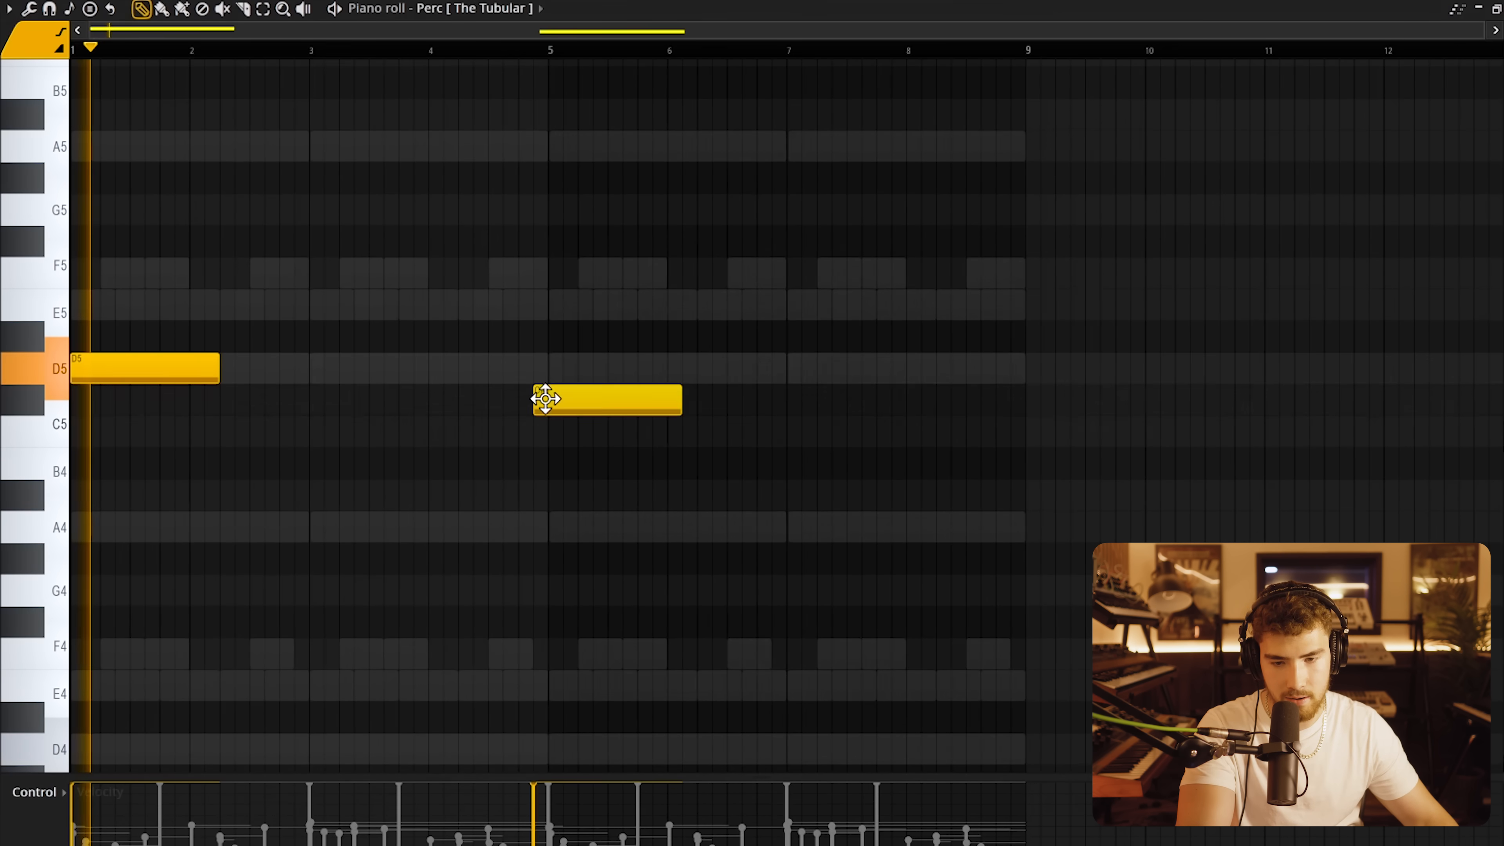
pyautogui.rightClick(551, 402)
pyautogui.click(560, 428)
pyautogui.rightClick(594, 419)
pyautogui.click(551, 369)
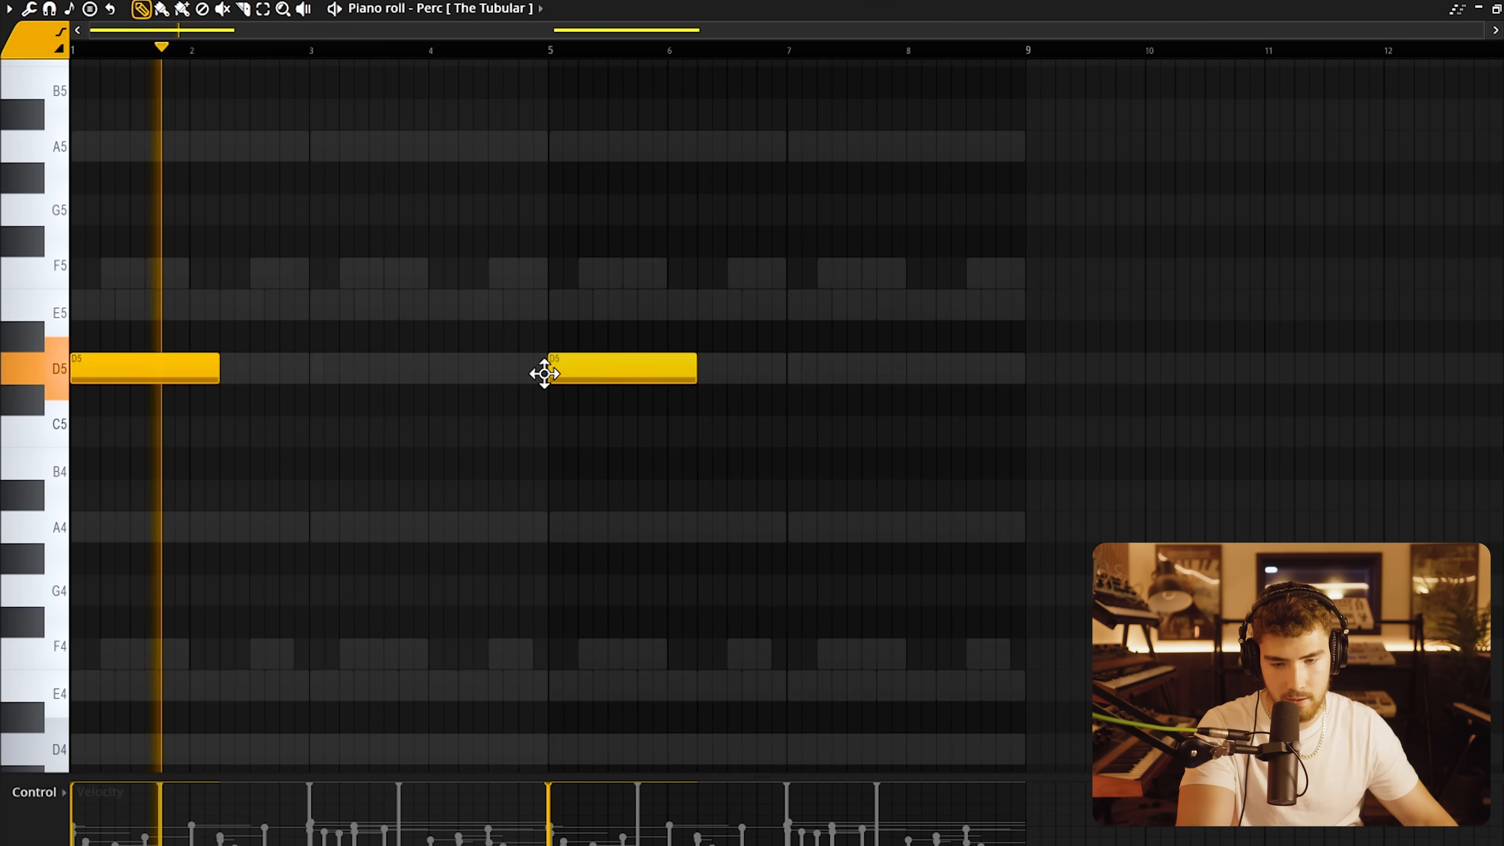
pyautogui.moveTo(215, 363); pyautogui.dragTo(535, 384)
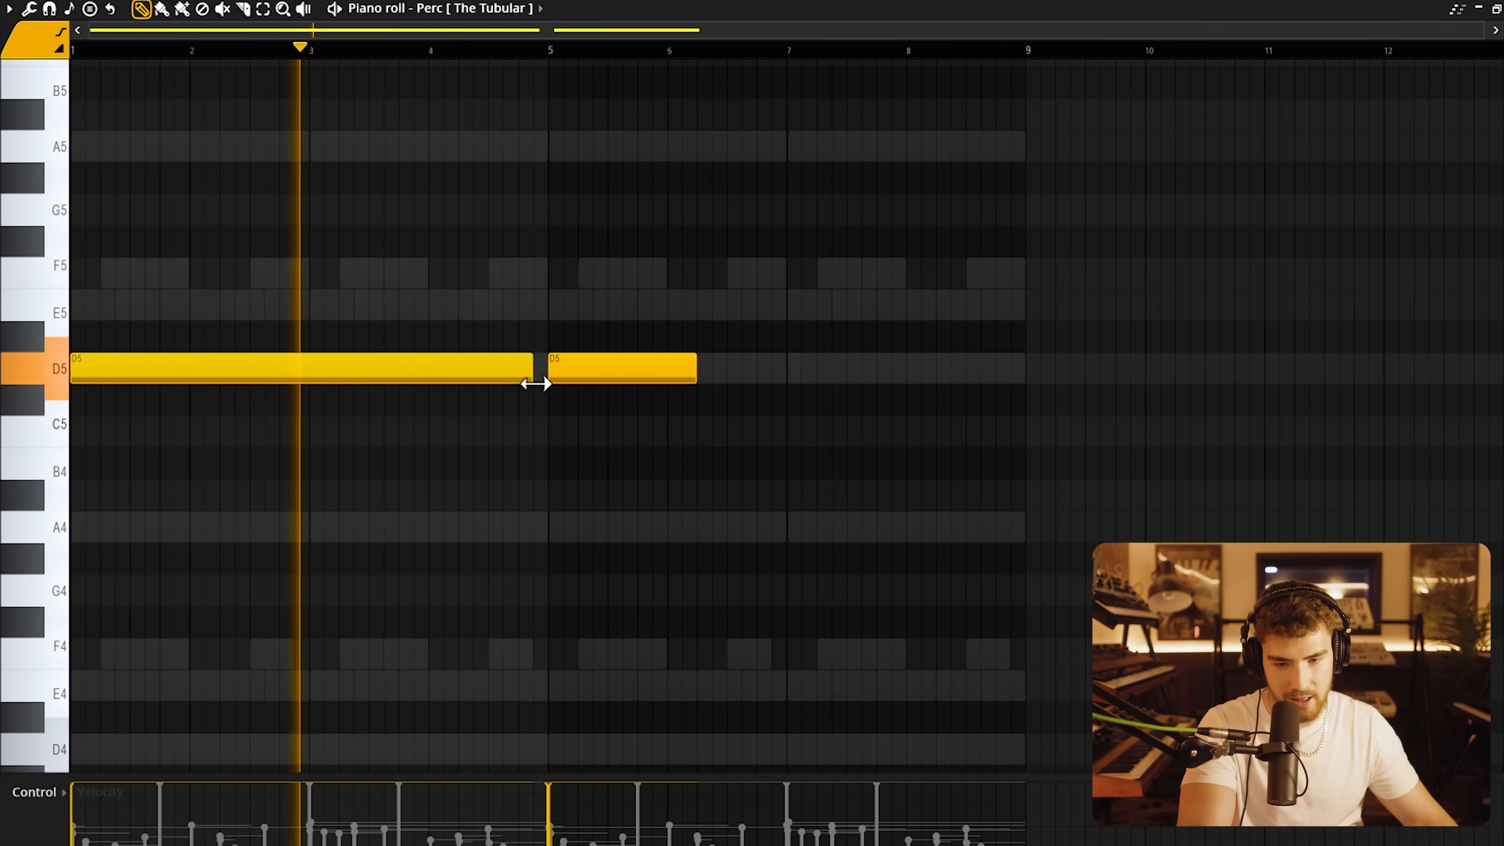
pyautogui.moveTo(695, 374); pyautogui.dragTo(1081, 381)
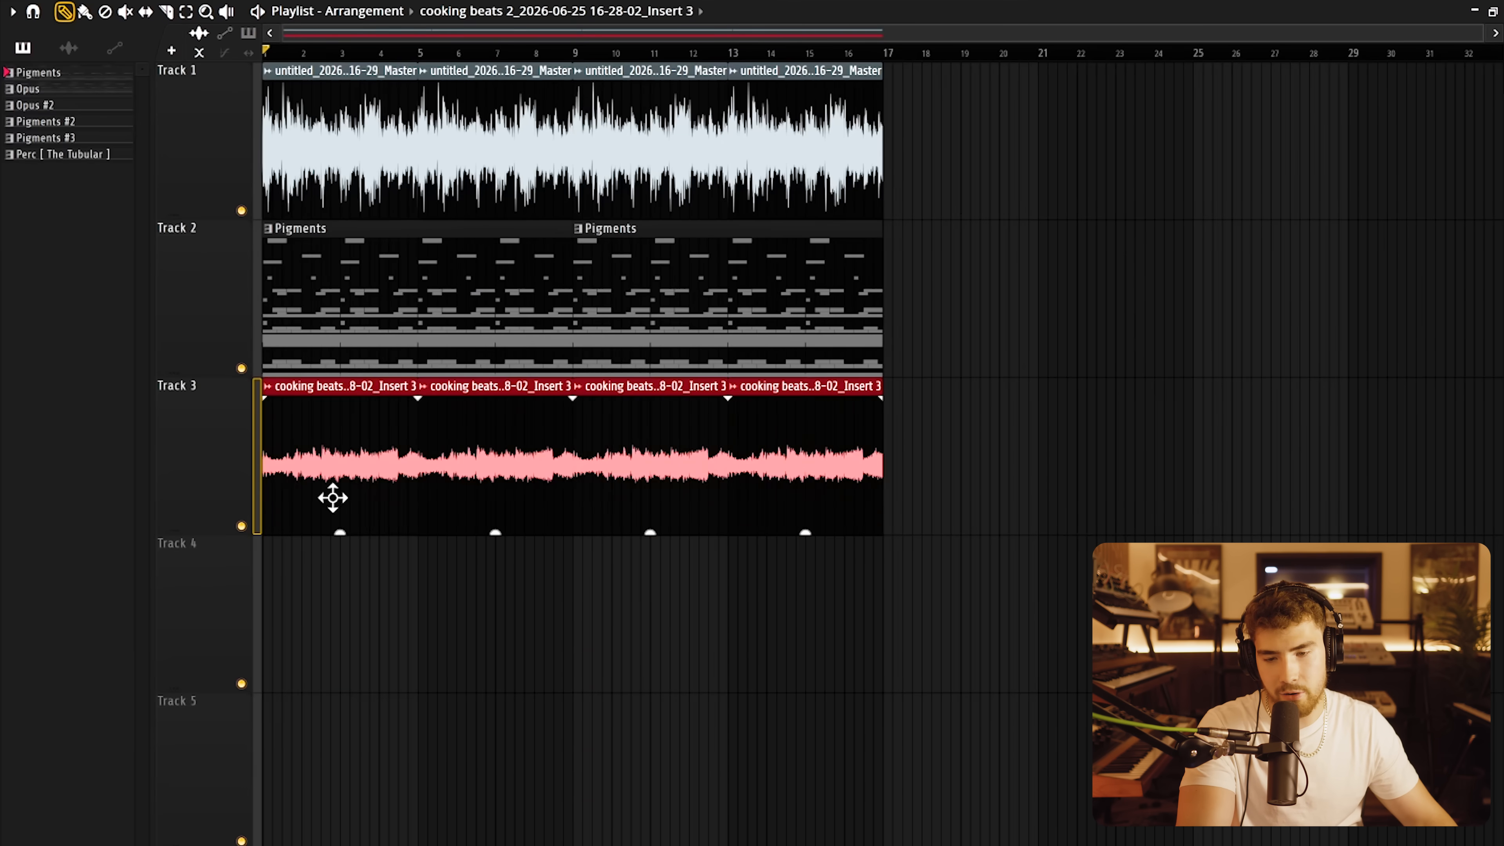
# Move the Insert 3 audio clips from Track 3 to Track 5 and delete the Pigments clips from Track 2.
pyautogui.moveTo(332, 497); pyautogui.dragTo(259, 817)
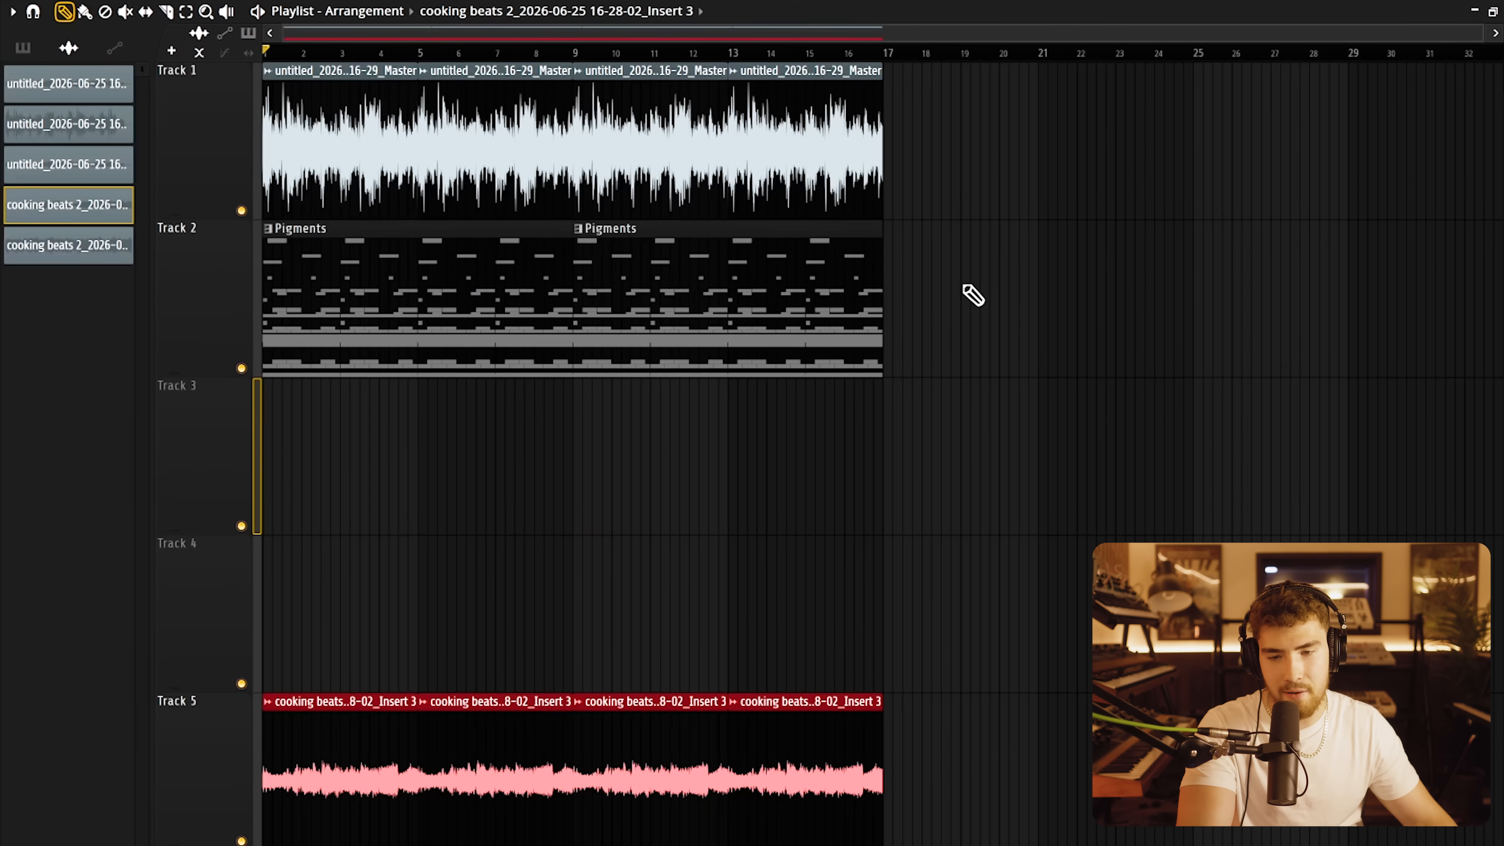
pyautogui.moveTo(965, 287); pyautogui.dragTo(521, 320)
pyautogui.press('Delete')
# Select all six patterns from Pigments to Perc [ The Tubular ] and place them on Tracks 2 to 7 starting at bar 17.
pyautogui.click(80, 83)
pyautogui.click(23, 48)
pyautogui.click(58, 74)
pyautogui.keyDown('shift'); pyautogui.click(67, 155); pyautogui.keyUp('shift')
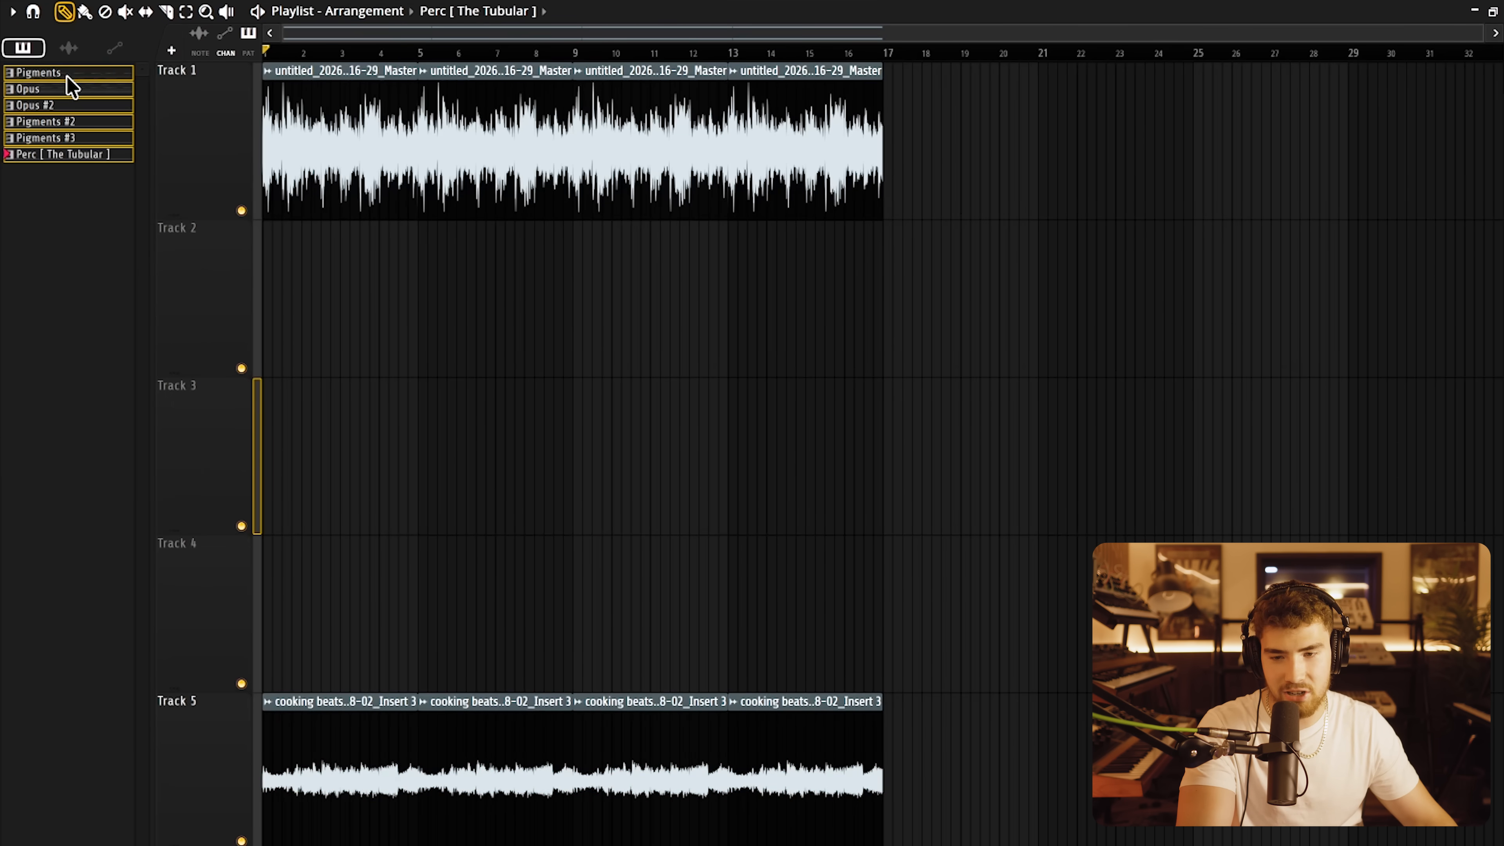
pyautogui.moveTo(67, 77); pyautogui.dragTo(879, 288)
pyautogui.scroll(-2, 847, 195)
# Audition the separated tracks in solo from bar 17 and delete the Pigments #2 clip from Track 5.
pyautogui.click(762, 54)
pyautogui.scroll(-2, 751, 159)
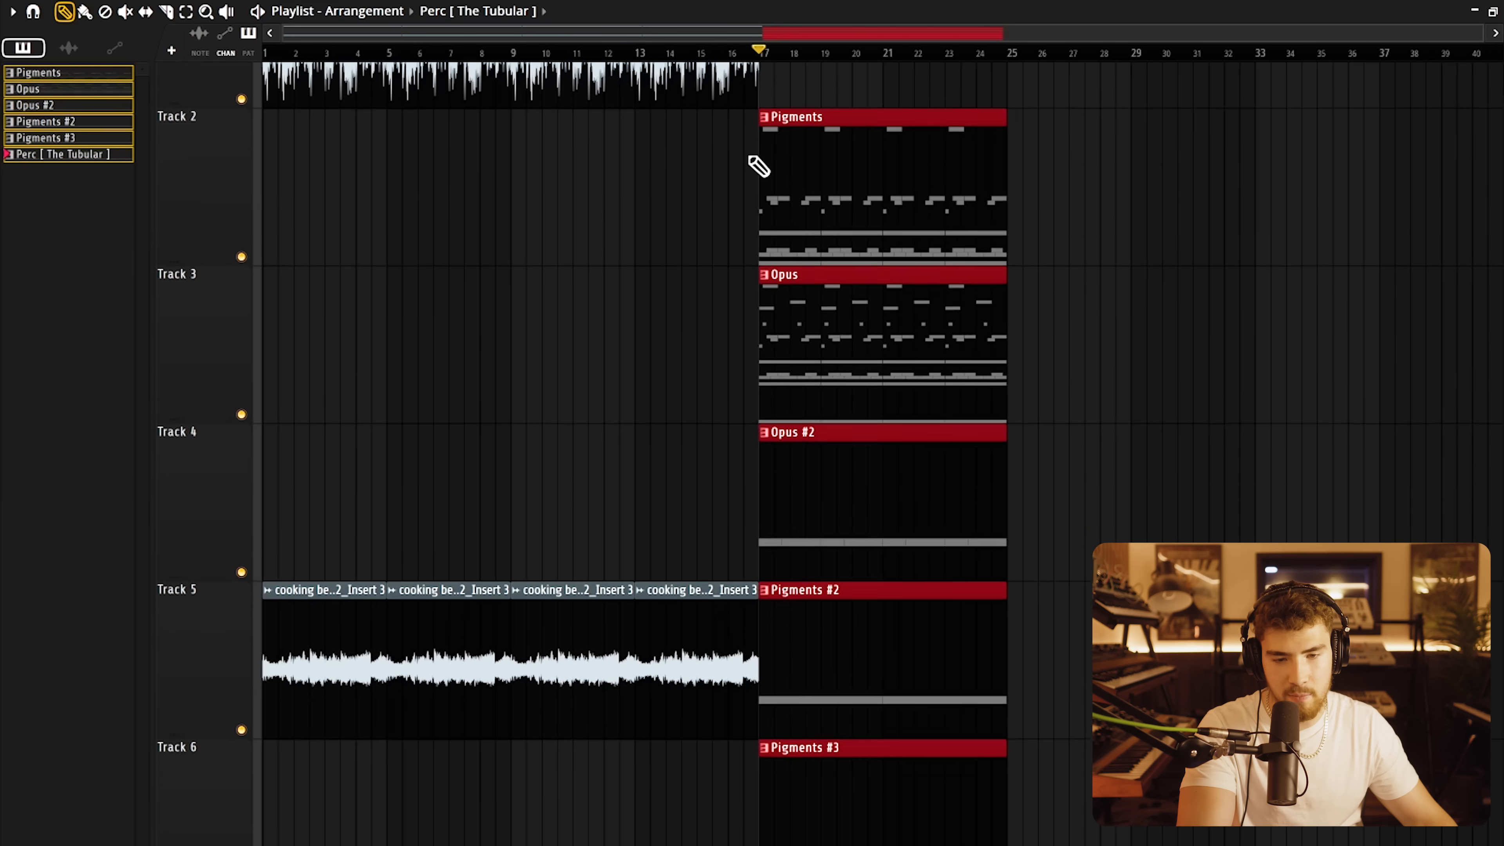
pyautogui.rightClick(240, 212)
pyautogui.press('space')
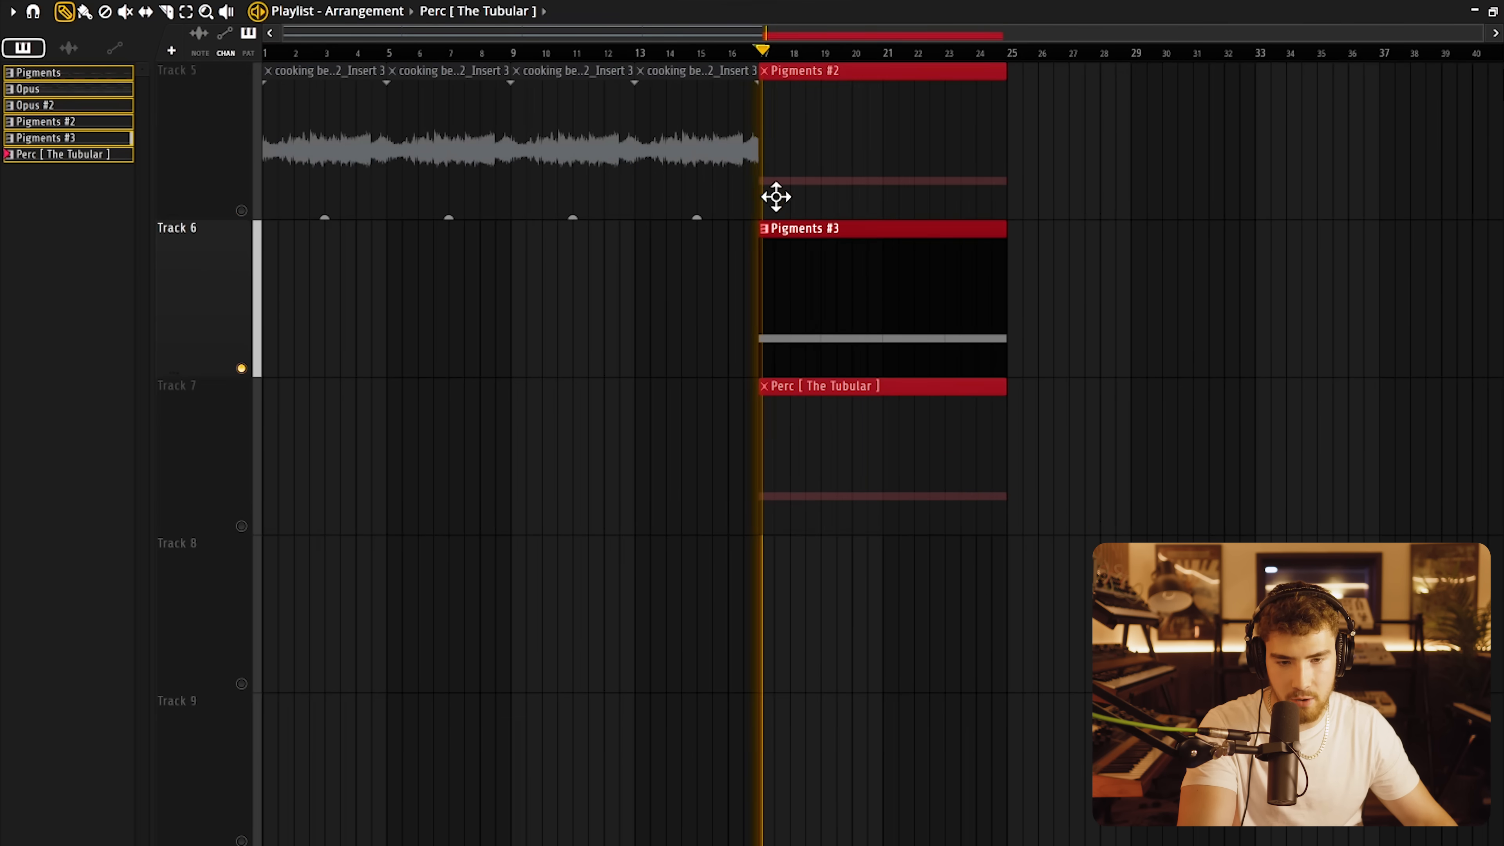
pyautogui.rightClick(776, 198)
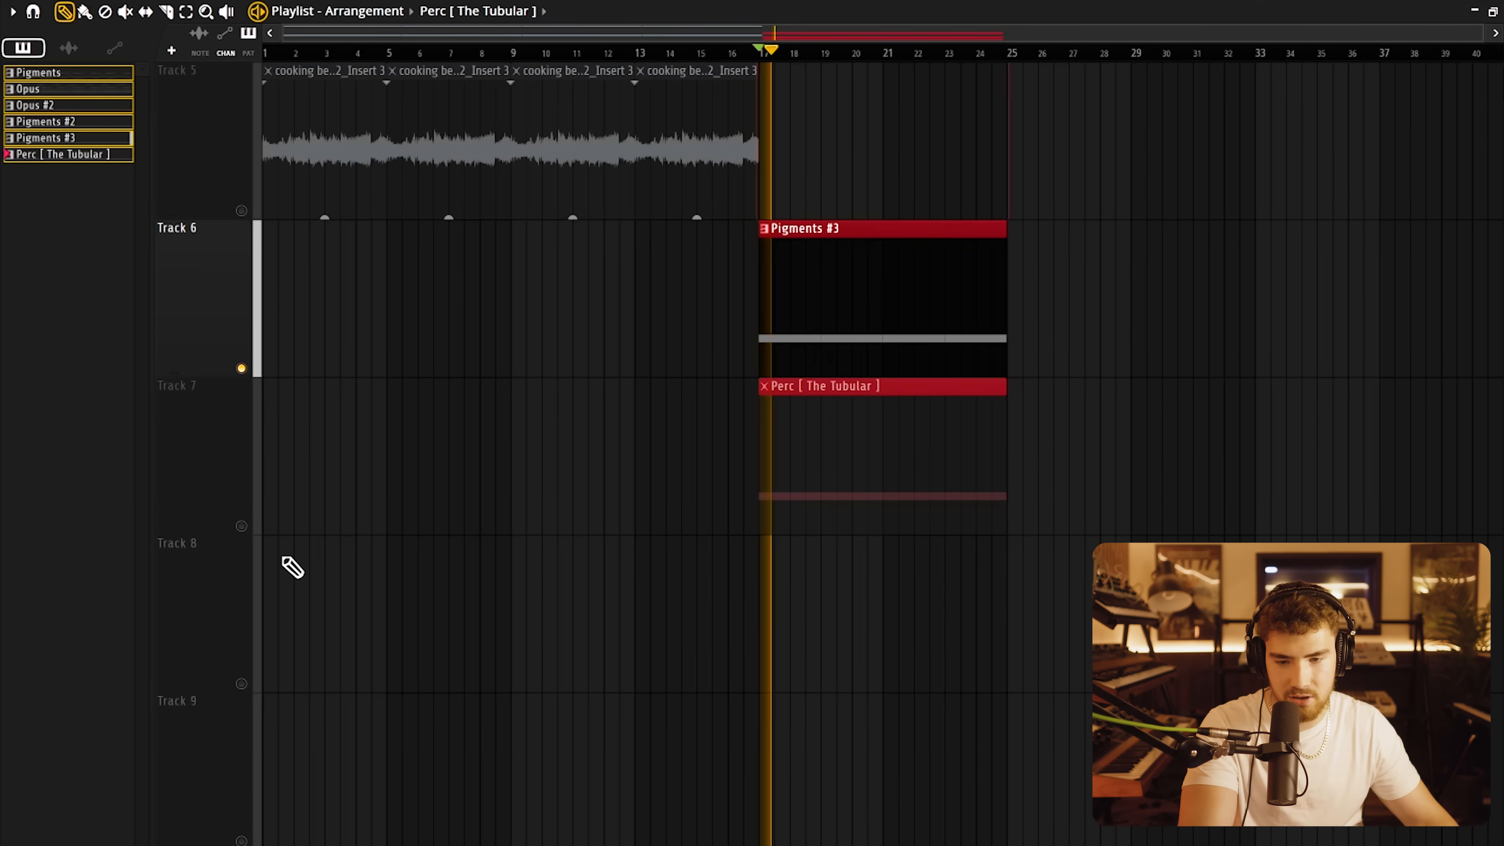
pyautogui.rightClick(241, 526)
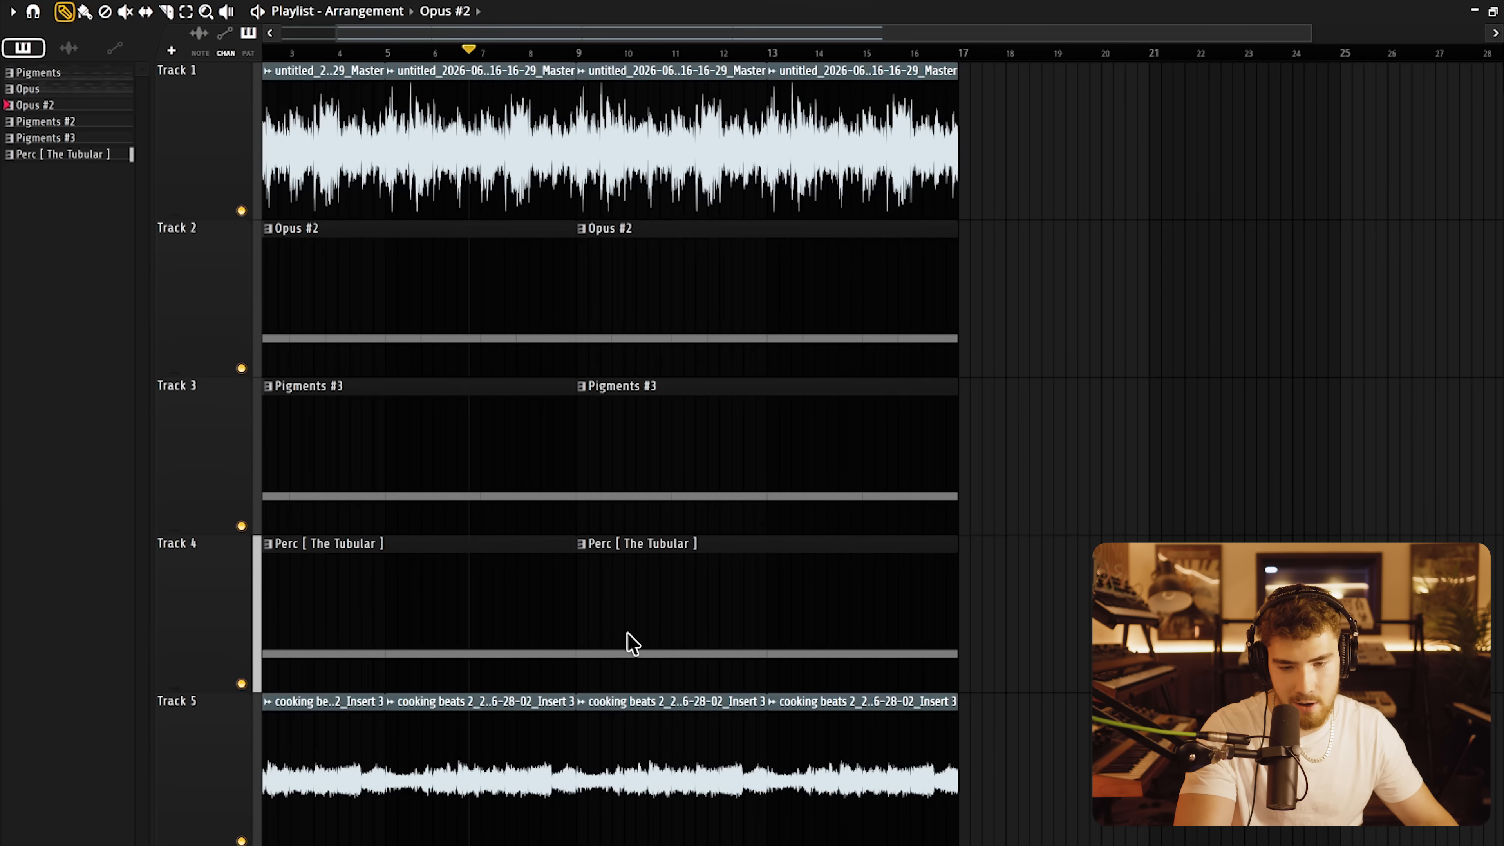
# Play the arrangement and delete the Insert 3 audio and Perc [ The Tubular ] clips from bar 9 onward.
pyautogui.scroll(2, 615, 735)
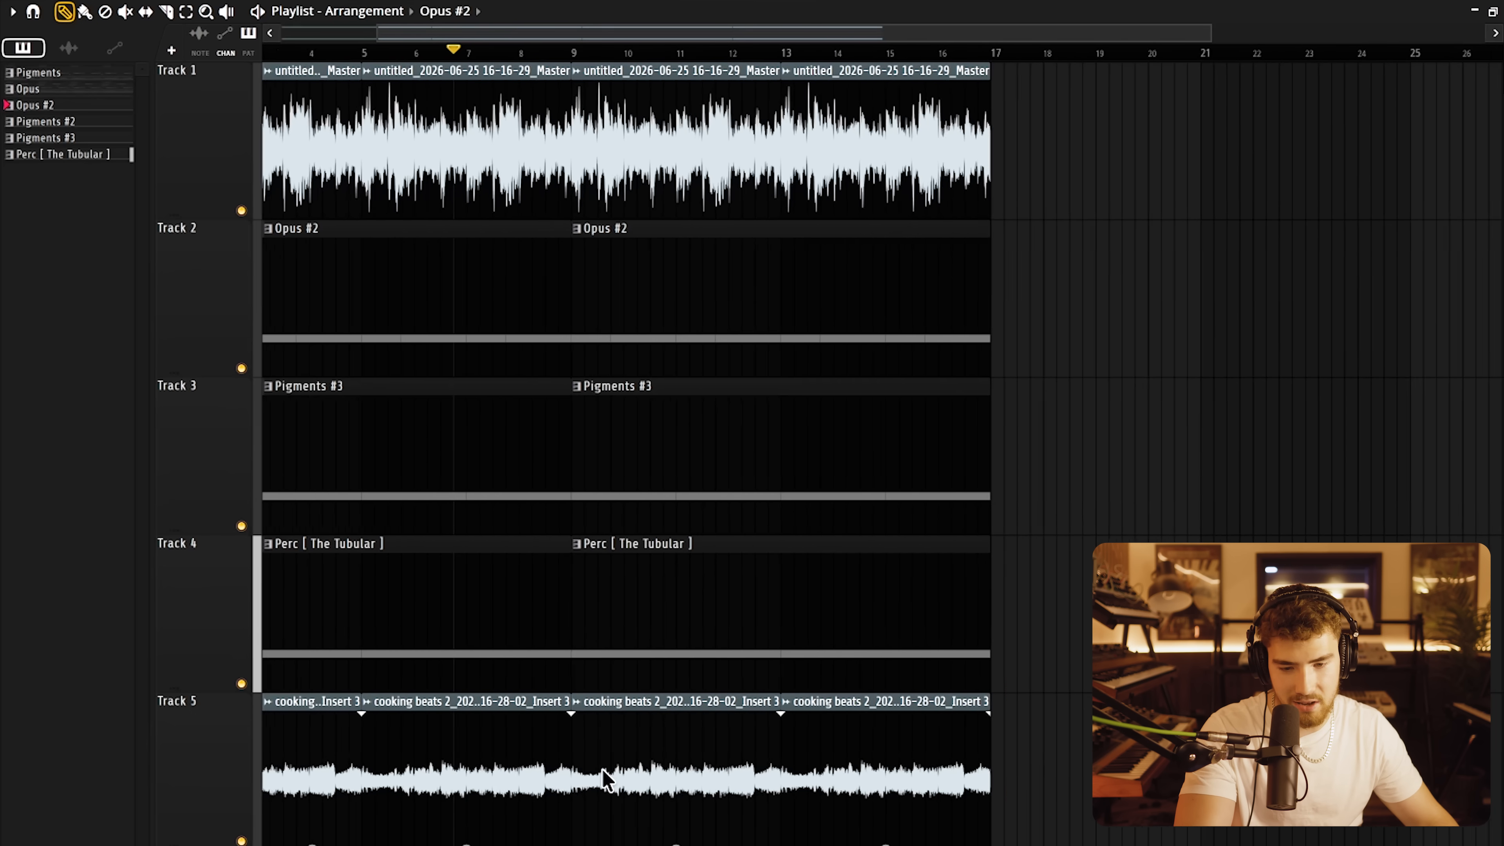
pyautogui.press('space')
pyautogui.rightClick(669, 776)
pyautogui.rightClick(859, 776)
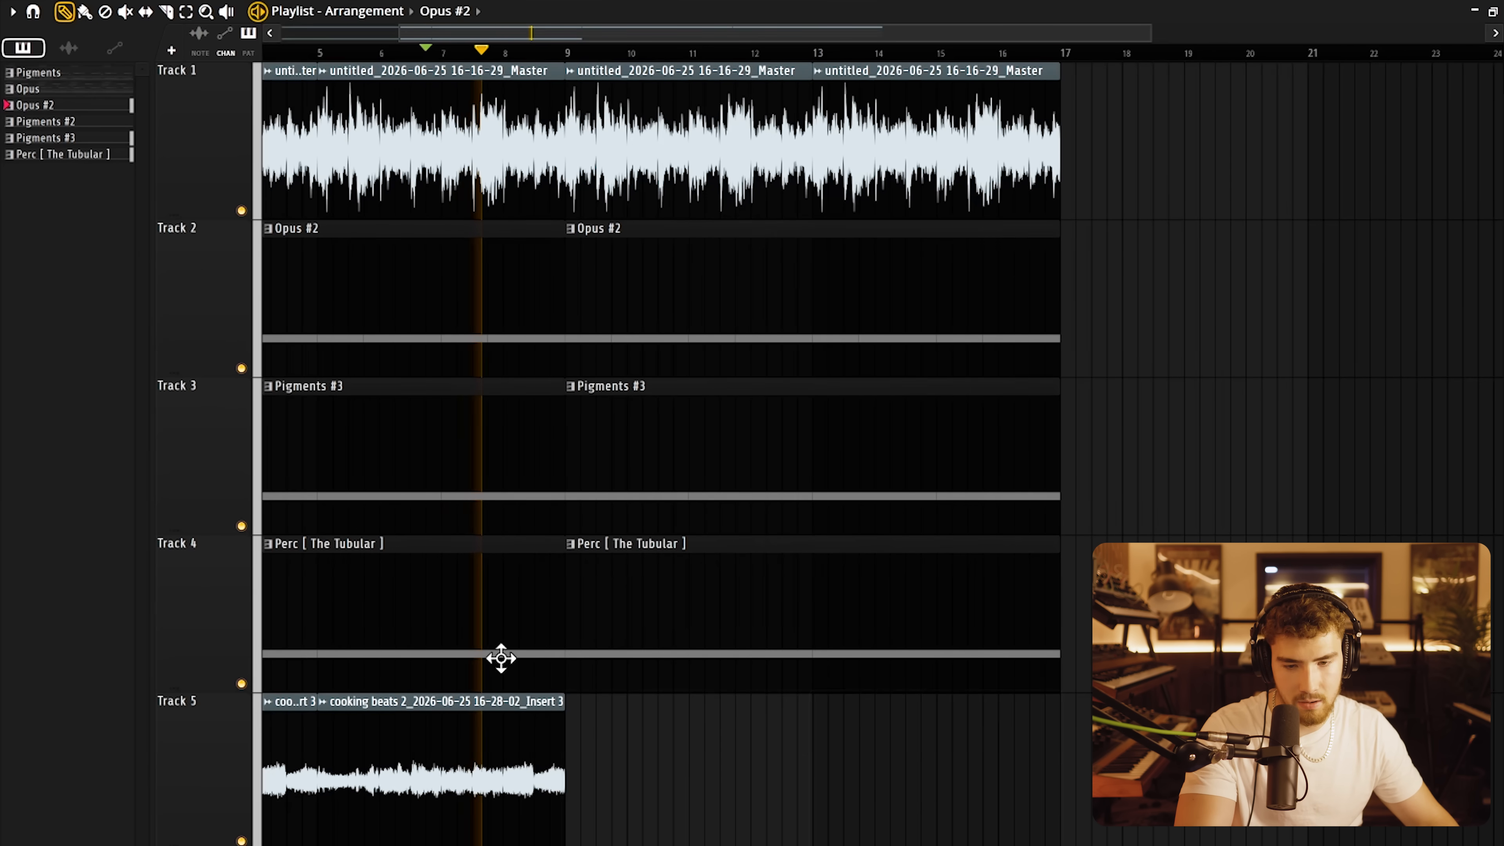
pyautogui.rightClick(701, 655)
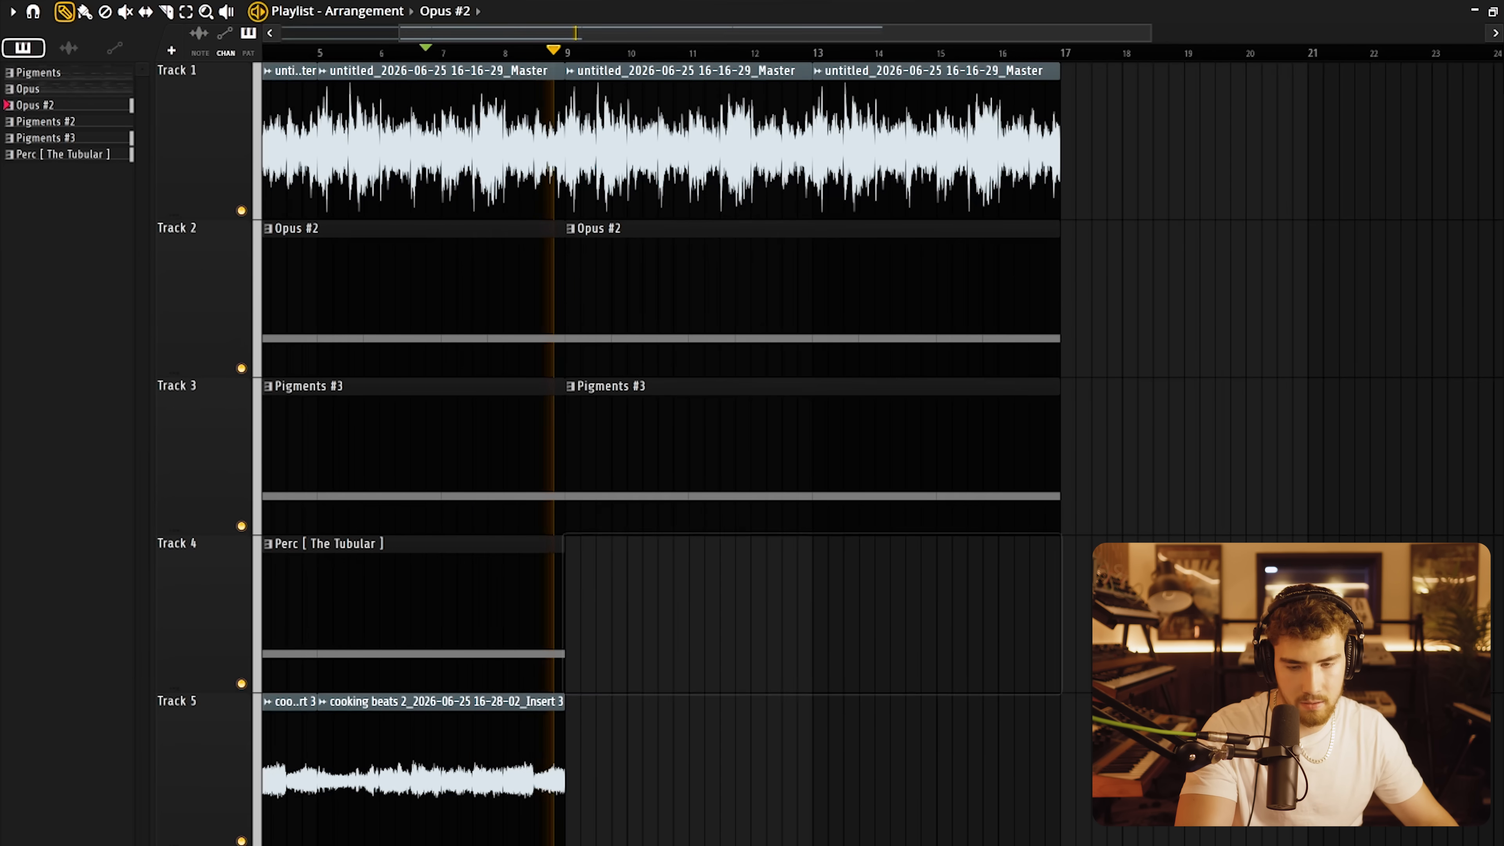
# Add Opus #2 and Pigments #3 clips at bar 17 and copy a Track 1 audio clip to bar 17.
pyautogui.scroll(-1, 816, 504)
pyautogui.click(832, 501)
pyautogui.scroll(-1, 912, 534)
pyautogui.moveTo(983, 595); pyautogui.dragTo(694, 172)
pyautogui.moveTo(692, 166); pyautogui.dragTo(672, 166)
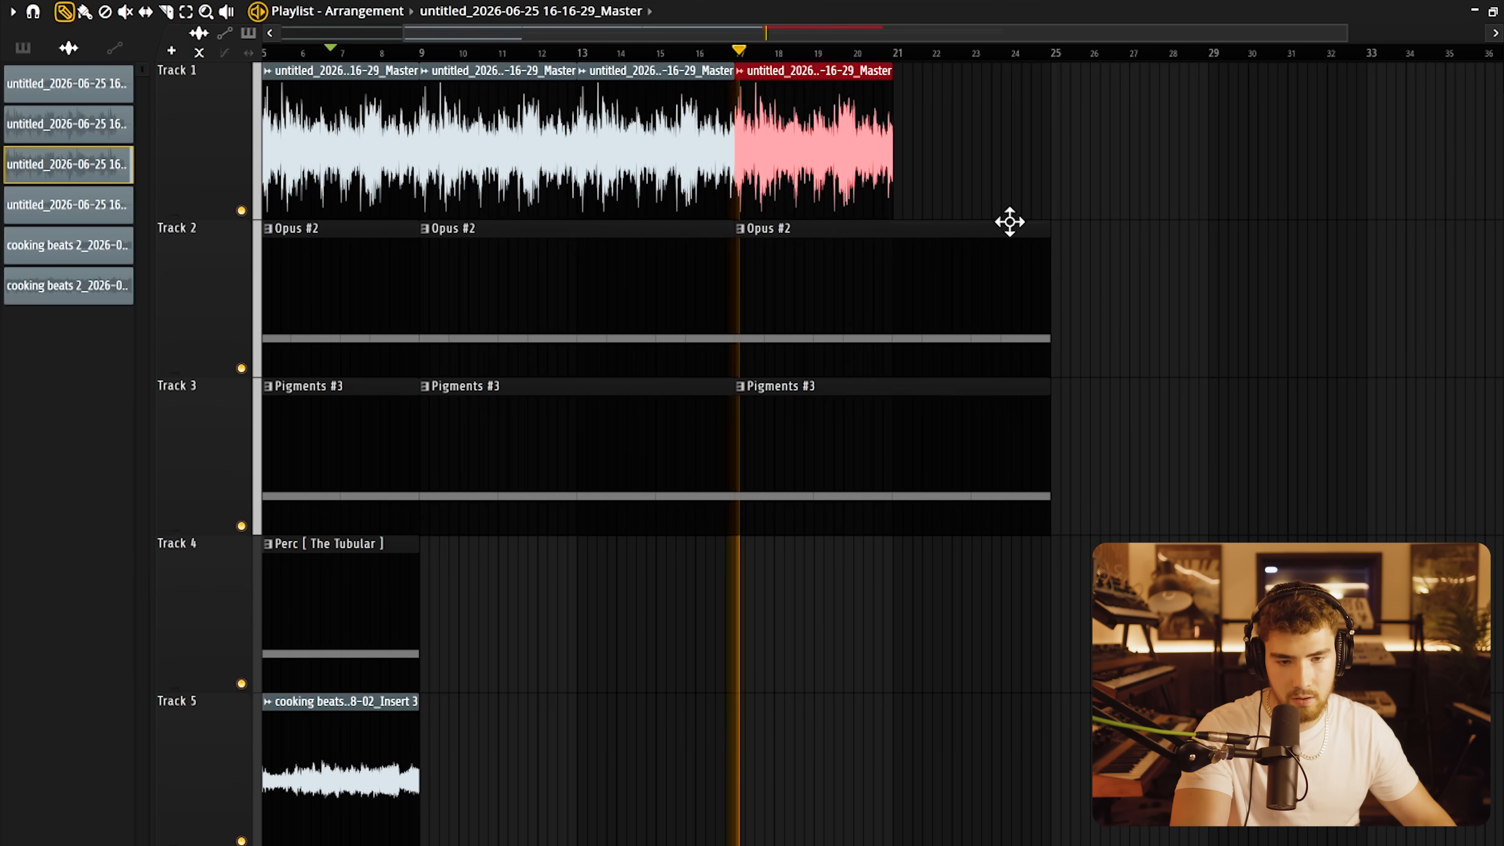
# Add a second audio clip on Track 1 at bar 21 and set the time selection to bars 17 to 25.
pyautogui.click(970, 193)
pyautogui.rightClick(1049, 576)
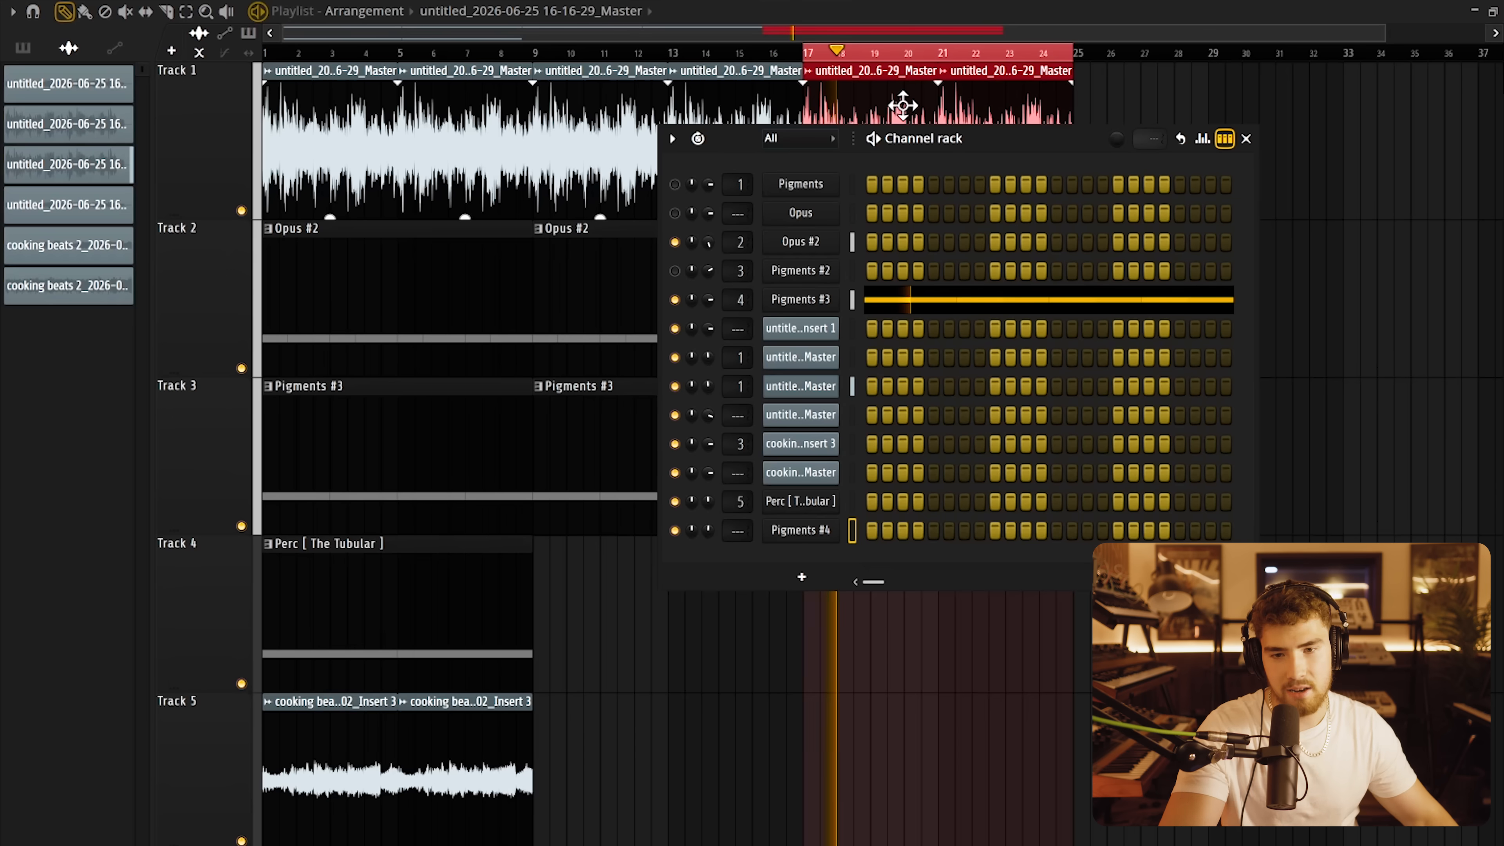
# In the Opus pattern, delete the Opus channel's A6, F6 and E6 melody notes from bar 5 to bar 9.
pyautogui.press('KP_Subtract')
pyautogui.press('KP_Subtract')
pyautogui.press('KP_Subtract')
pyautogui.press('KP_Subtract')
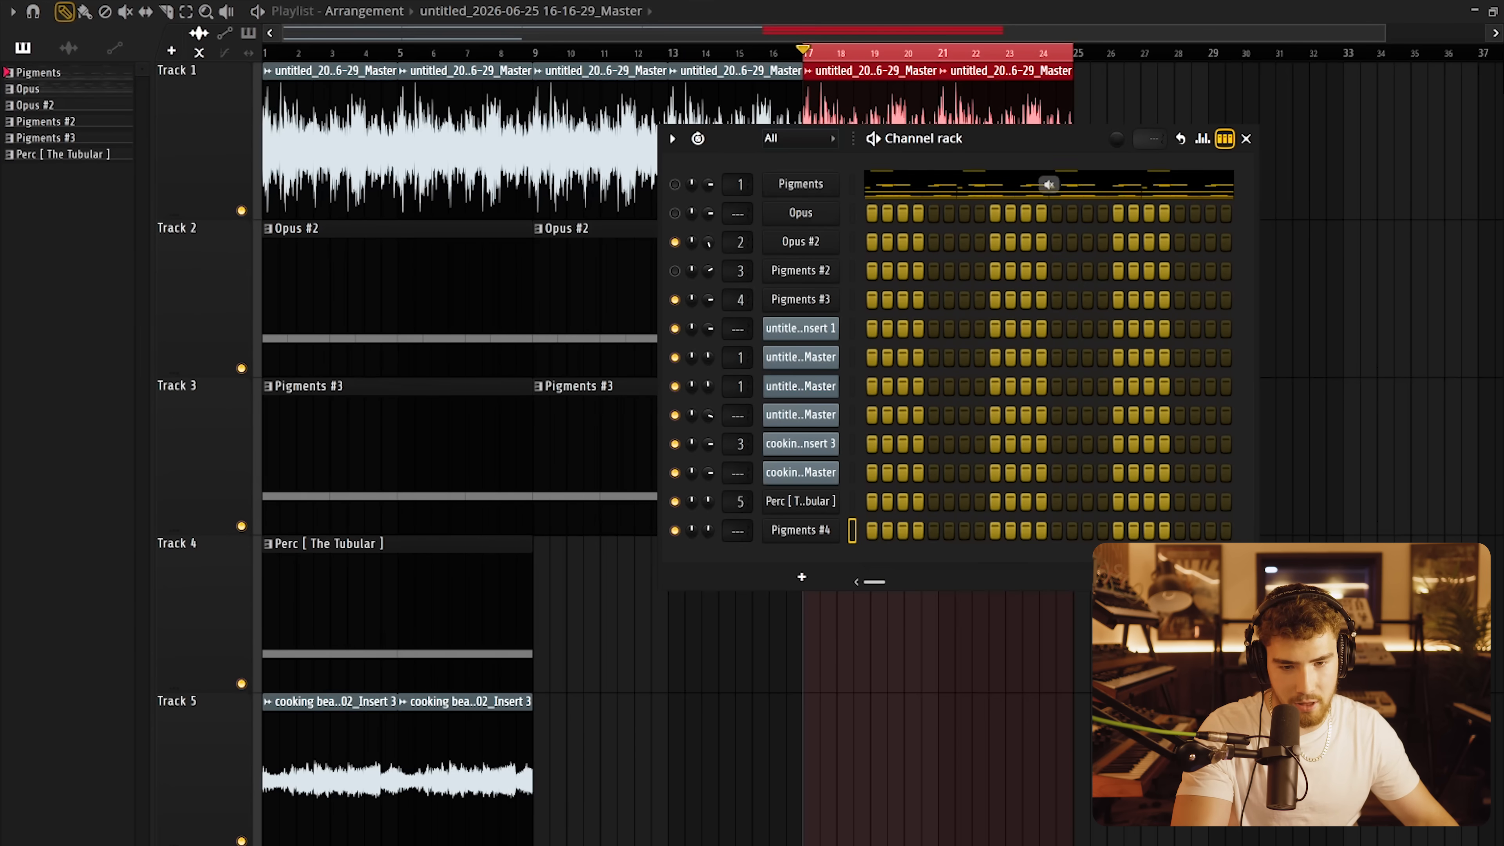
pyautogui.press('KP_Add')
pyautogui.press('F6')
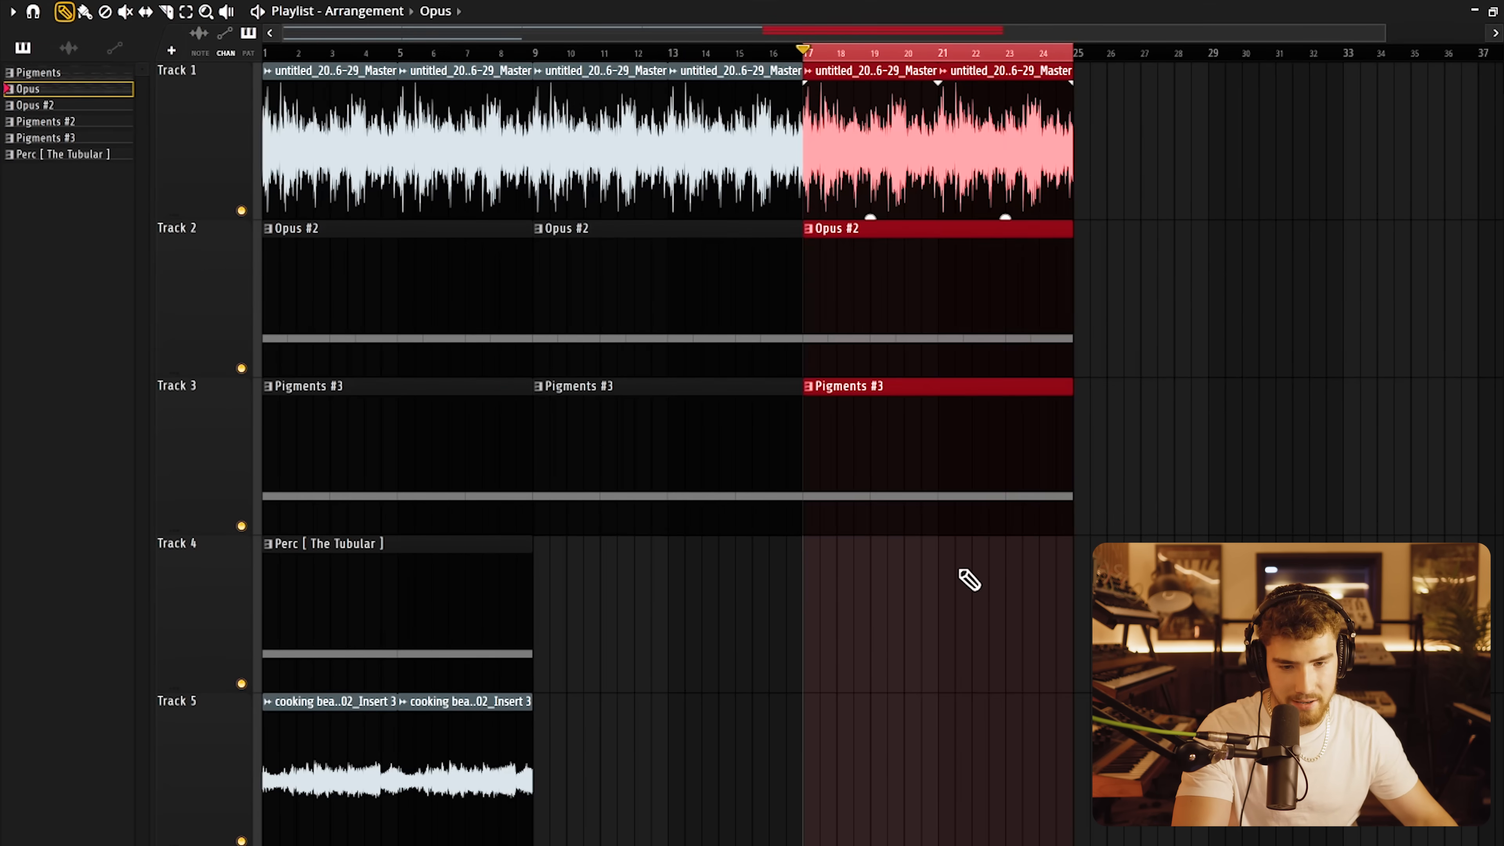
pyautogui.click(679, 215)
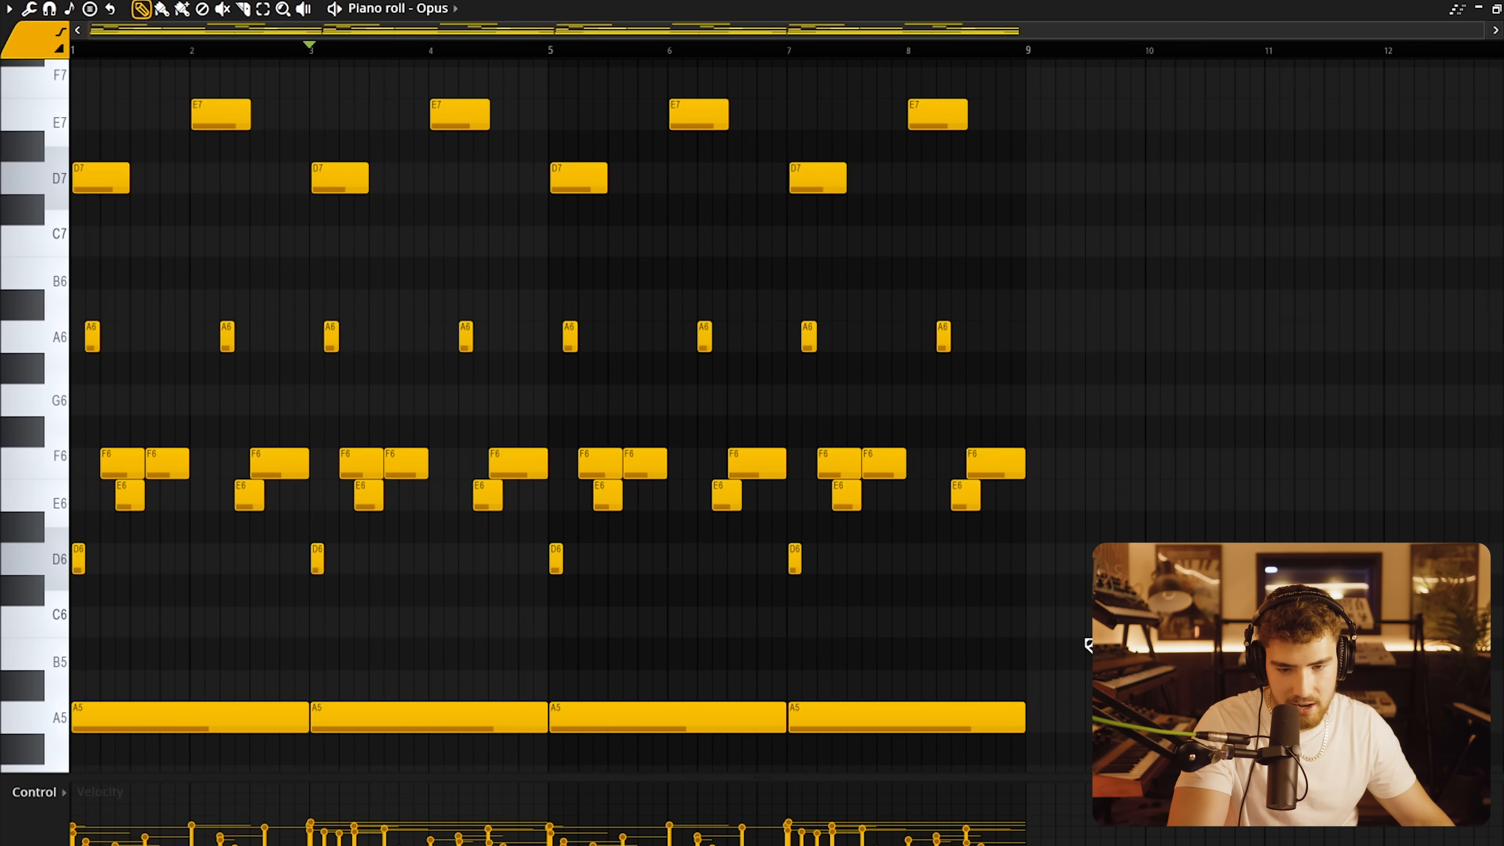
pyautogui.moveTo(1086, 675); pyautogui.dragTo(588, 67)
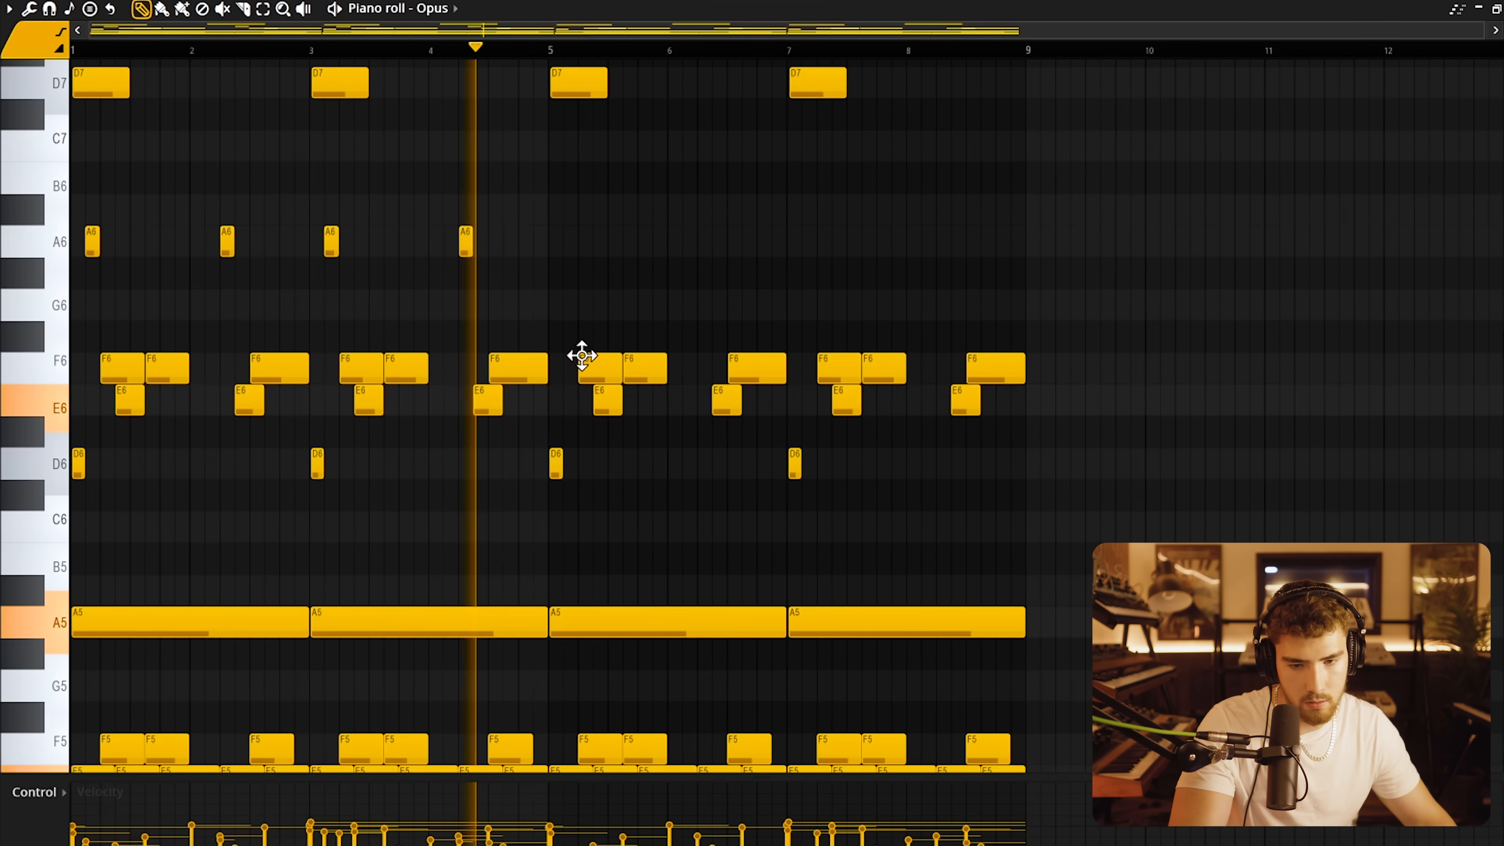
pyautogui.moveTo(583, 356); pyautogui.dragTo(1068, 399)
pyautogui.press('Delete')
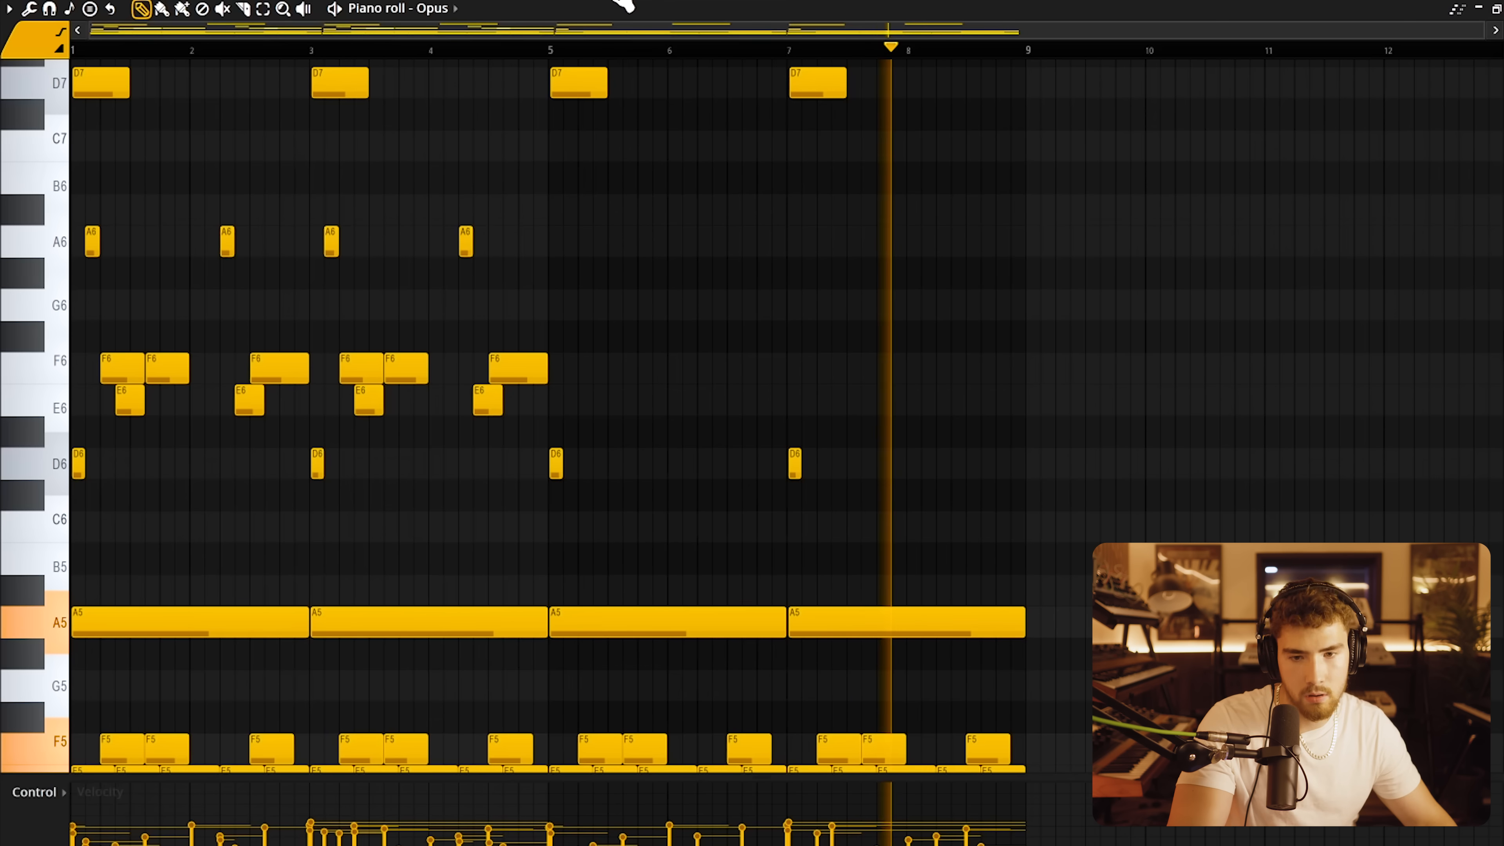
# Create an automation clip for the mix level of ShaperBox 3 on the cooking beats 2 mixer track.
pyautogui.press('F5')
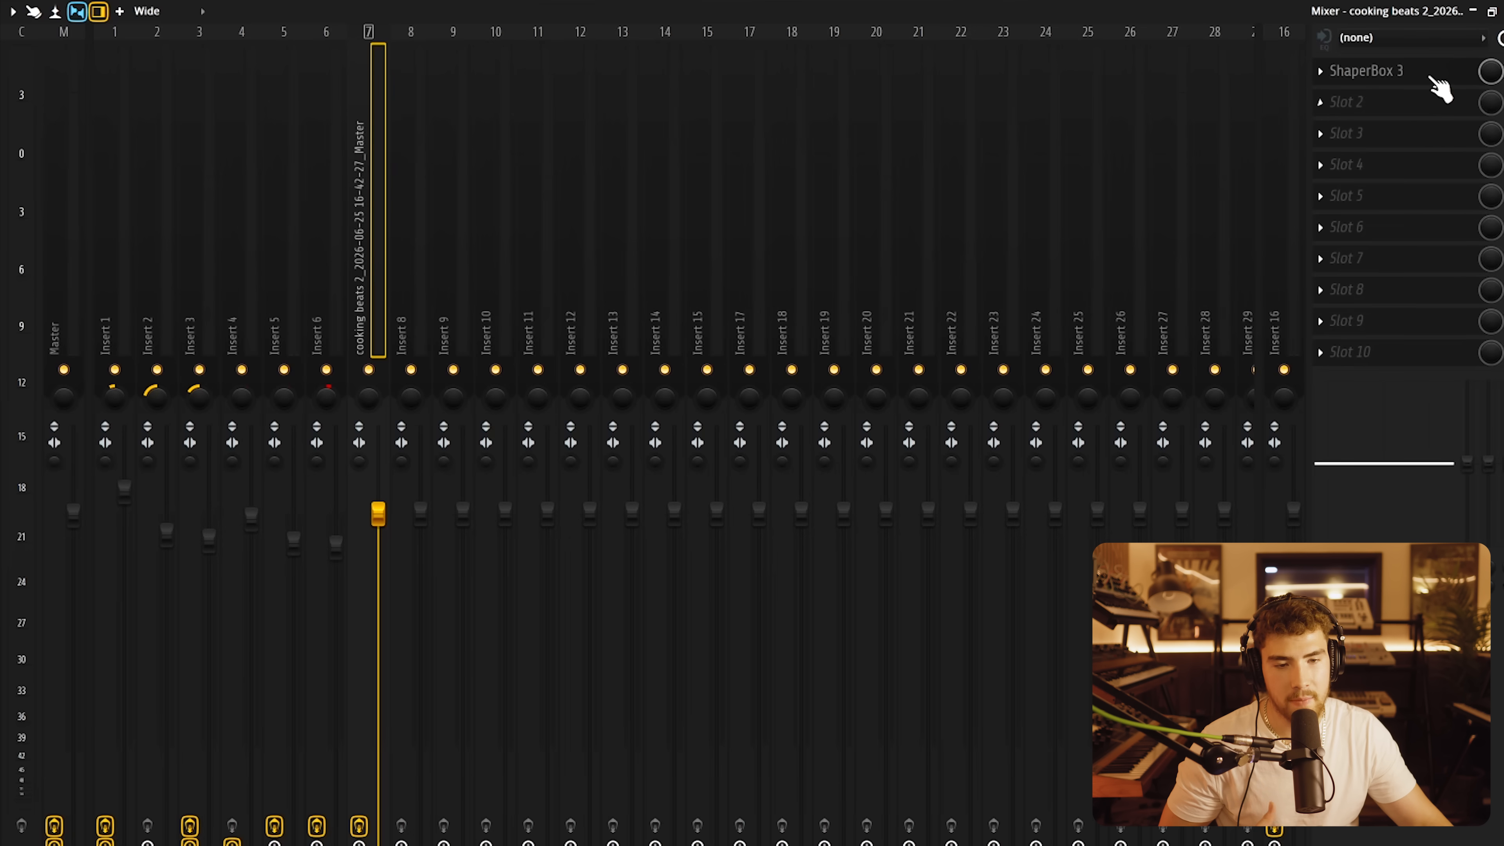
pyautogui.click(1421, 74)
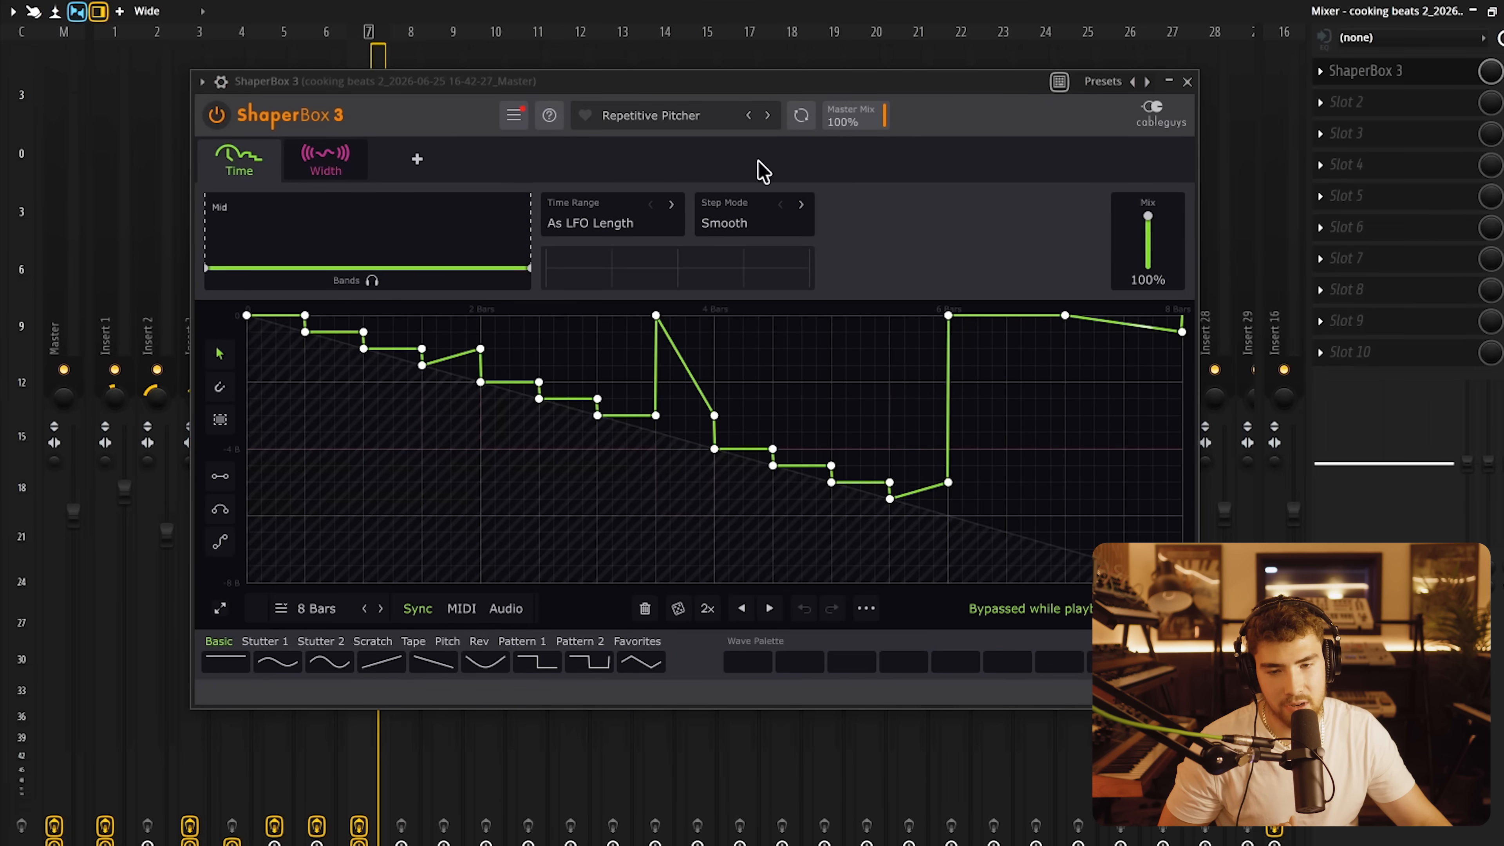
pyautogui.rightClick(1489, 70)
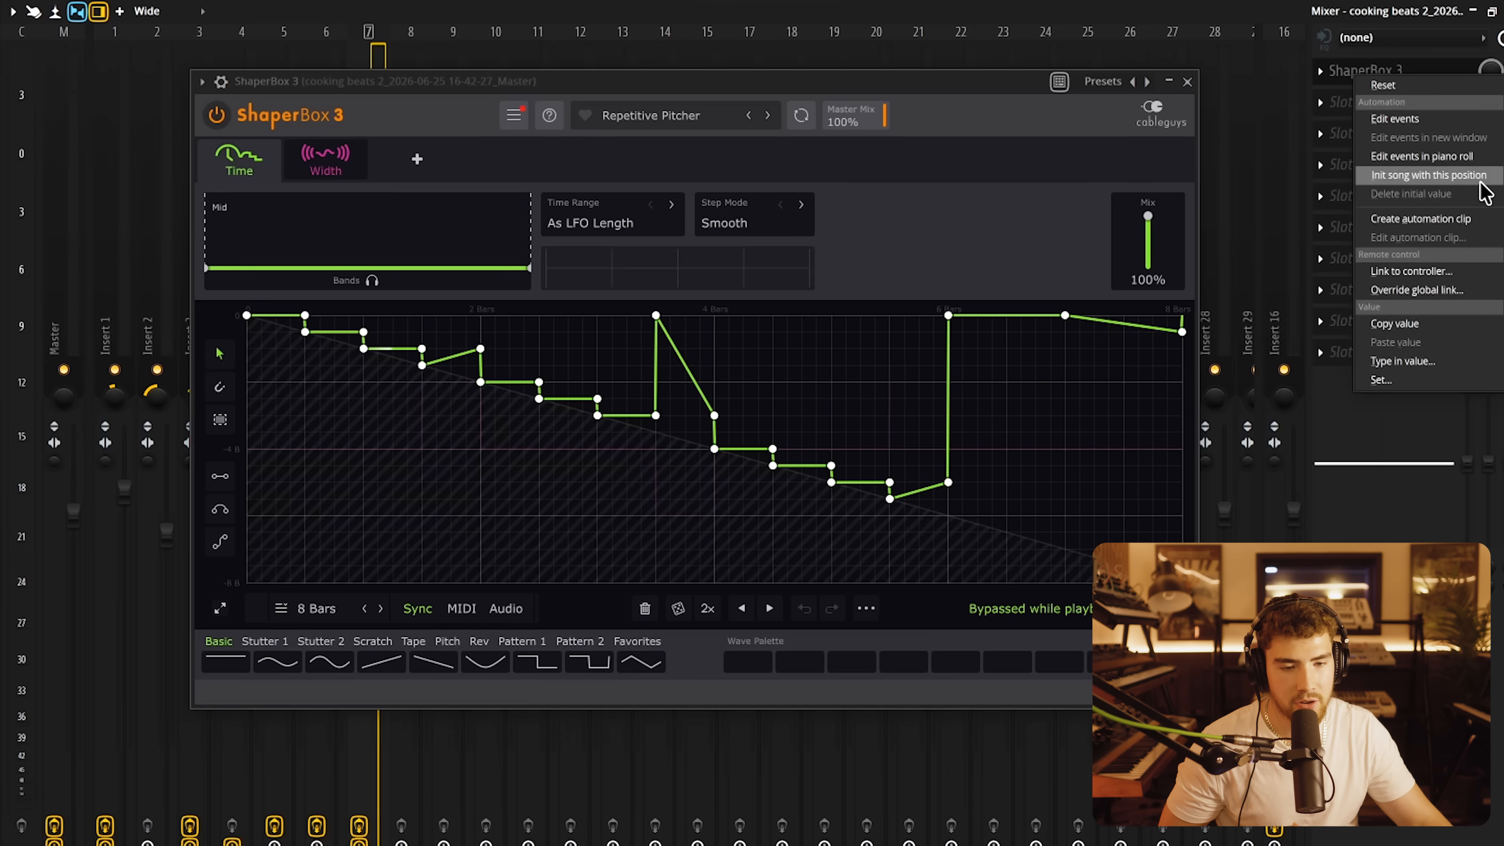
pyautogui.click(1467, 221)
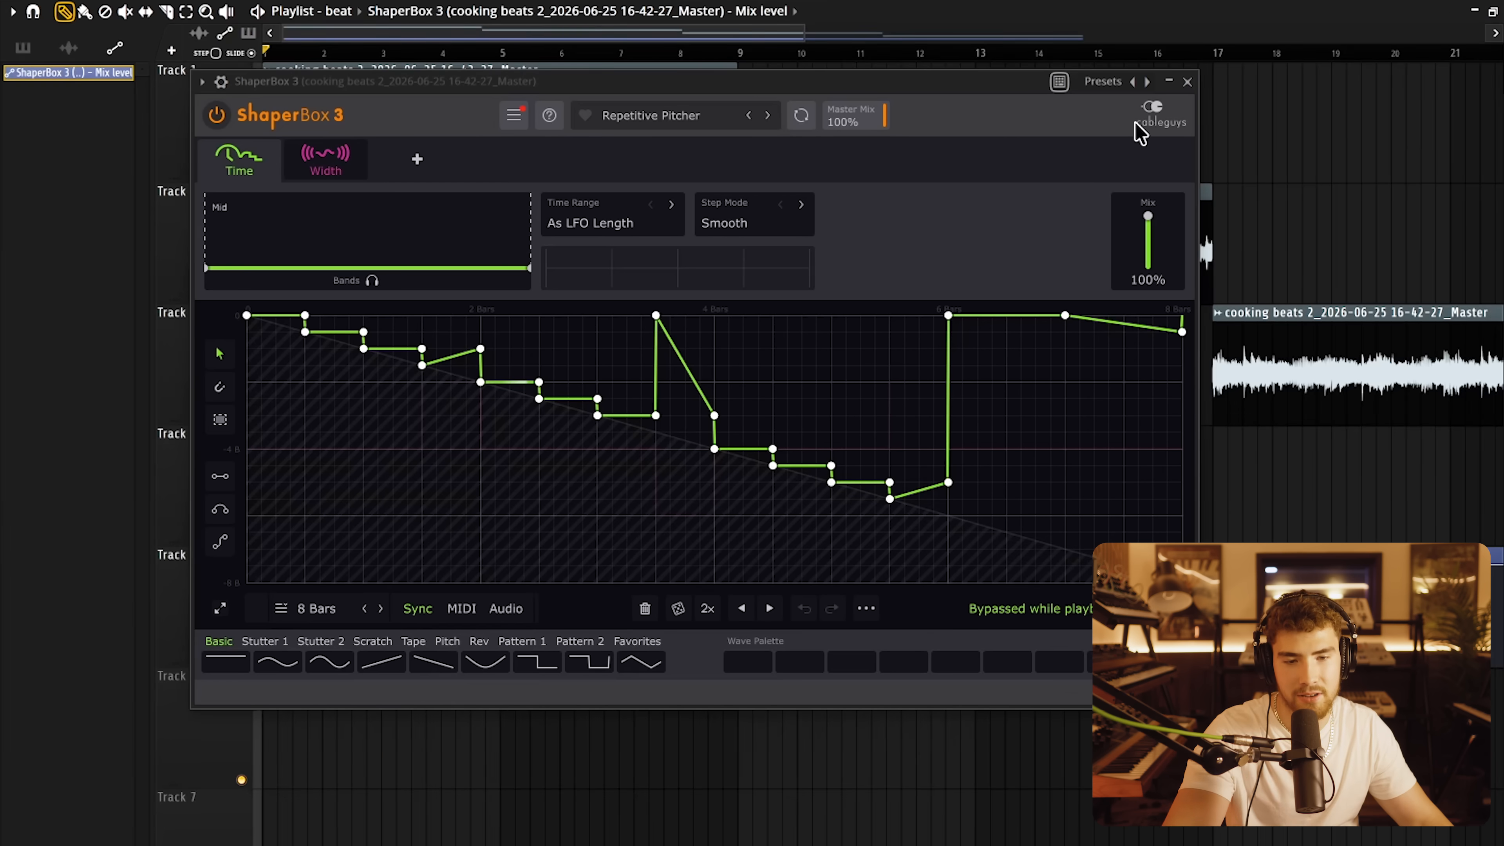
pyautogui.click(1188, 82)
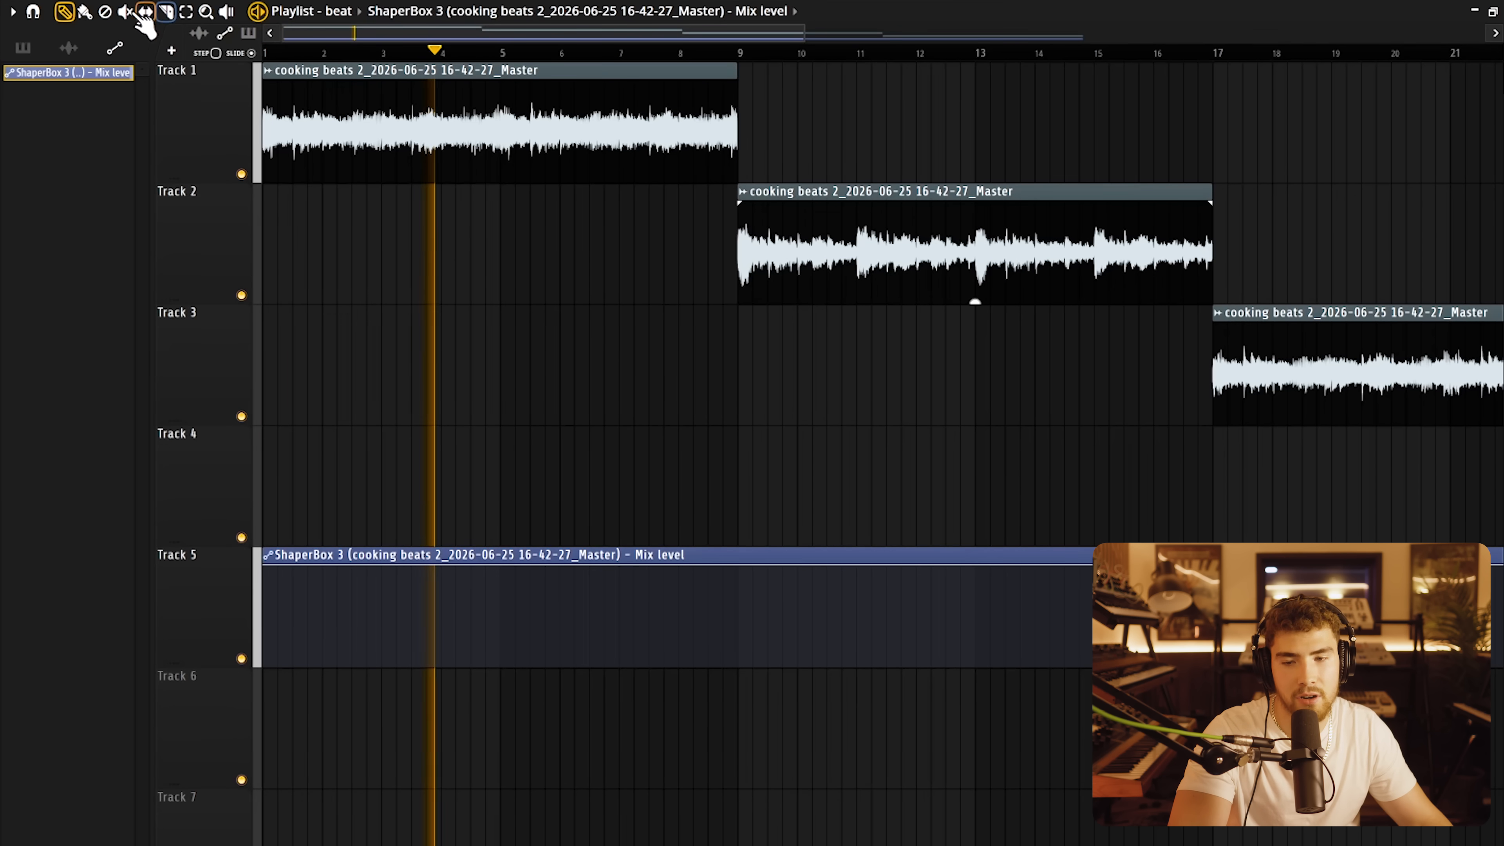
# Shape the ShaperBox 3 mix level automation to drop to zero from the middle of bar 12 until bar 13.
pyautogui.scroll(3, 155, 323)
pyautogui.press('space')
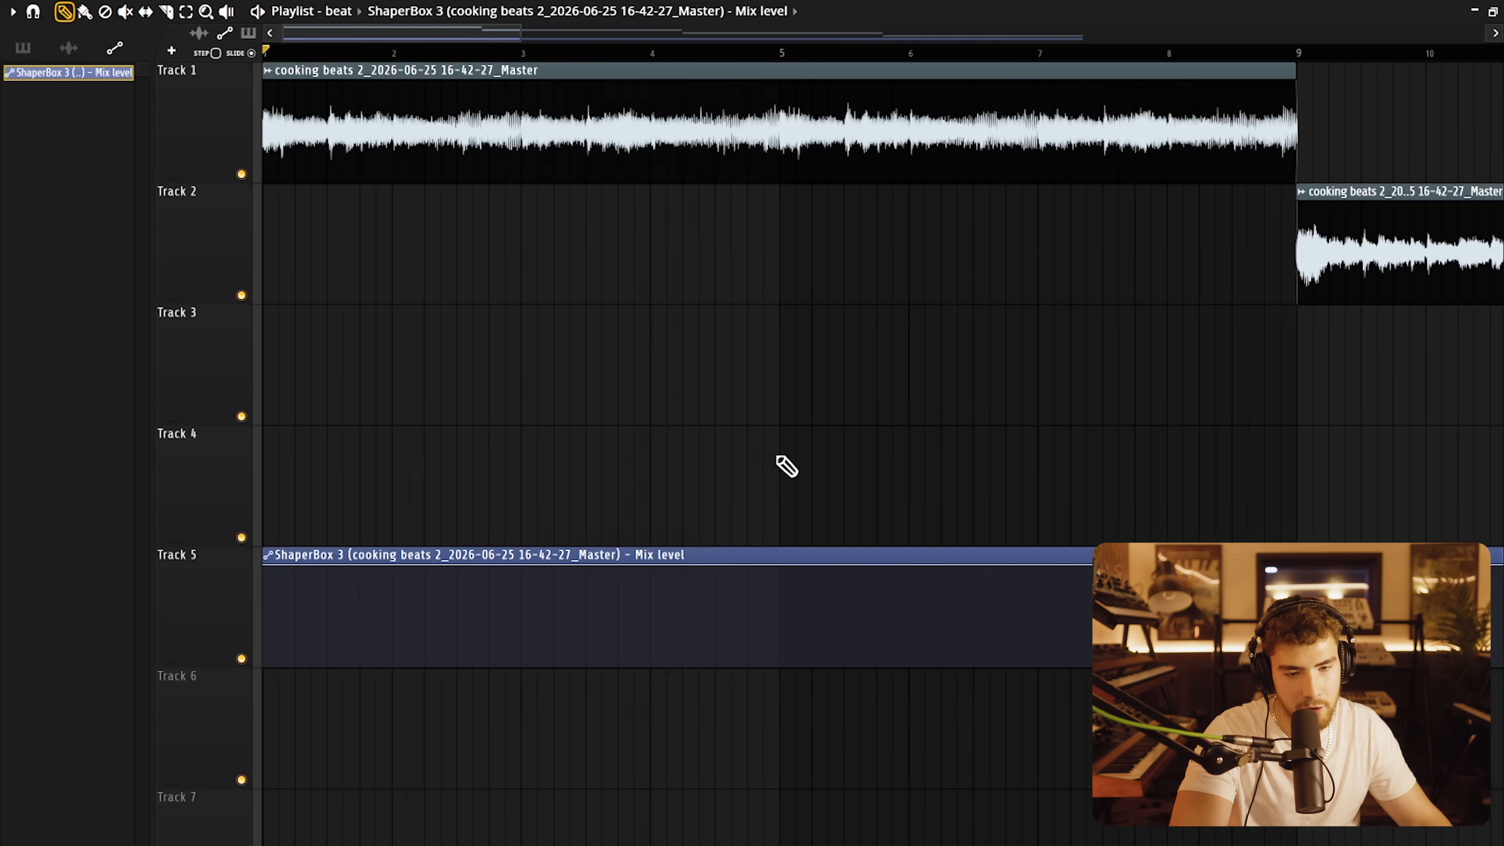
pyautogui.scroll(-4, 787, 415)
pyautogui.click(659, 55)
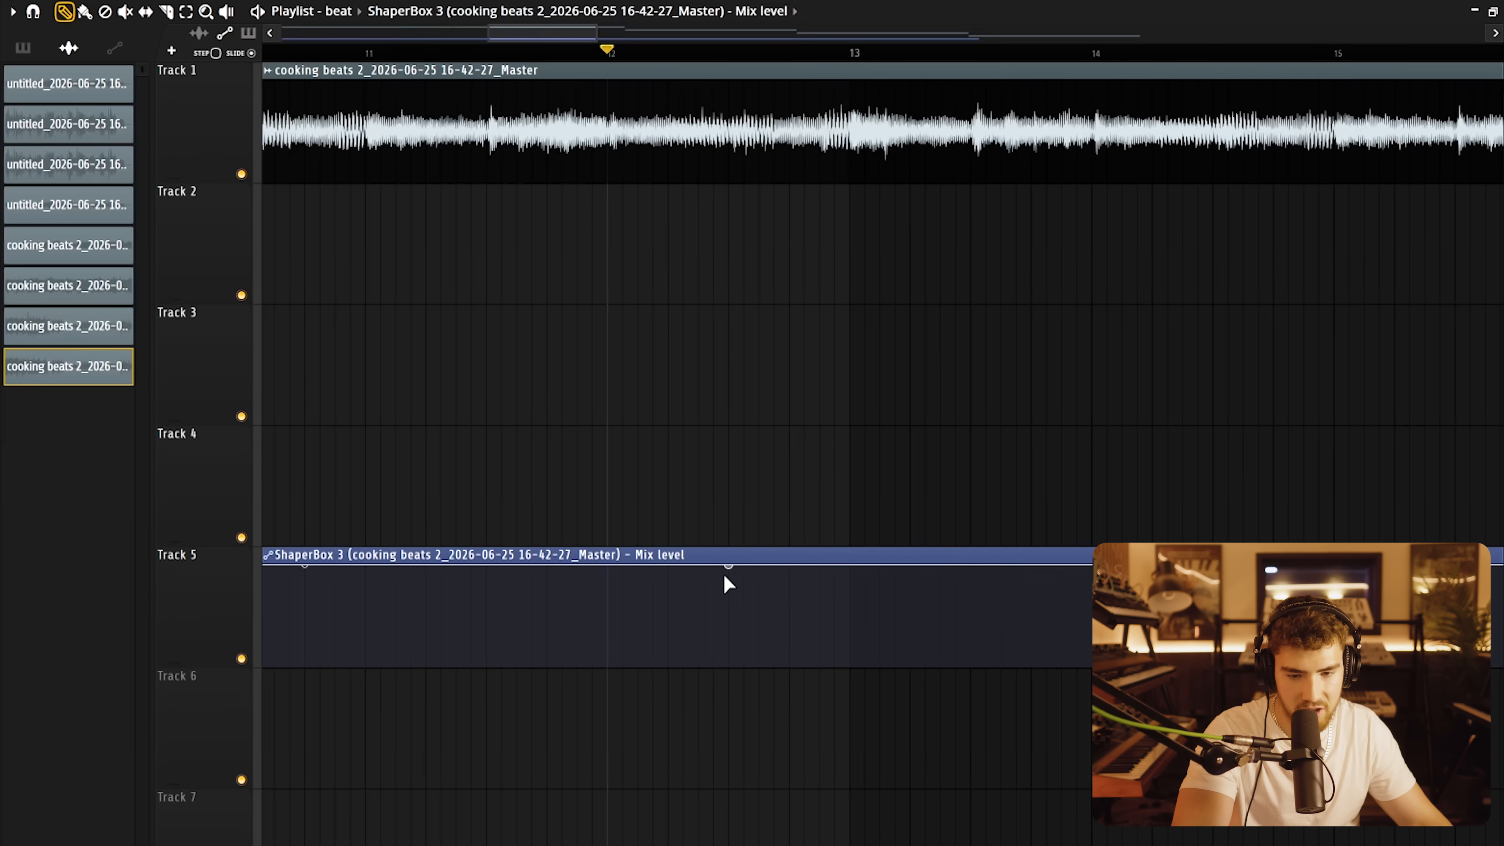
pyautogui.moveTo(726, 577); pyautogui.dragTo(732, 693)
pyautogui.hotkey('ctrl', 'z')
pyautogui.rightClick(728, 606)
pyautogui.press('space')
pyautogui.rightClick(853, 649)
pyautogui.moveTo(853, 649); pyautogui.dragTo(851, 671)
pyautogui.press('space')
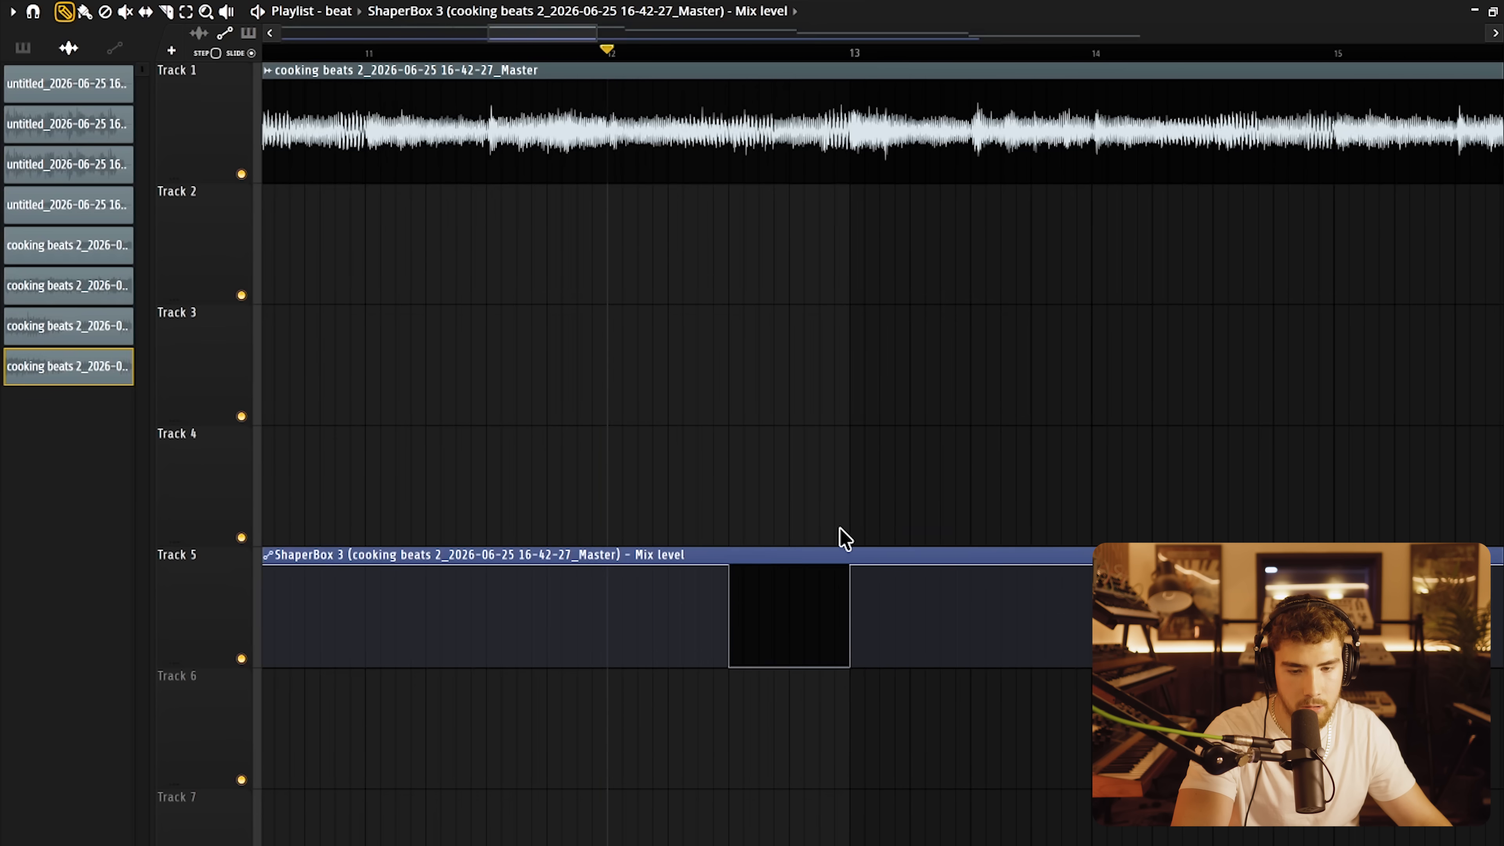
# Drop the ShaperBox 3 mix level to zero from mid-bar 16 to bar 21 and after bar 23, extending the automation clip to bar 41.
pyautogui.scroll(-3, 596, 35)
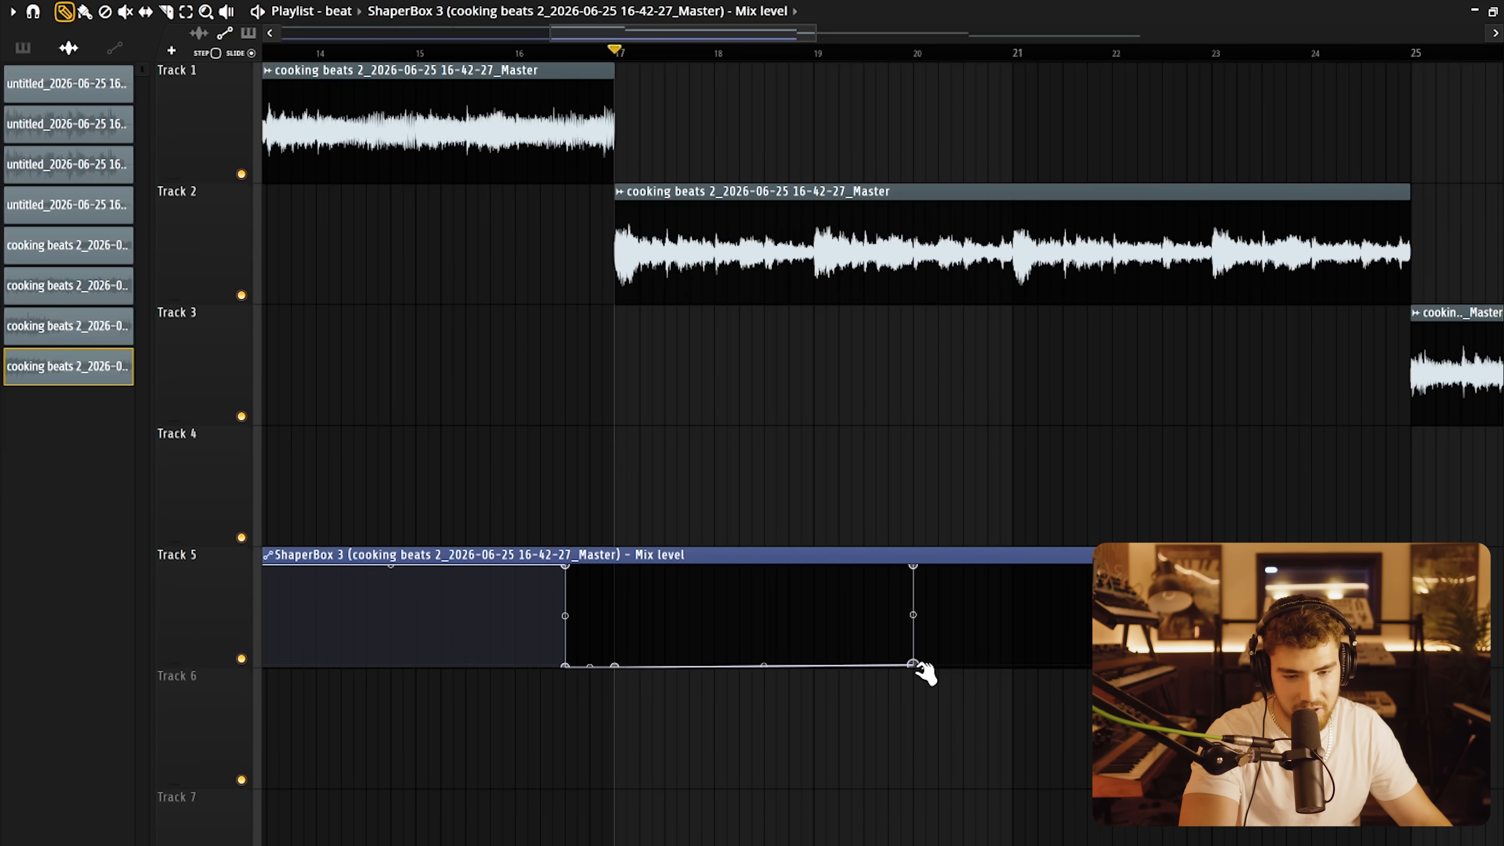
pyautogui.press('space')
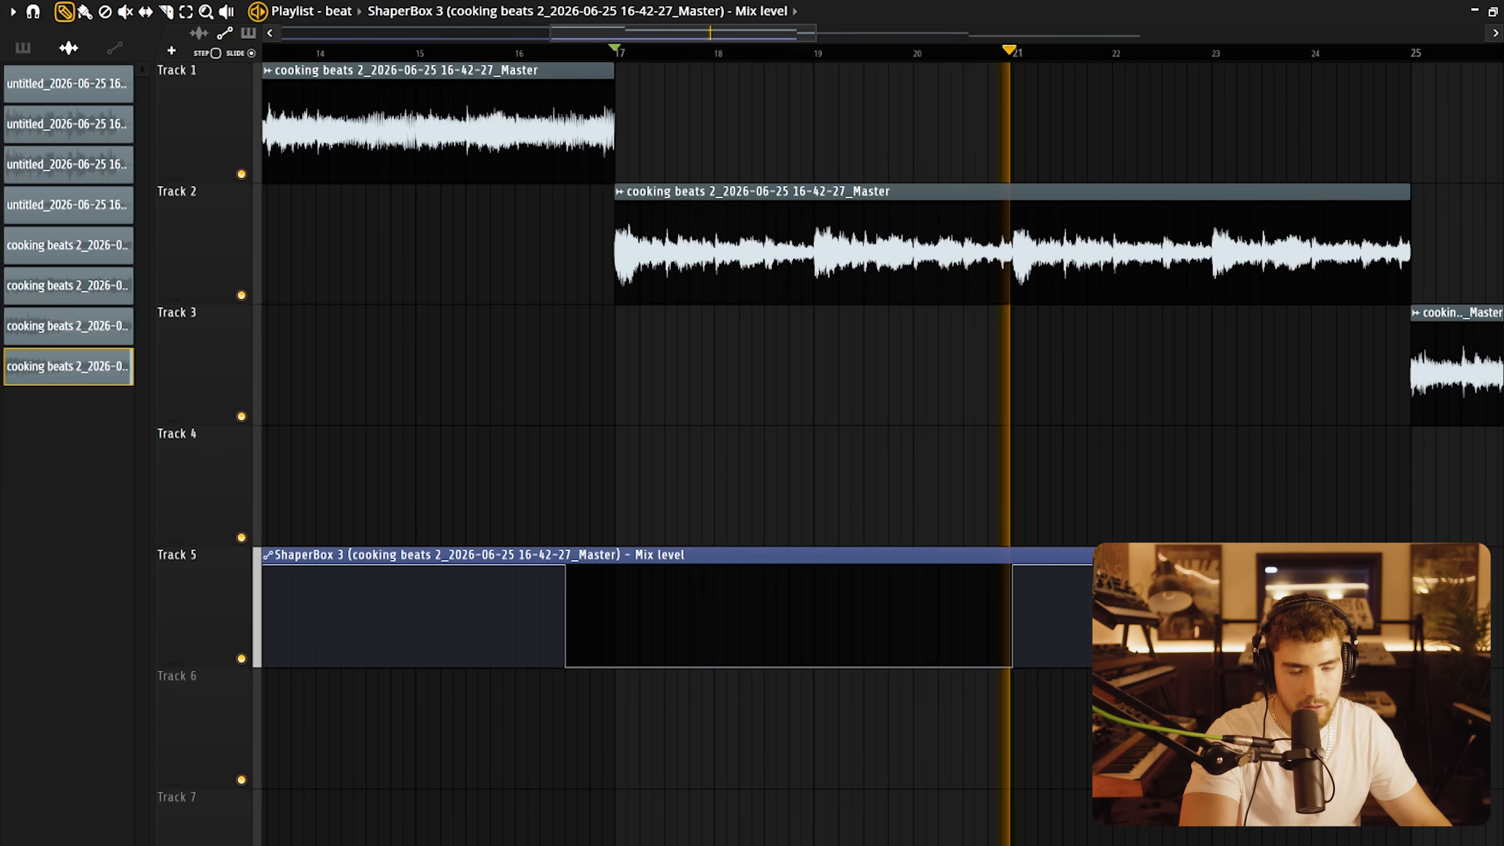
pyautogui.scroll(-8, 1386, 617)
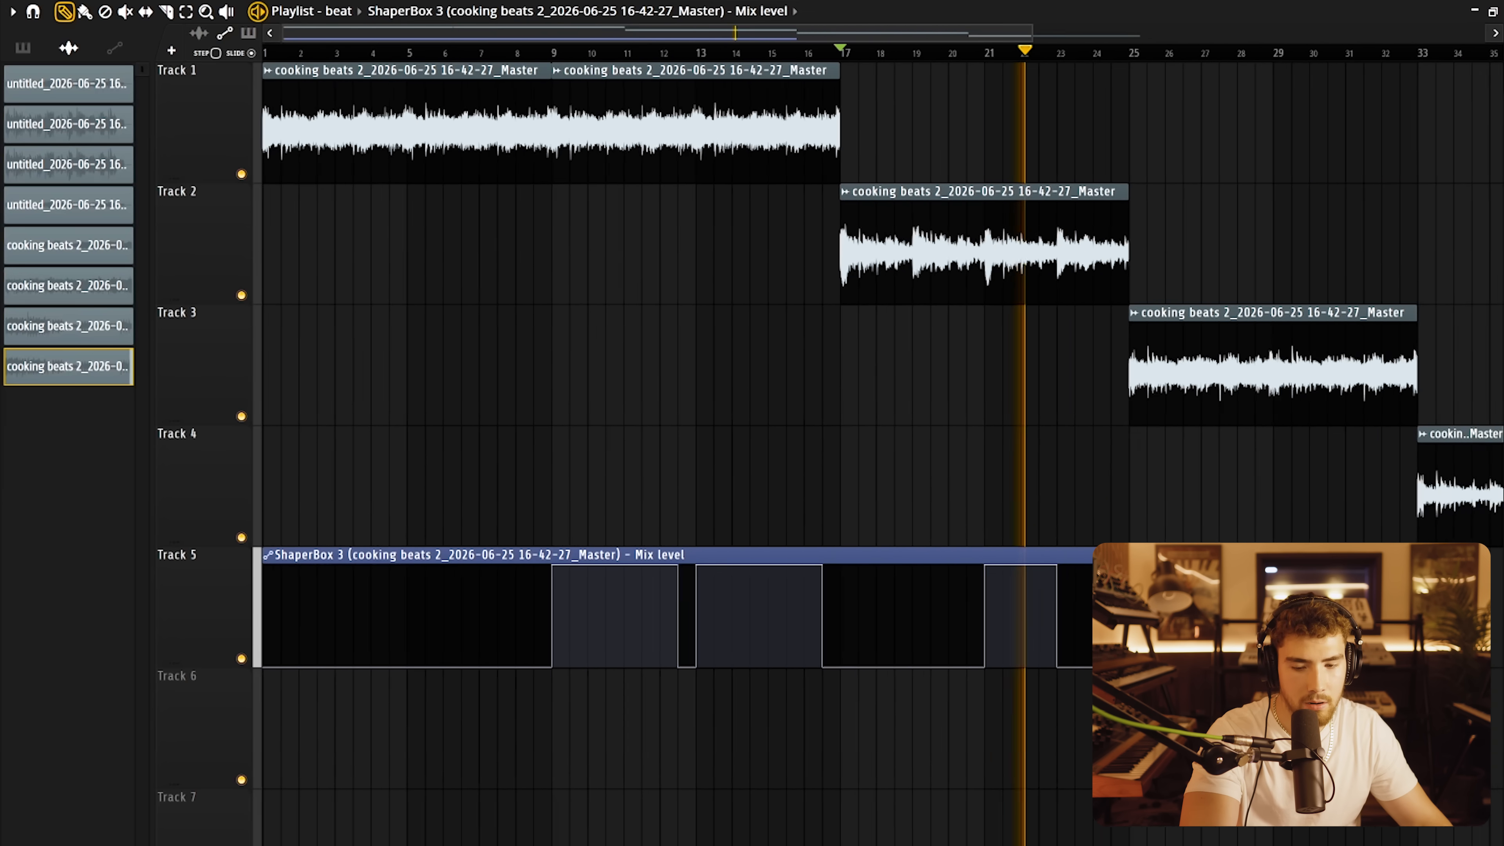
pyautogui.scroll(-4, 994, 598)
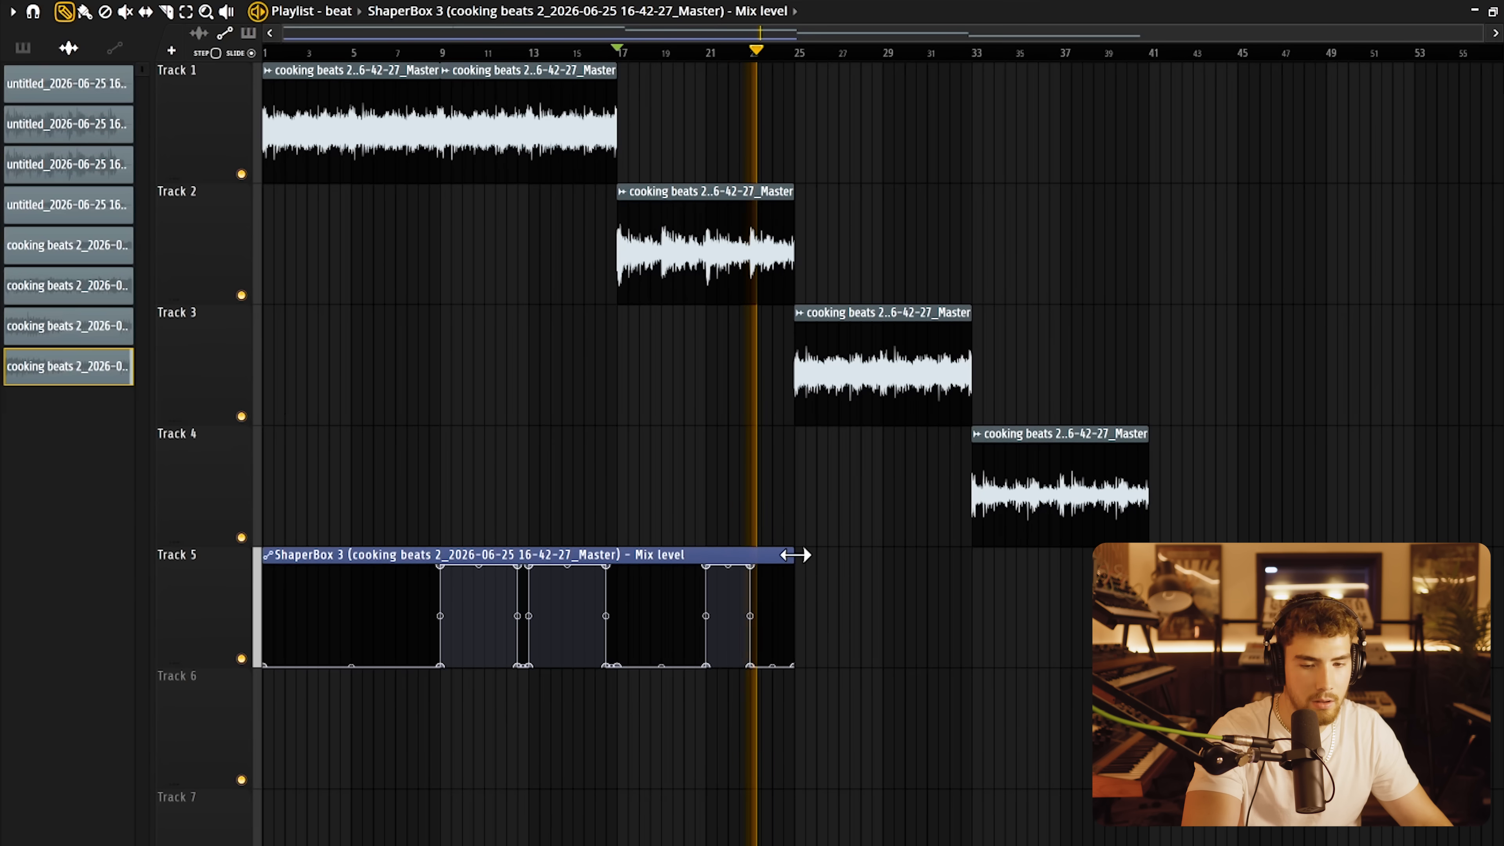
pyautogui.moveTo(794, 555); pyautogui.dragTo(1087, 566)
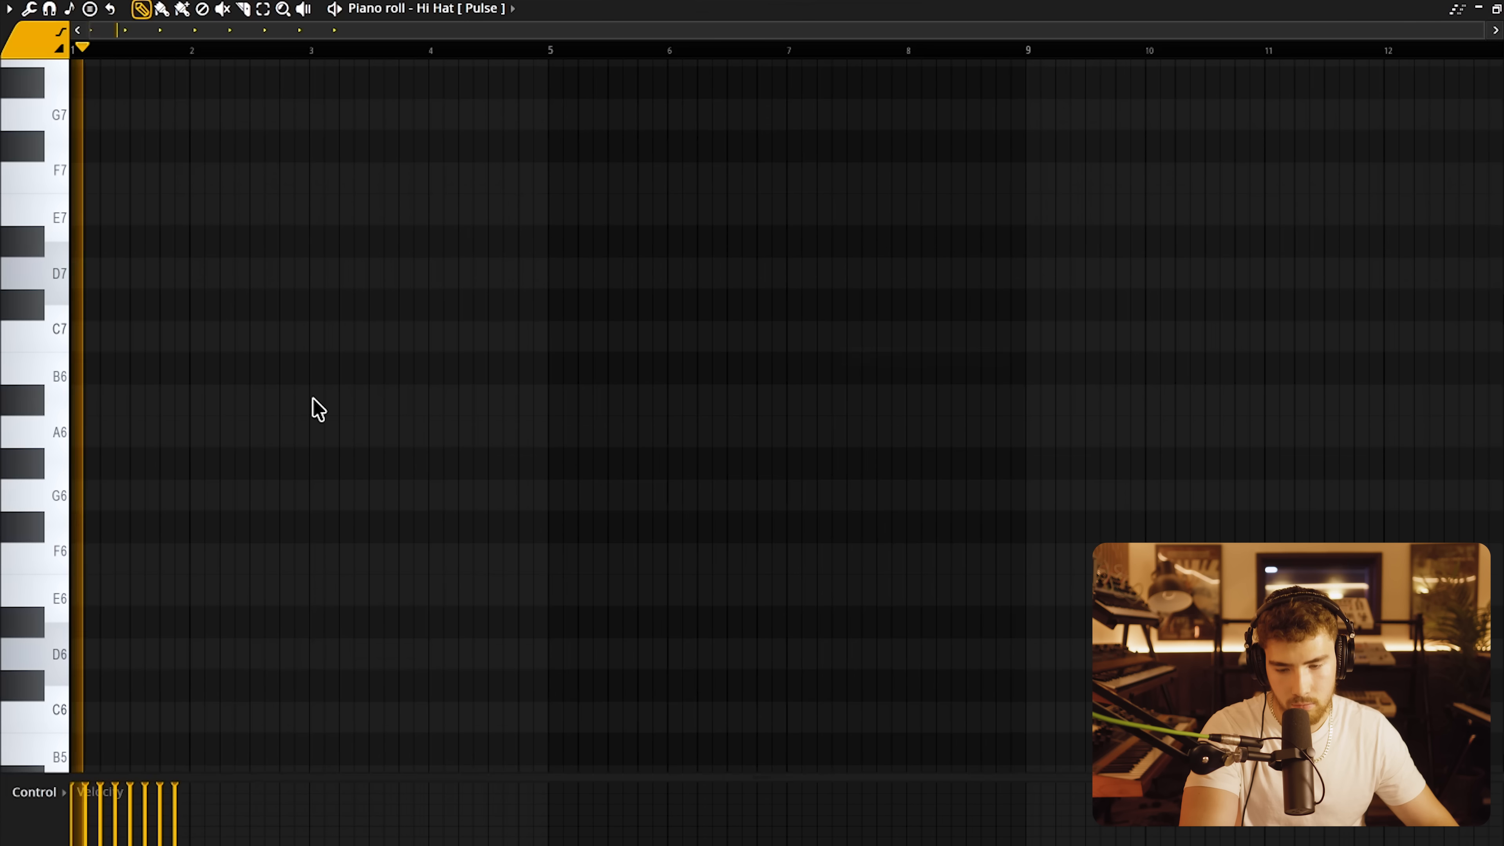
# Repeat the one-bar Hi Hat [ Pulse ] notes until they fill eight bars.
pyautogui.hotkey('ctrl', 'b')
pyautogui.hotkey('ctrl', 'b')
pyautogui.hotkey('ctrl', 'b')
pyautogui.hotkey('ctrl', 'b')
pyautogui.hotkey('ctrl', 'b')
pyautogui.hotkey('ctrl', 'b')
pyautogui.hotkey('ctrl', 'b')
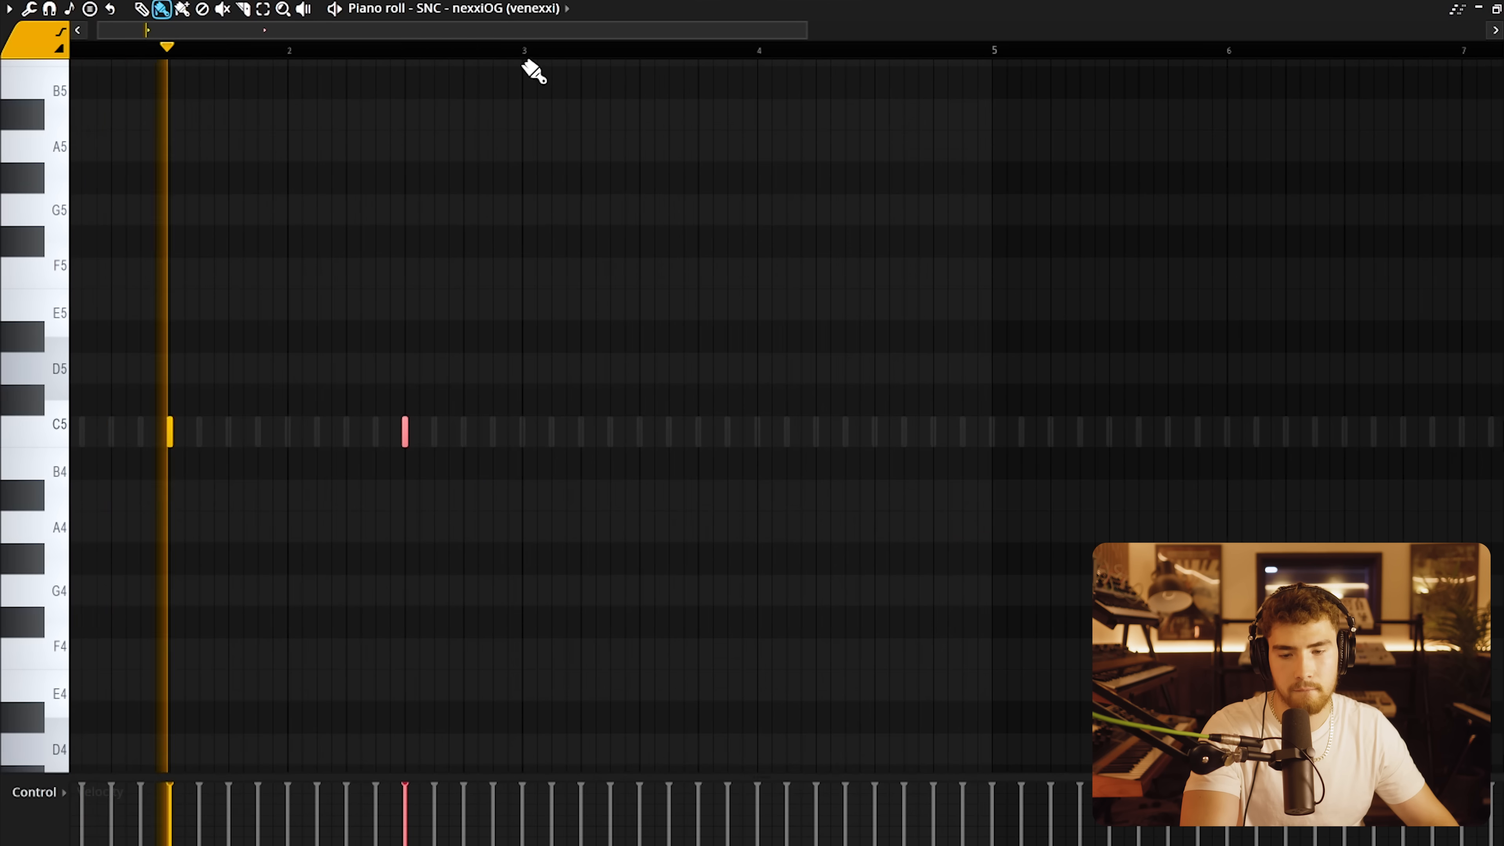
# Repeat the SNC snare hit through bar 8, clear the selection and return to the playlist.
pyautogui.hotkey('ctrl', 'b')
pyautogui.hotkey('ctrl', 'b')
pyautogui.hotkey('ctrl', 'b')
pyautogui.scroll(-3, 482, 234)
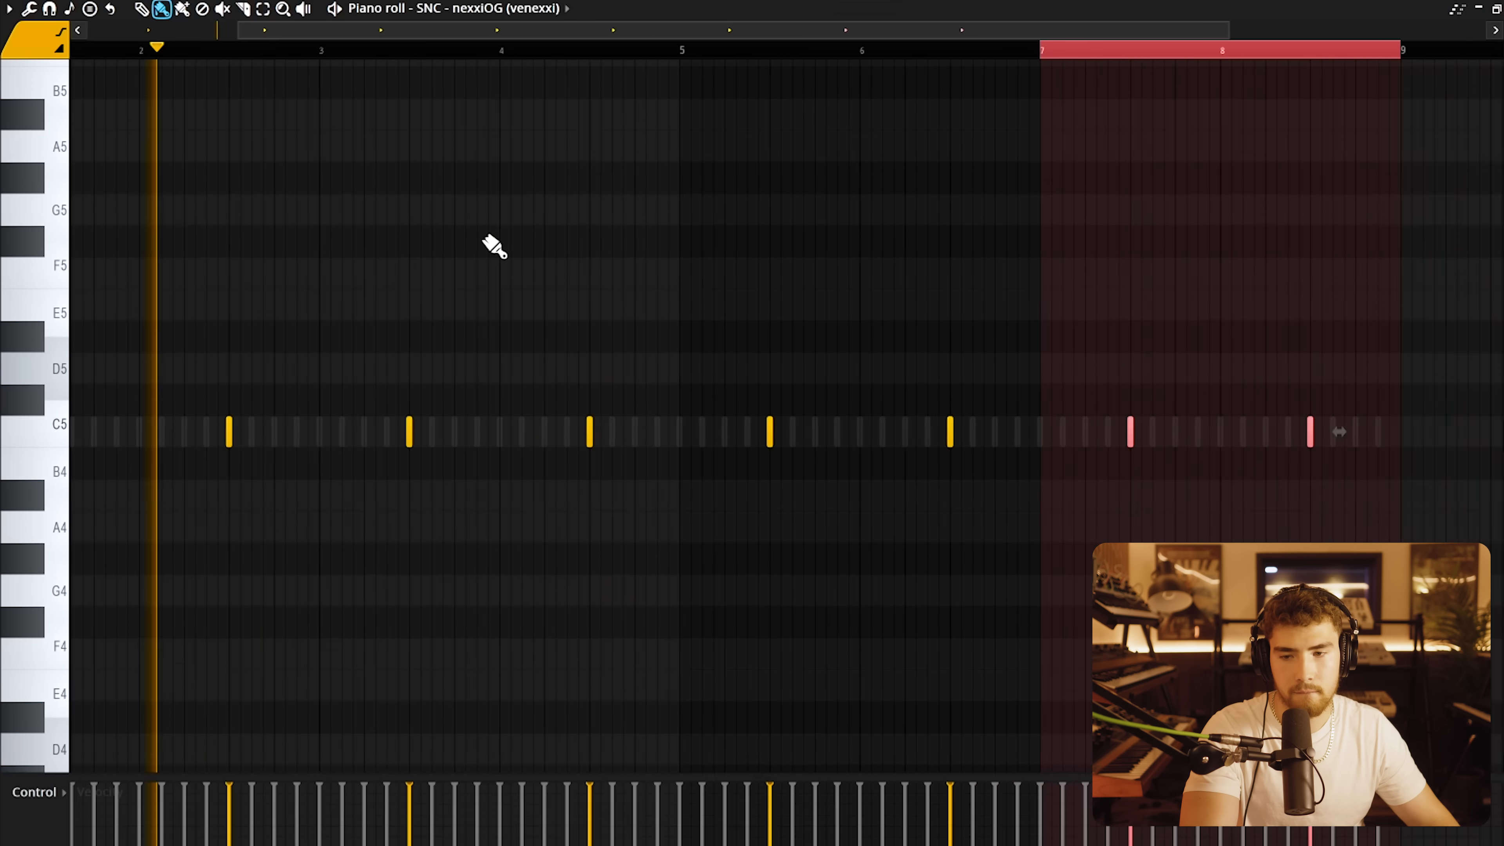
pyautogui.hotkey('ctrl', 'd')
pyautogui.rightClick(484, 531)
pyautogui.moveTo(729, 34); pyautogui.dragTo(628, 34)
pyautogui.press('F6')
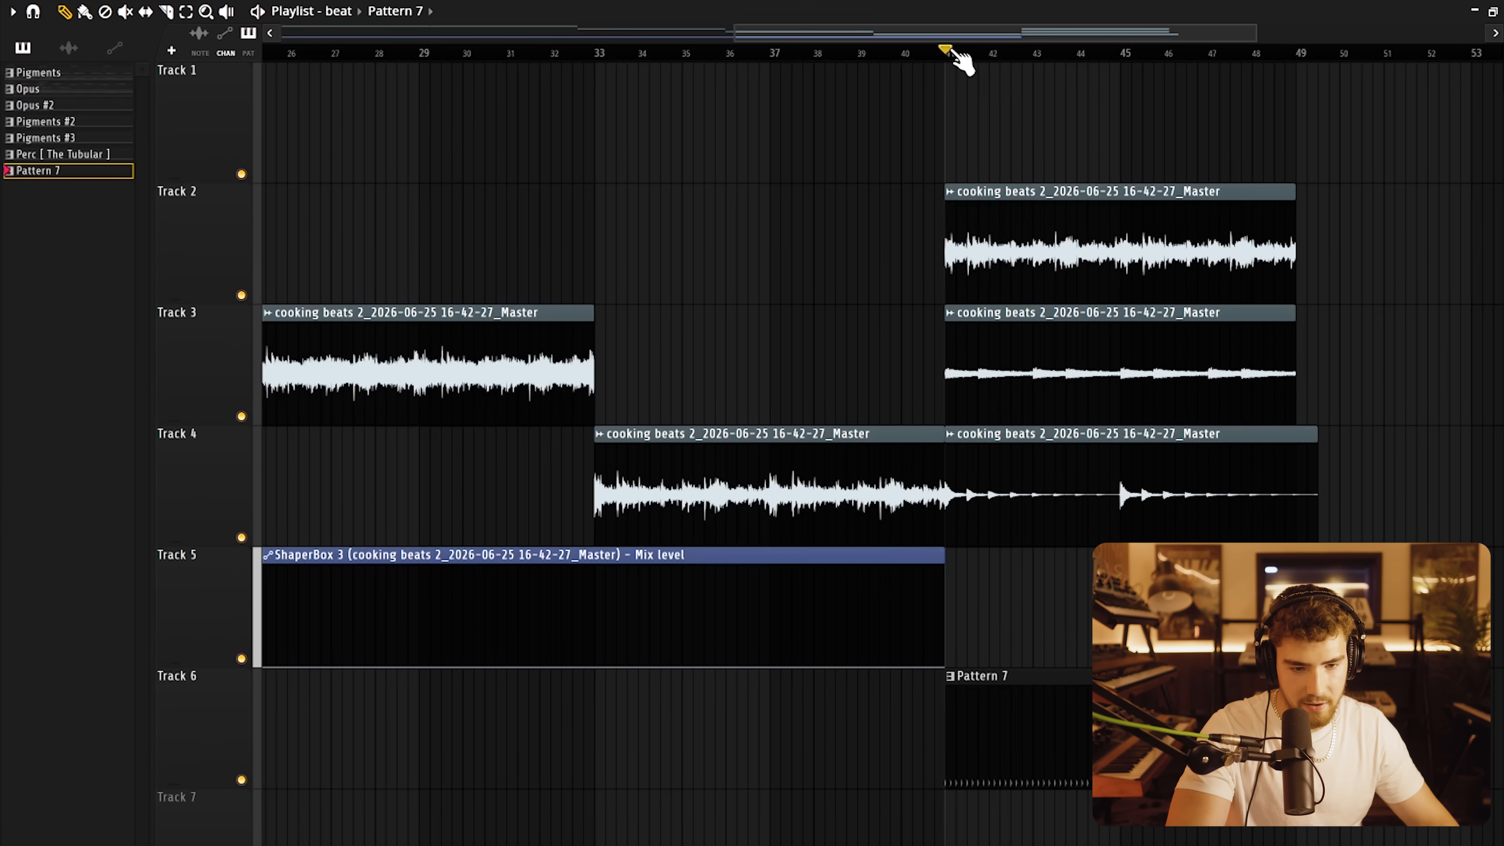
# Set the playlist time selection to bars 41 to 49 and place a CHANT hit at the start of Pattern 7.
pyautogui.moveTo(950, 54); pyautogui.dragTo(1306, 85)
pyautogui.rightClick(810, 679)
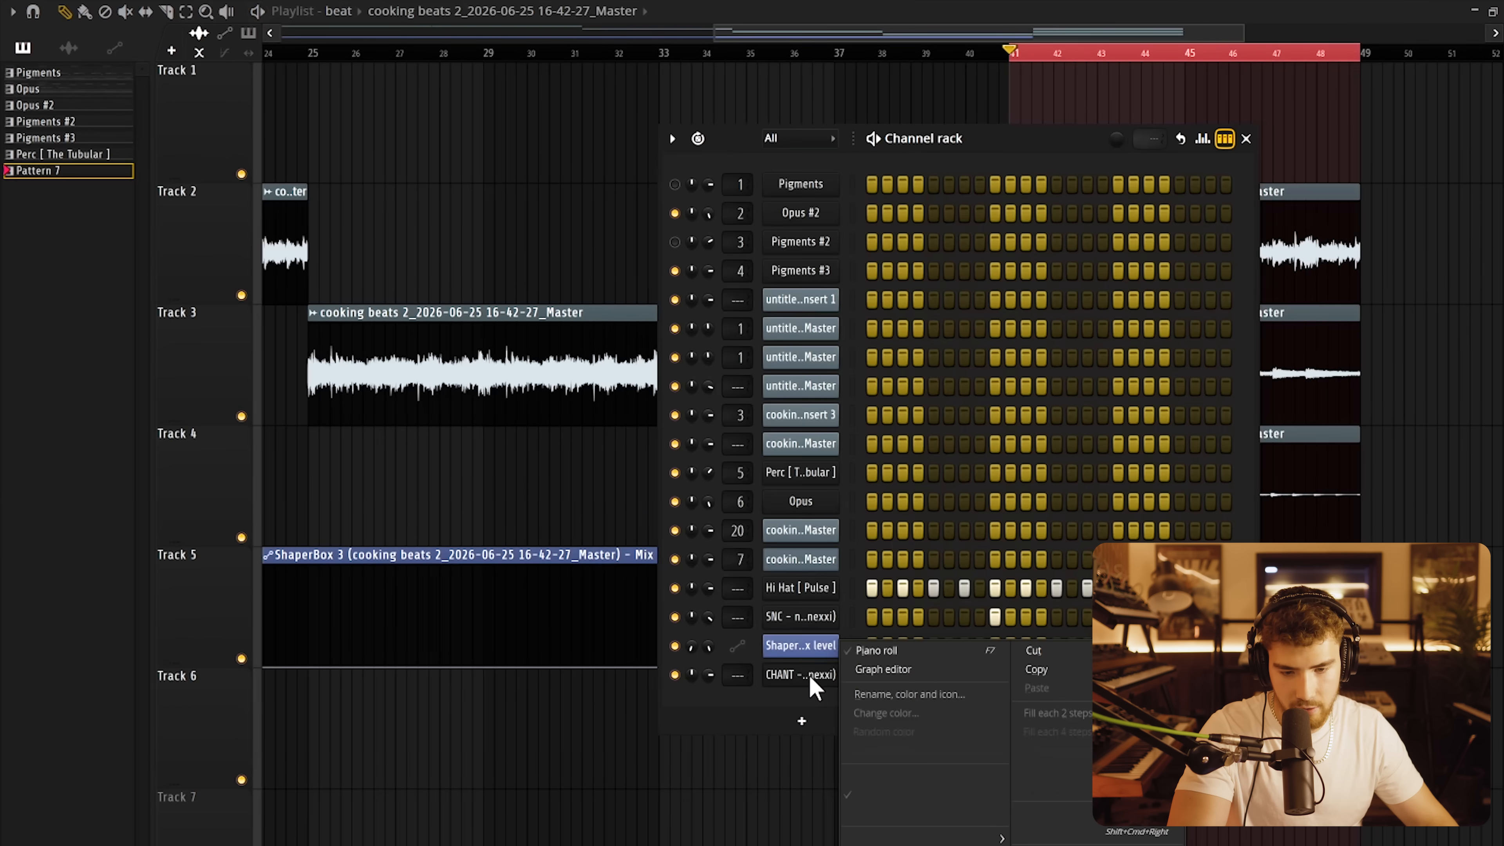
pyautogui.click(875, 650)
pyautogui.press('F6')
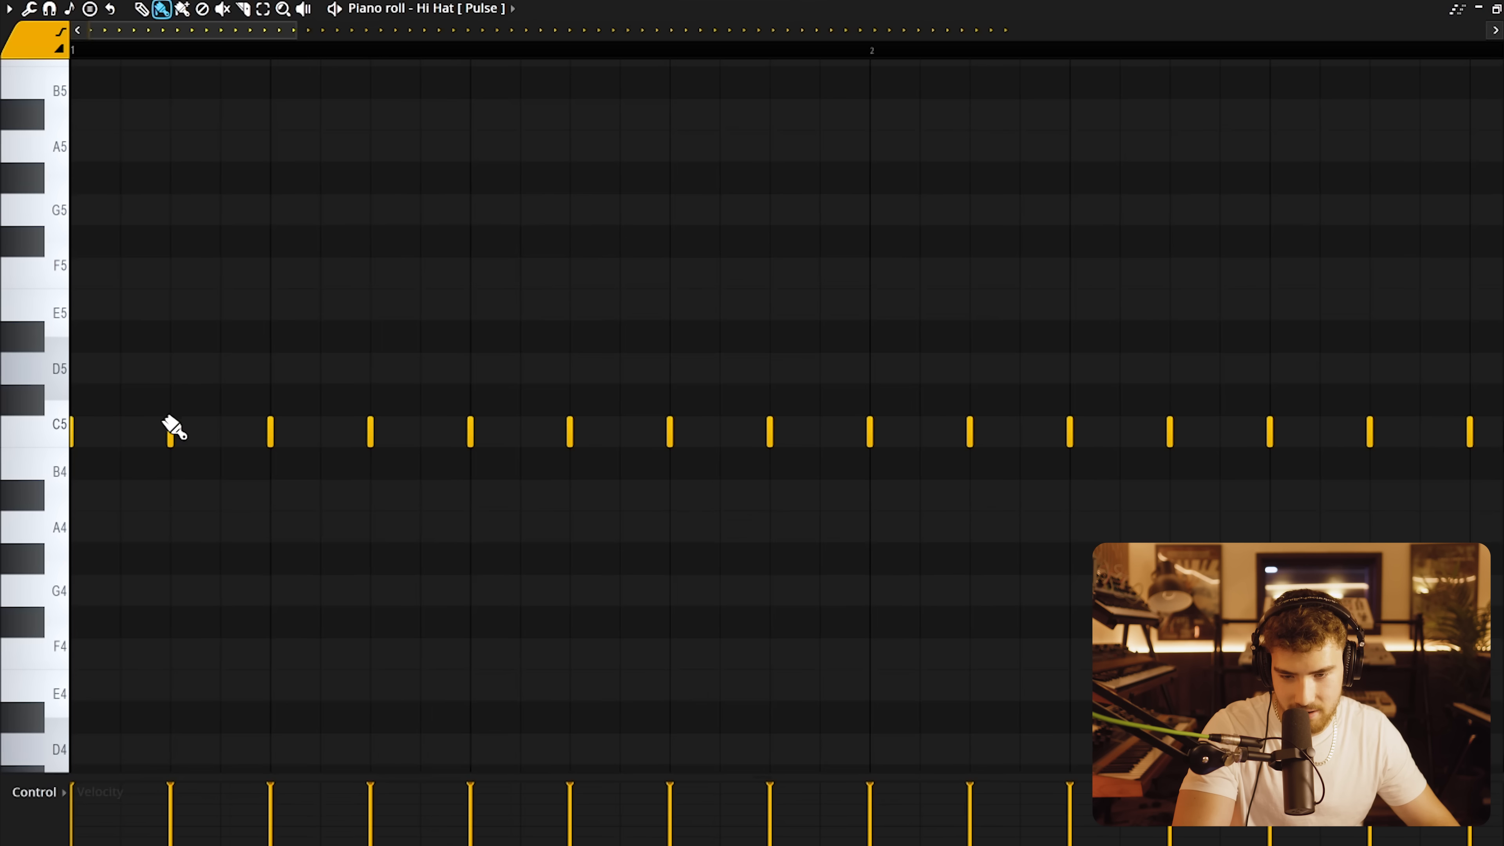
# Double the Hi Hat [ Pulse ] notes in the first half of bar 1 and remove the hits around the start of bar 2.
pyautogui.press('space')
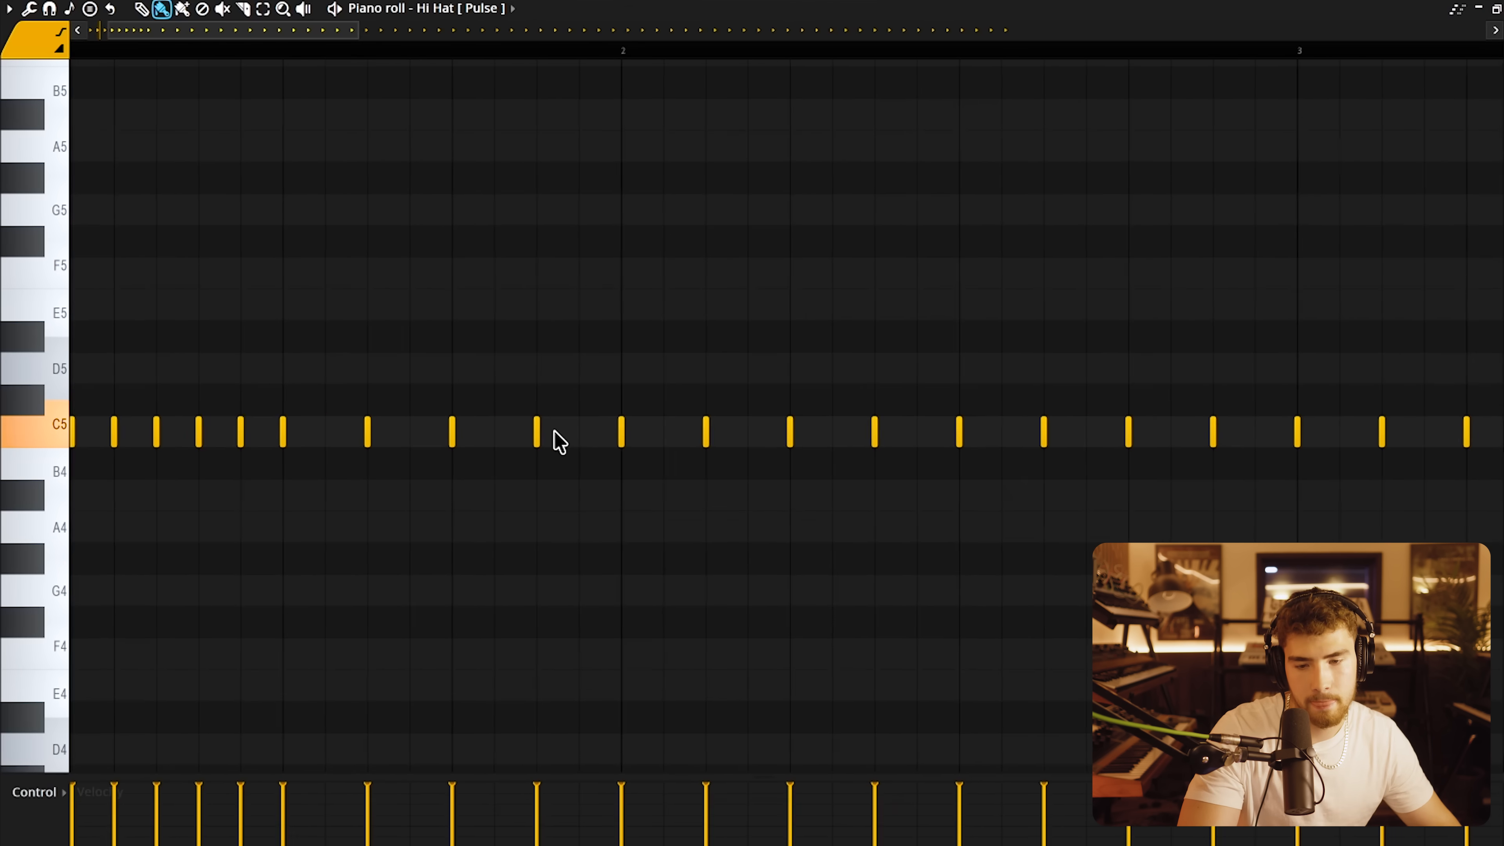
pyautogui.rightClick(538, 433)
pyautogui.scroll(-3, 595, 455)
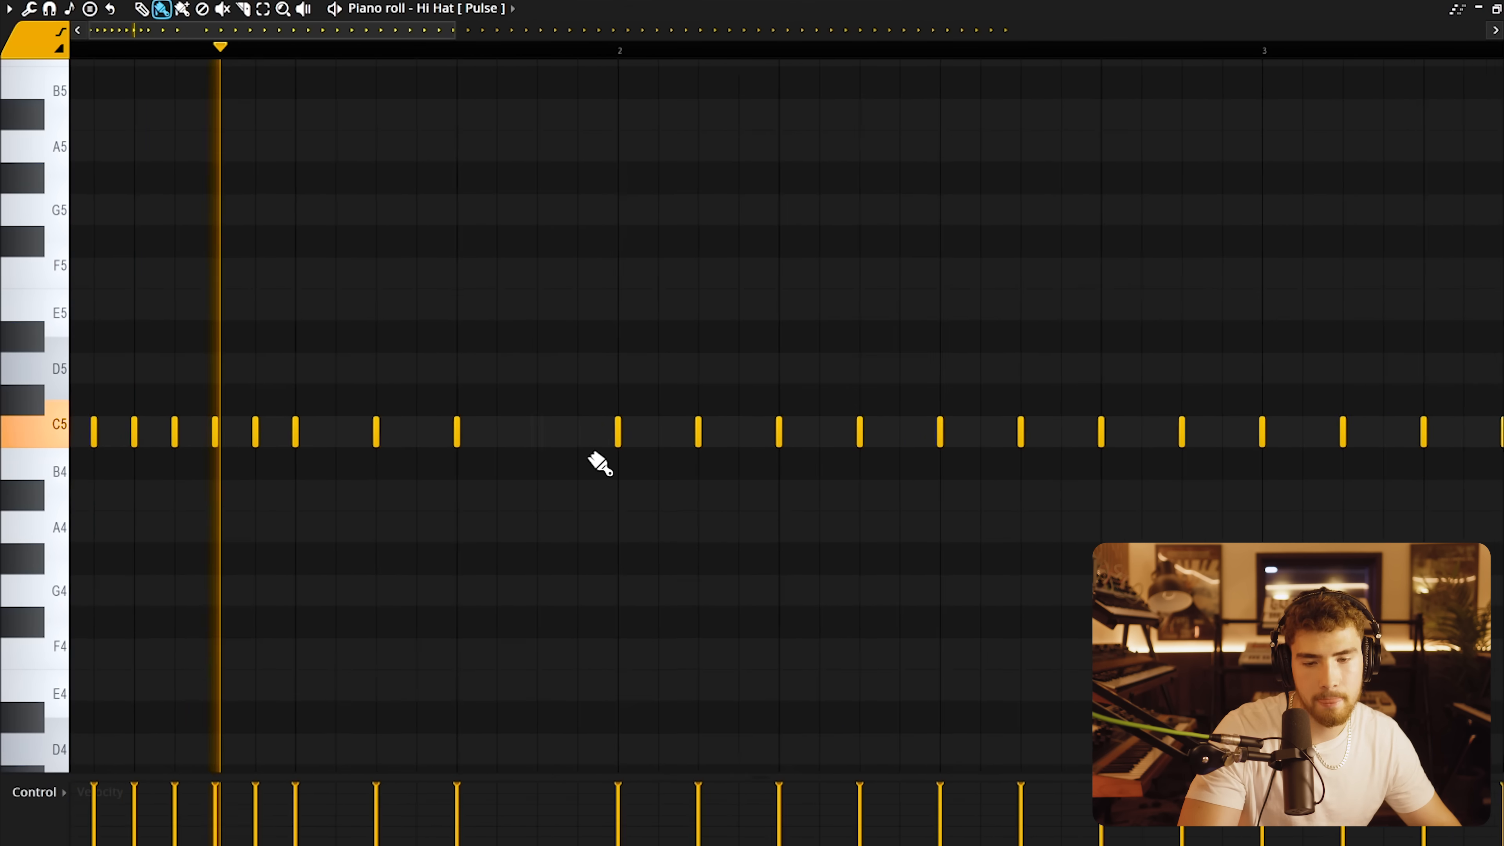
pyautogui.press('space')
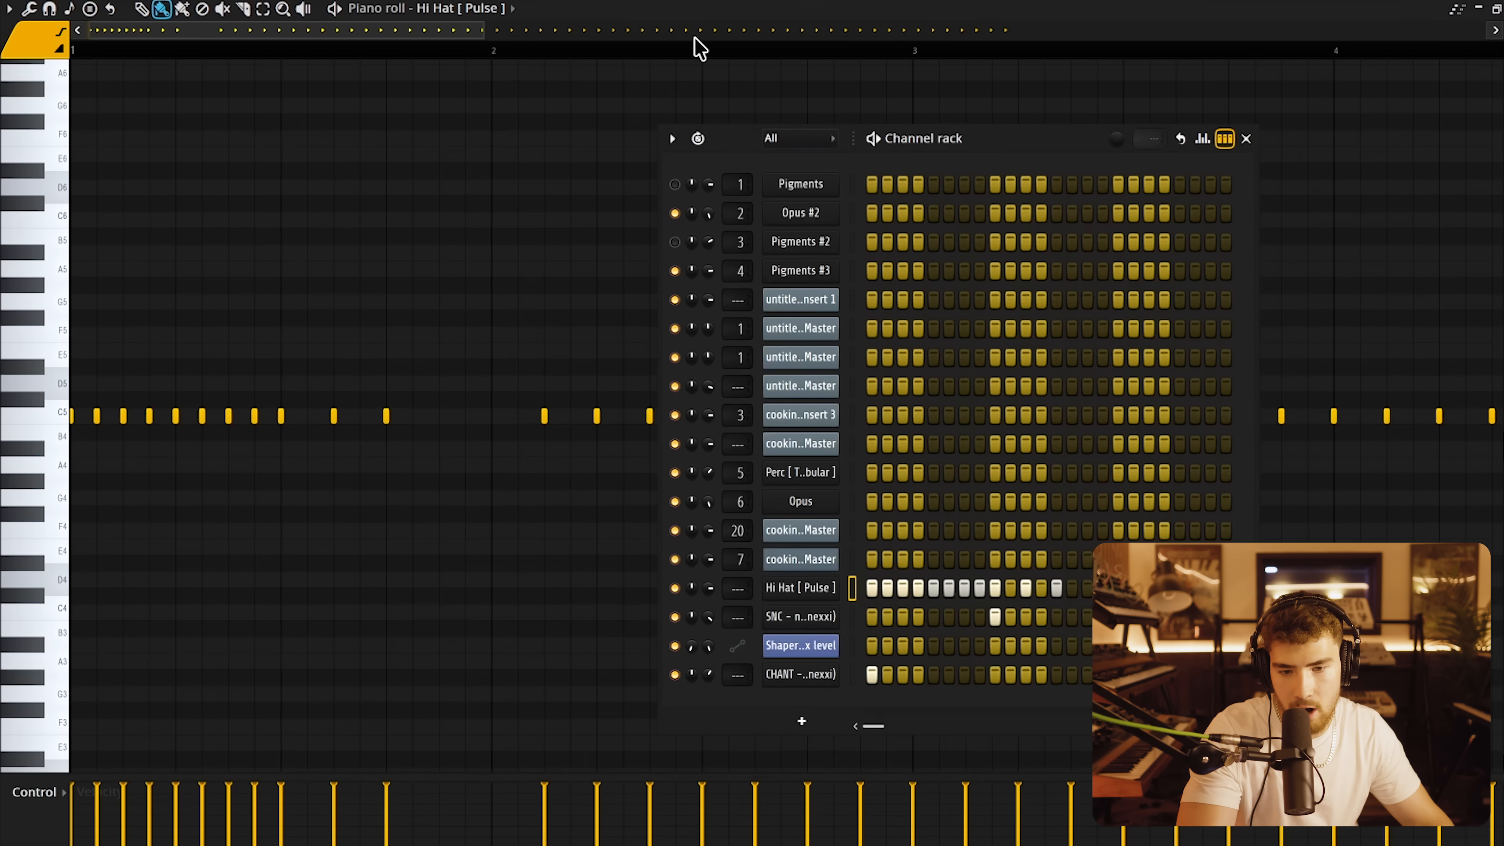
# Clone the Hi Hat [ Pulse ] channel and draw four D5 notes in the second half of bars 2 and 6.
pyautogui.rightClick(807, 588)
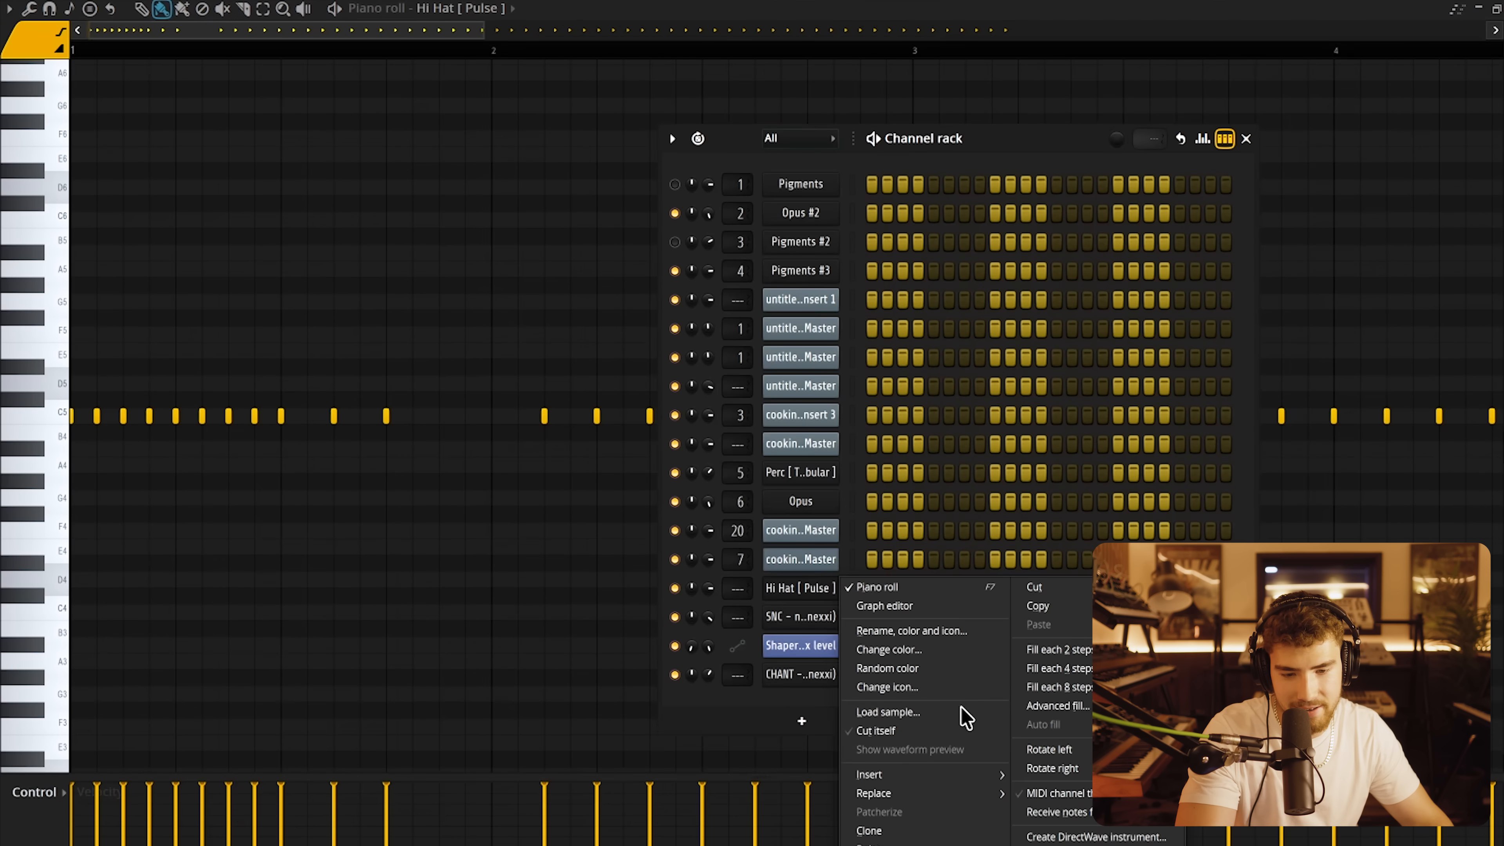
pyautogui.click(919, 834)
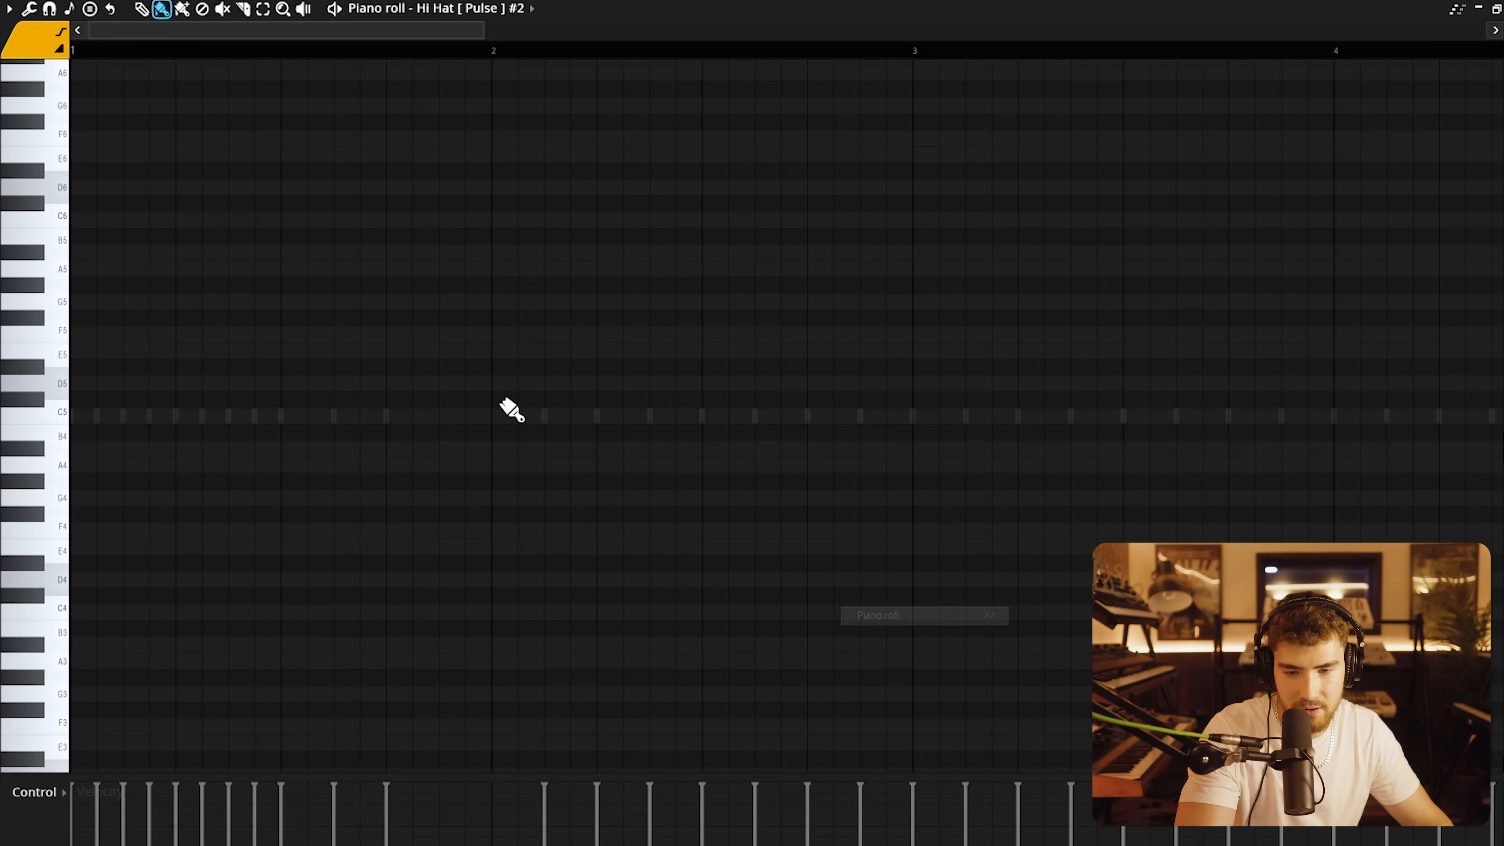
pyautogui.press('space')
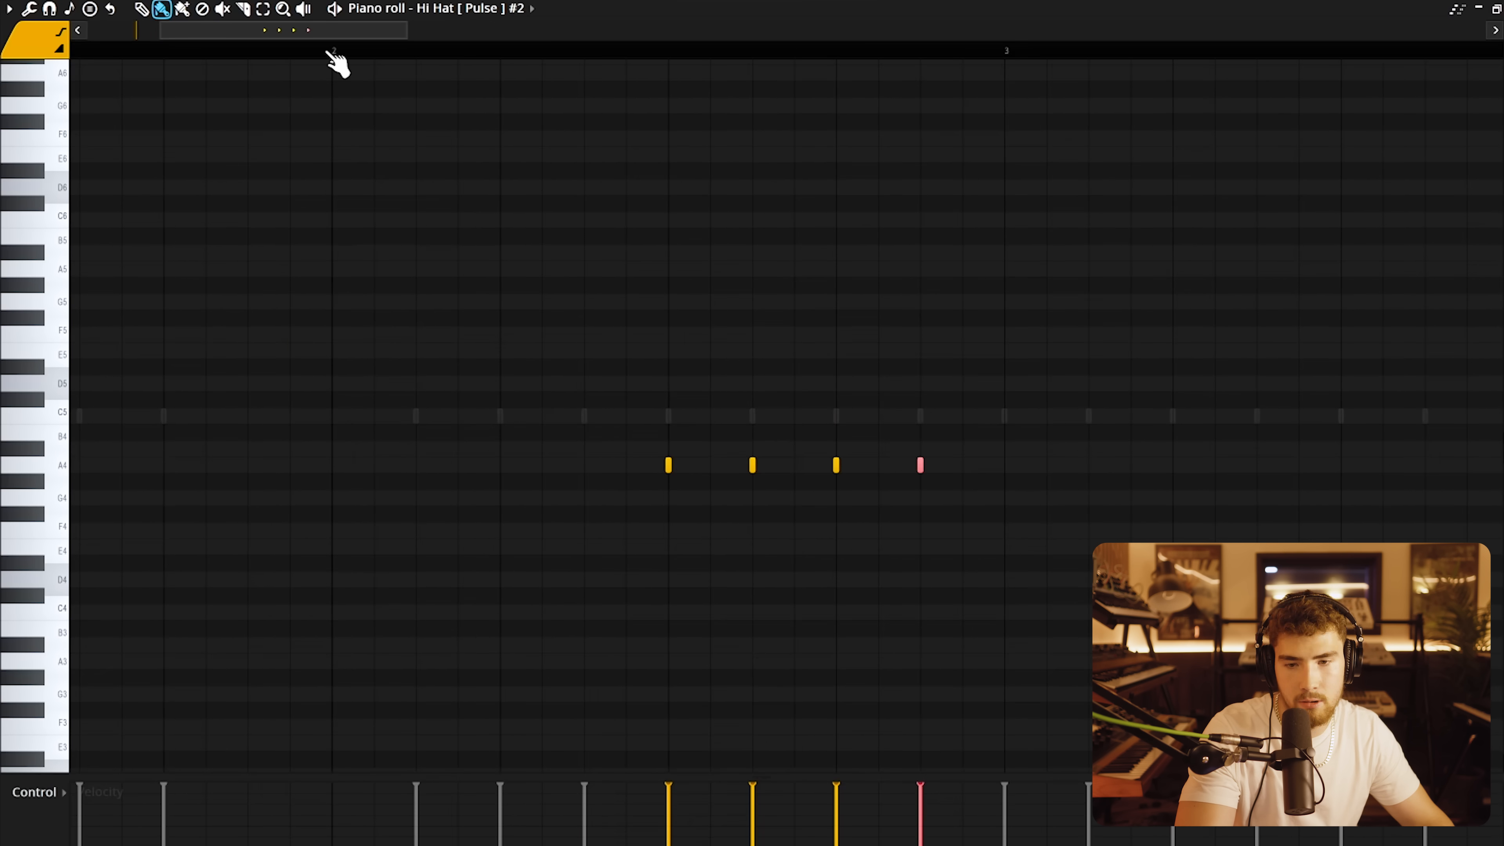
pyautogui.press('F6')
pyautogui.press('F6')
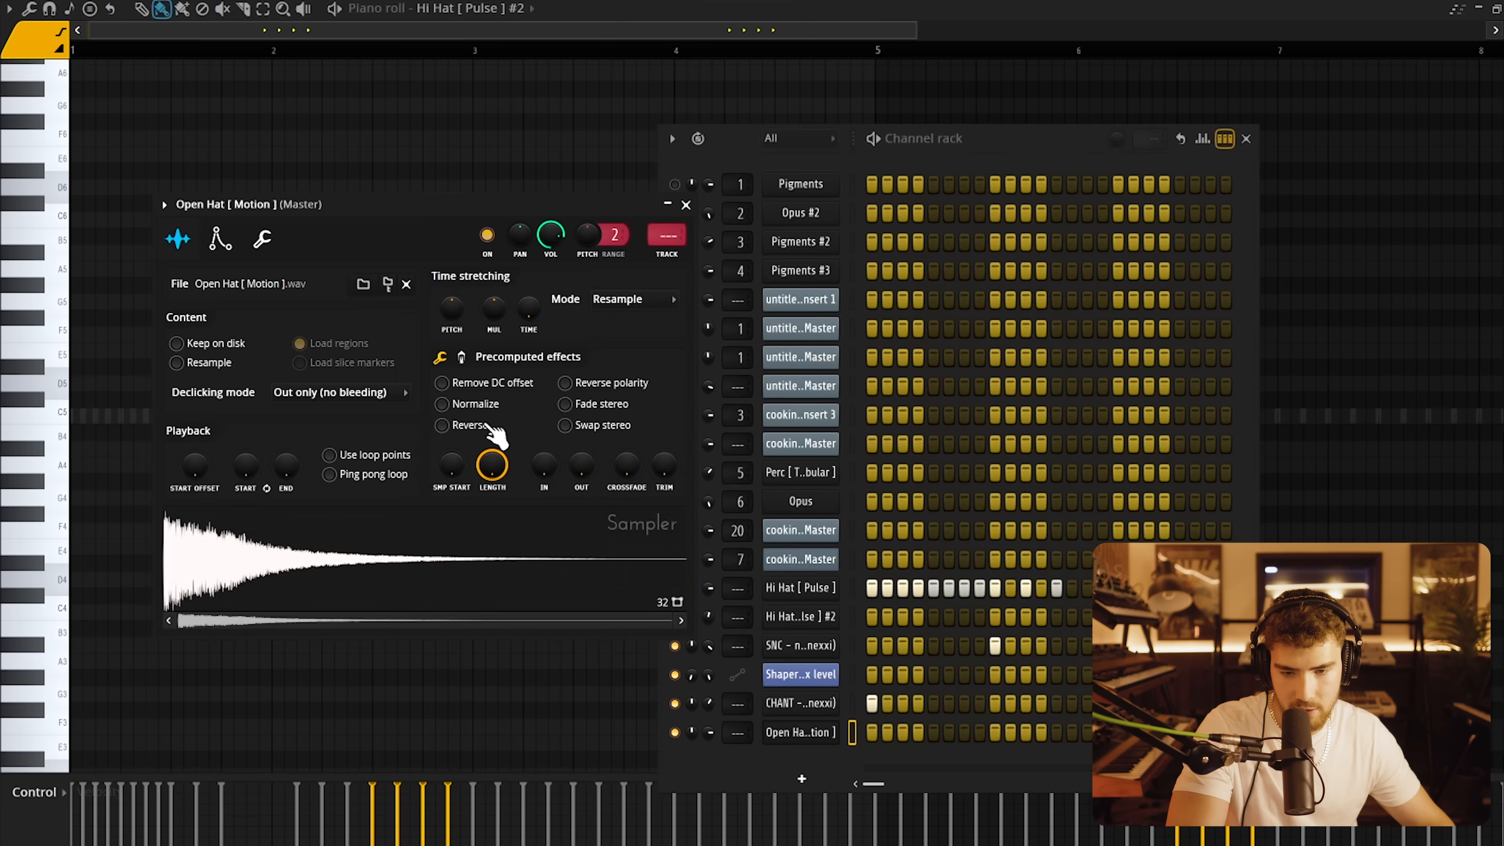
# Reverse the Open Hat [ Motion ] sample, add its C5 note in the second half of bar 2 and repeat it in bar 4.
pyautogui.click(457, 425)
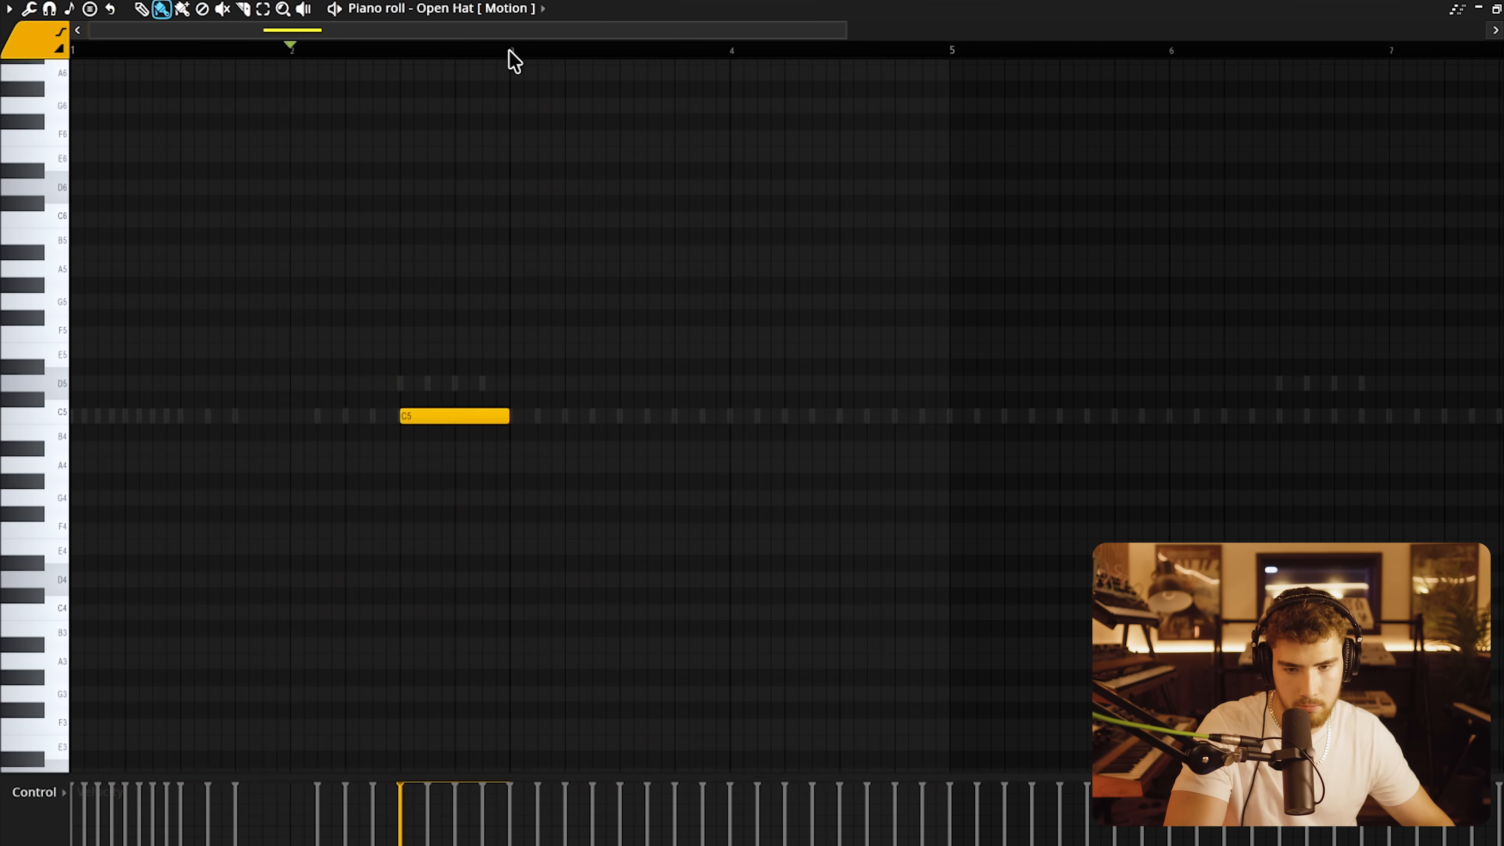
pyautogui.hotkey('ctrl', 'a')
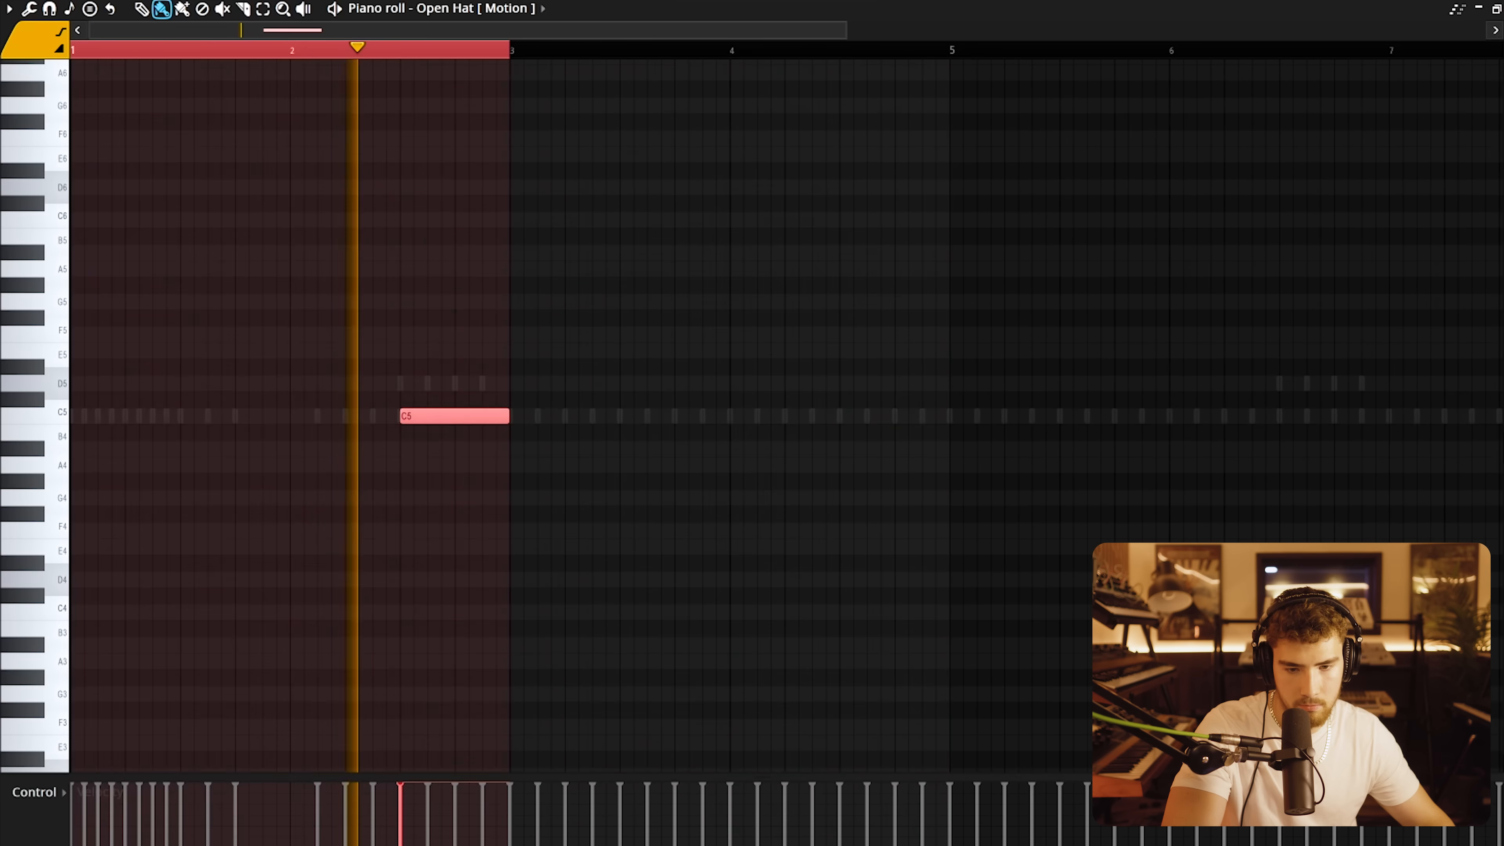
pyautogui.hotkey('ctrl', 'b')
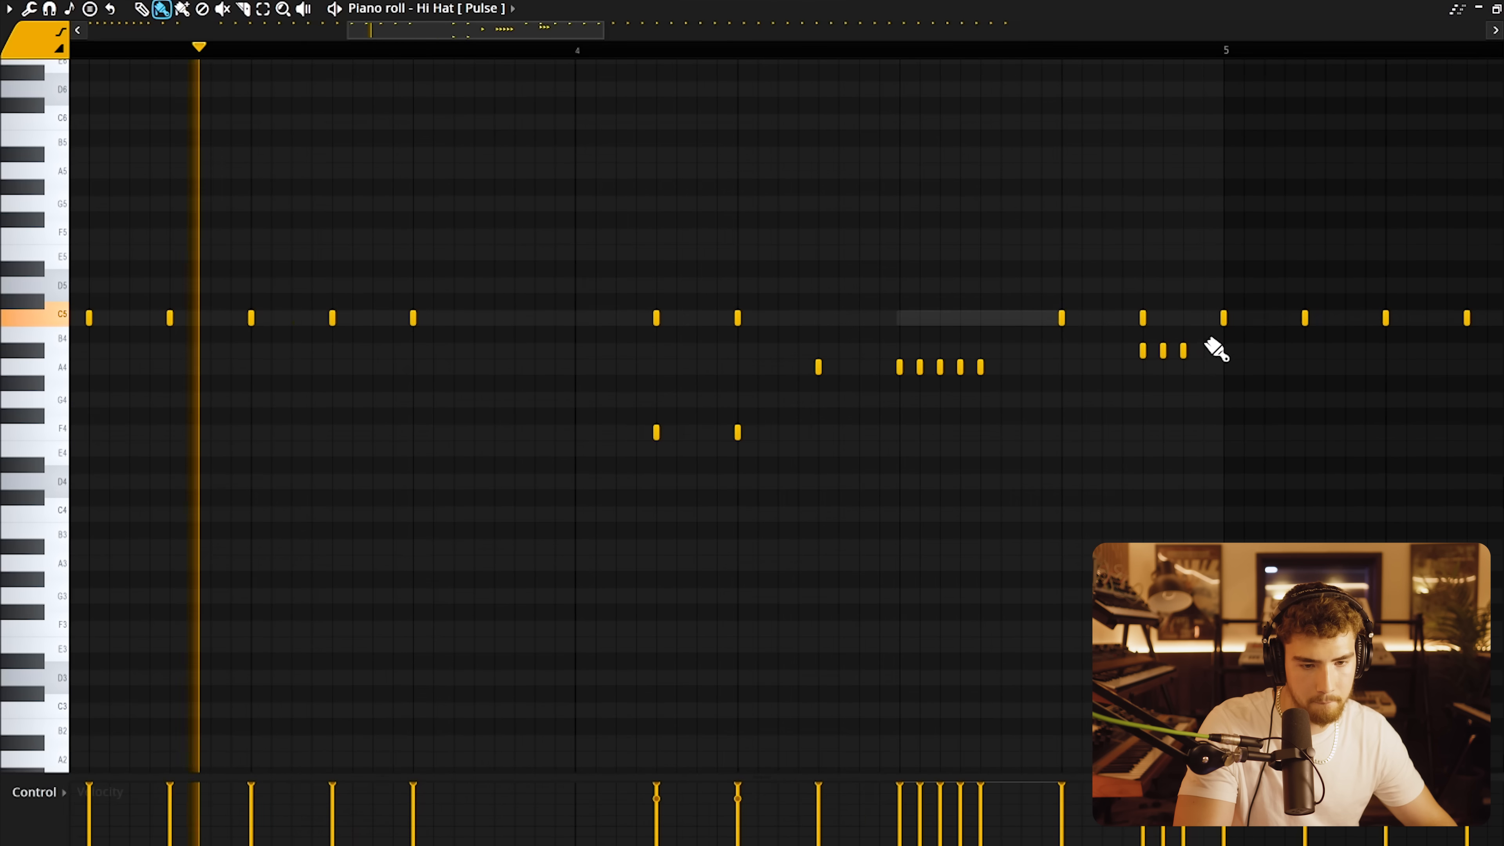
pyautogui.keyDown('ctrl'); pyautogui.scroll(-5, 1182, 336); pyautogui.keyUp('ctrl')
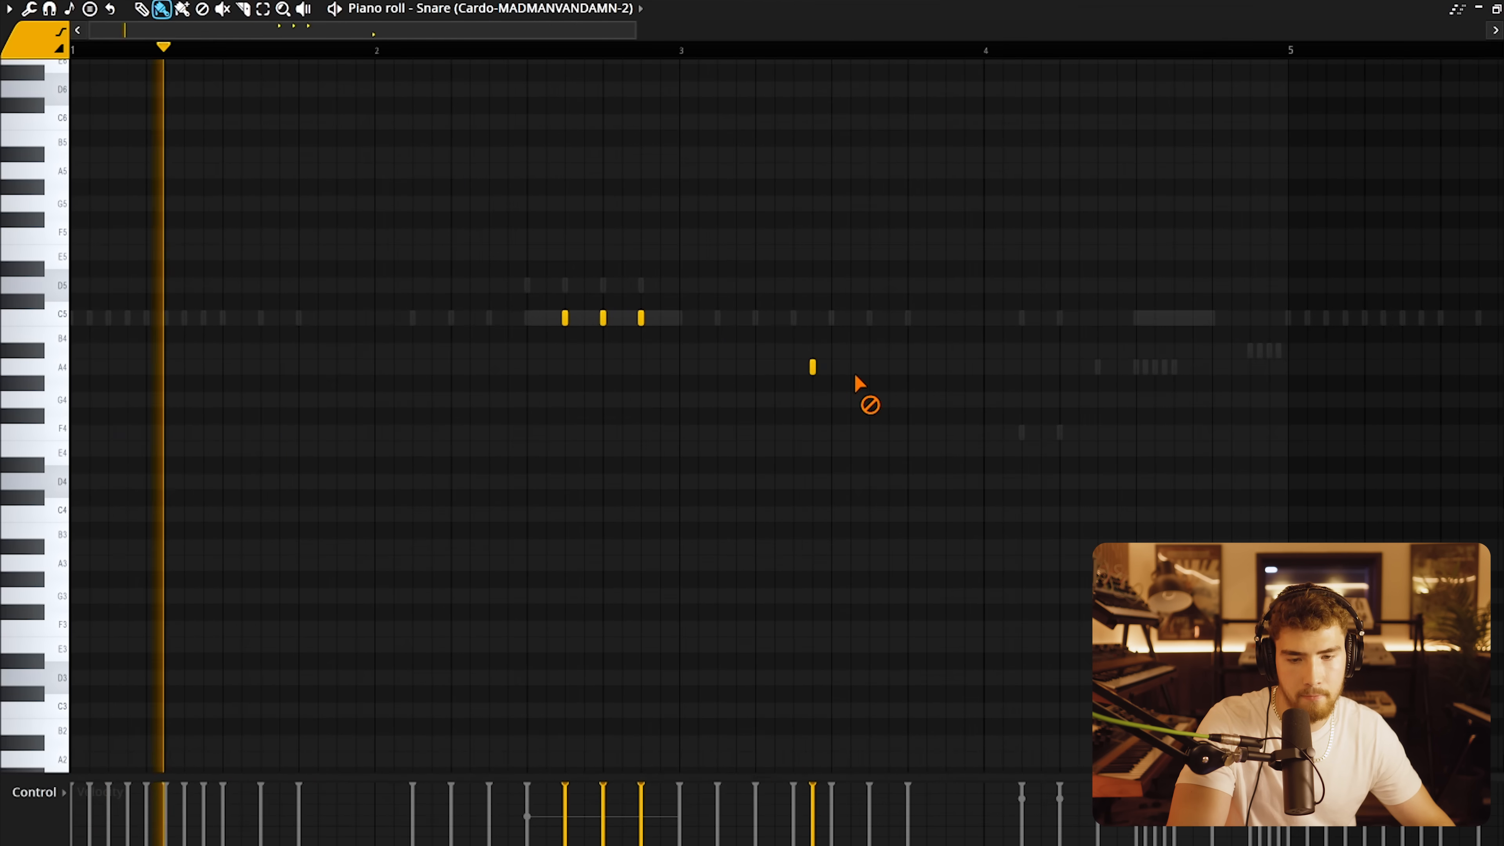
# Thin the Snare (Cardo-MADMANVANDAMN-2) part to two C5 hits at the end of bar 2 and delete its A4 hit in bar 3.
pyautogui.rightClick(812, 366)
pyautogui.keyDown('ctrl'); pyautogui.scroll(-1, 925, 330); pyautogui.keyUp('ctrl')
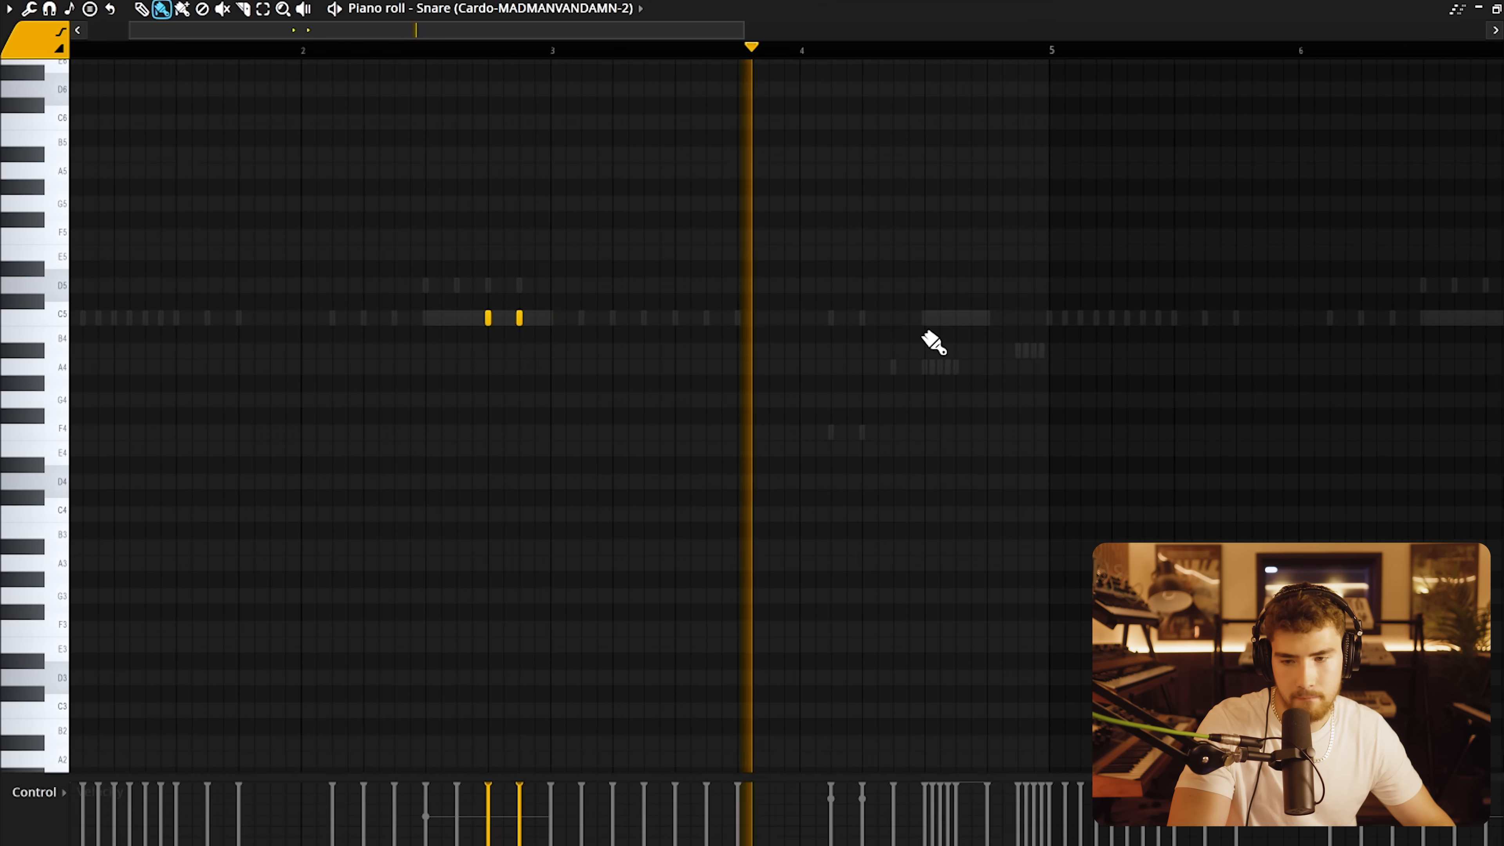
pyautogui.keyDown('ctrl'); pyautogui.scroll(1, 954, 297); pyautogui.keyUp('ctrl')
pyautogui.keyDown('ctrl'); pyautogui.scroll(-2, 960, 291); pyautogui.keyUp('ctrl')
pyautogui.keyDown('ctrl'); pyautogui.moveTo(931, 51); pyautogui.dragTo(72, 50); pyautogui.keyUp('ctrl')
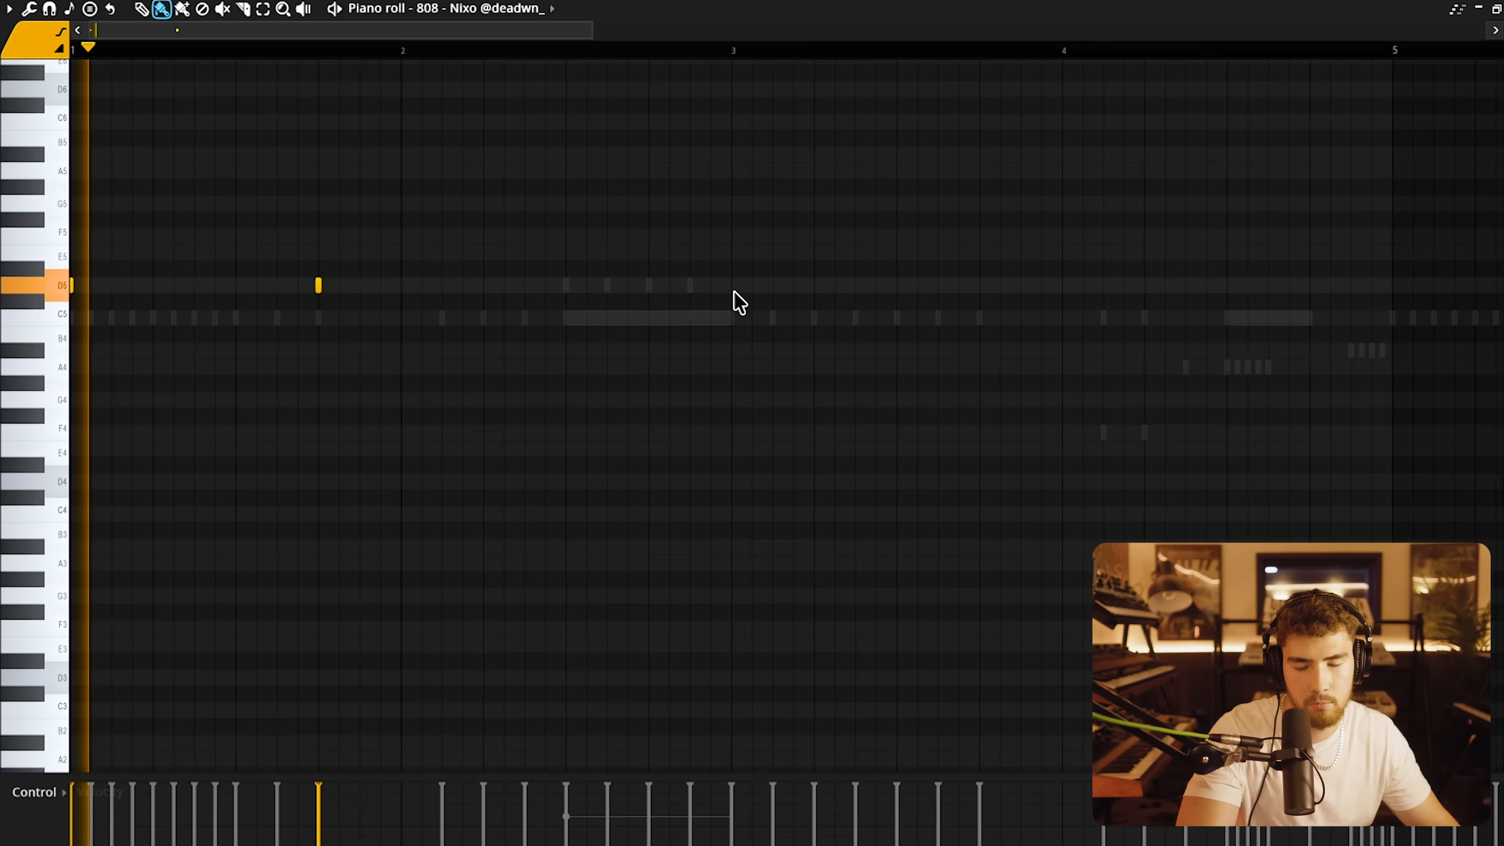
# Place 808 - Nixo D5 notes at the start and last quarter of bar 3 and duplicate the four-bar part into bars 5 to 8.
pyautogui.keyDown('ctrl'); pyautogui.scroll(-2, 858, 296); pyautogui.keyUp('ctrl')
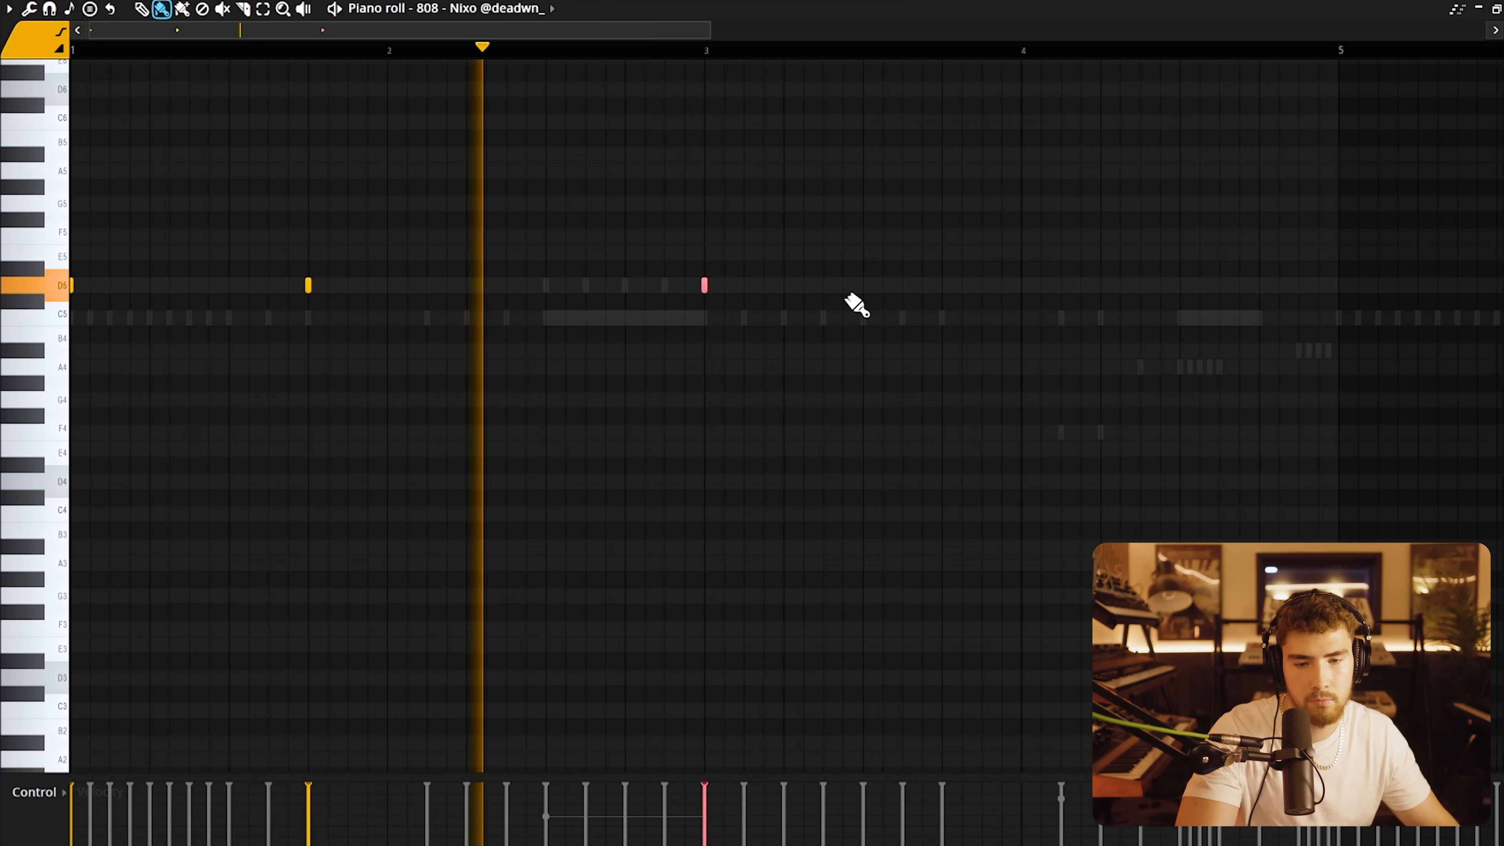
pyautogui.click(707, 286)
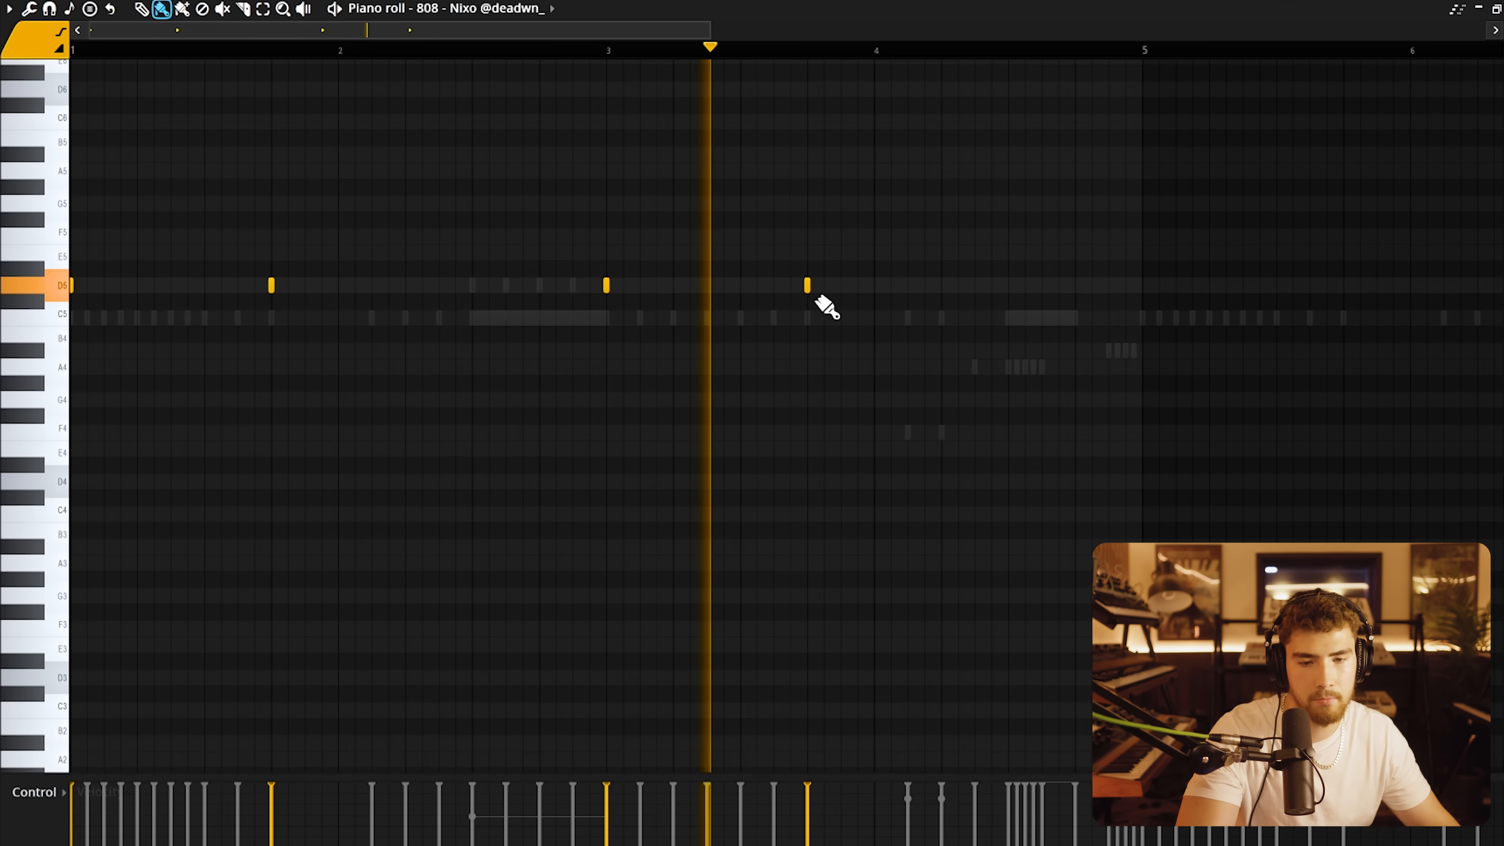
pyautogui.keyDown('ctrl'); pyautogui.scroll(-1, 998, 163); pyautogui.keyUp('ctrl')
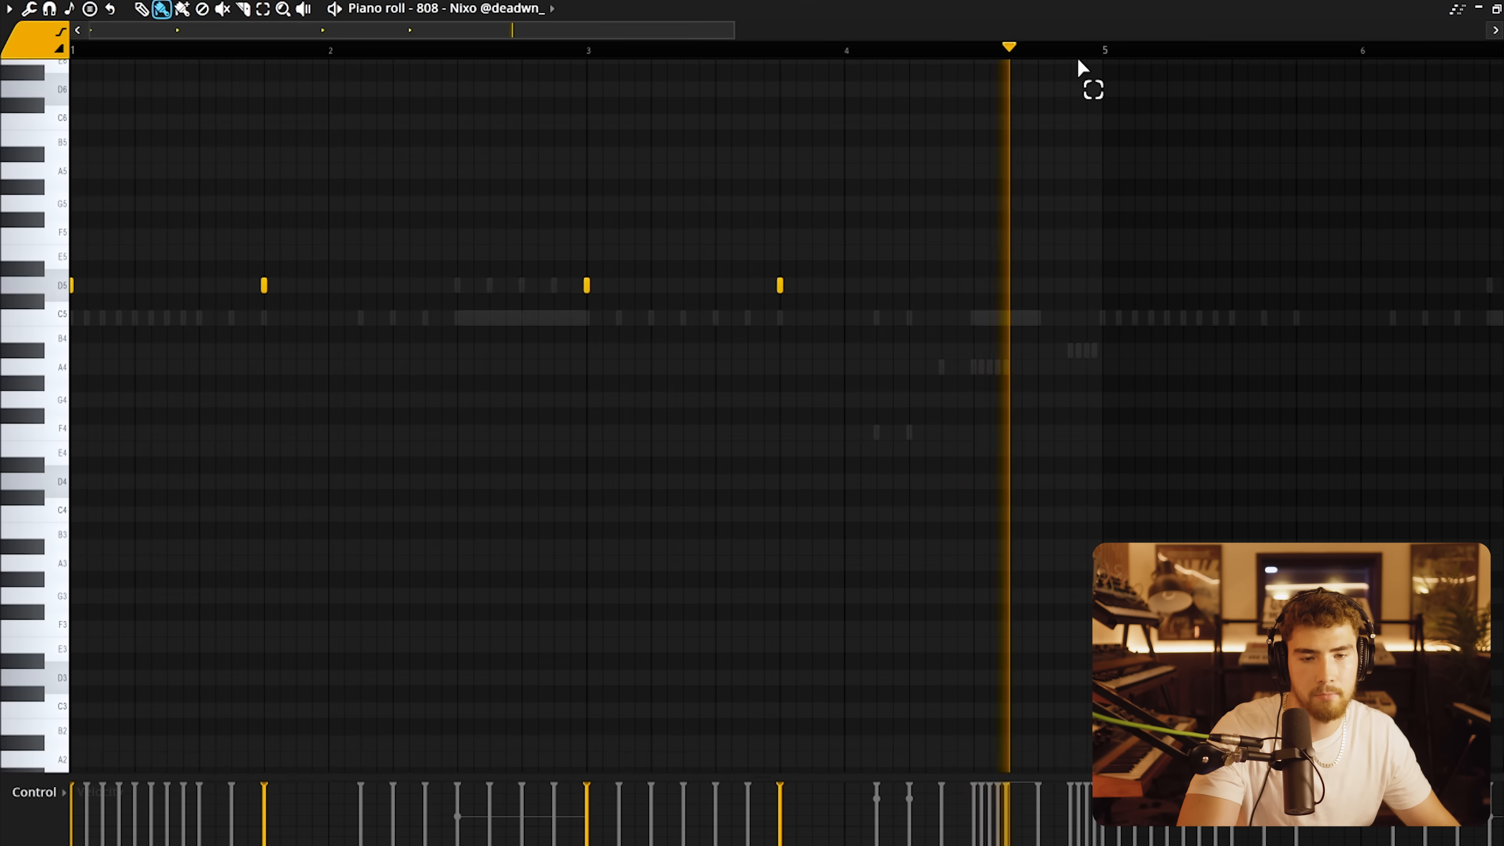
pyautogui.hotkey('ctrl', 'b')
pyautogui.keyDown('ctrl'); pyautogui.scroll(-3, 633, 120); pyautogui.keyUp('ctrl')
pyautogui.keyDown('ctrl'); pyautogui.scroll(-2, 632, 120); pyautogui.keyUp('ctrl')
pyautogui.keyDown('ctrl'); pyautogui.scroll(1, 77, 326); pyautogui.keyUp('ctrl')
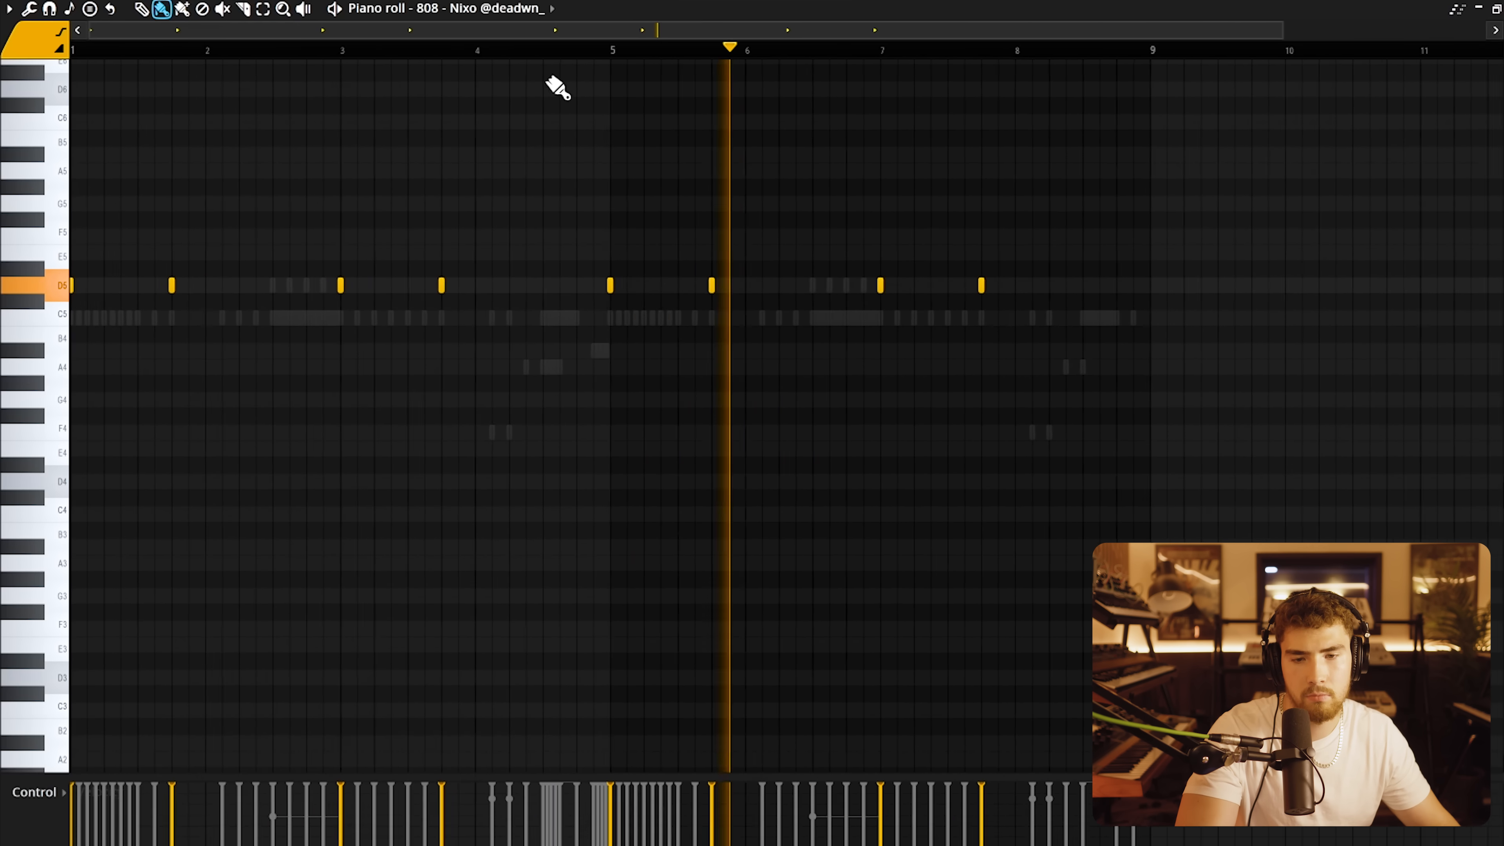
# Audition the bass samples in the browser and load Bass - Lovemoog into its own channel.
pyautogui.click(551, 7)
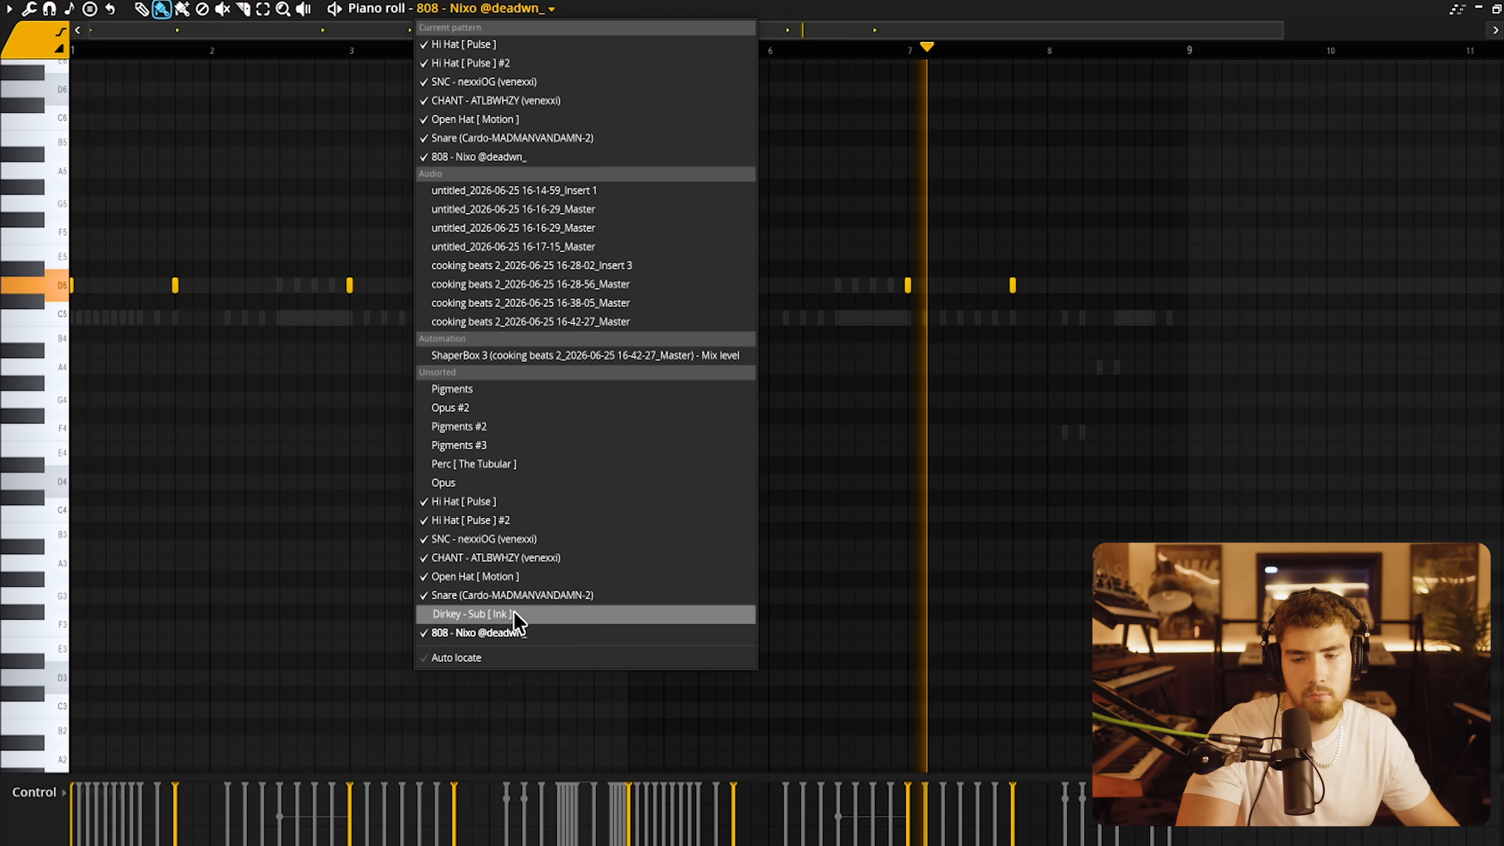
pyautogui.click(521, 615)
pyautogui.keyDown('ctrl'); pyautogui.scroll(4, 80, 320); pyautogui.keyUp('ctrl')
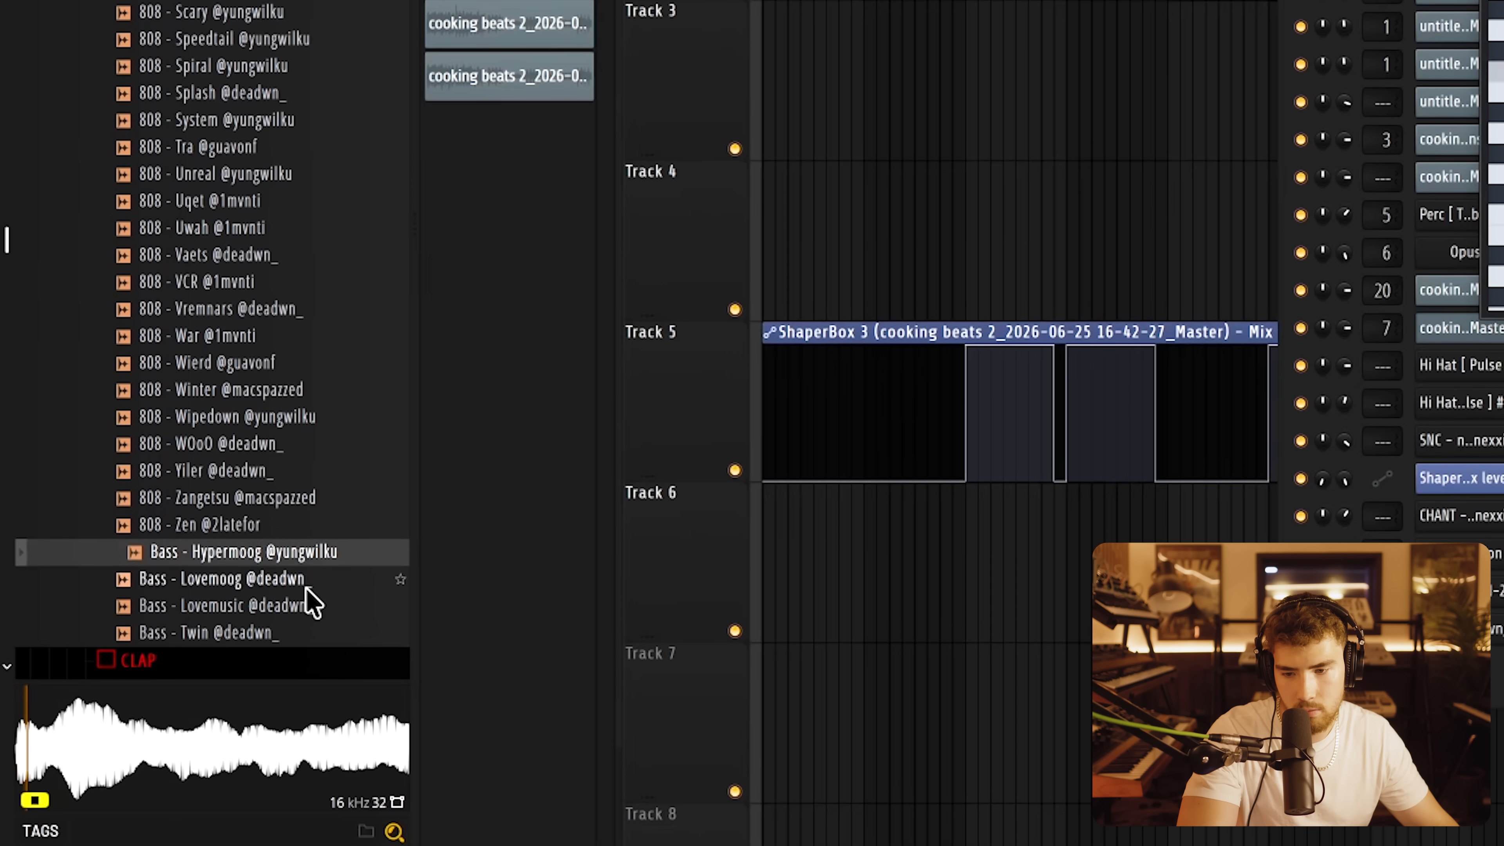
pyautogui.click(305, 584)
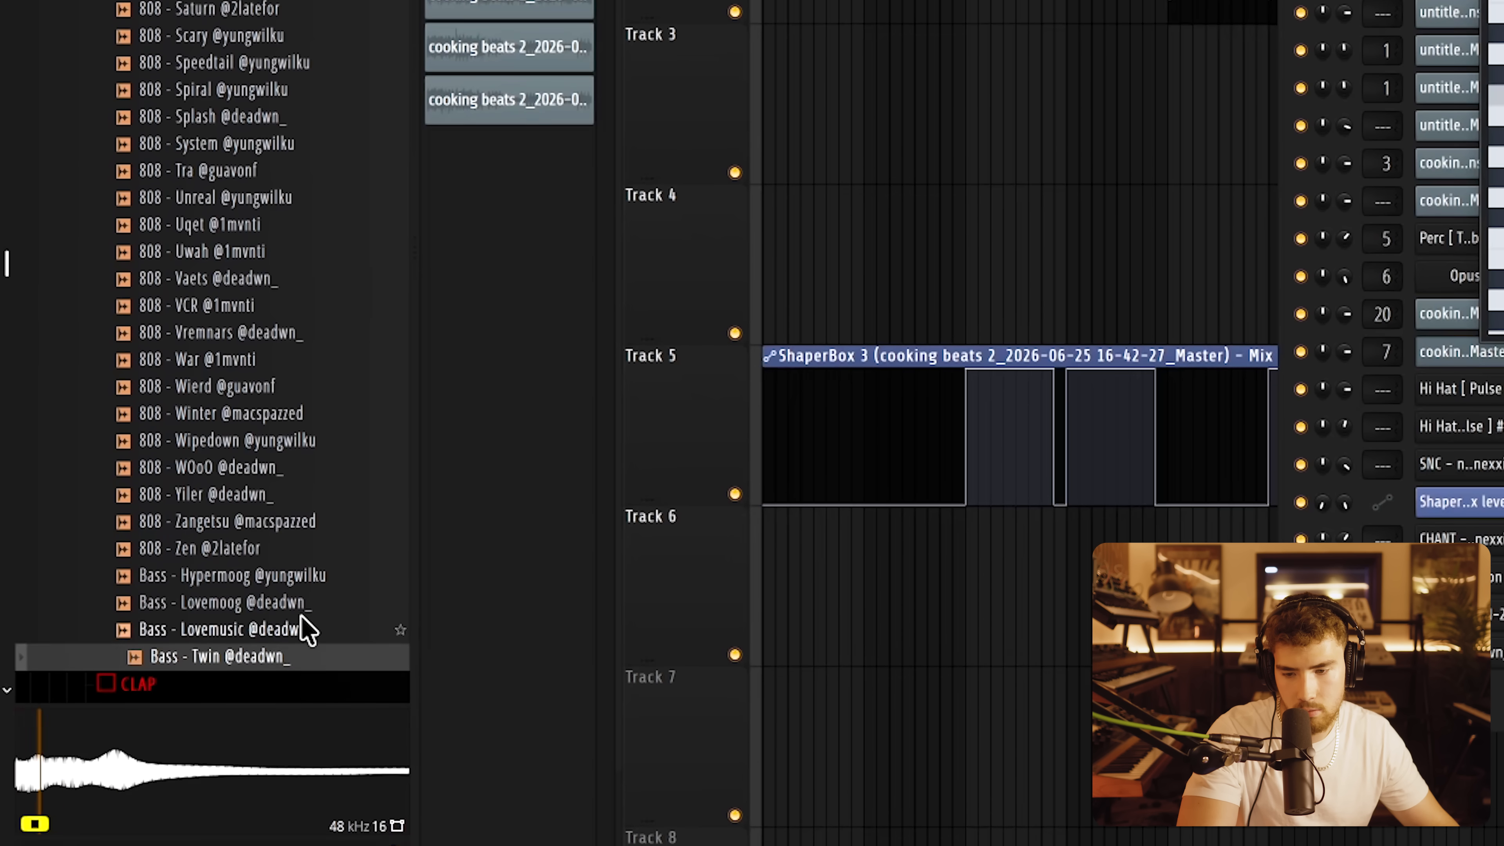
pyautogui.click(317, 558)
pyautogui.click(319, 630)
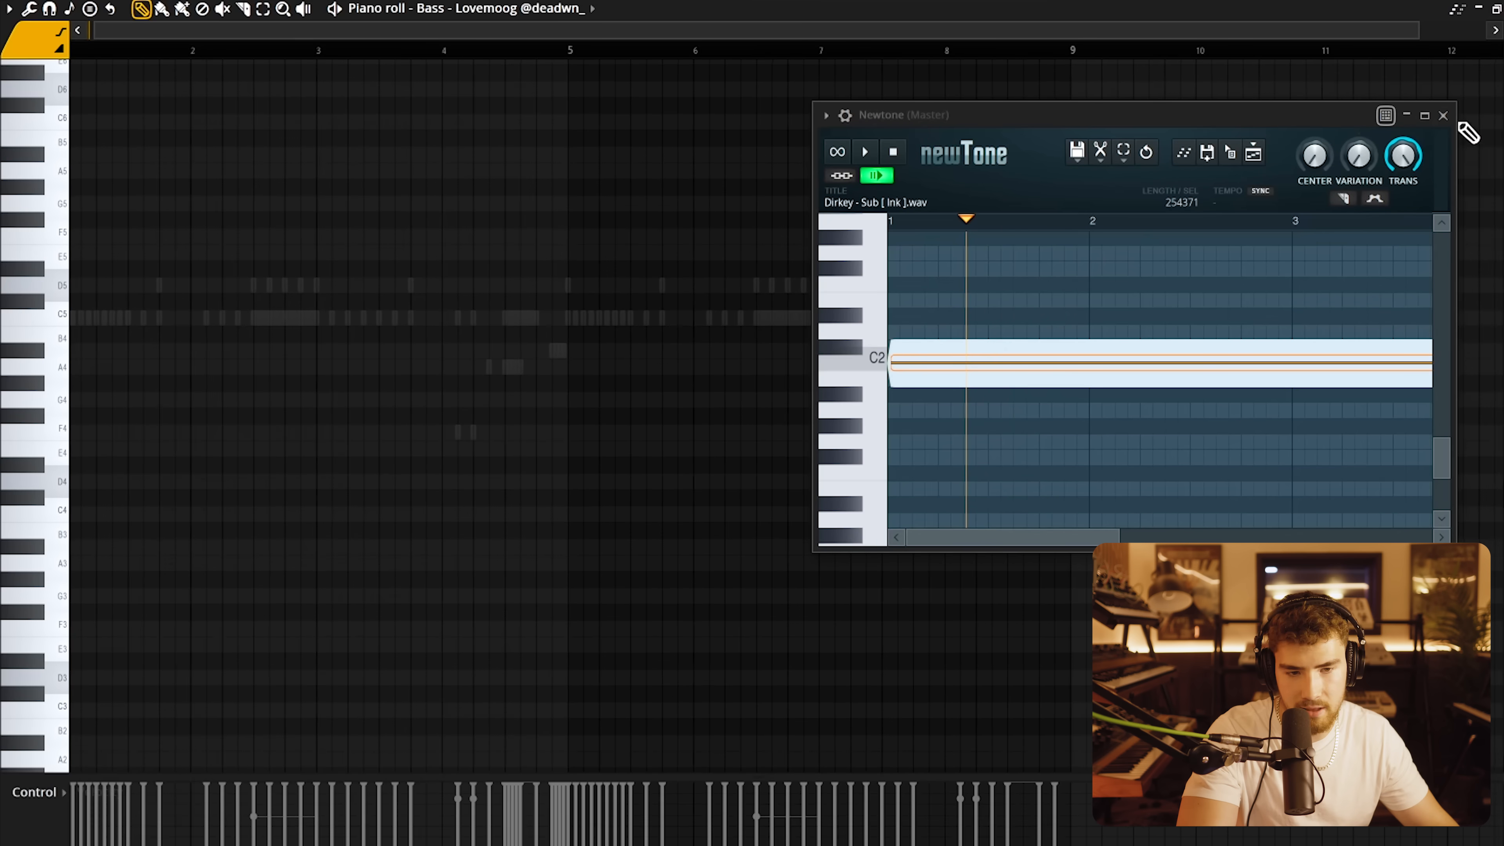
pyautogui.click(1443, 115)
# Place two Bass - Lovemoog D4 notes in the second half of bar 1 and raise the second one to D5.
pyautogui.press('space')
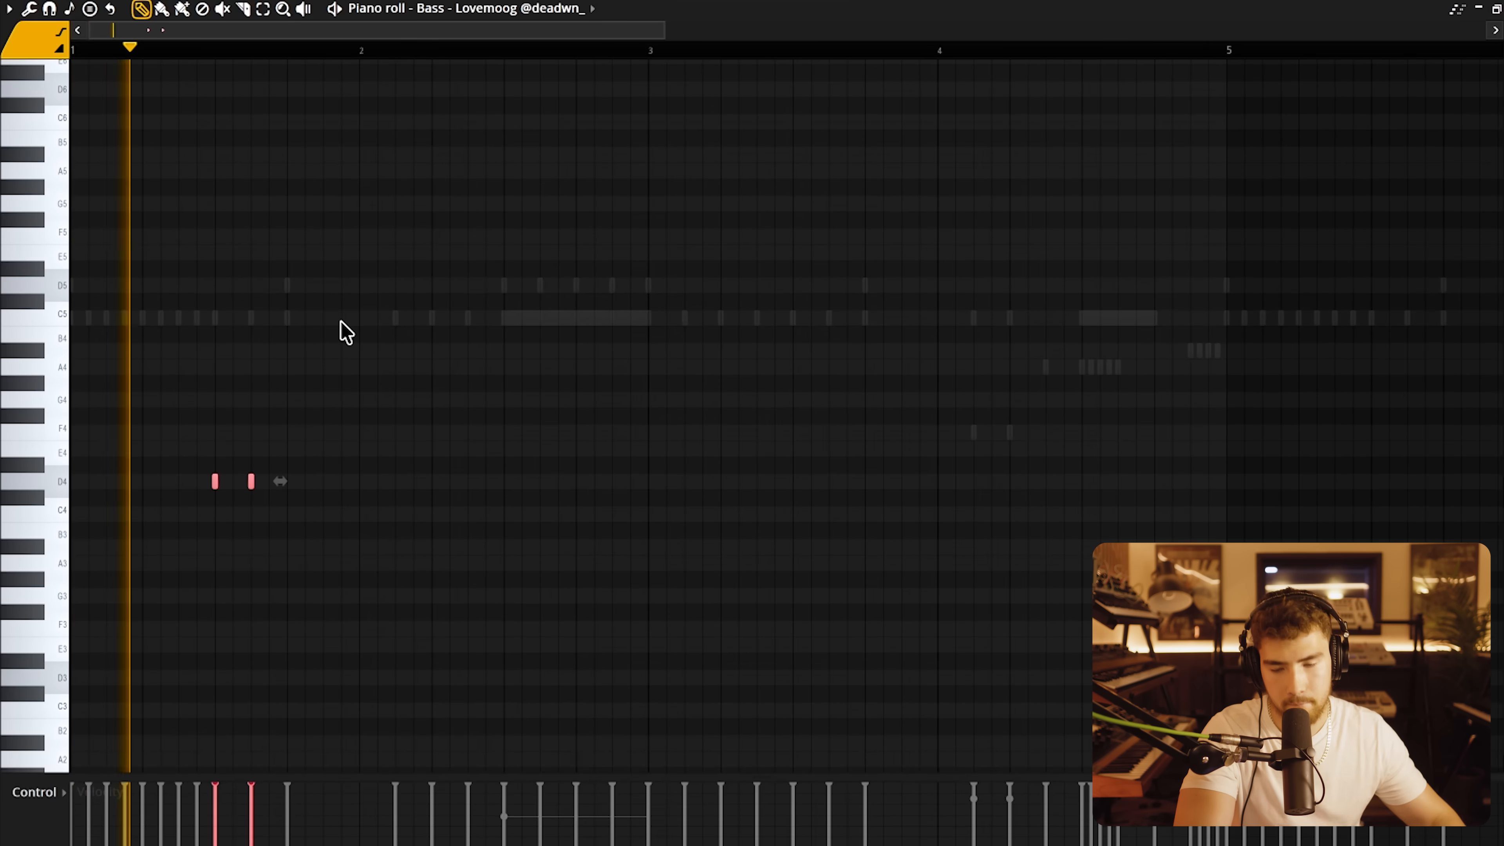
pyautogui.hotkey('ctrl', 'd')
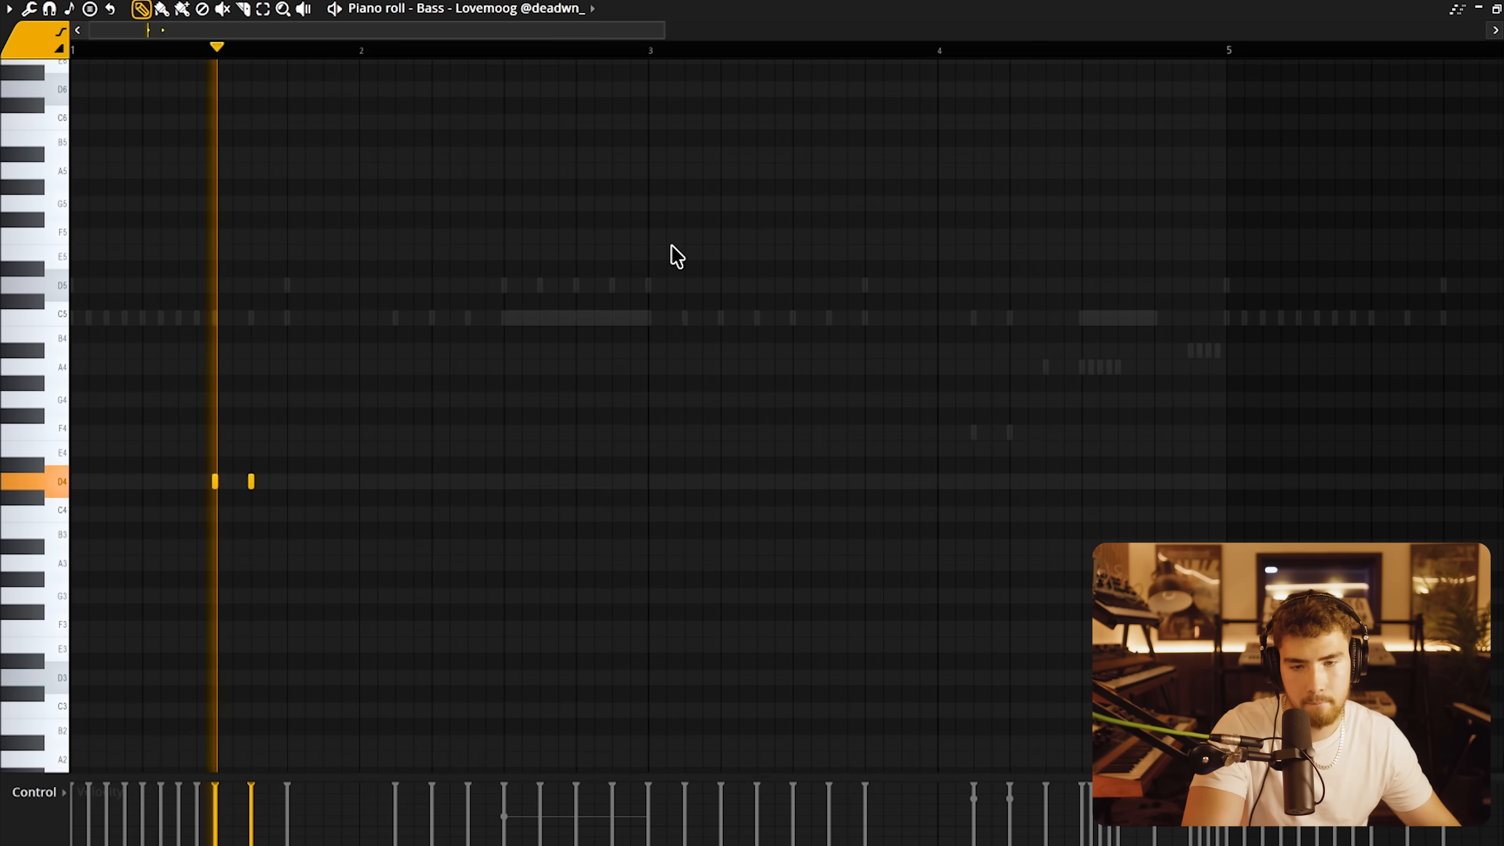
pyautogui.press('F6')
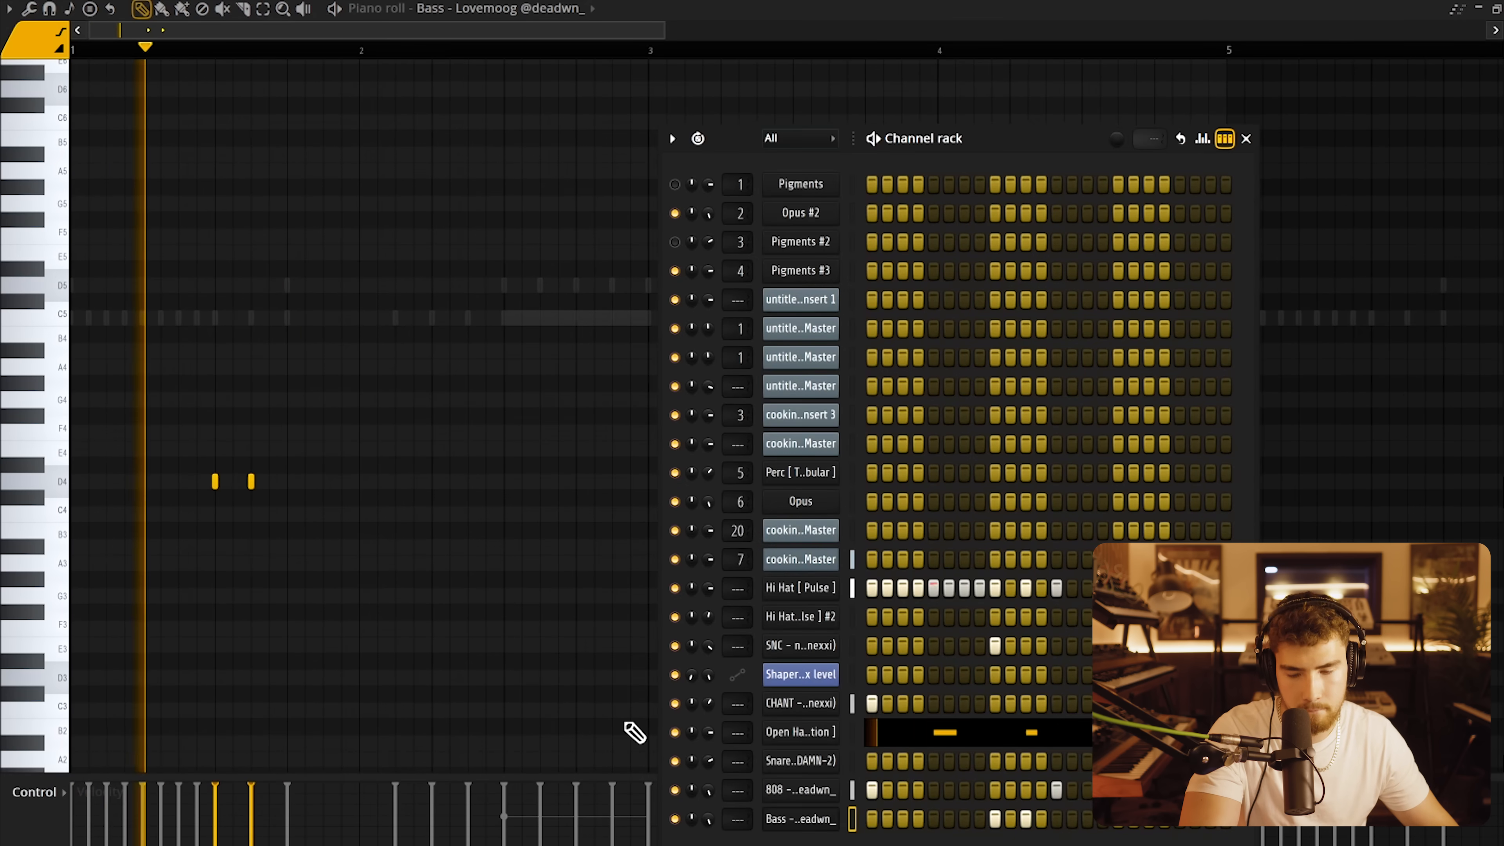
pyautogui.press('F6')
pyautogui.hotkey('ctrl', 'Up')
pyautogui.hotkey('ctrl', 'Up')
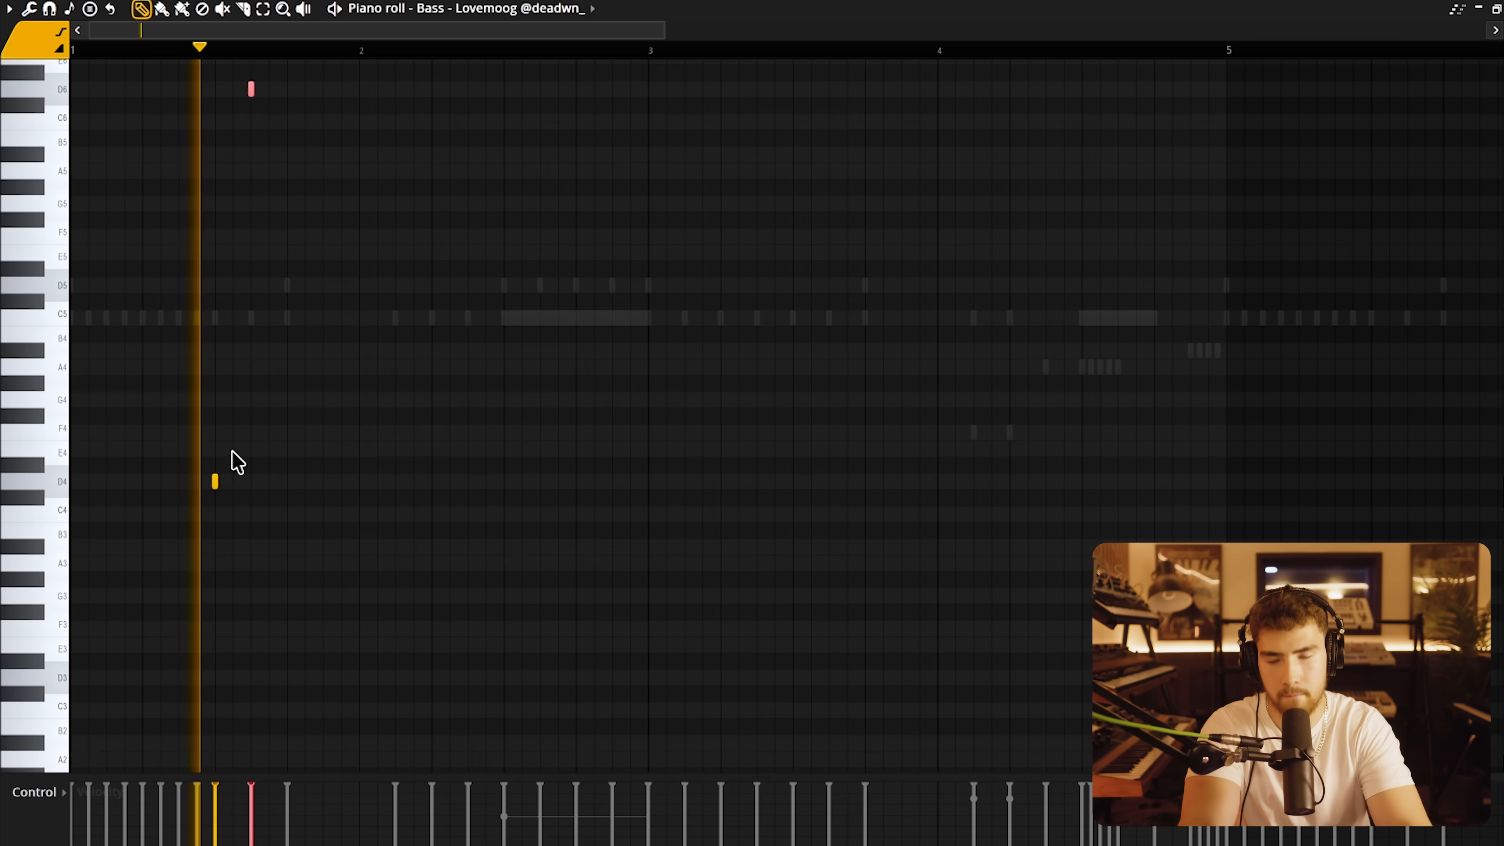
pyautogui.hotkey('ctrl', 'd')
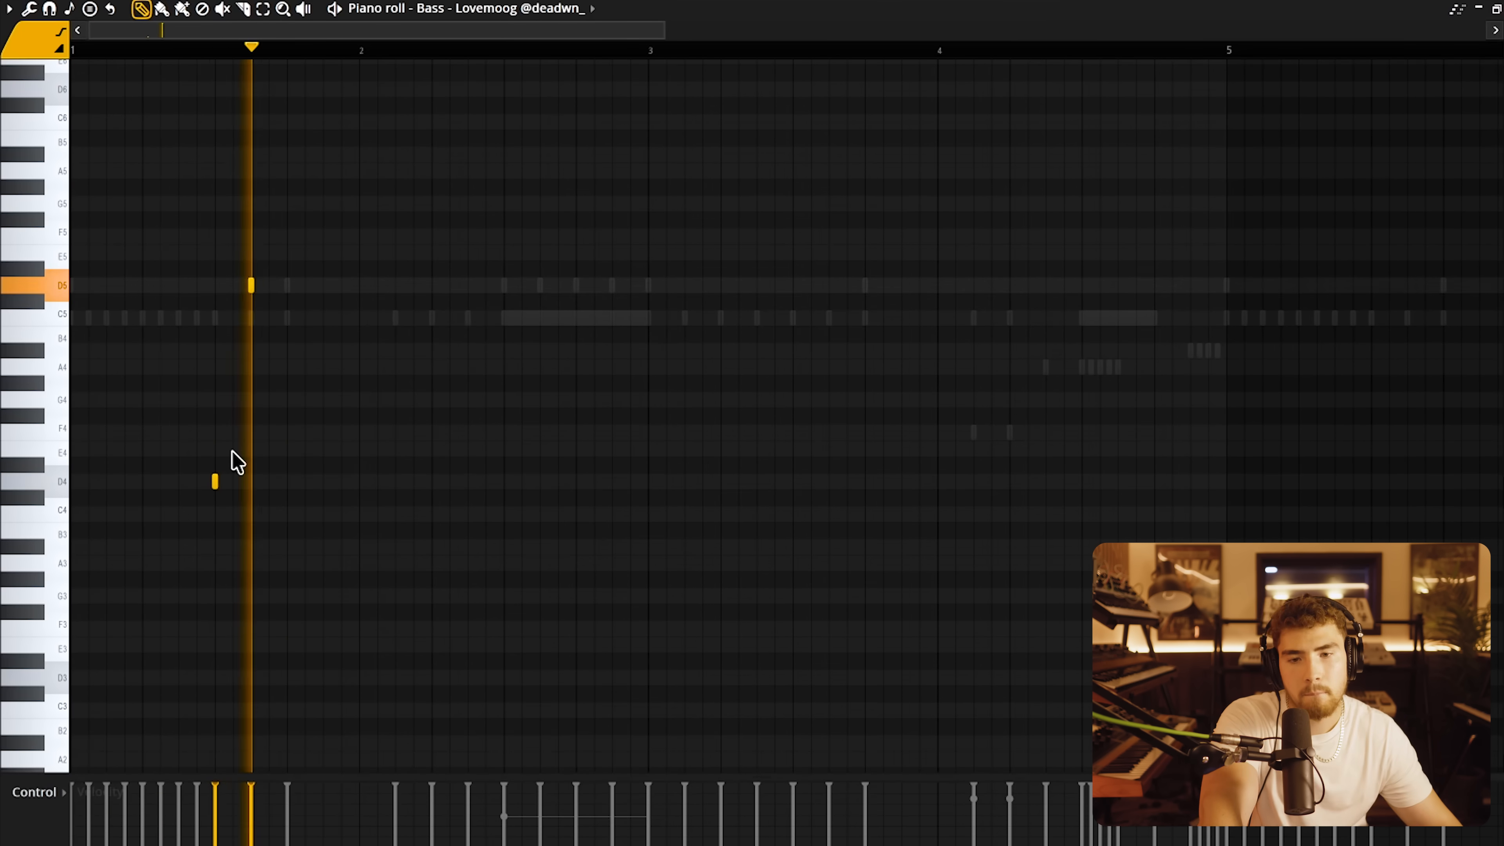
# Open the Bass - Lovemoog channel's settings from the channel rack and return to its piano roll.
pyautogui.press('F6')
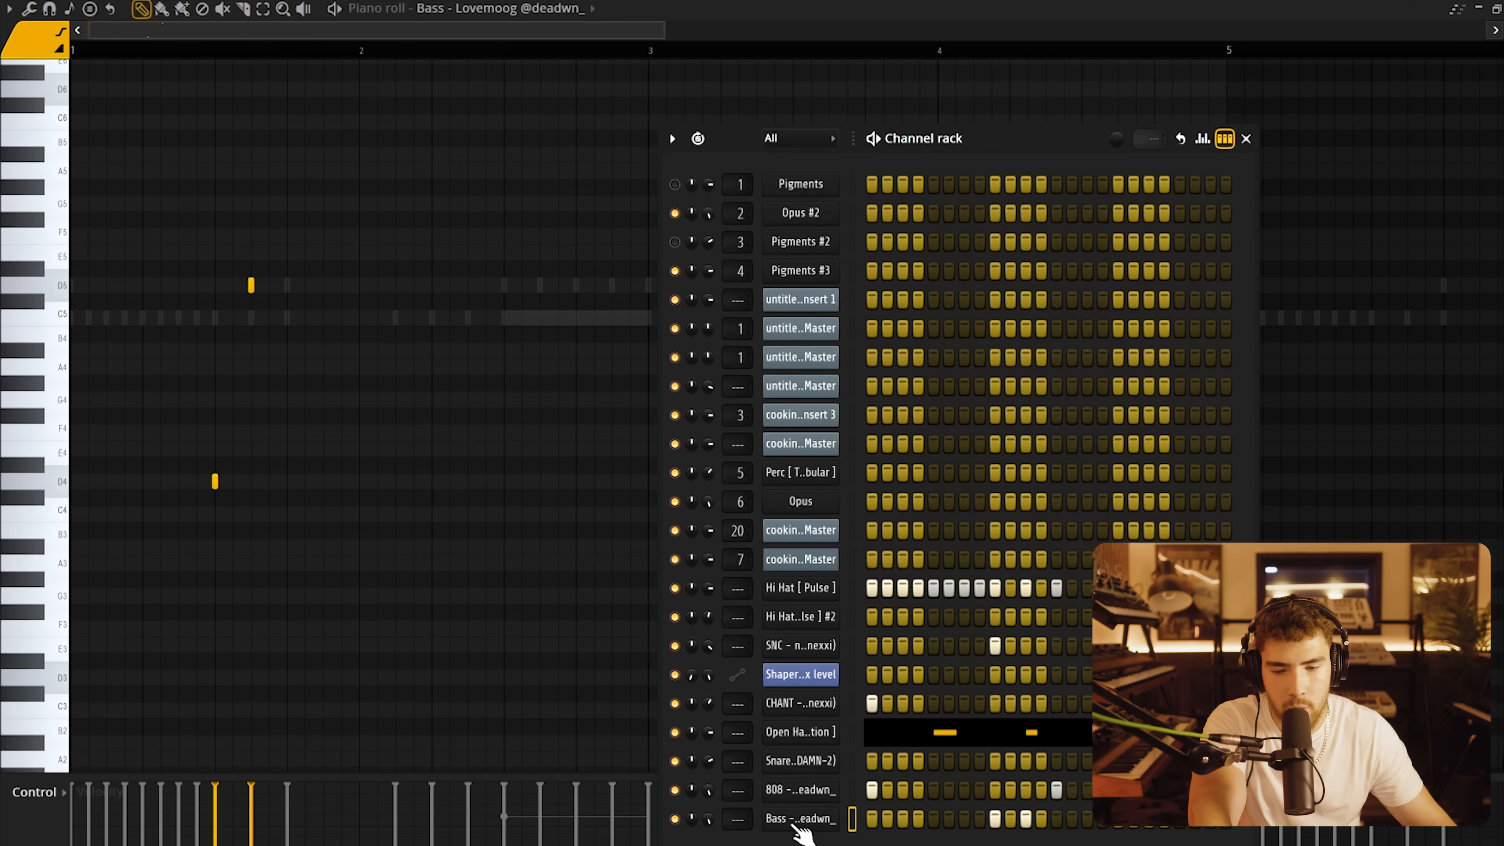
pyautogui.click(802, 833)
pyautogui.click(124, 192)
pyautogui.click(621, 175)
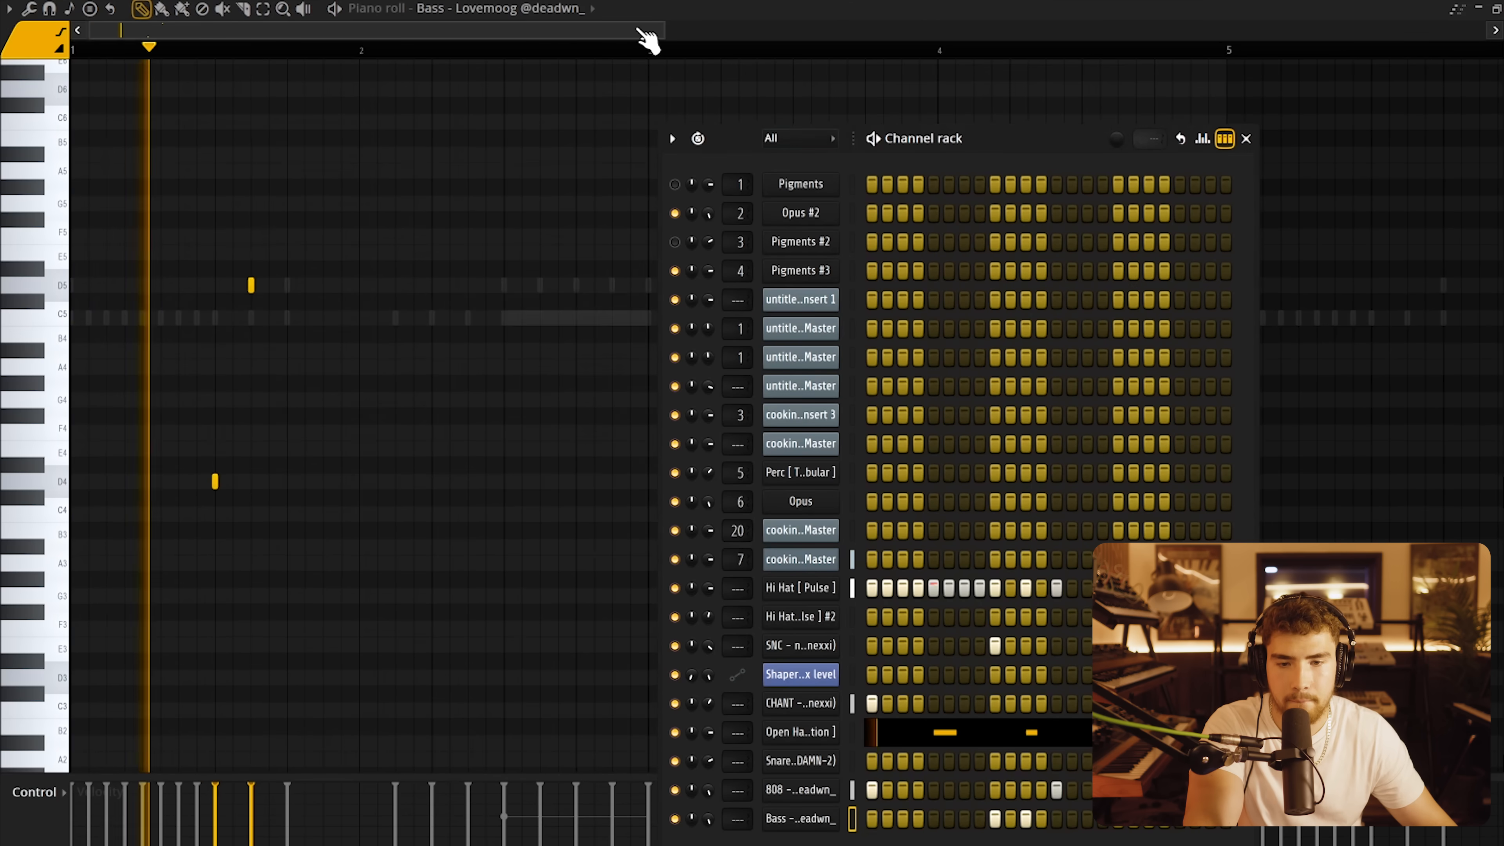
pyautogui.press('F6')
# Repeat the two Bass - Lovemoog notes in bar 5 and raise the copied pair by one octave.
pyautogui.scroll(-2, 764, 323)
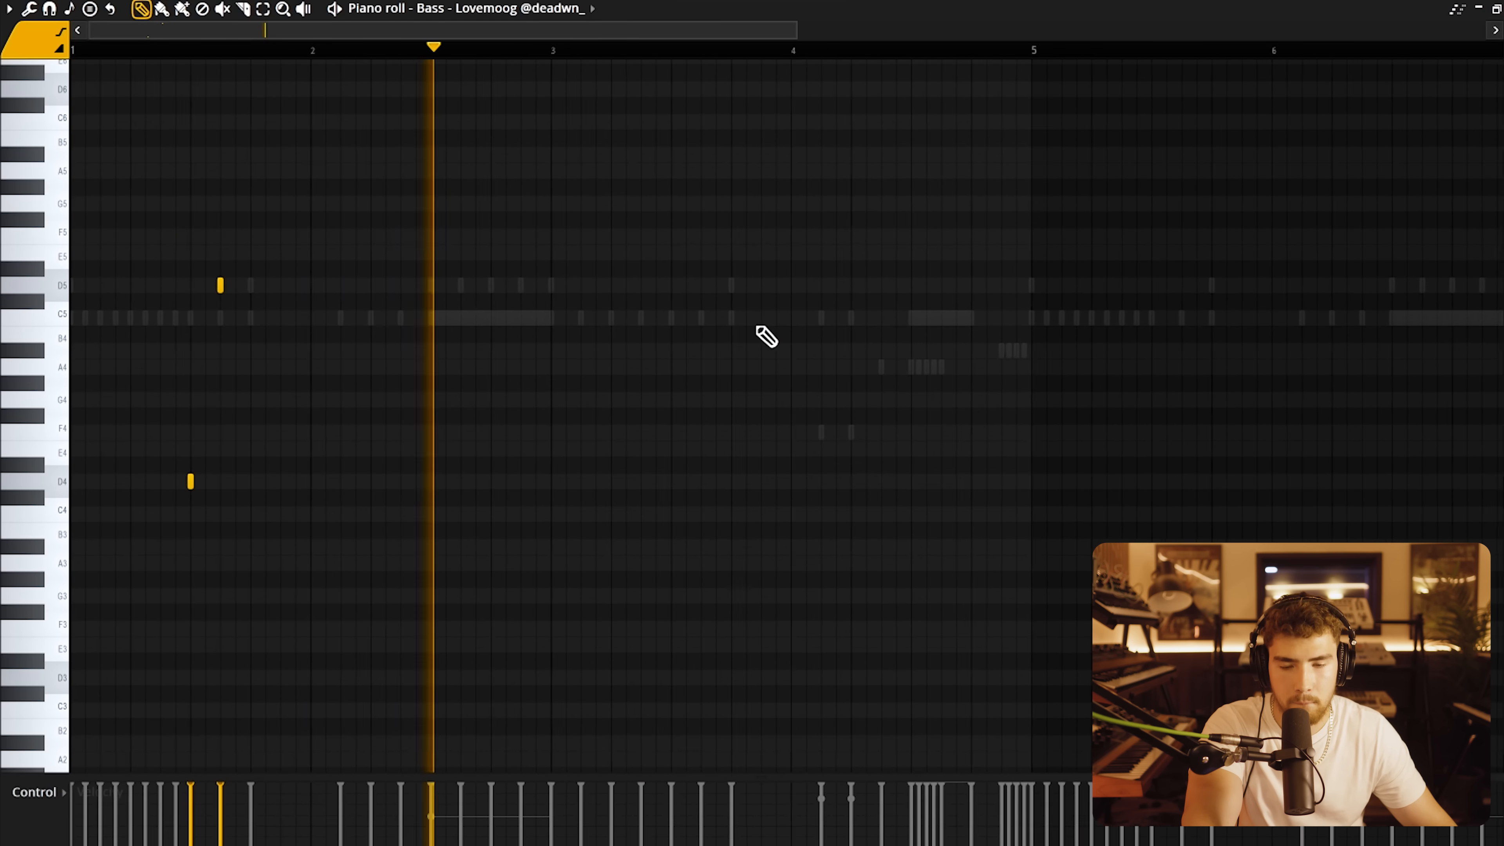
pyautogui.hotkey('ctrl', 'b')
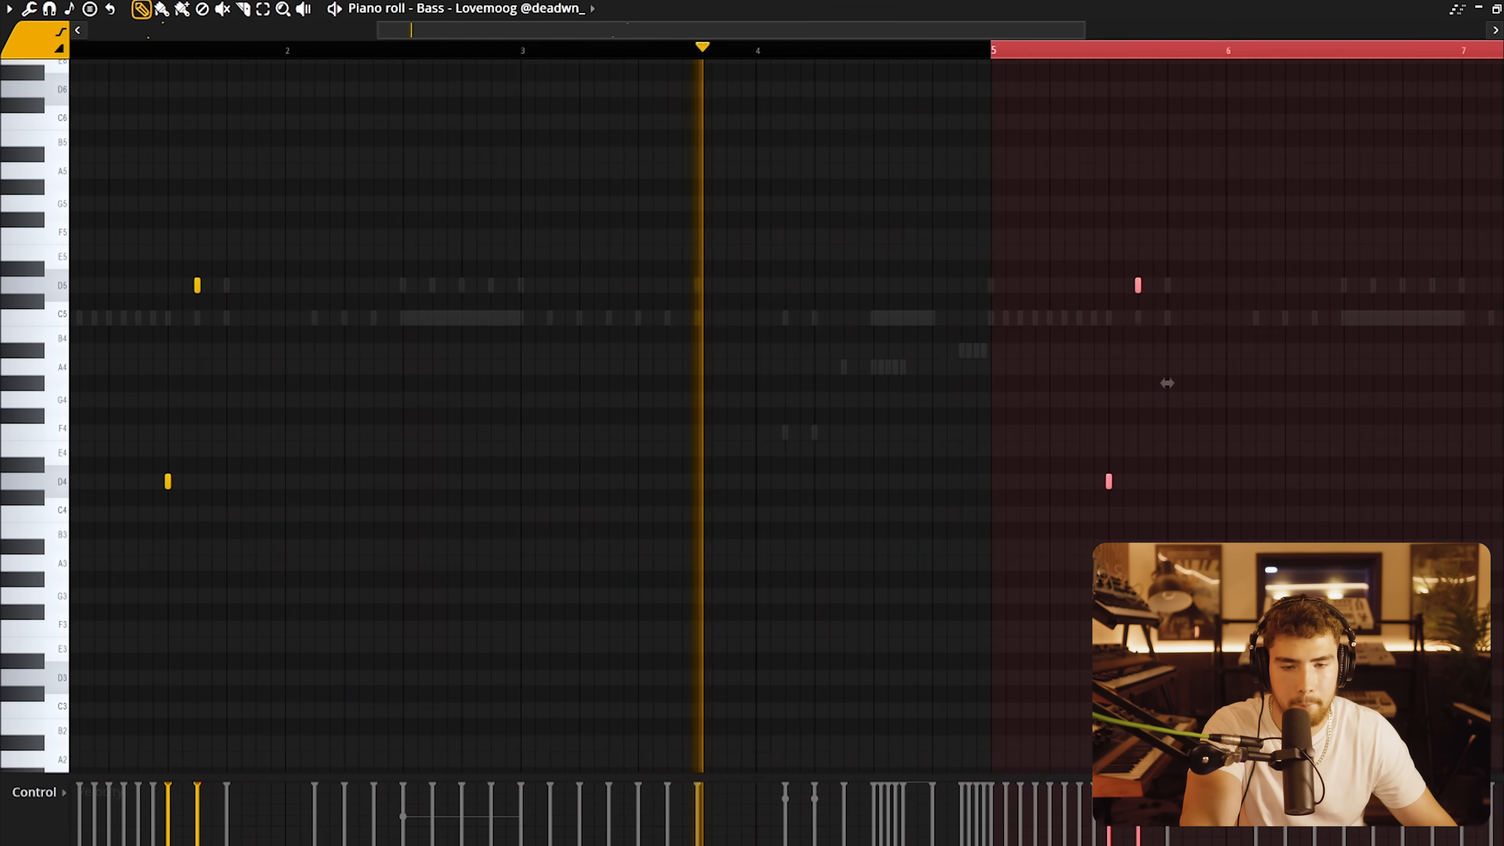
pyautogui.keyDown('ctrl'); pyautogui.click(1169, 382); pyautogui.keyUp('ctrl')
pyautogui.scroll(-3, 991, 233)
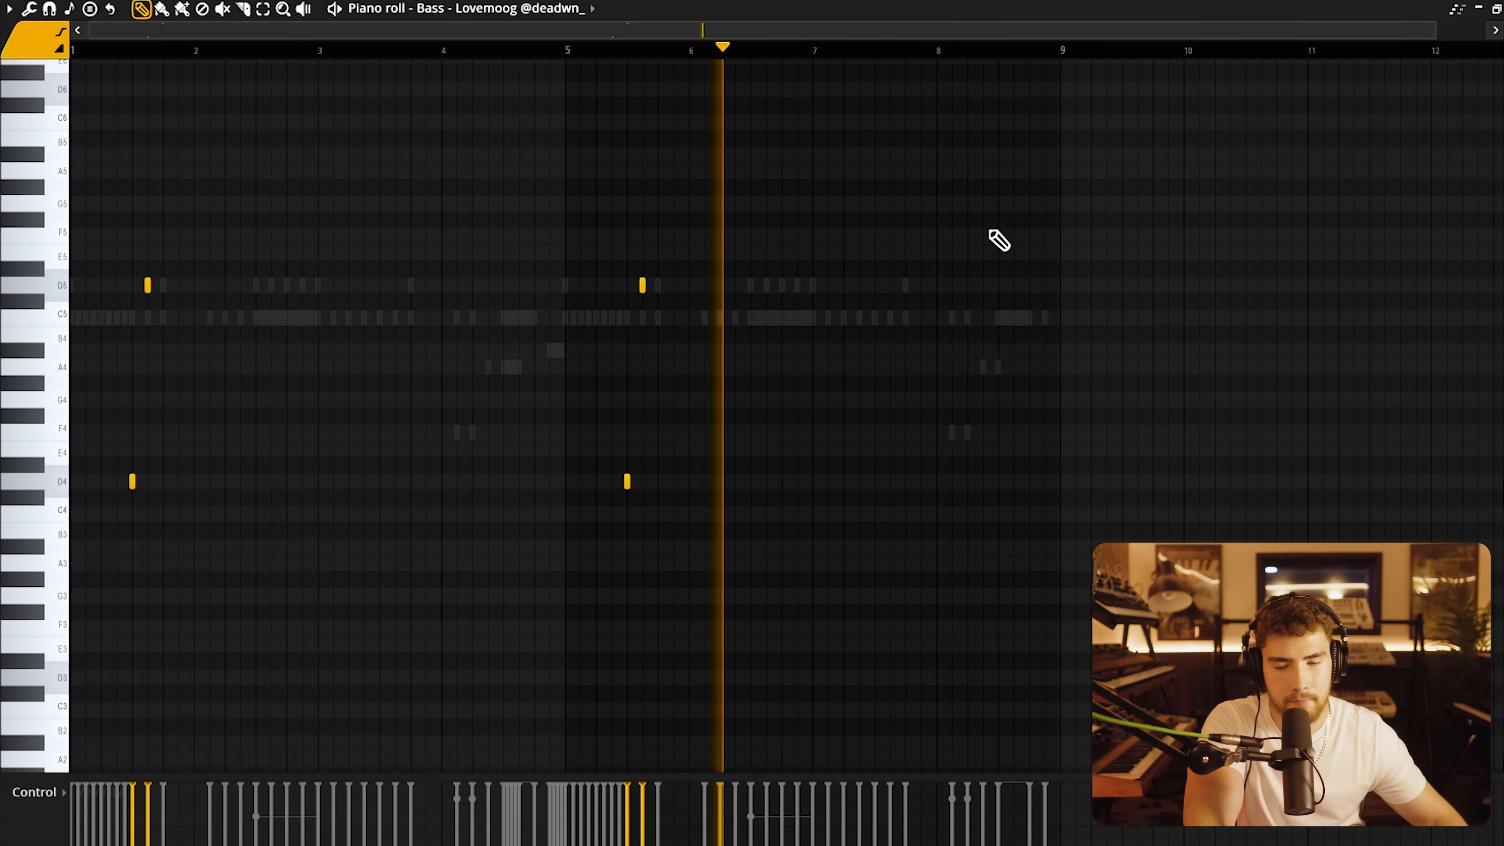
pyautogui.moveTo(726, 260); pyautogui.dragTo(616, 504)
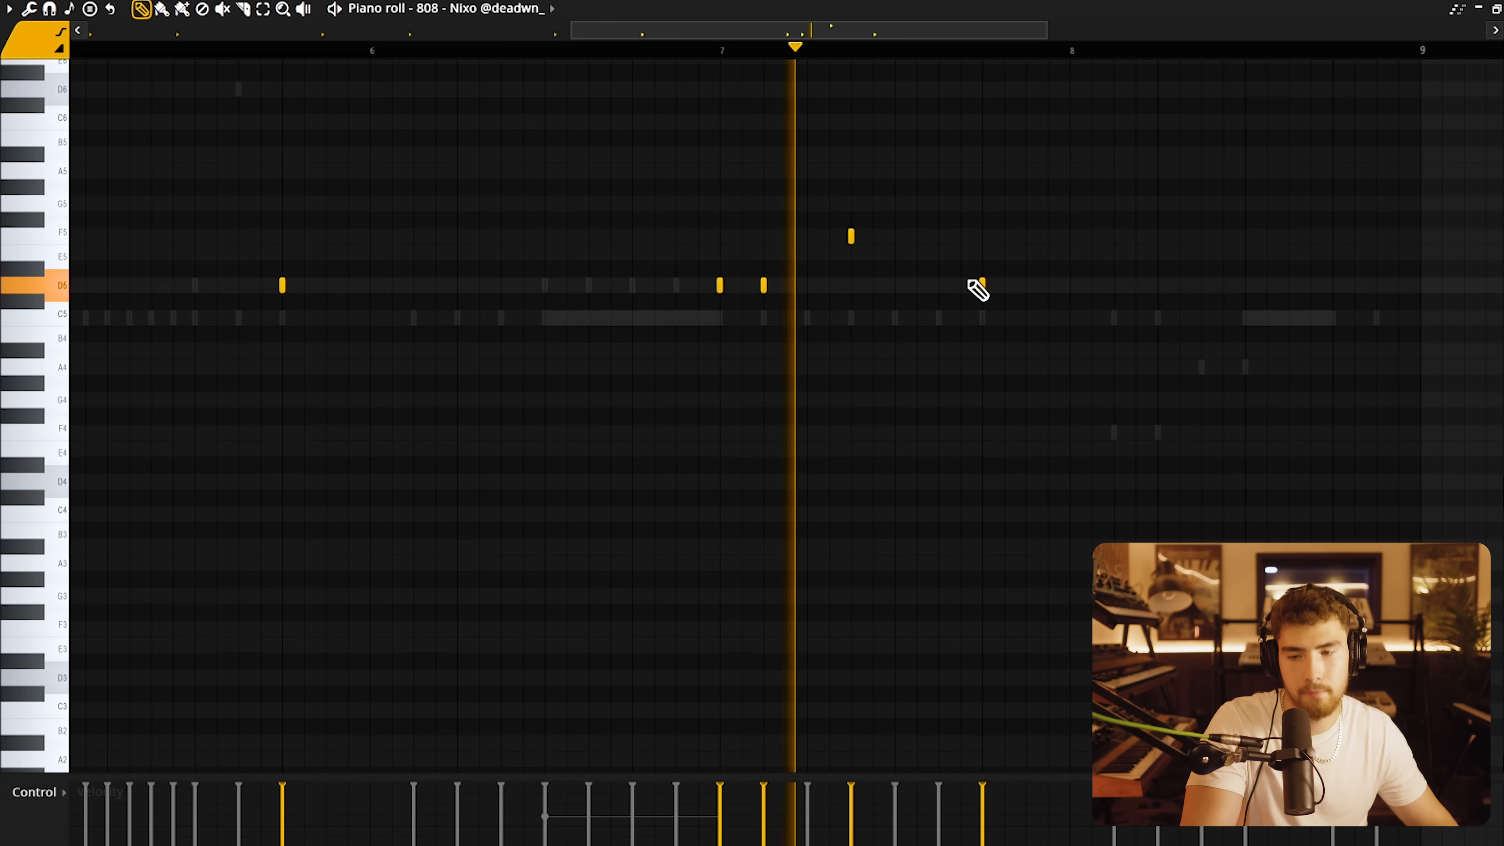
# Draw 808 - Ghins notes at D5 halfway through bar 6 and at D6 on the start of bar 7.
pyautogui.scroll(-4, 983, 297)
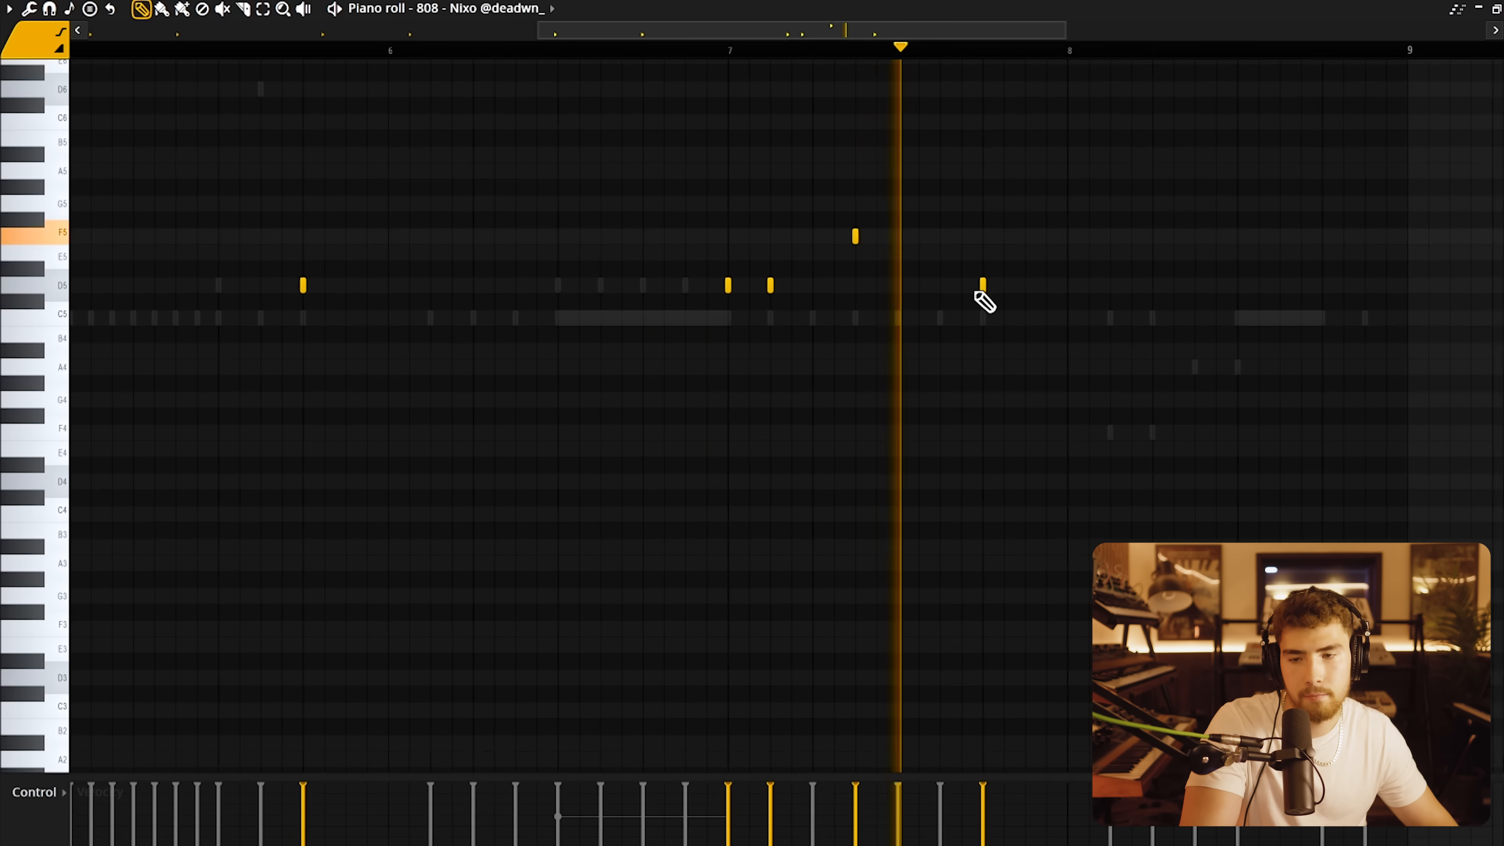
pyautogui.scroll(-2, 1187, 336)
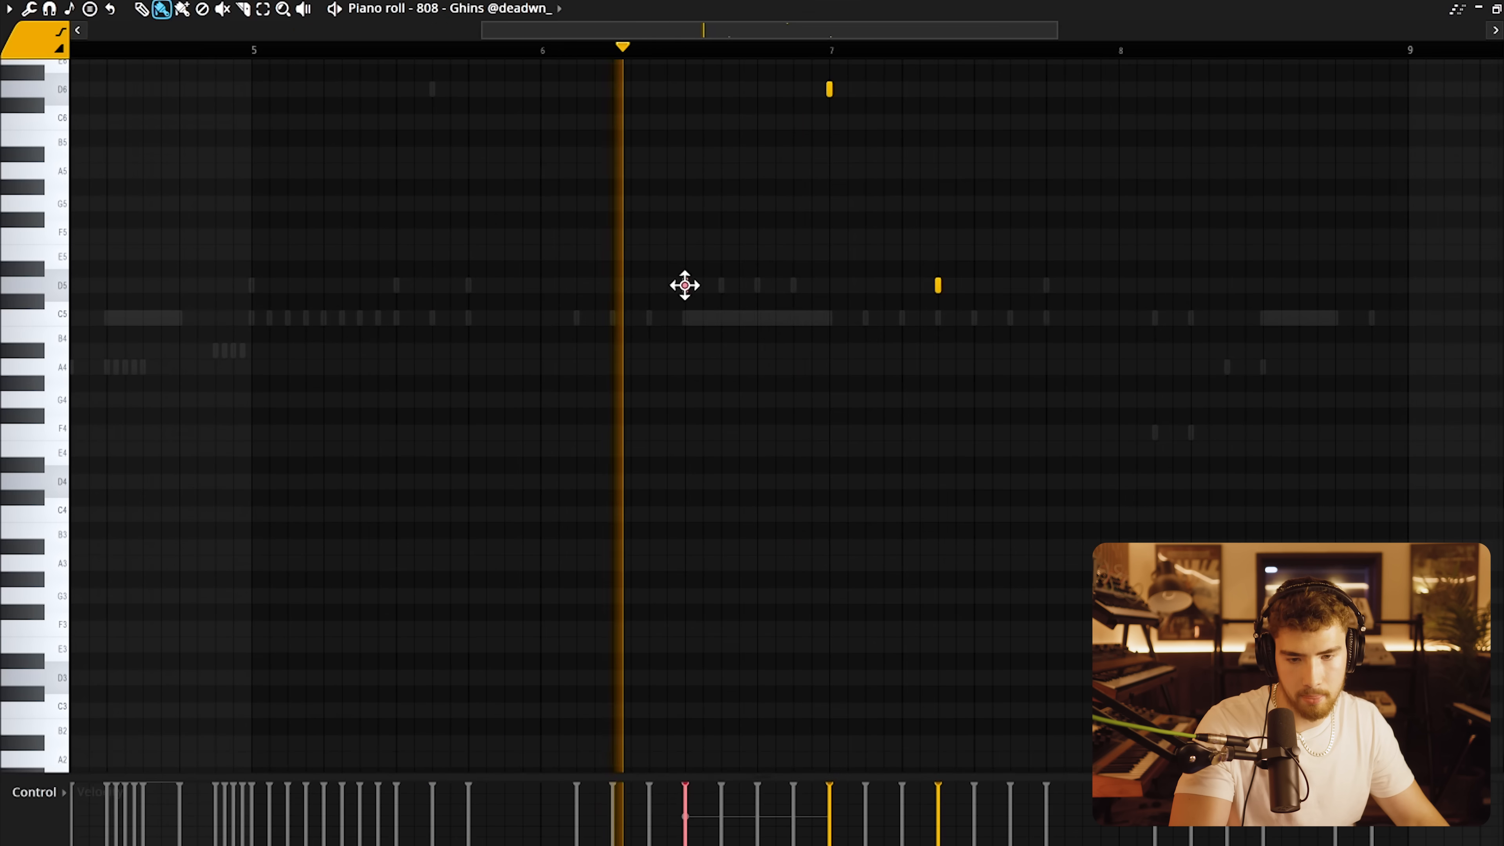
pyautogui.scroll(-3, 684, 286)
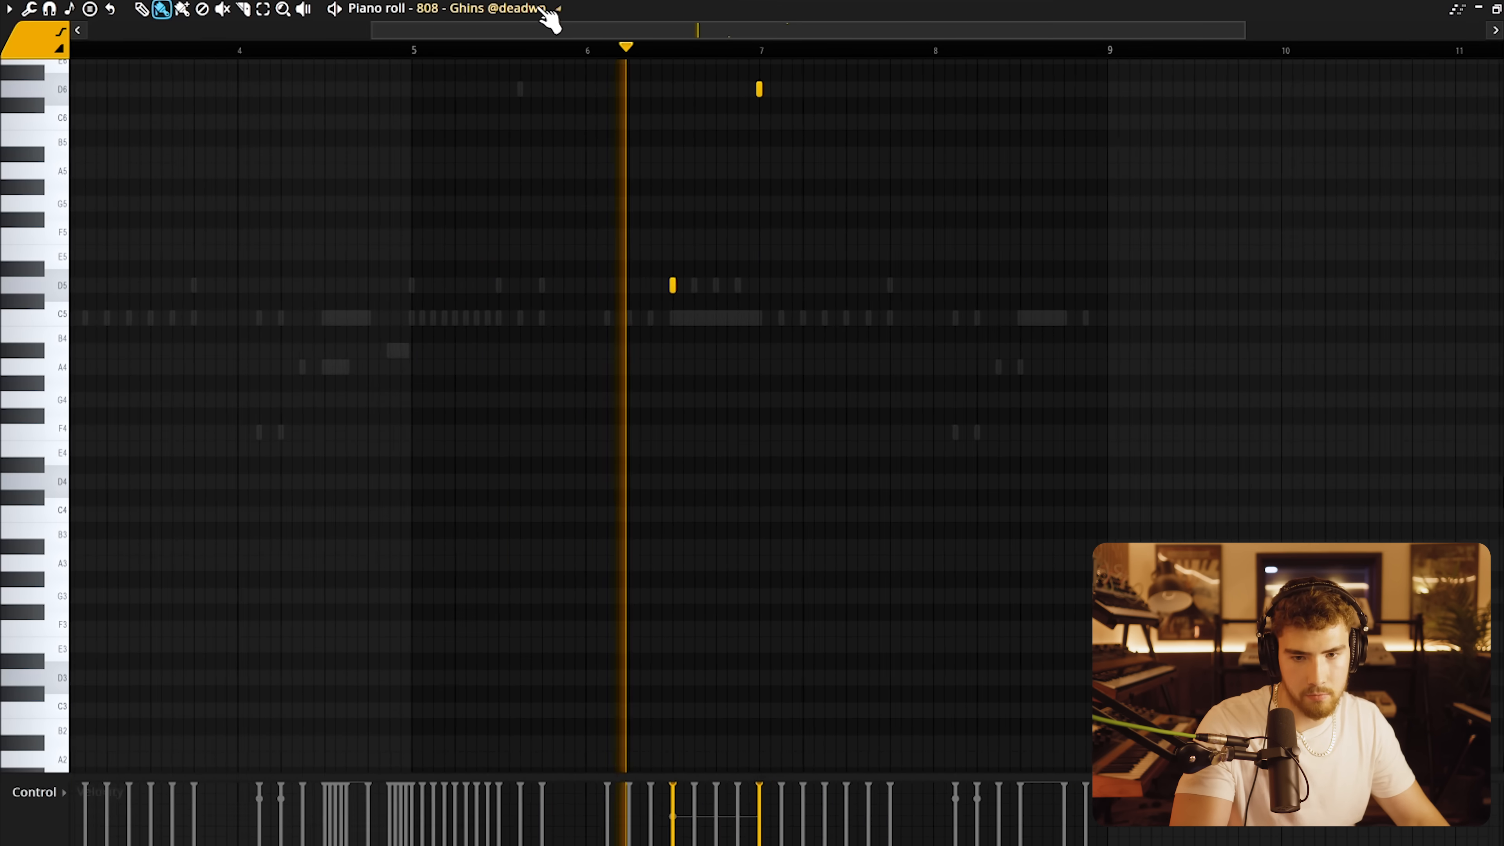
# Return to 808 - Nixo and add a D5 note just before the middle of bar 7, trying an F#4 note right after it.
pyautogui.click(548, 10)
pyautogui.click(548, 657)
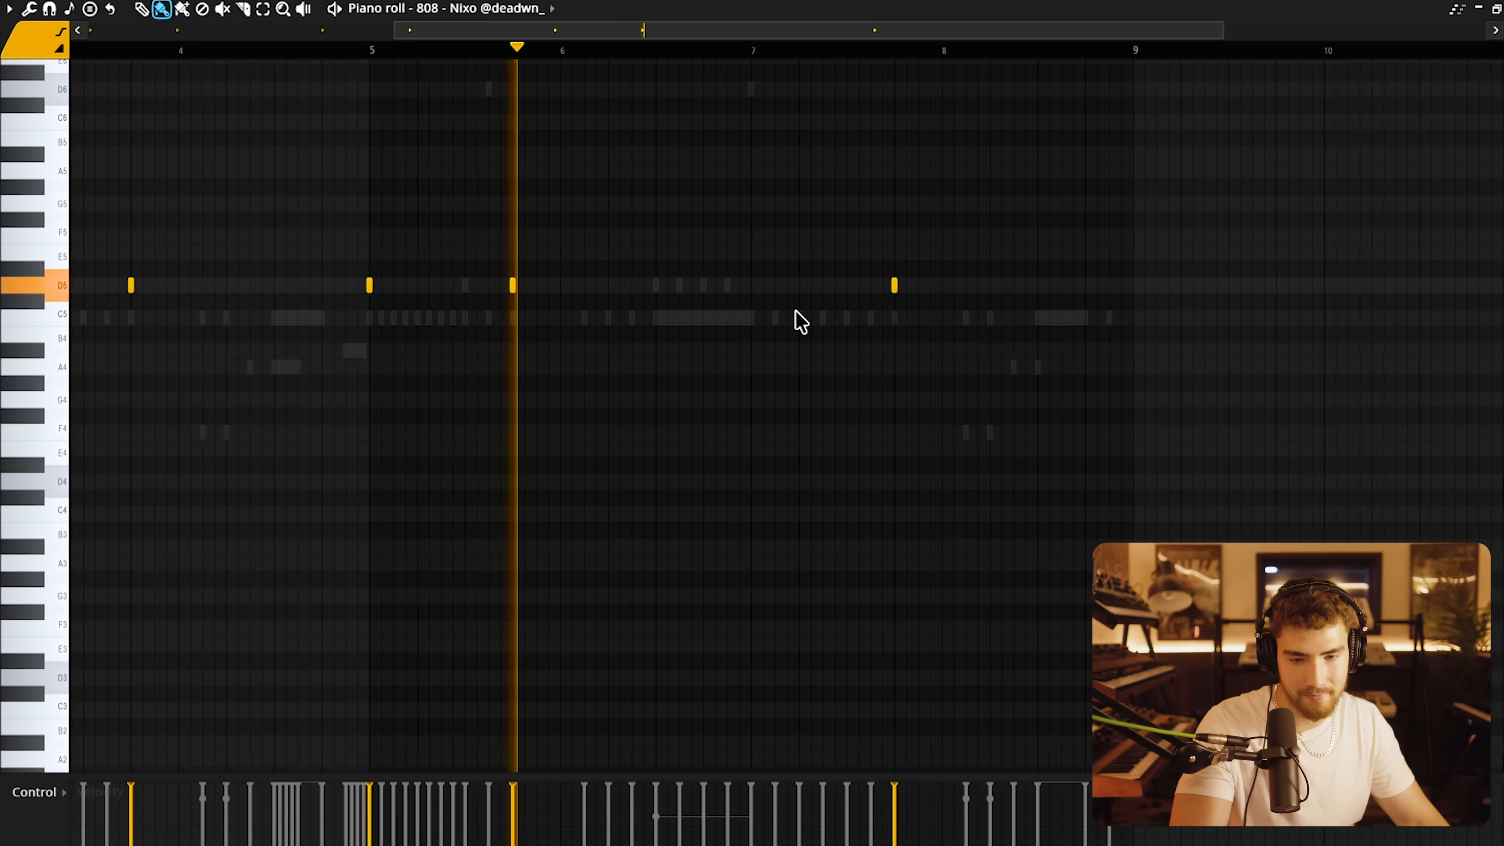
pyautogui.scroll(5, 809, 320)
pyautogui.click(901, 416)
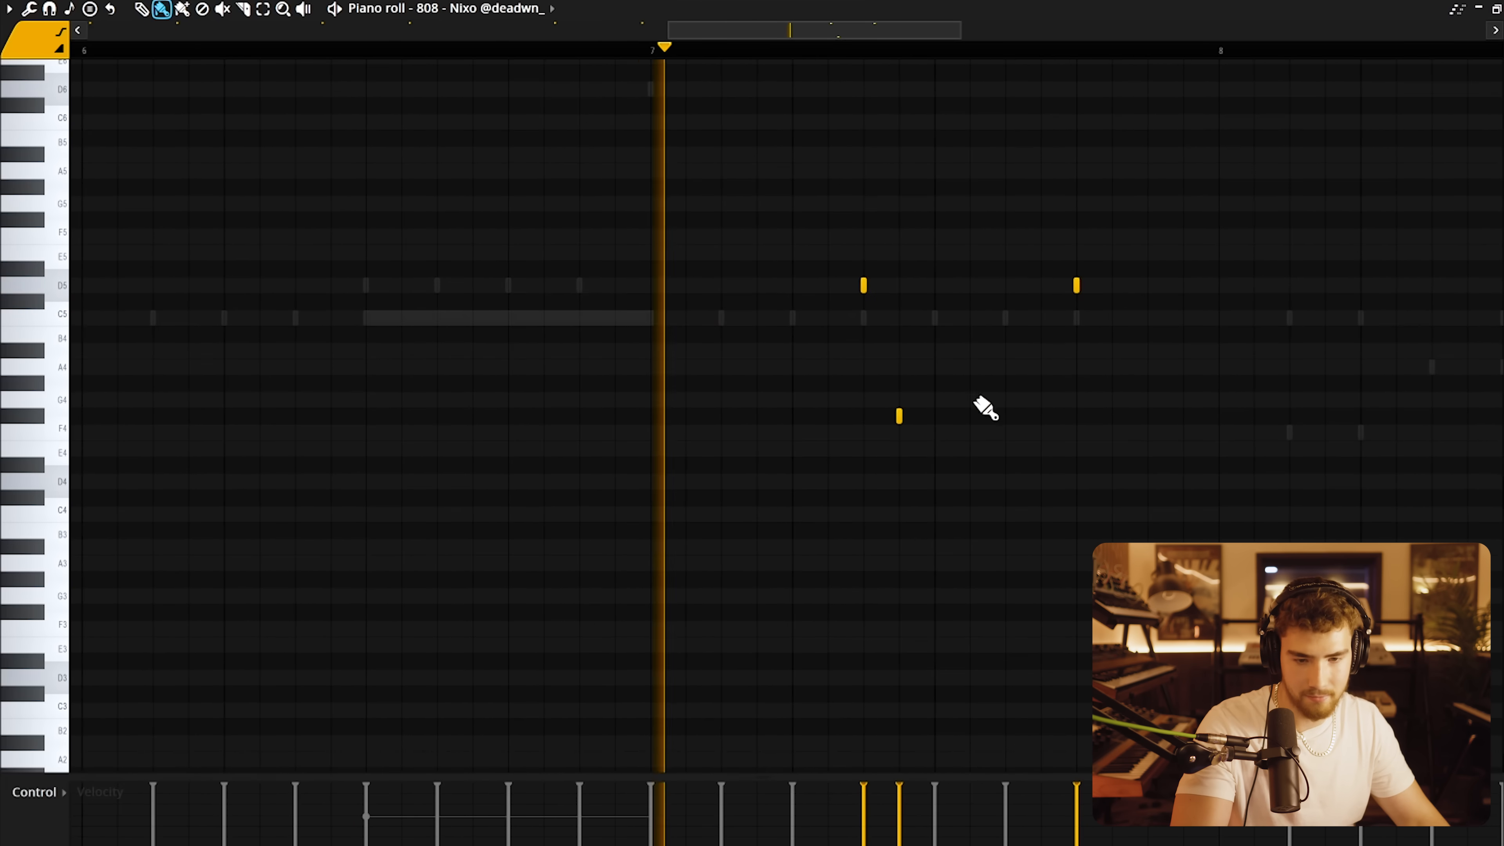
pyautogui.scroll(-6, 660, 423)
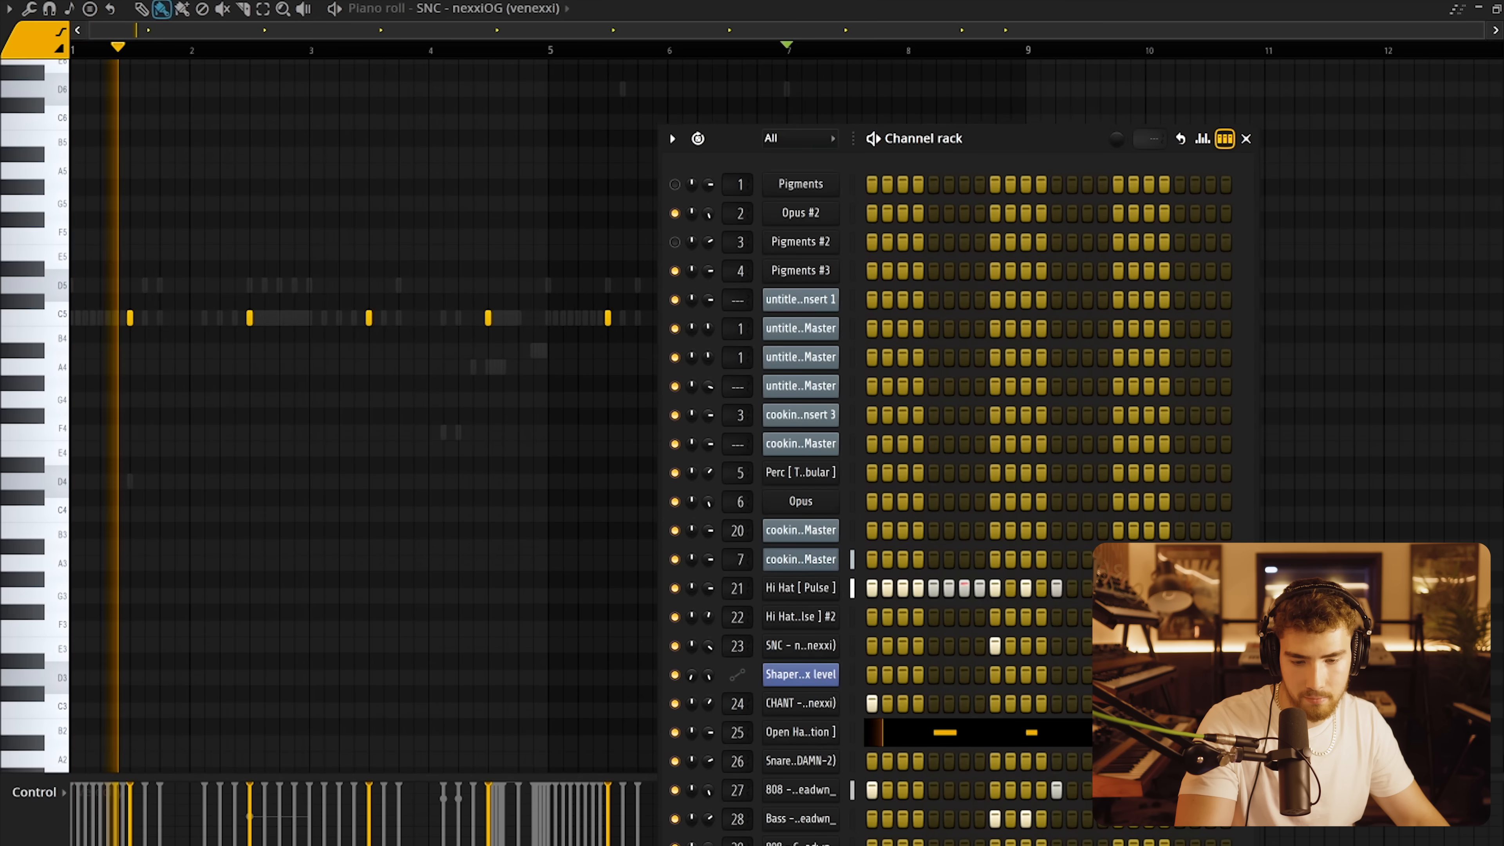
# Open OH - RICHLONGER in the piano roll, place C5 hits at the start and last quarter of bar 3, and duplicate them.
pyautogui.rightClick(830, 843)
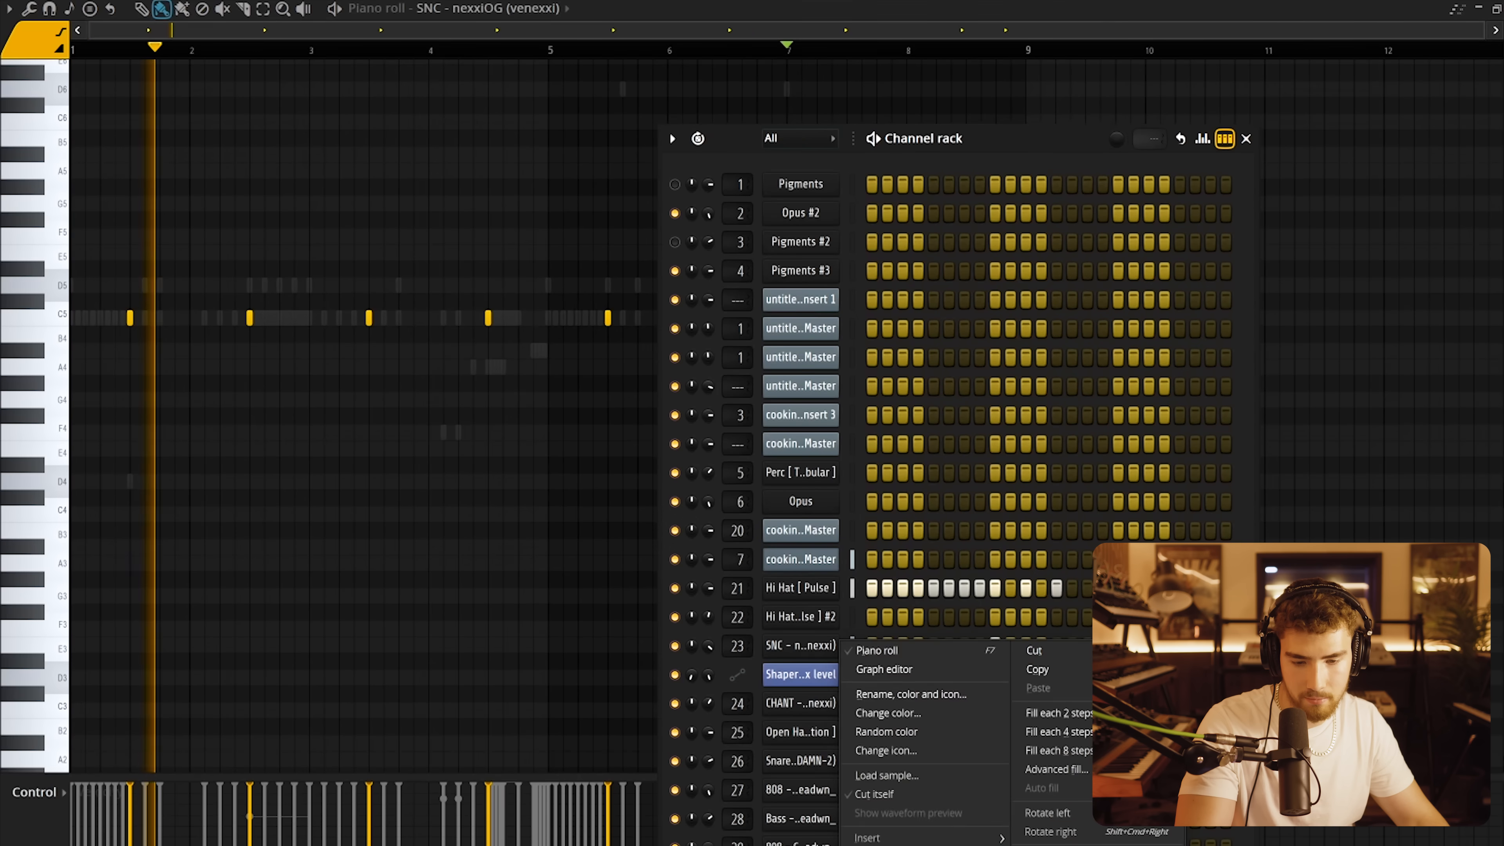
pyautogui.click(887, 653)
pyautogui.scroll(3, 358, 335)
pyautogui.click(340, 317)
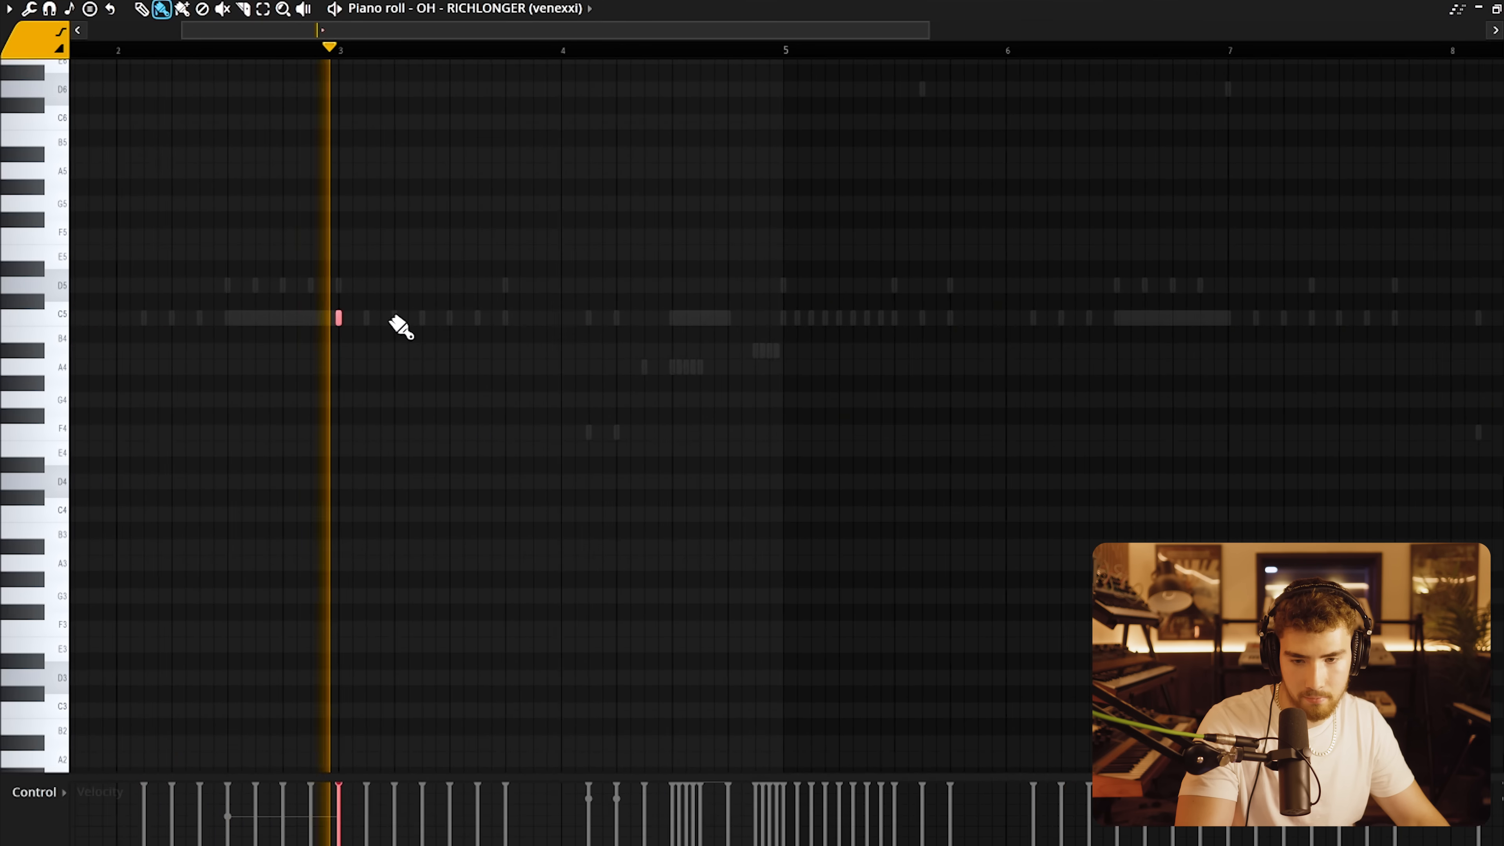
pyautogui.click(422, 315)
pyautogui.click(686, 382)
pyautogui.rightClick(686, 383)
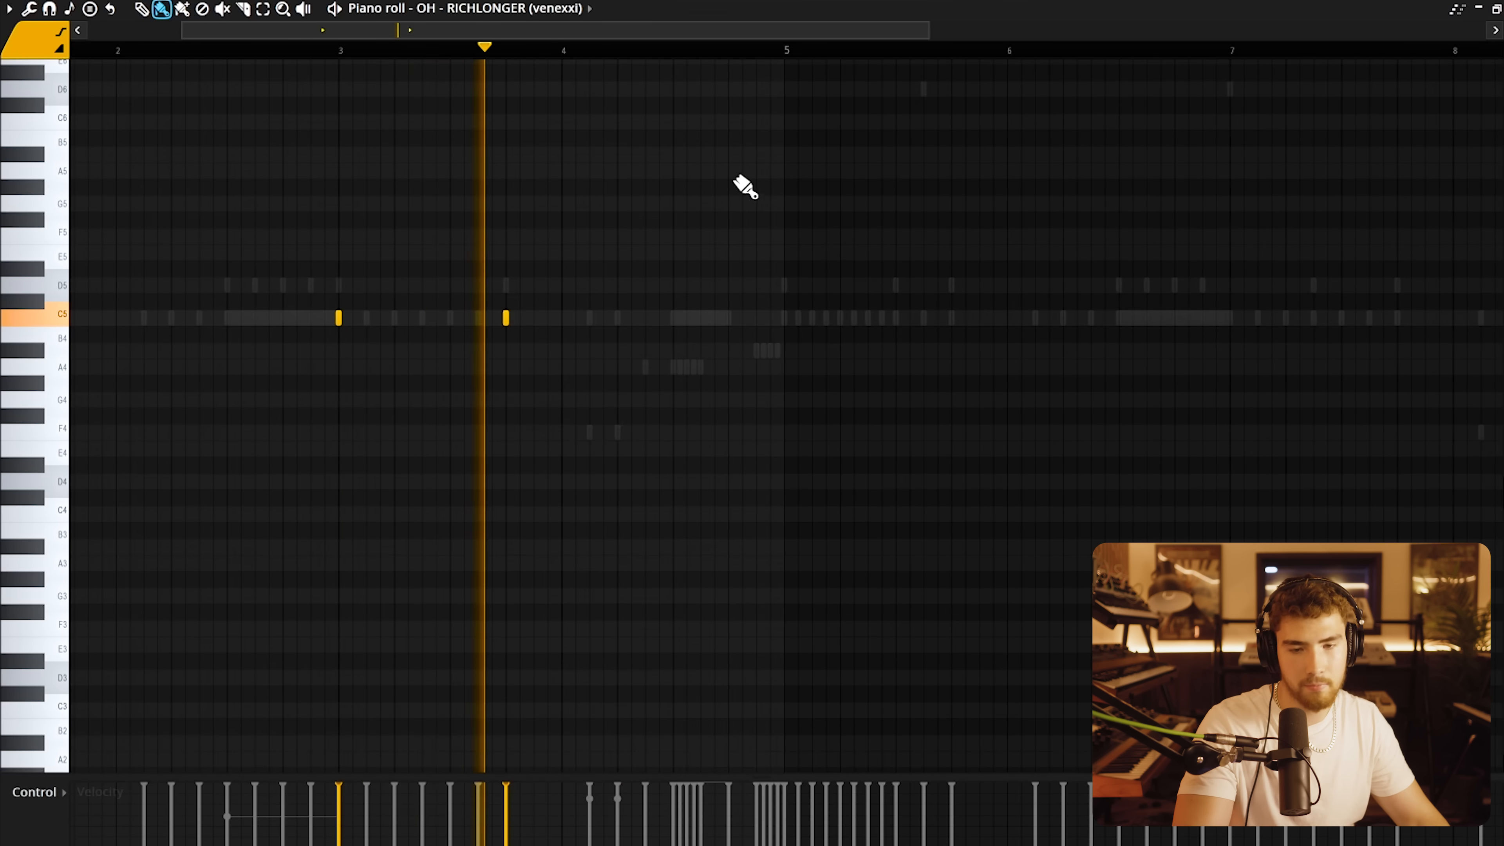
pyautogui.hotkey('ctrl', 'b')
pyautogui.hotkey('ctrl', 'd')
# Repeat Pattern 7 on Track 6 of the beat playlist every eight bars through the clip starting at bar 41.
pyautogui.scroll(-4, 737, 498)
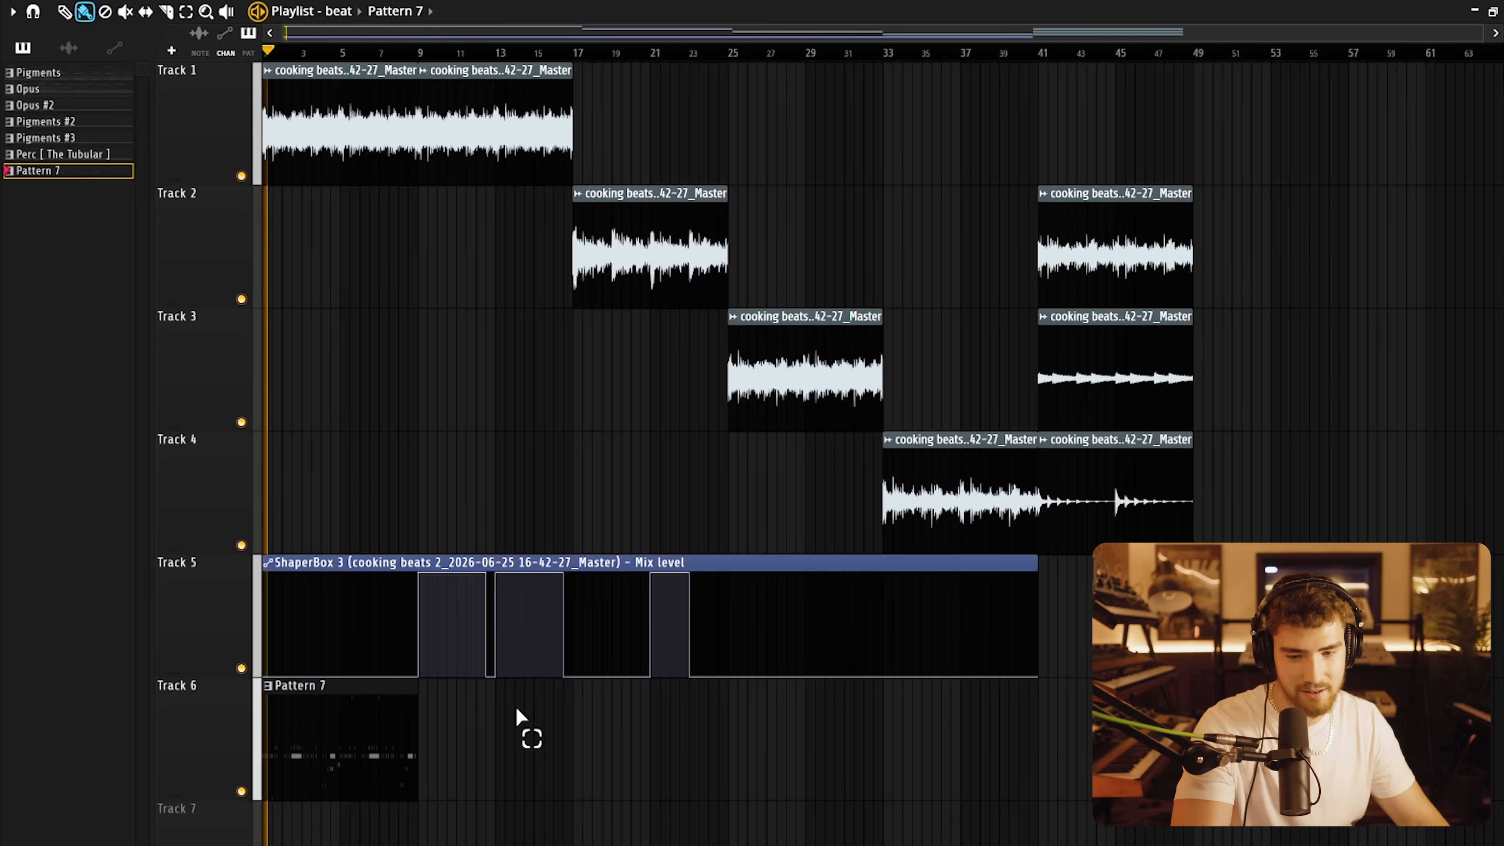
pyautogui.moveTo(519, 717)
pyautogui.mouseDown()
pyautogui.moveTo(601, 715)
pyautogui.moveTo(1152, 830)
pyautogui.mouseUp()
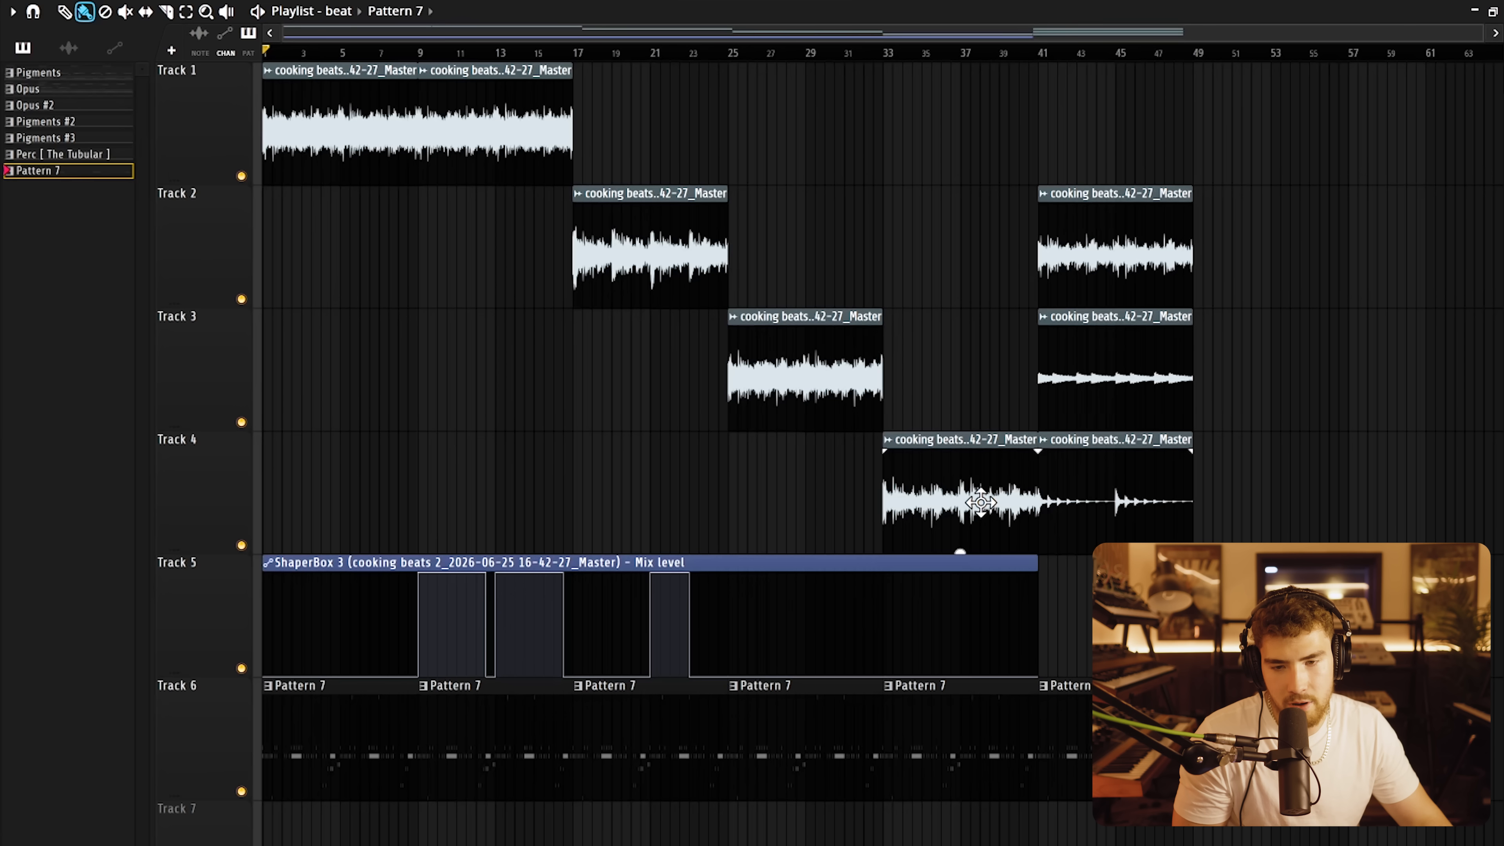
pyautogui.moveTo(986, 511); pyautogui.dragTo(428, 149)
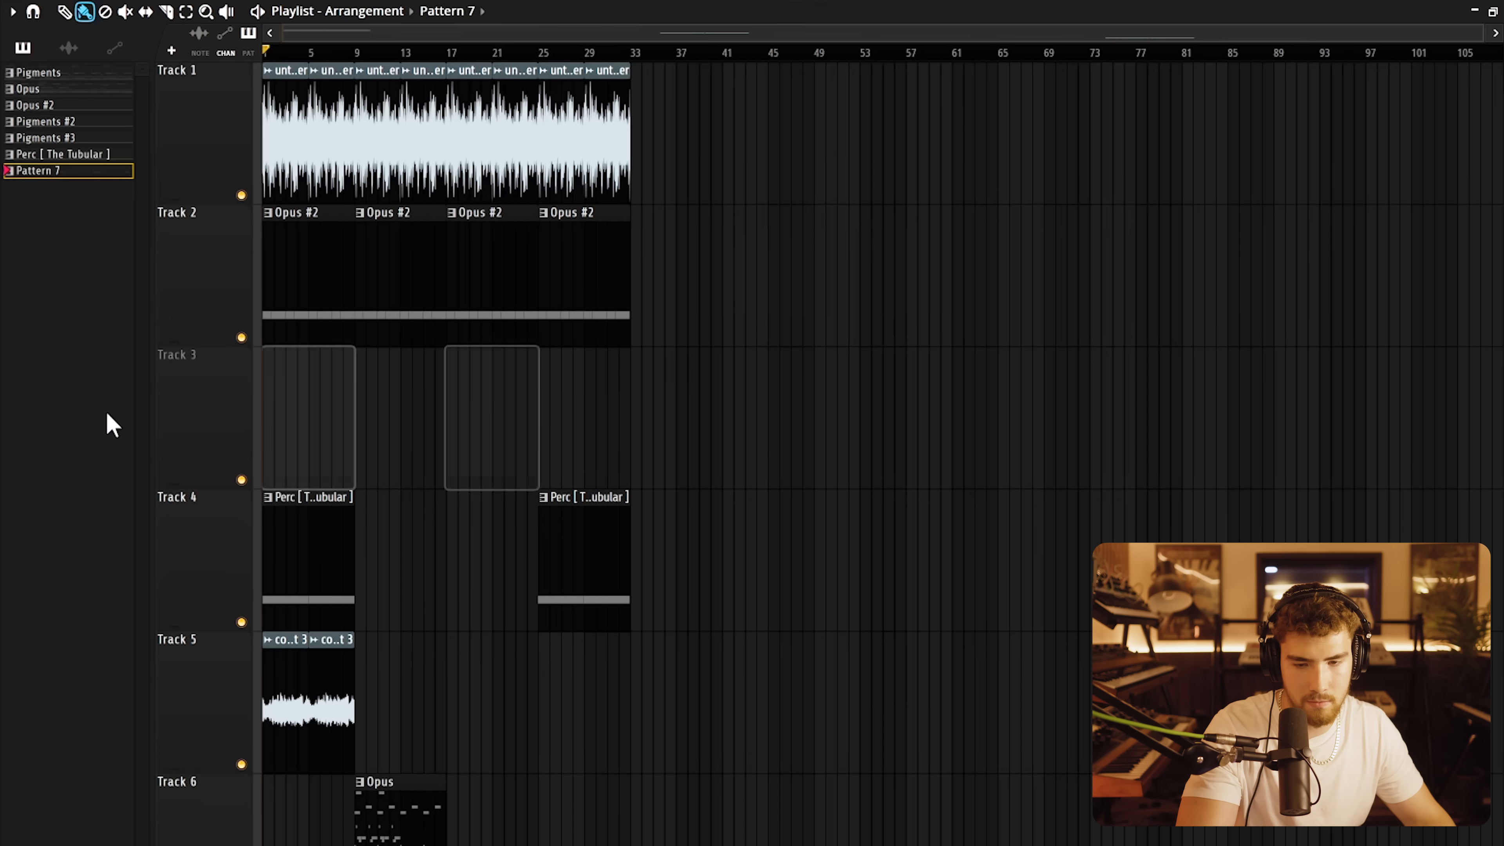
# Play the Arrangement playlist and review the resampled cooking beats 2 clip on Track 13 against its source clips.
pyautogui.press('space')
pyautogui.scroll(-10, 624, 416)
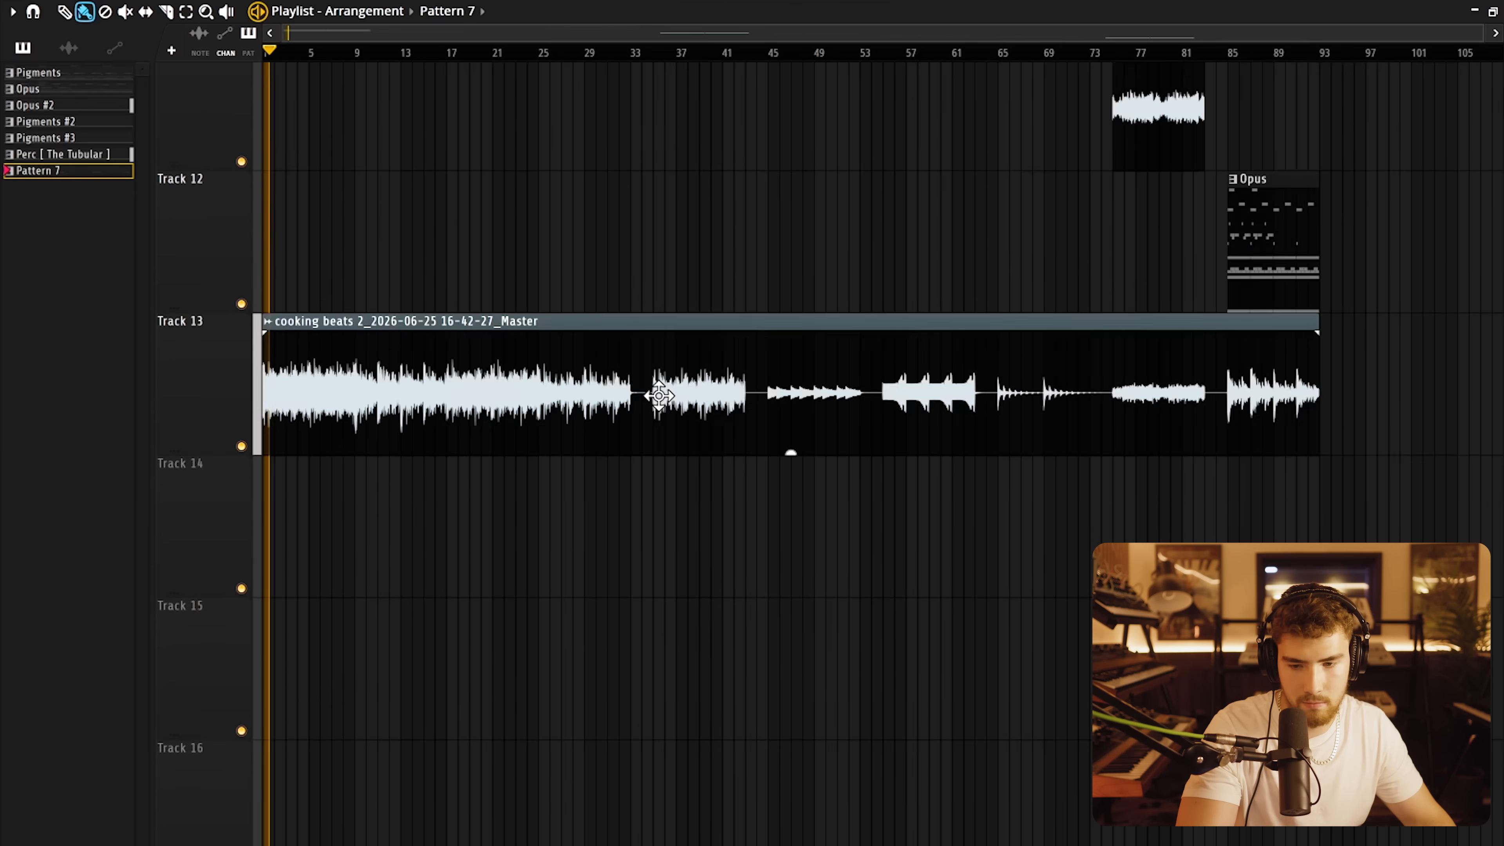
pyautogui.scroll(3, 708, 393)
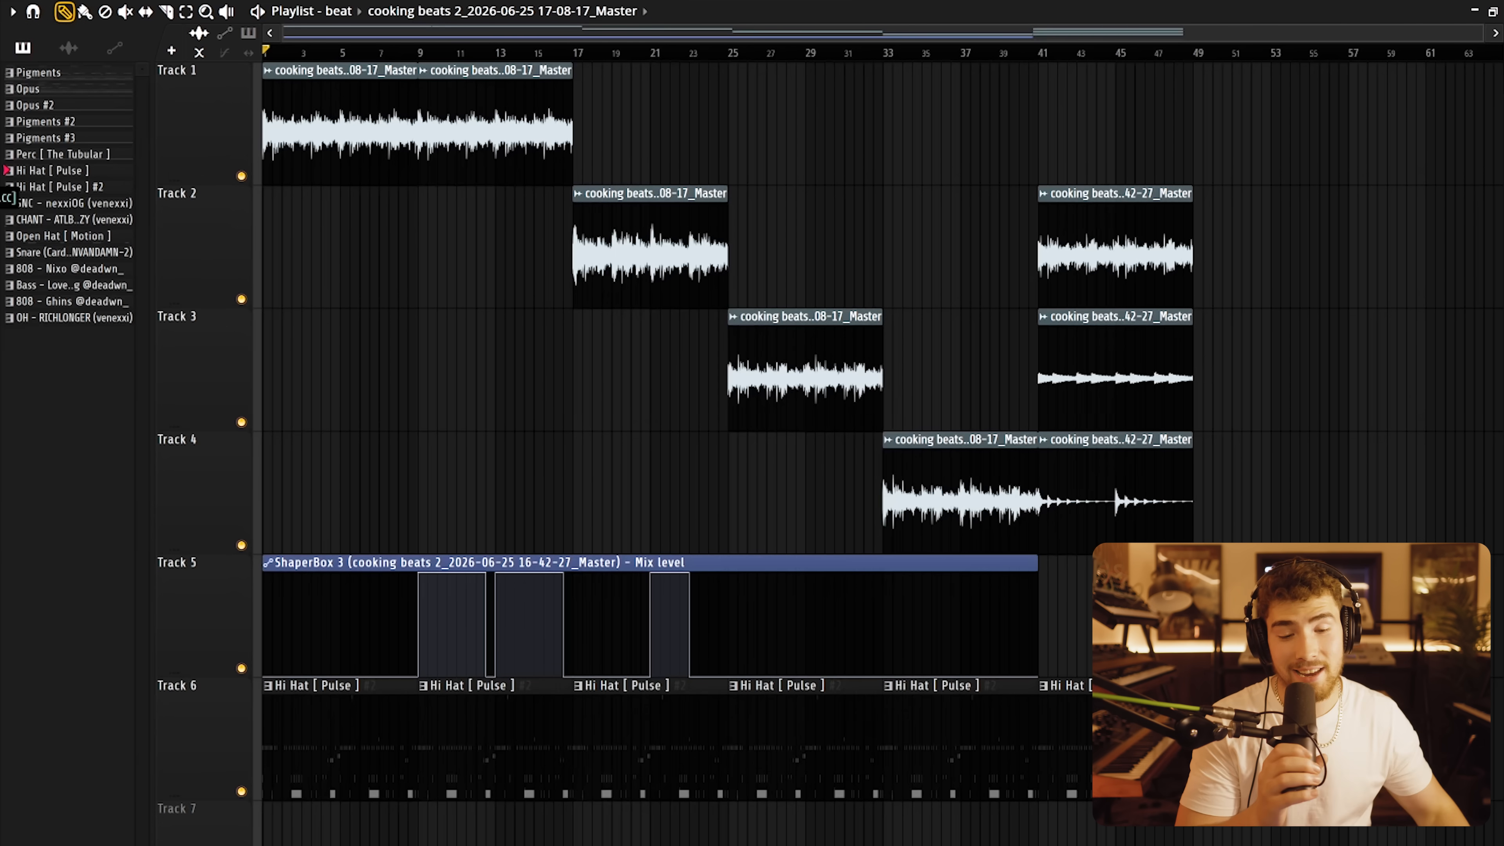
# Delete the repeated Pattern 7 clips after the first on Track 6 and split the first clip by channel onto Tracks 6 to 15.
pyautogui.moveTo(1078, 795); pyautogui.dragTo(587, 796)
pyautogui.press('Delete')
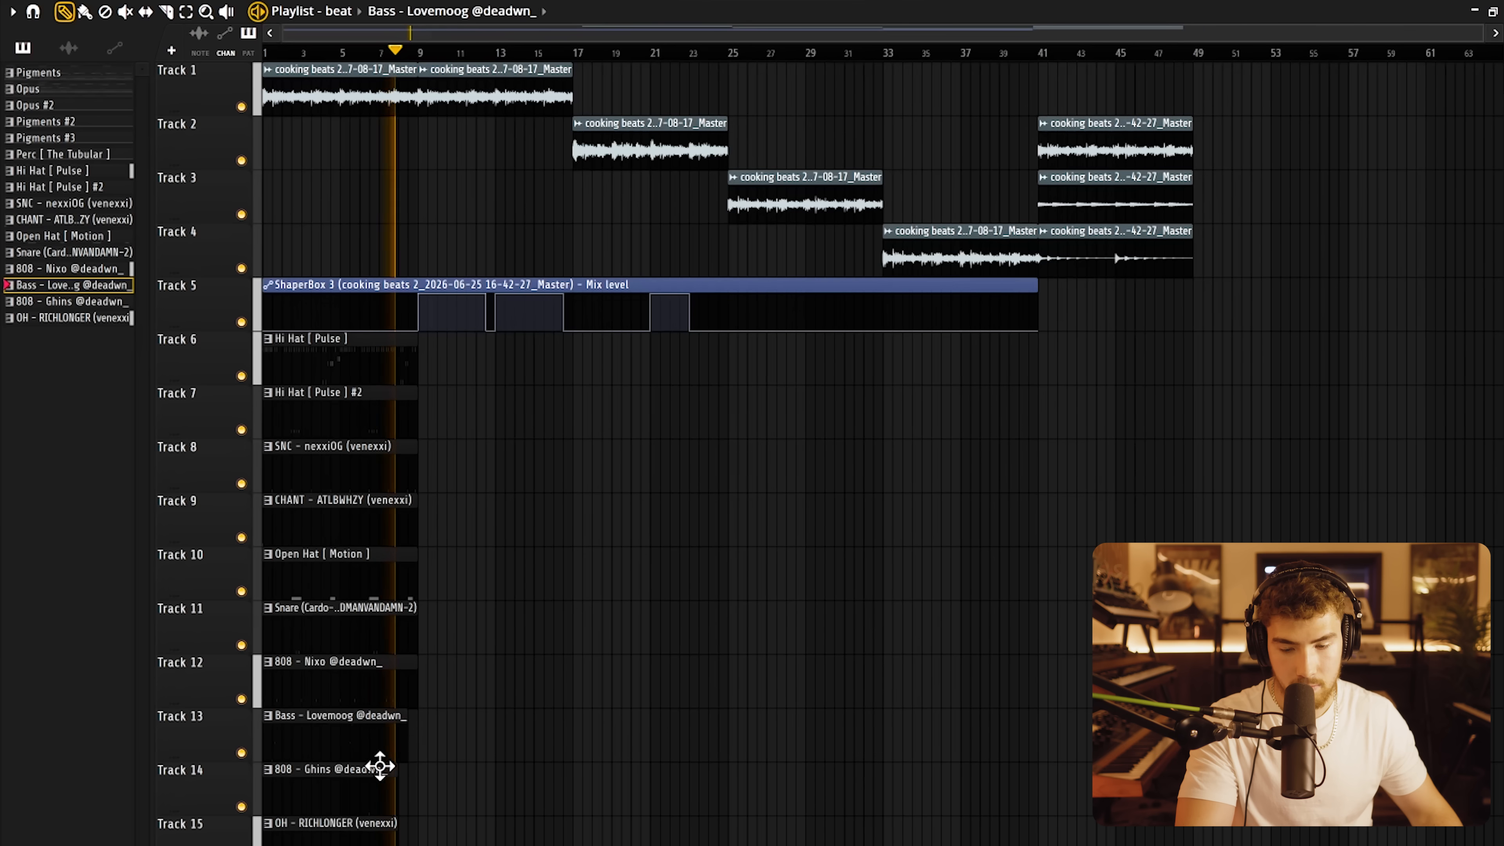
# Extend the Bass - Lovemoog, 808 - Ghins and OH - RICHLONGER clips to bar 9 and repeat the Track 6–15 clips every eight bars until bar 49.
pyautogui.scroll(5, 380, 766)
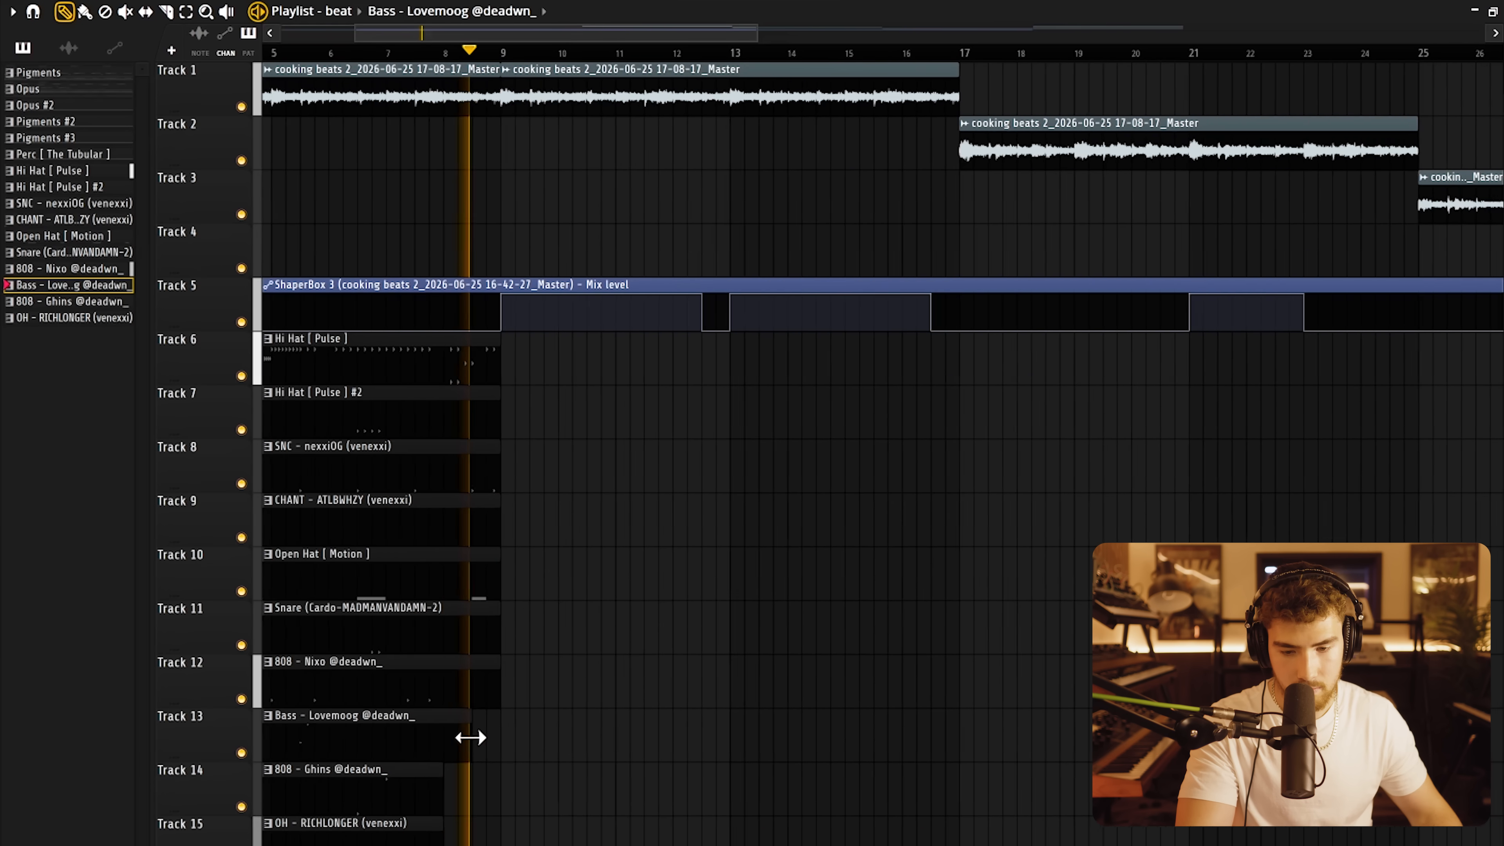
pyautogui.moveTo(470, 738); pyautogui.dragTo(487, 745)
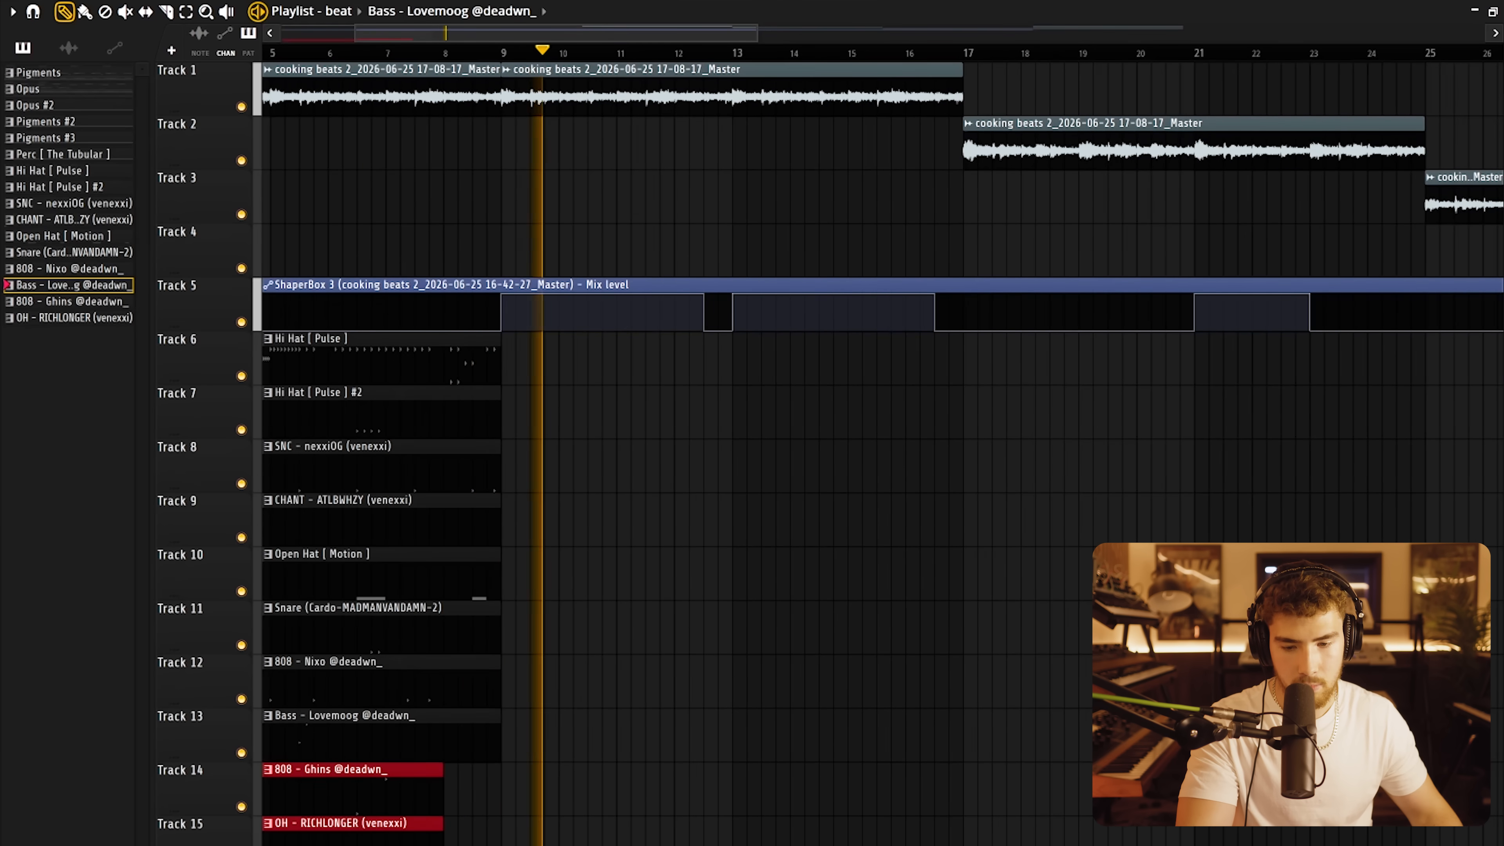
pyautogui.moveTo(652, 842); pyautogui.dragTo(256, 336)
pyautogui.hotkey('ctrl', 'b')
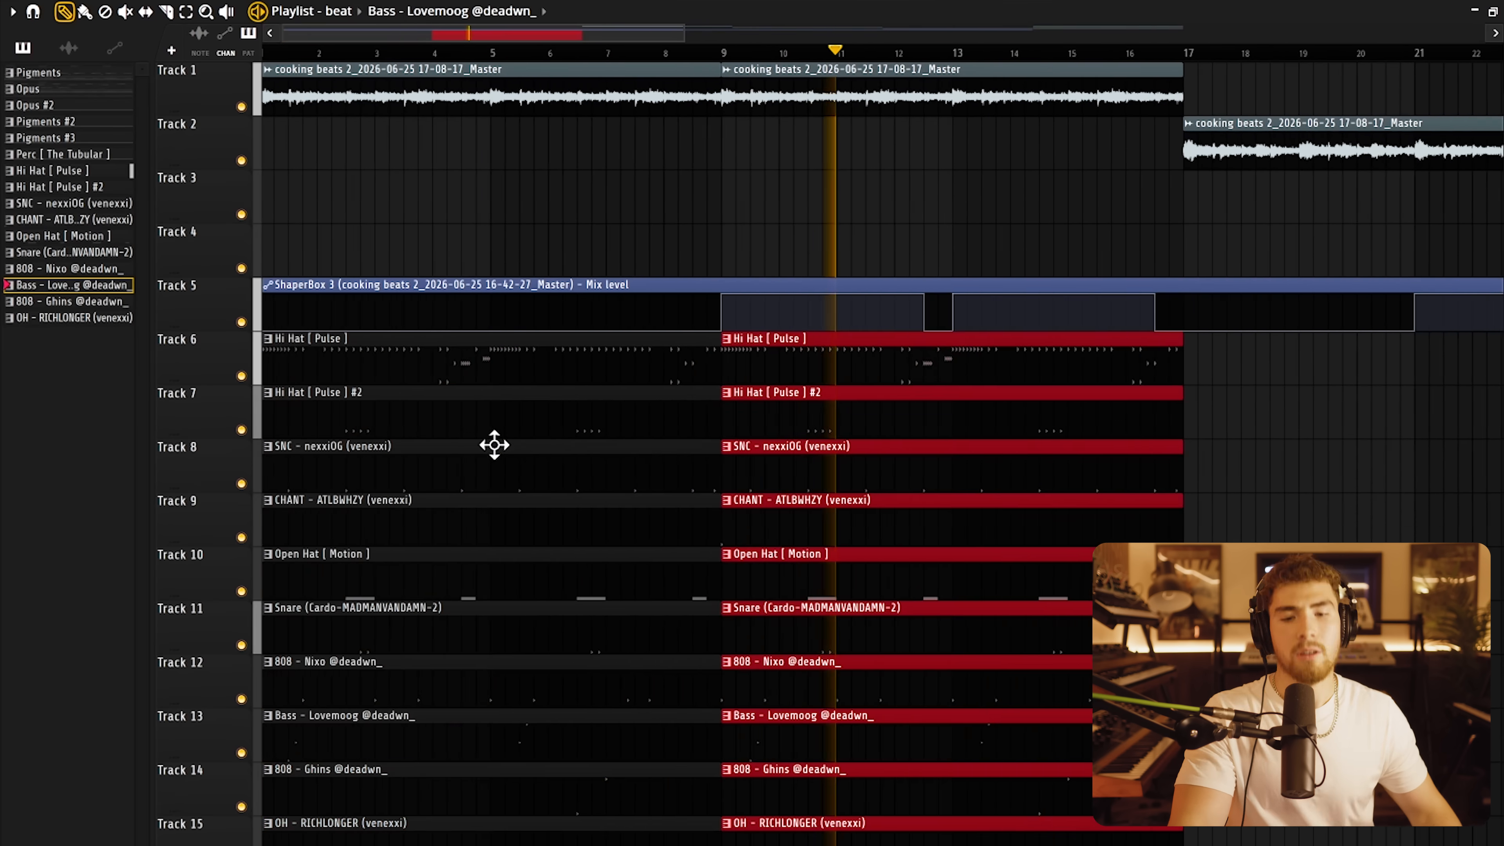
pyautogui.scroll(-5, 797, 513)
pyautogui.click(797, 513)
pyautogui.rightClick(797, 514)
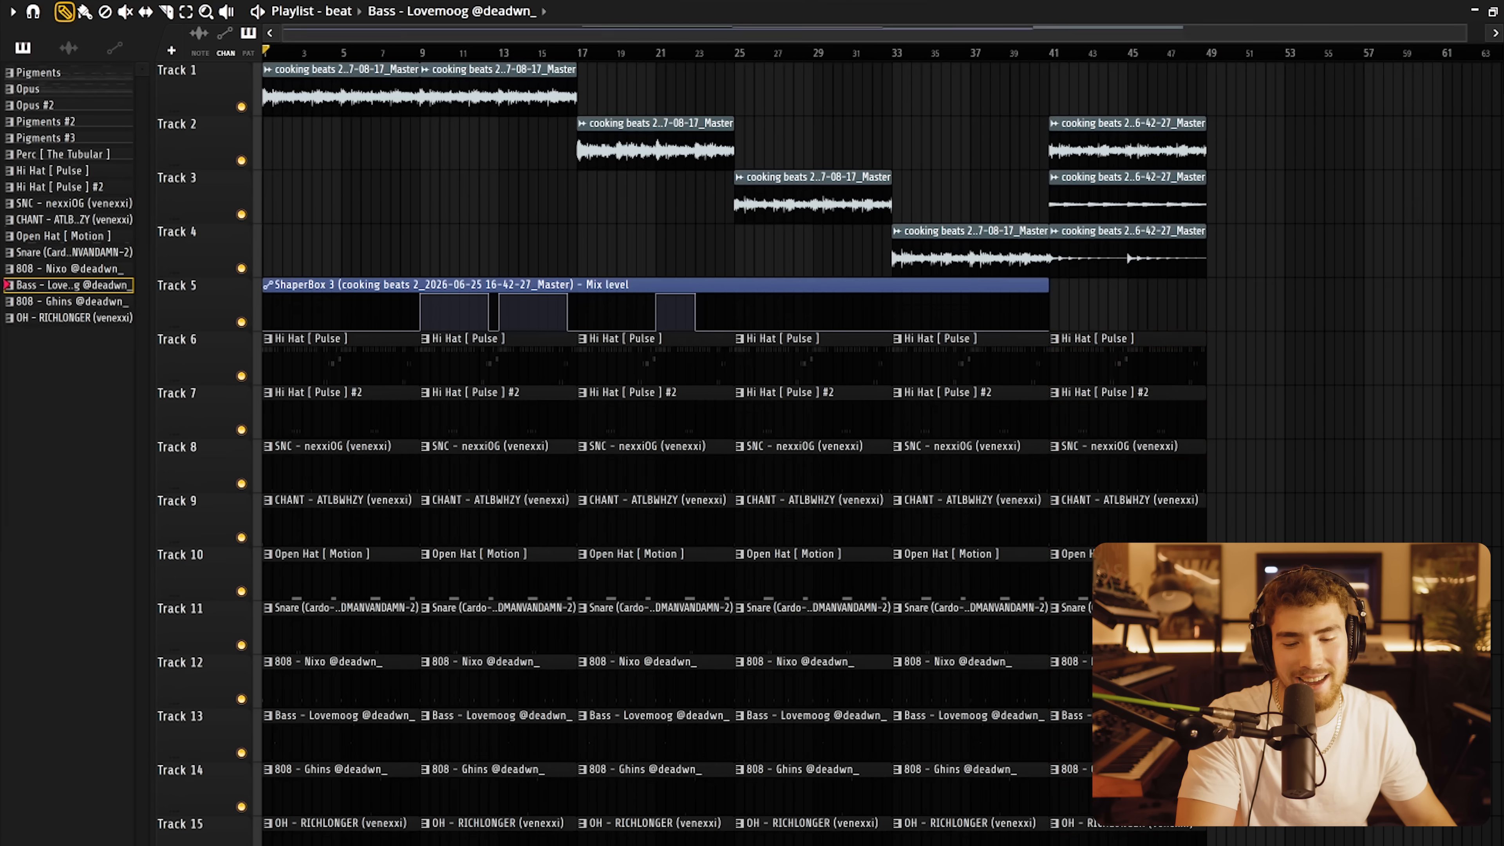
pyautogui.scroll(1, 499, 689)
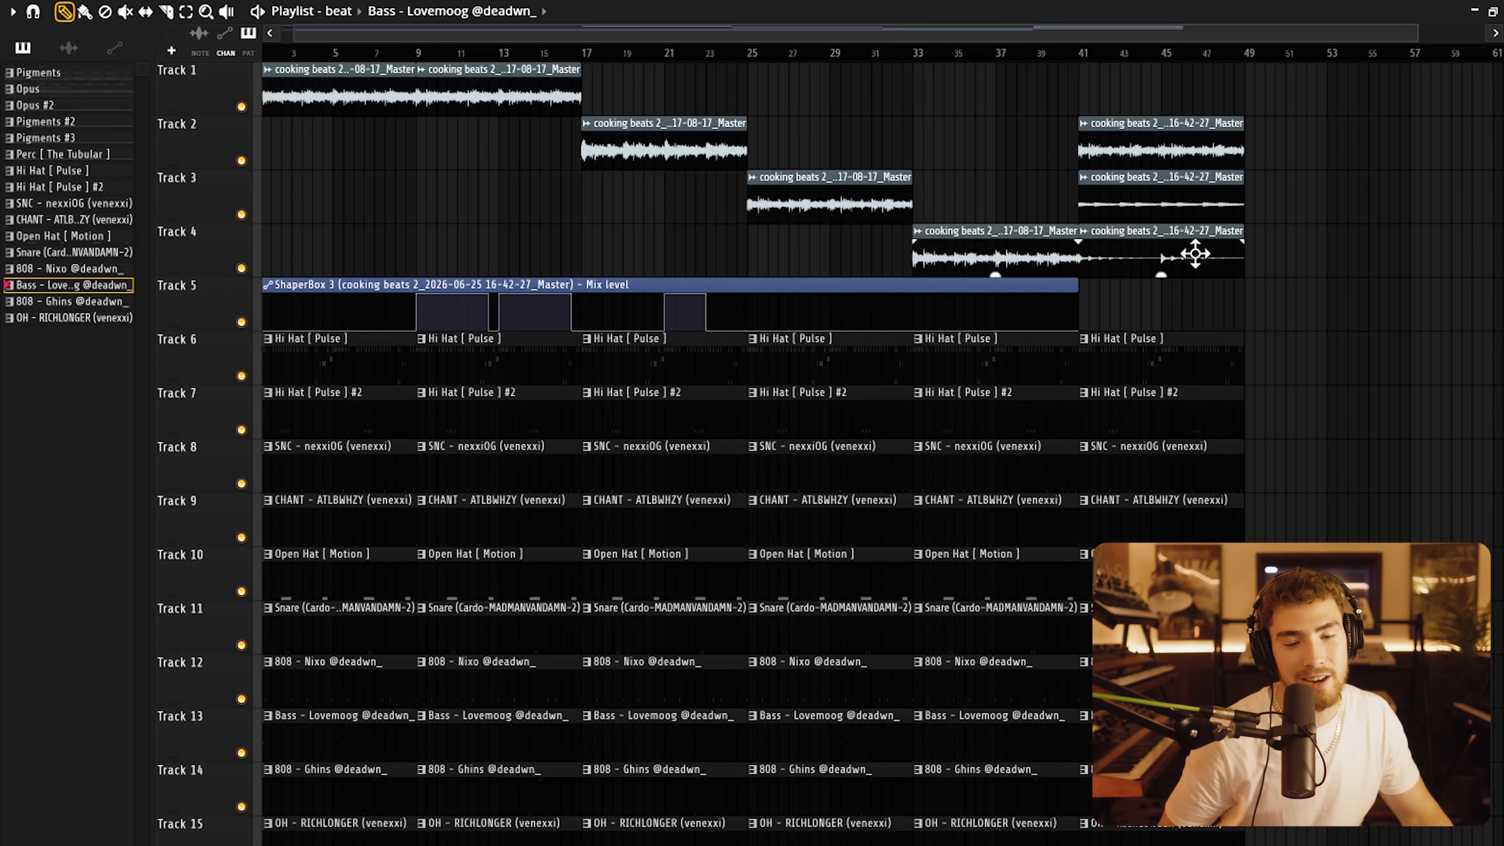